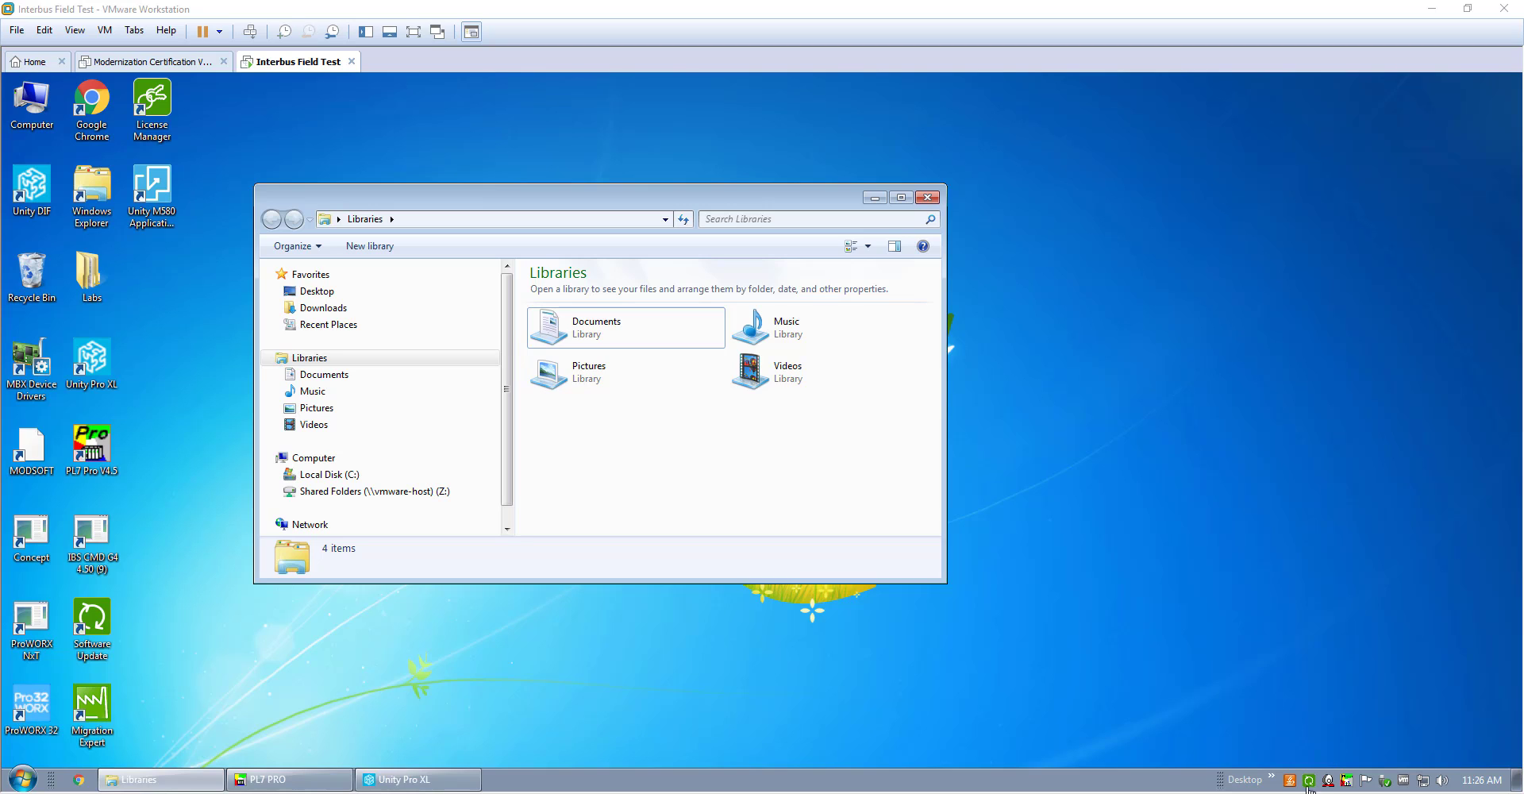
Review the Premium Conversion Process to M580 flow on slide 4 of the Premium to M580 presentation in PowerPoint, then minimize it.
click(1081, 791)
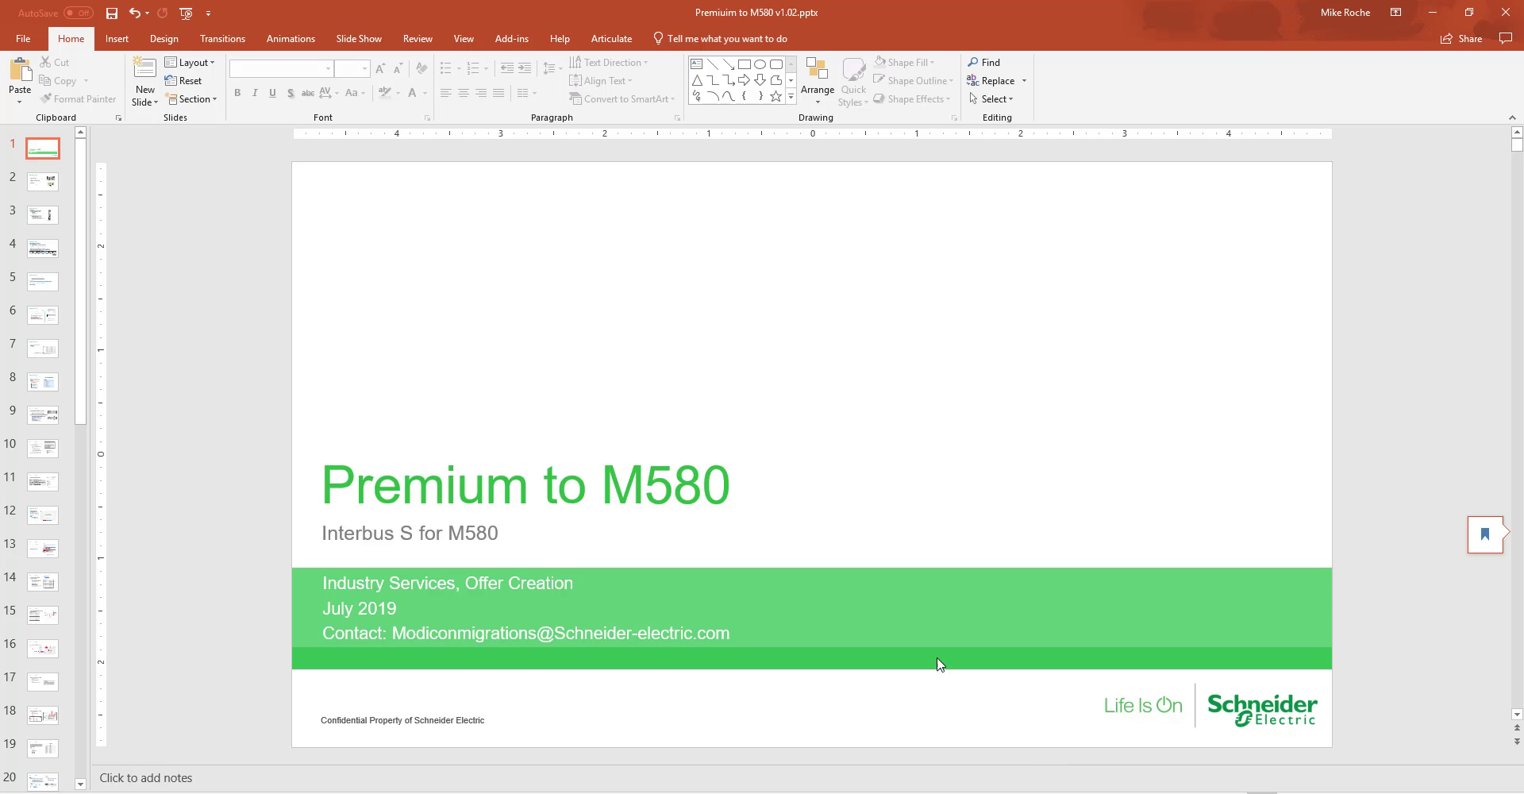
click(44, 254)
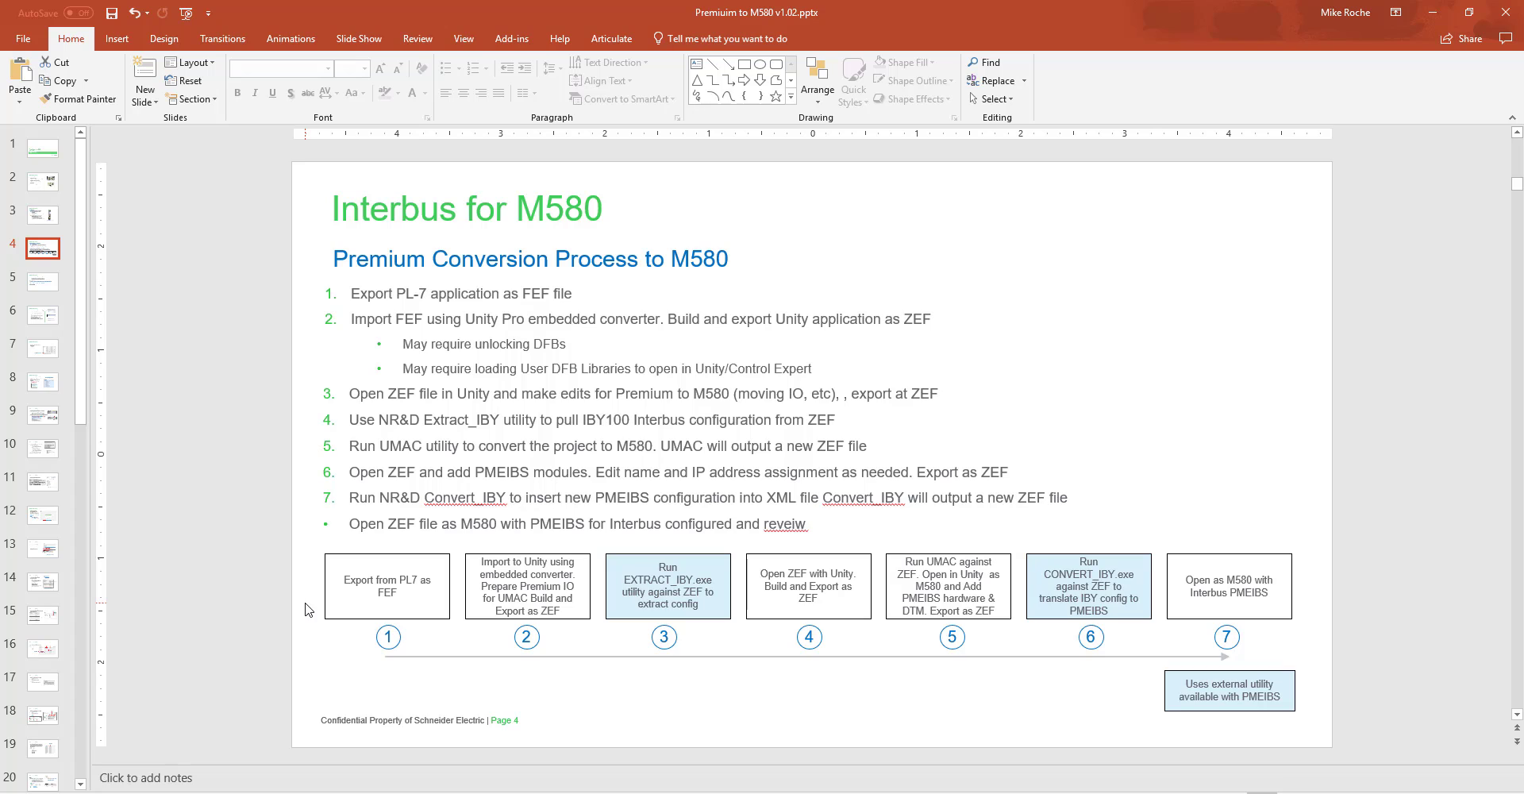
click(707, 590)
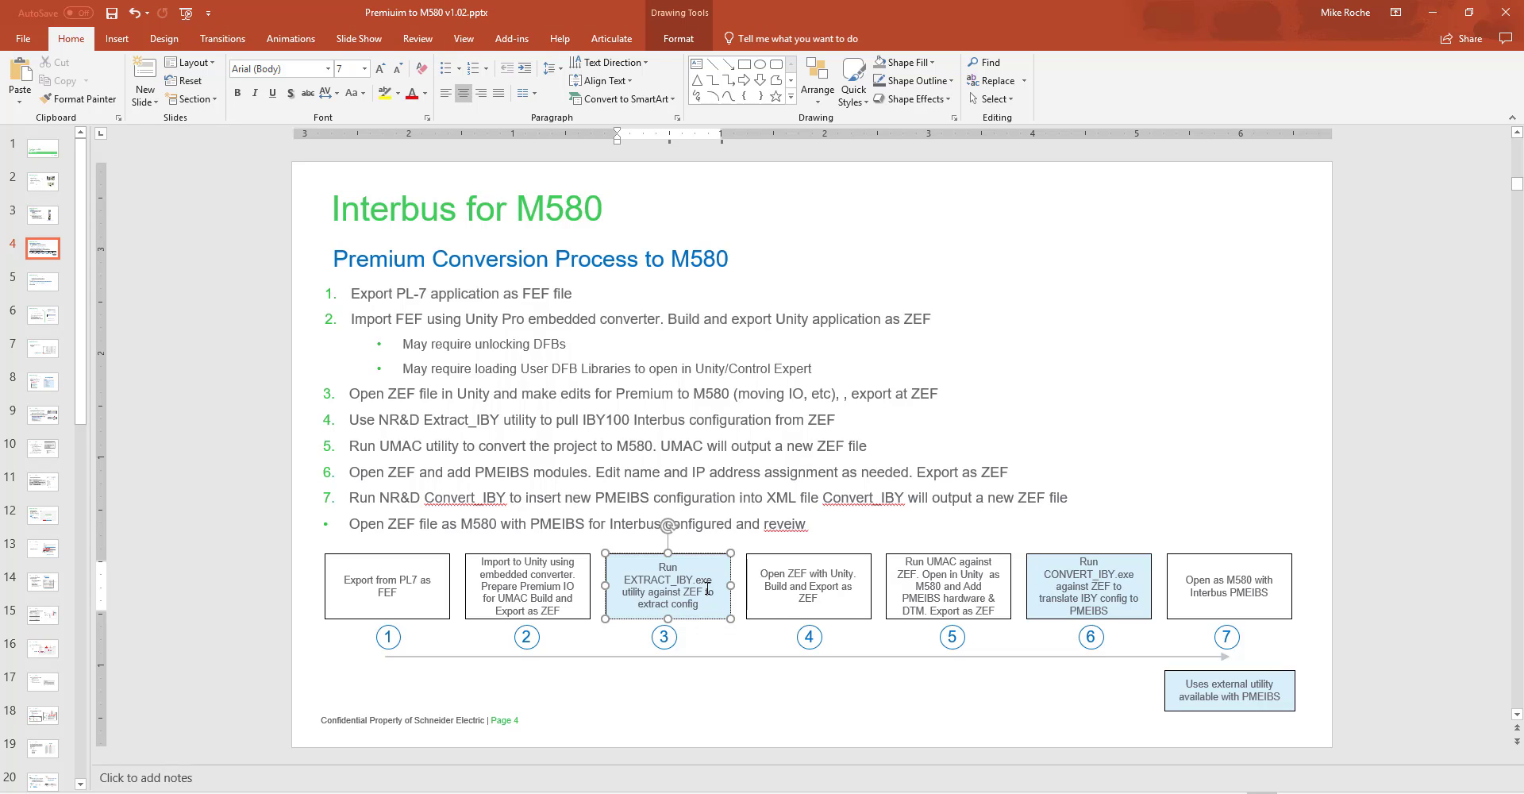
click(849, 596)
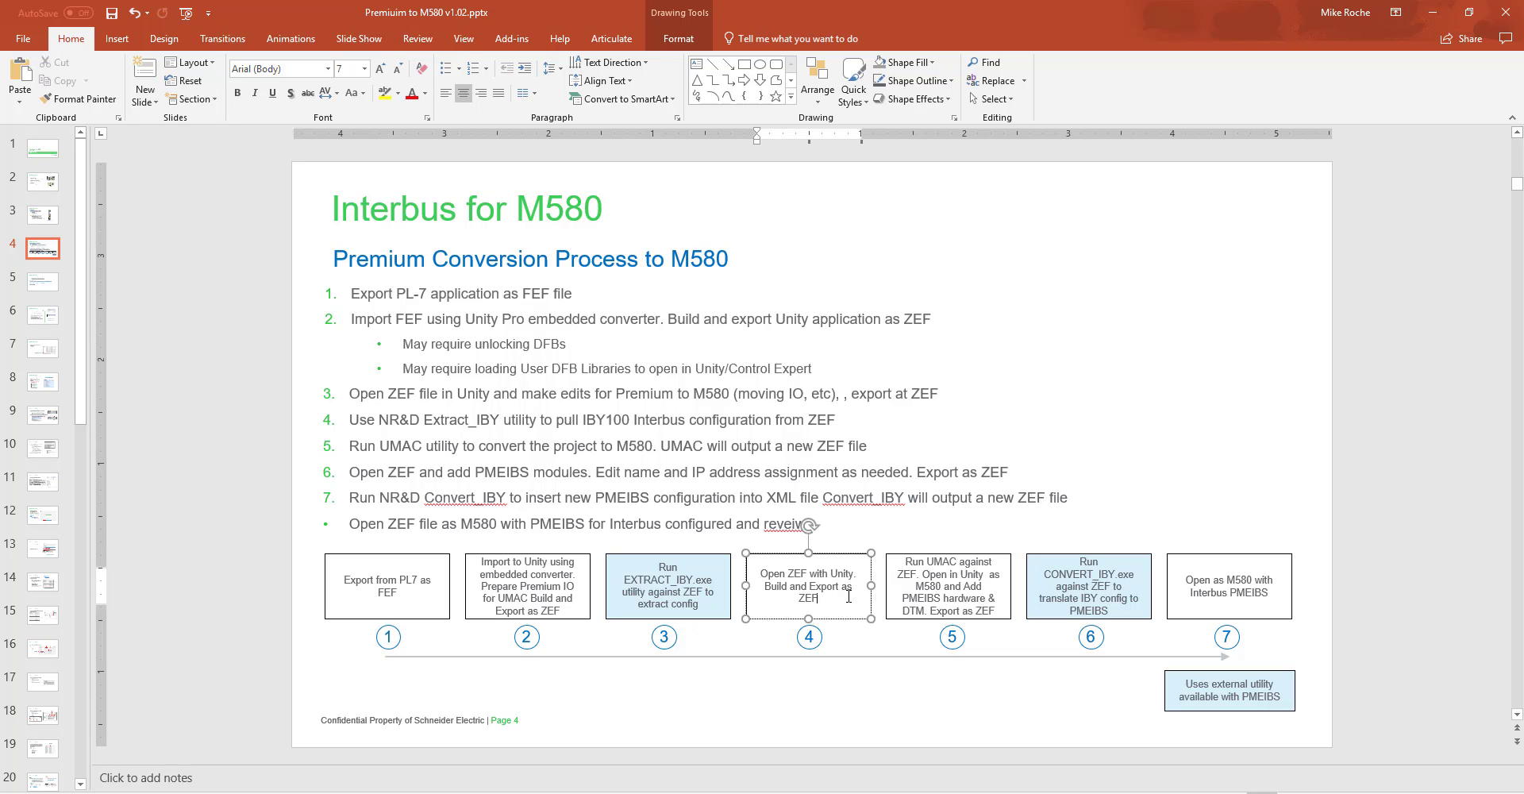
click(953, 590)
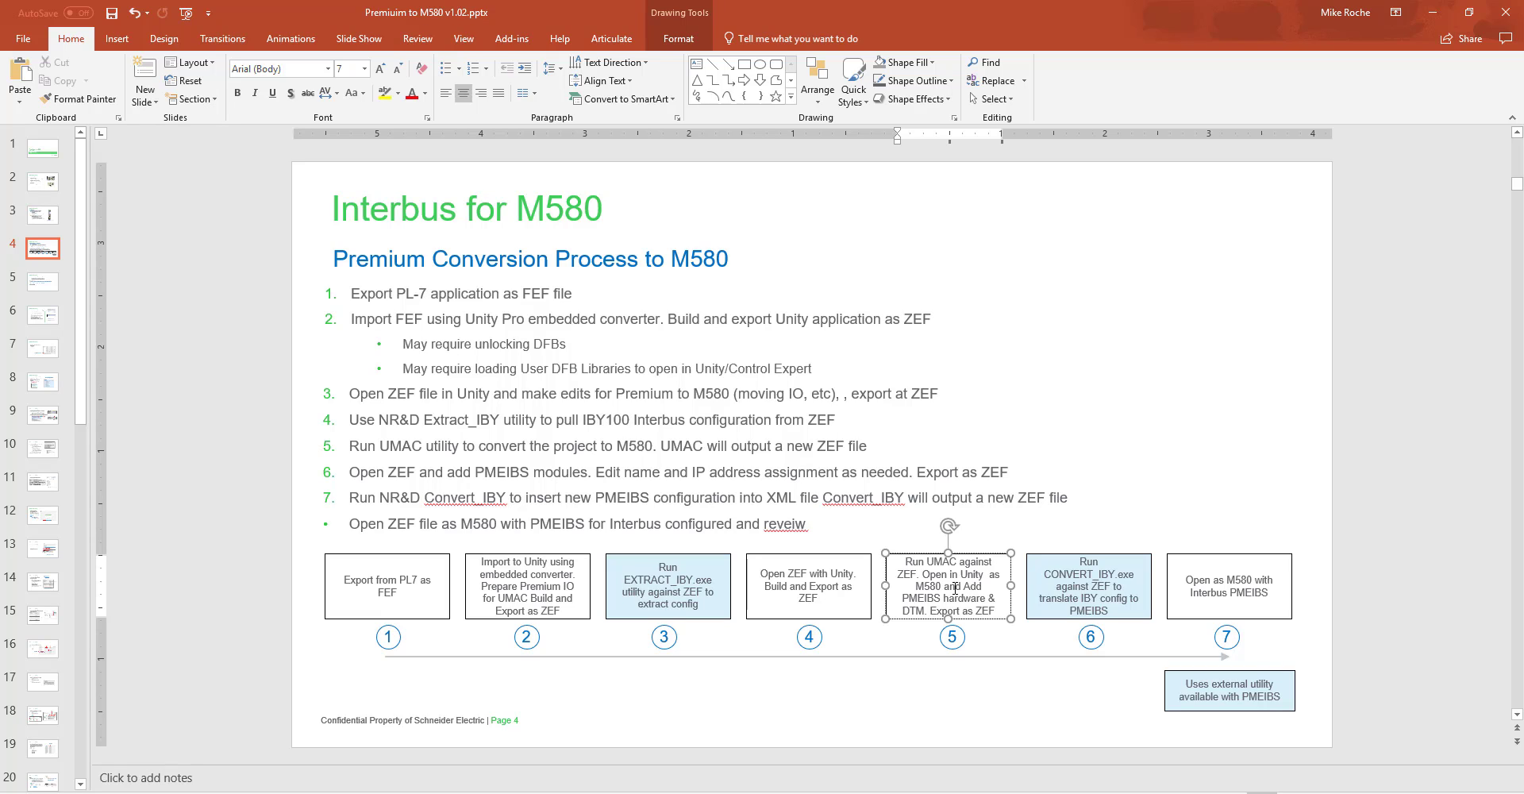
click(1097, 578)
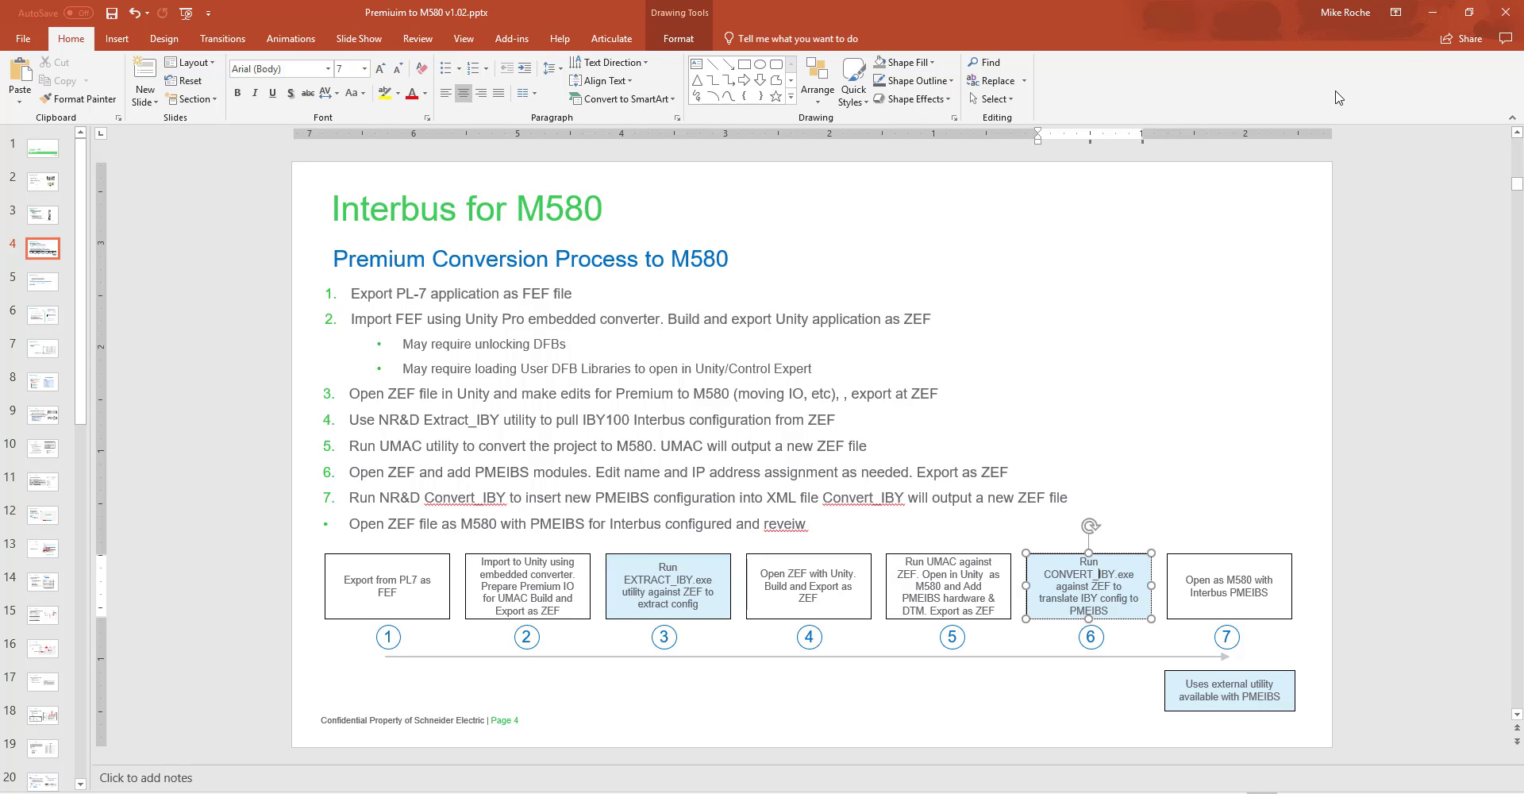
click(1433, 12)
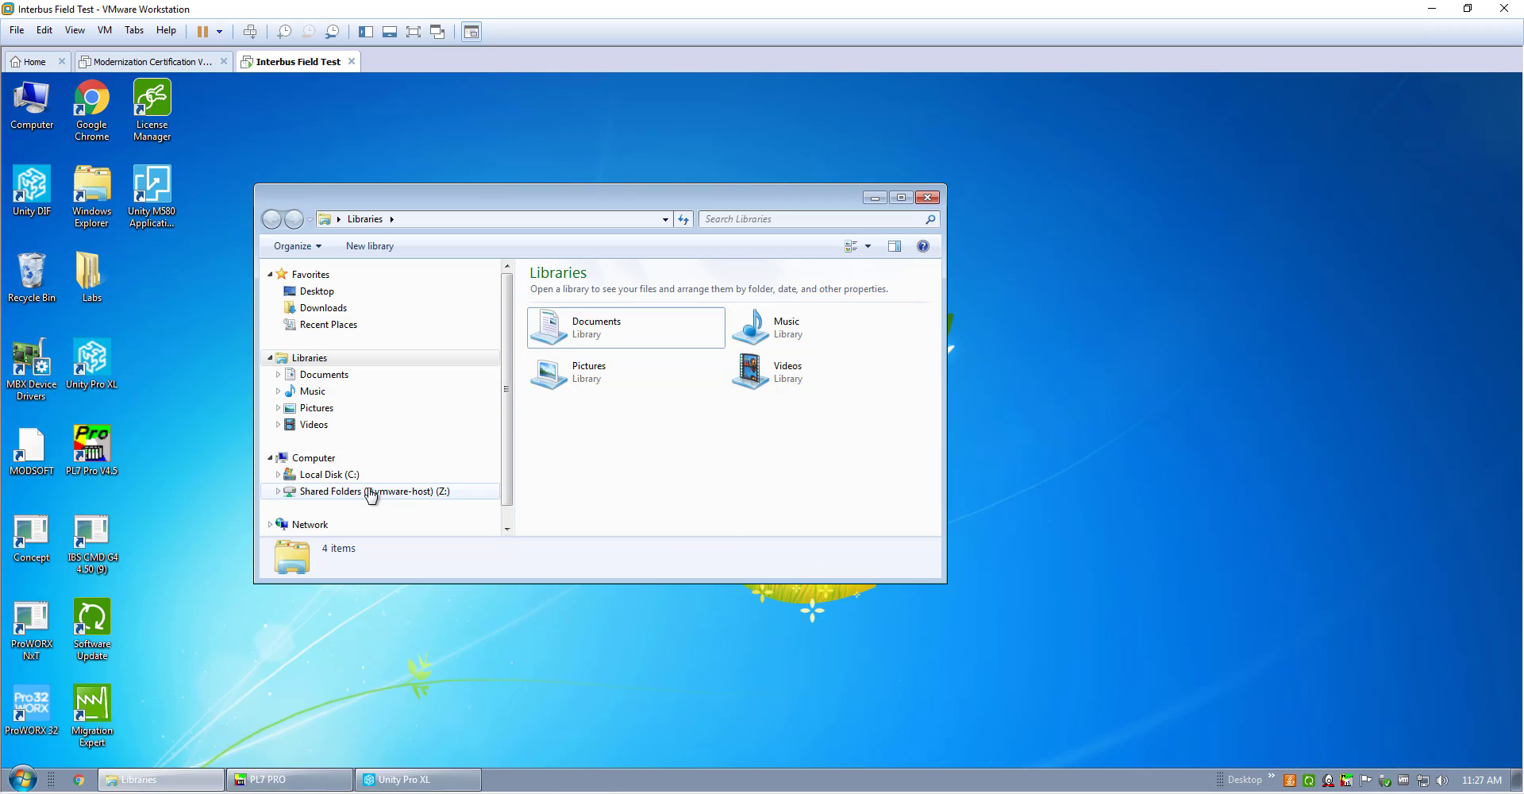
Check the Shared Folders options in the Interbus Field Test virtual machine's settings and close the dialog.
click(104, 31)
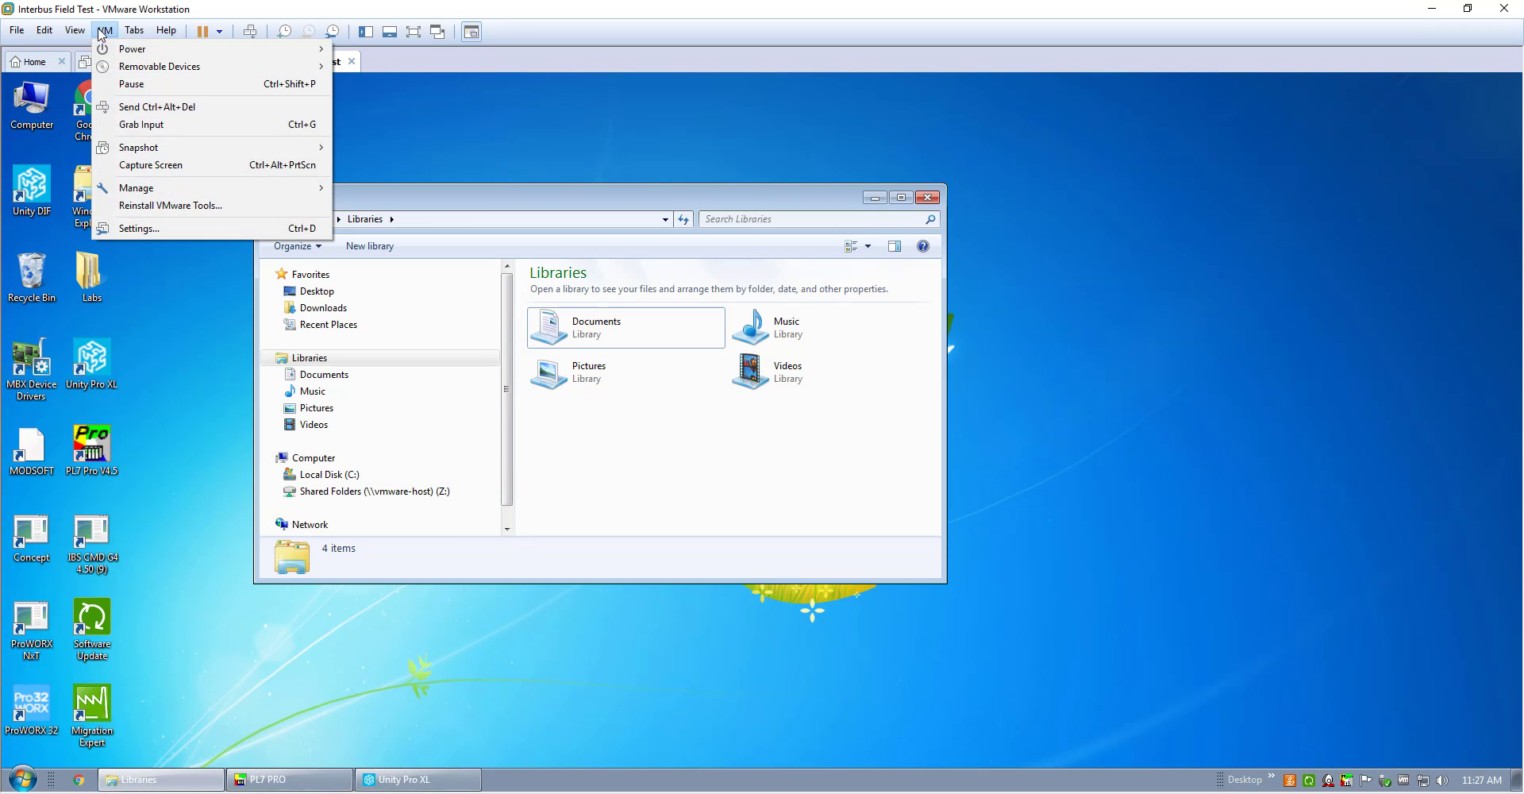
click(144, 229)
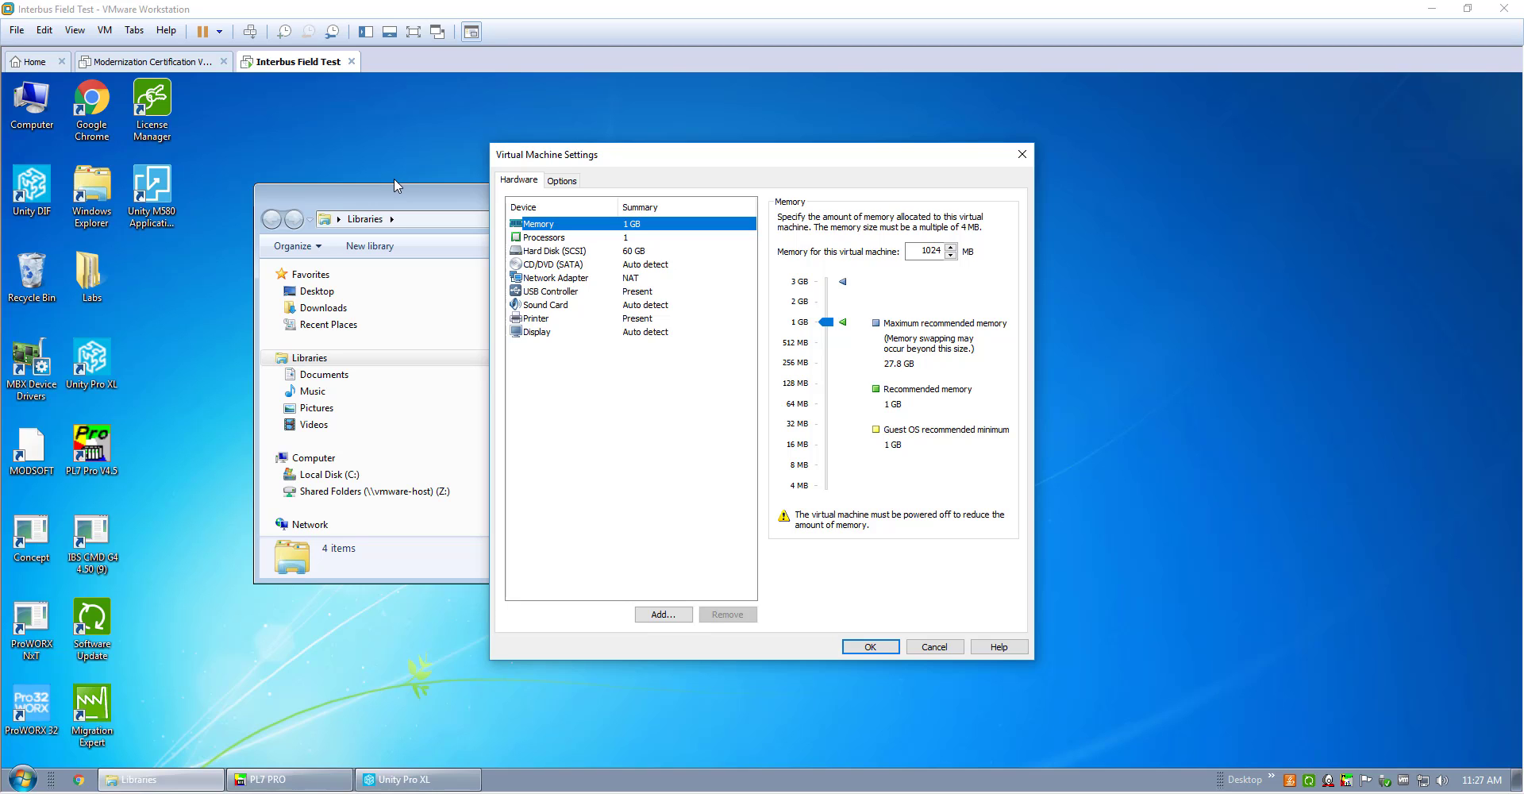
drag(639, 159, 477, 158)
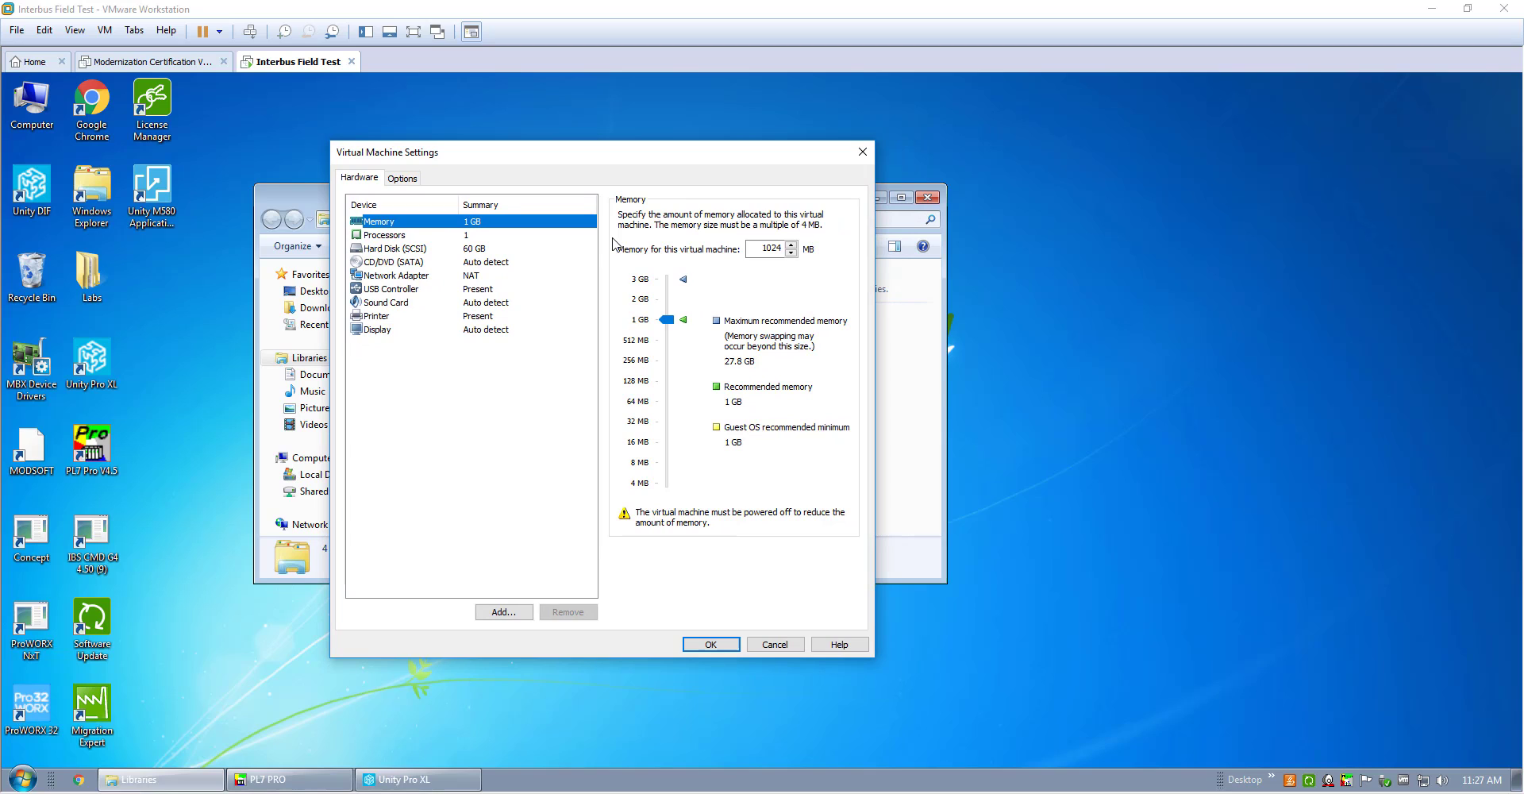
click(414, 186)
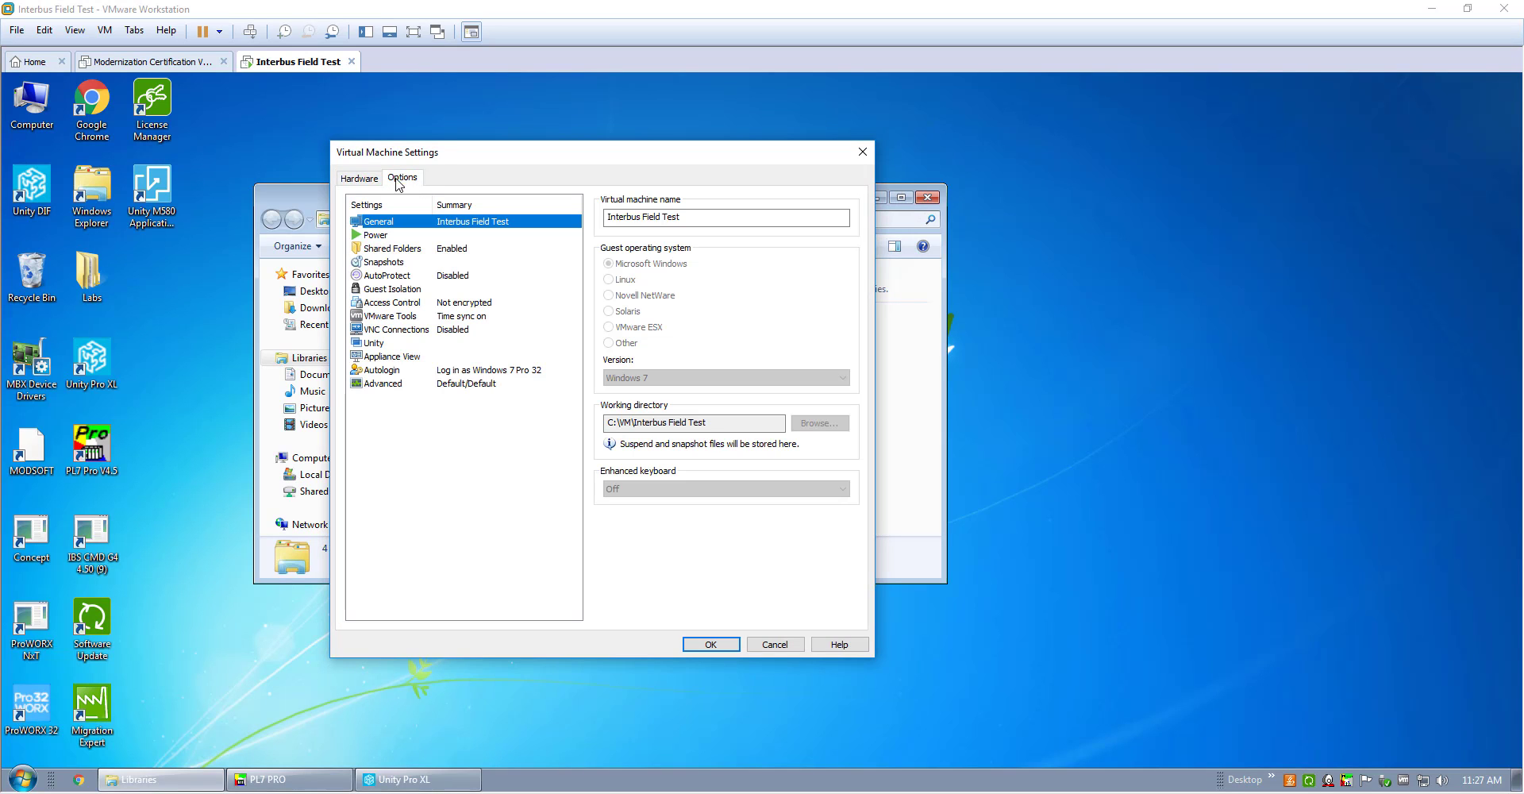
click(402, 250)
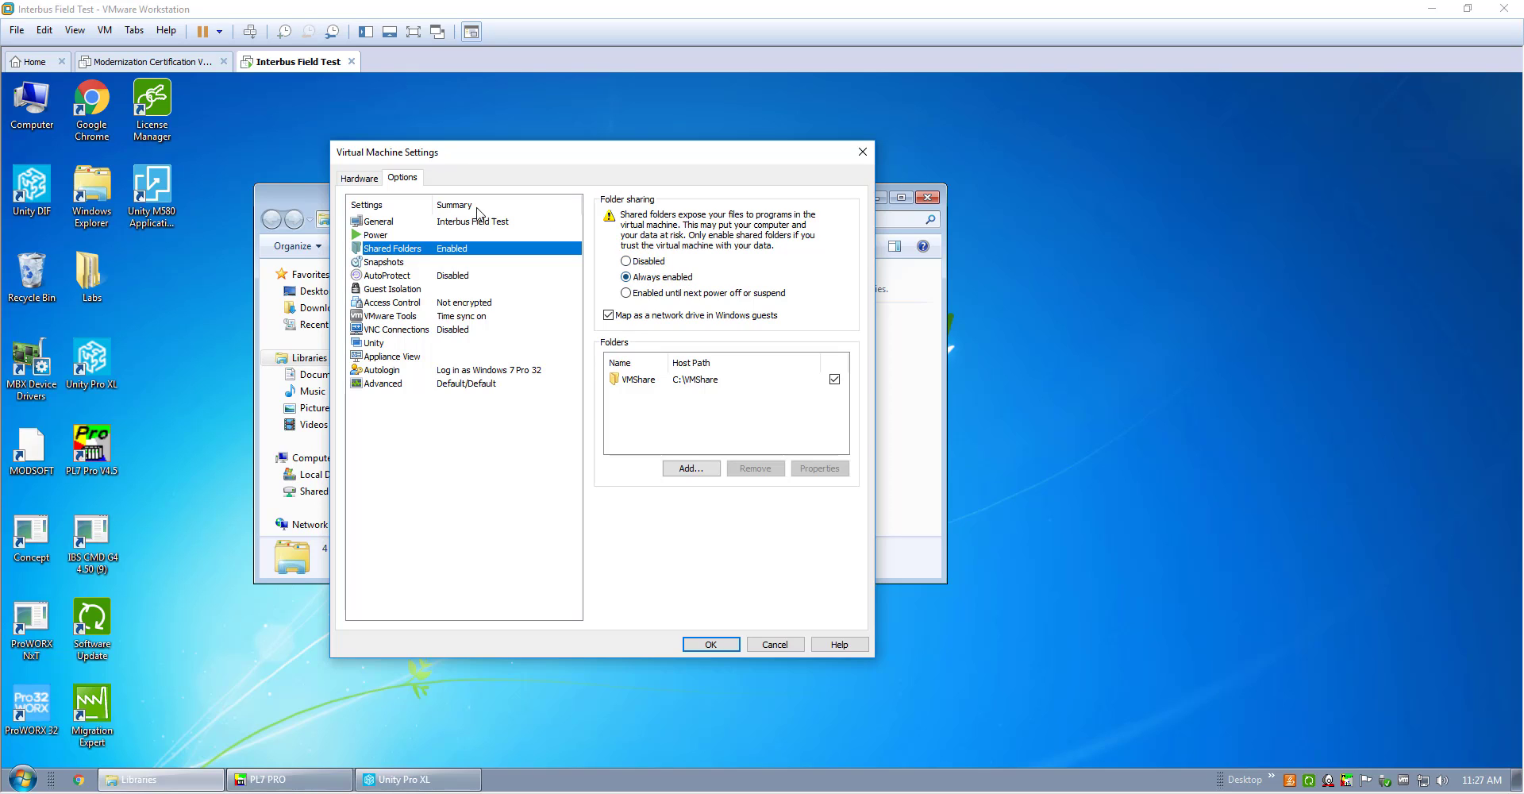
click(711, 644)
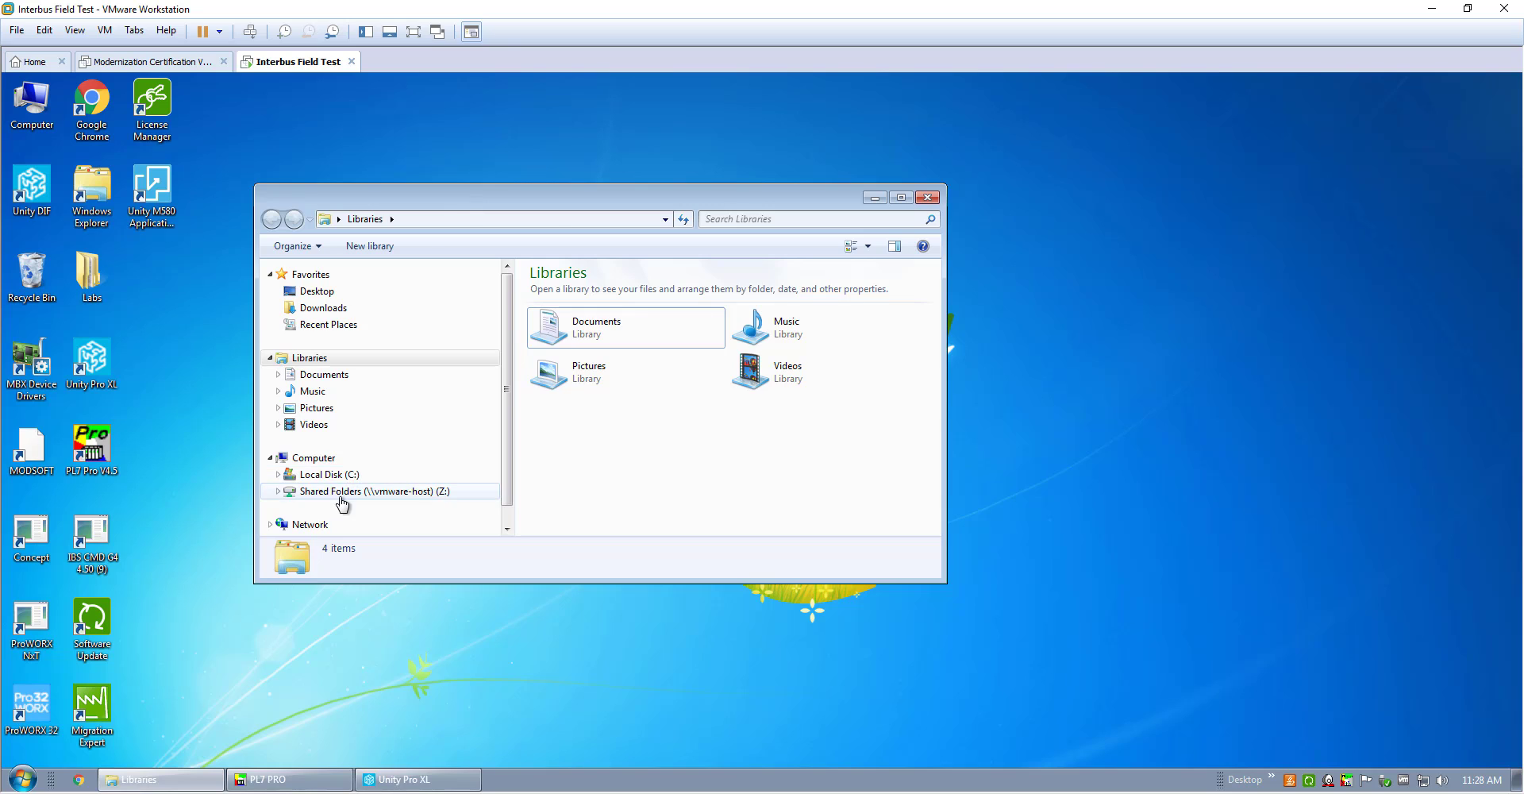
Browse the virtual machine's shared drive Z: to VMShare\_Interbus Process\_Field Test Example and select the Interbus_Example file.
click(343, 492)
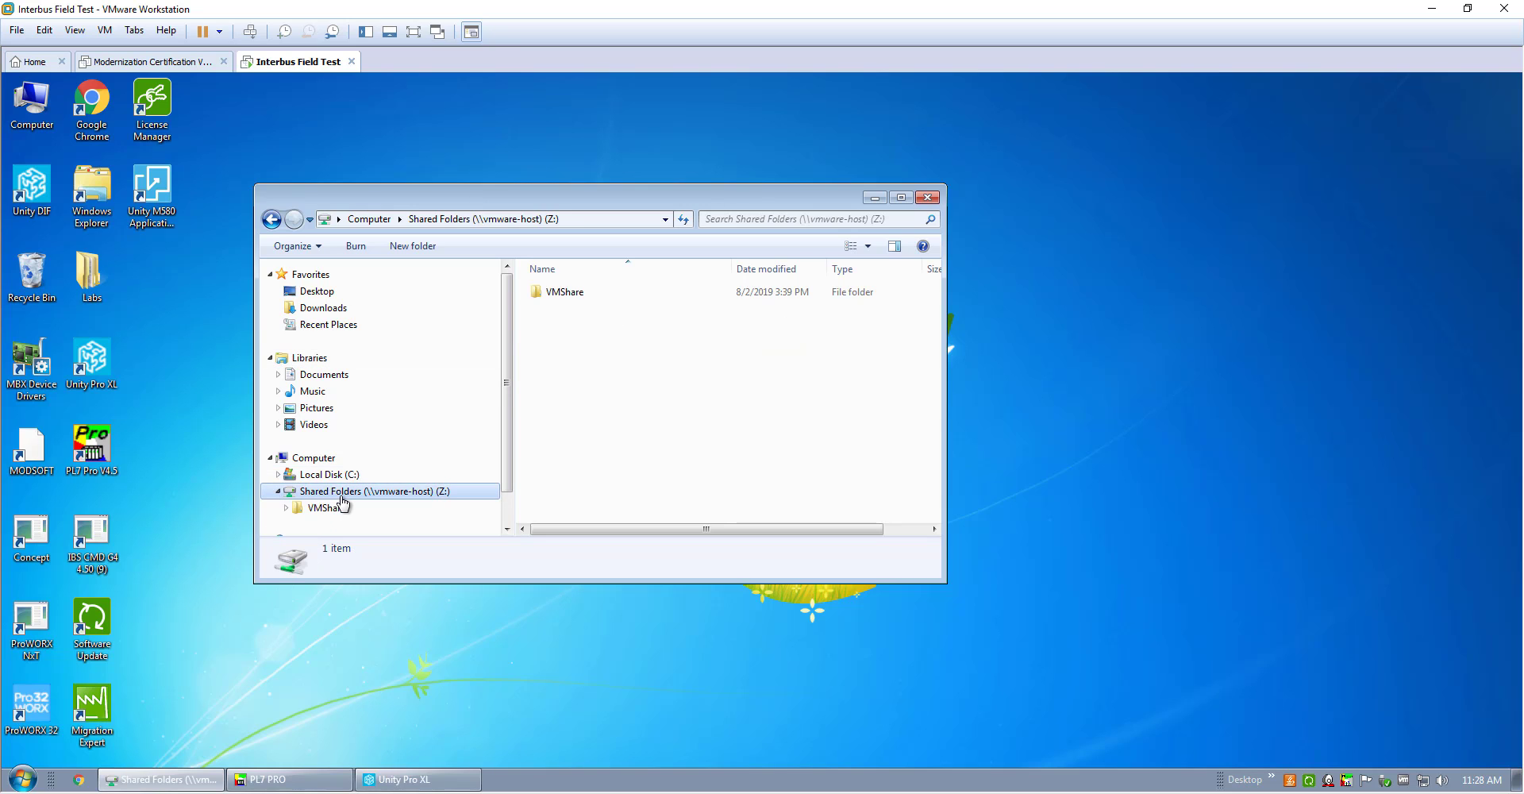
double_click(565, 292)
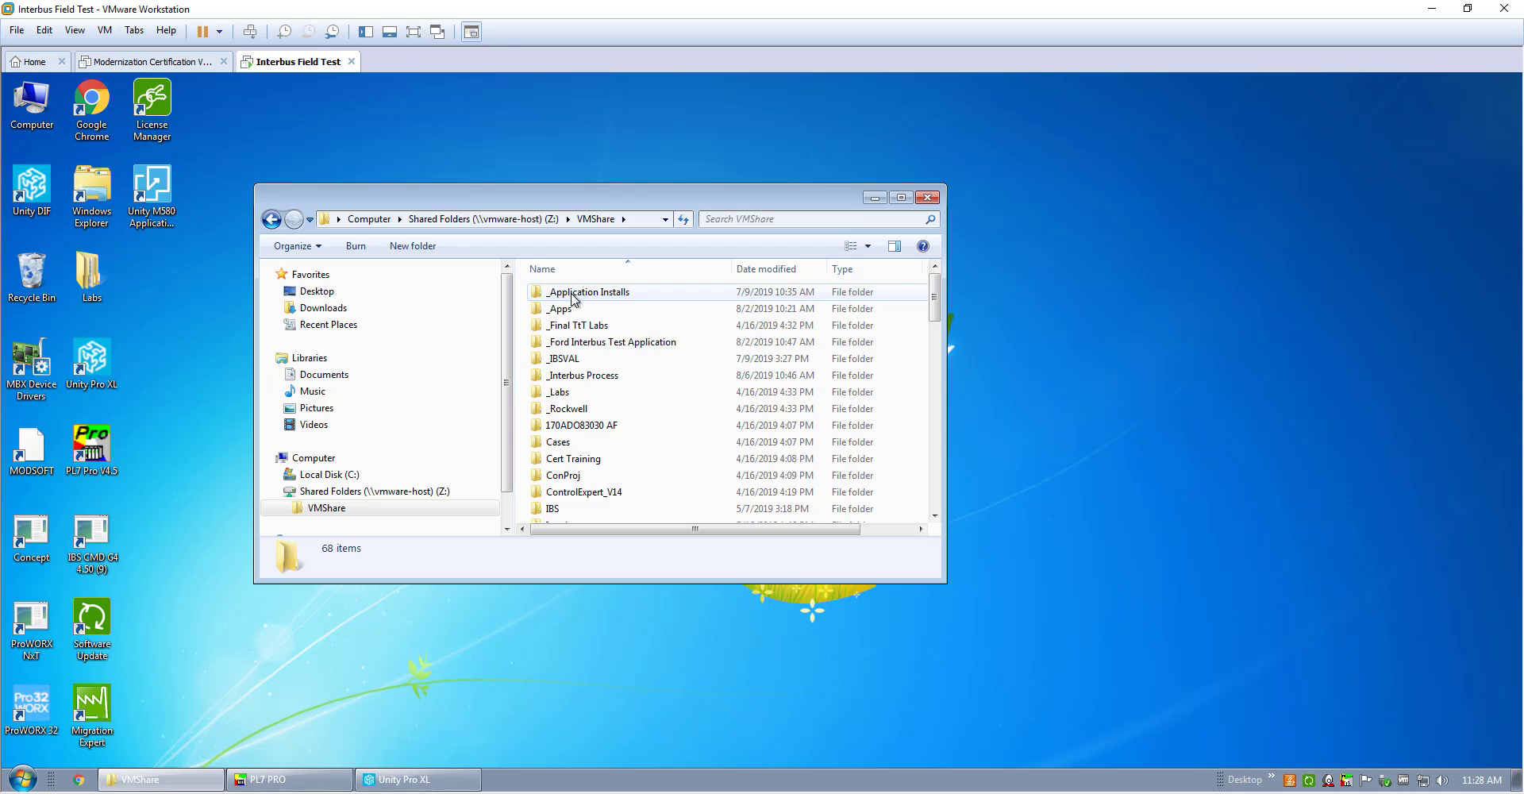
double_click(584, 374)
double_click(592, 292)
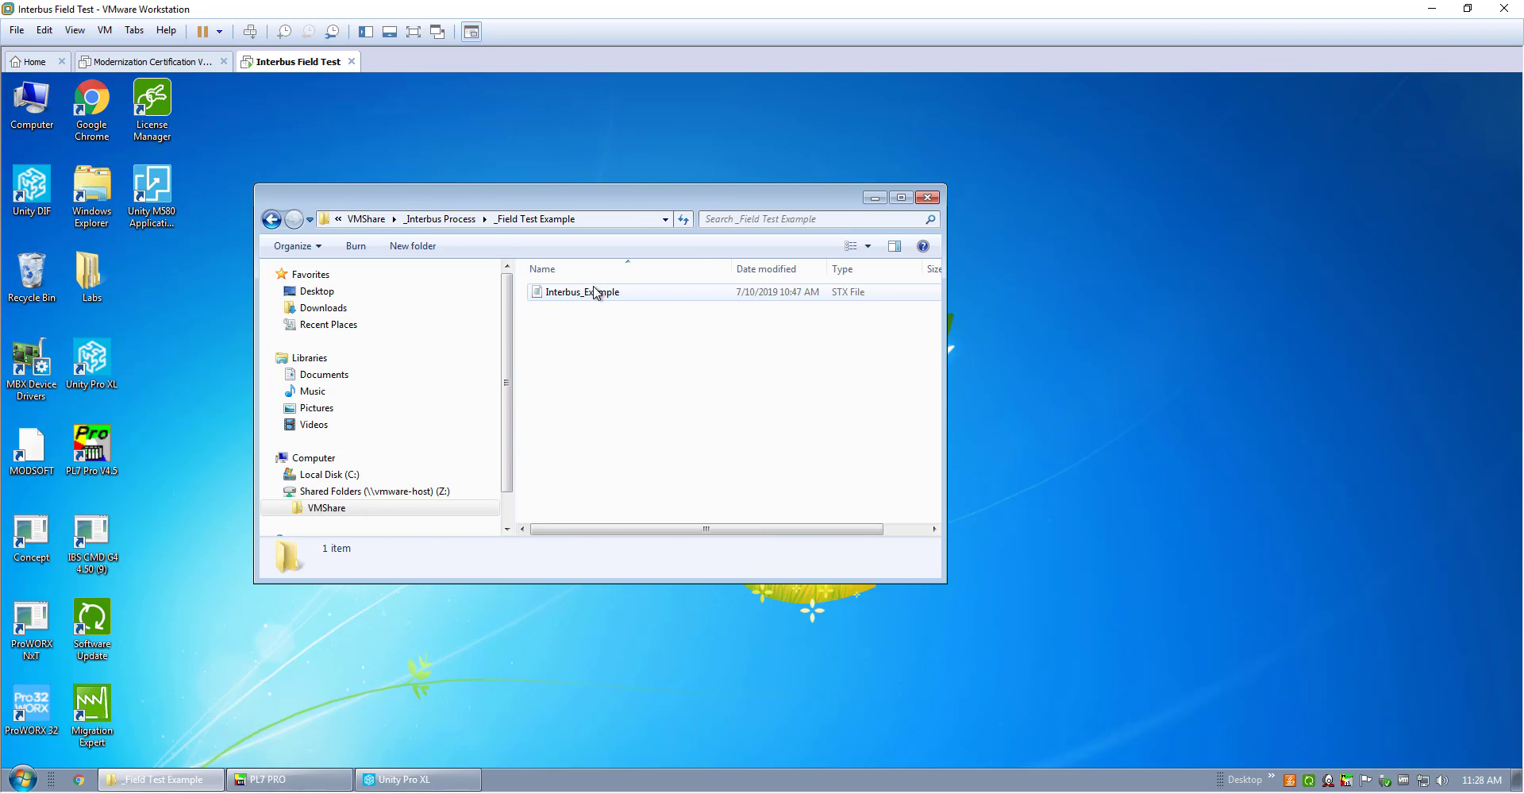
click(581, 294)
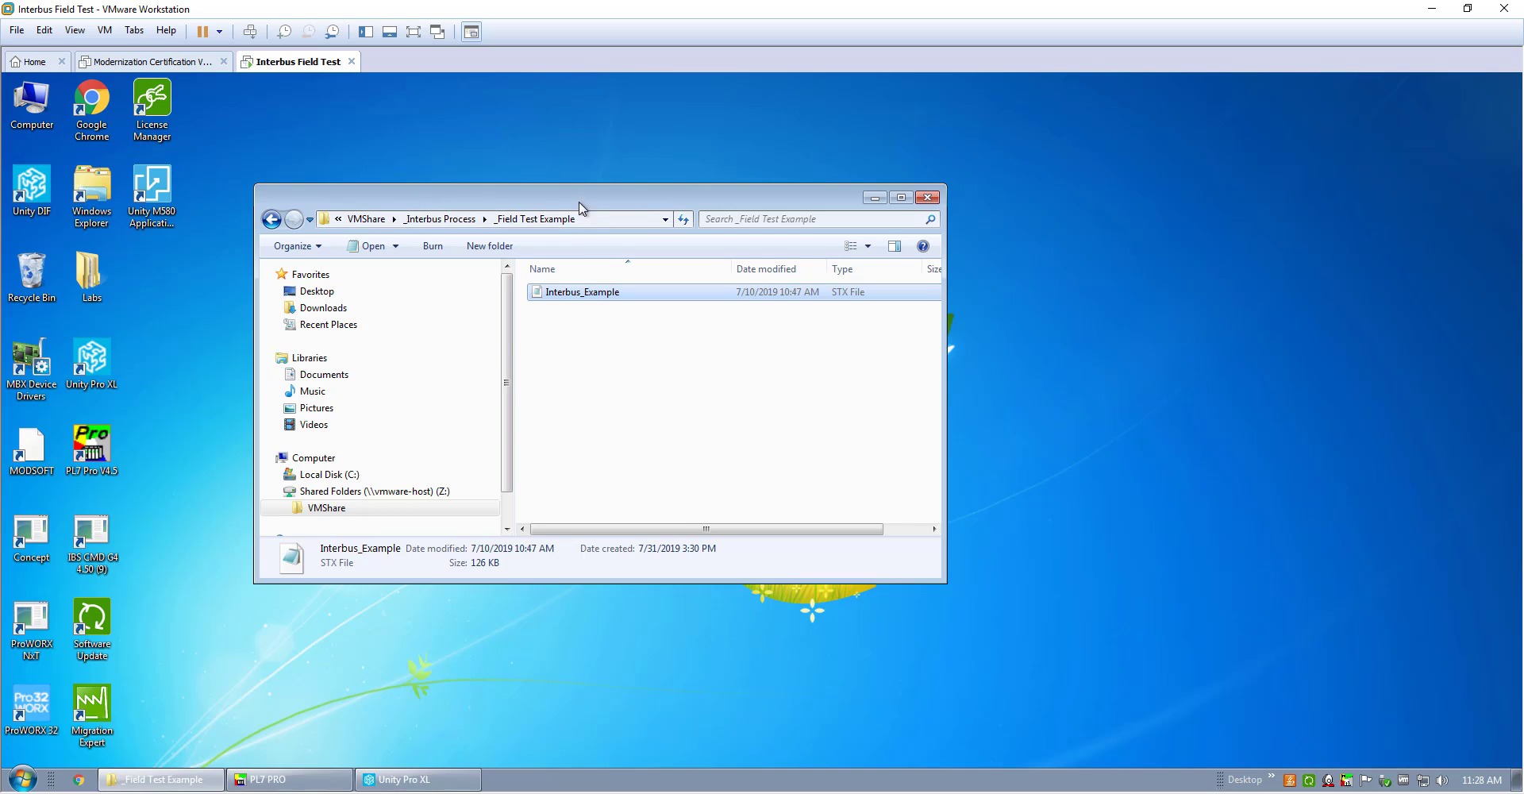
drag(583, 205, 511, 175)
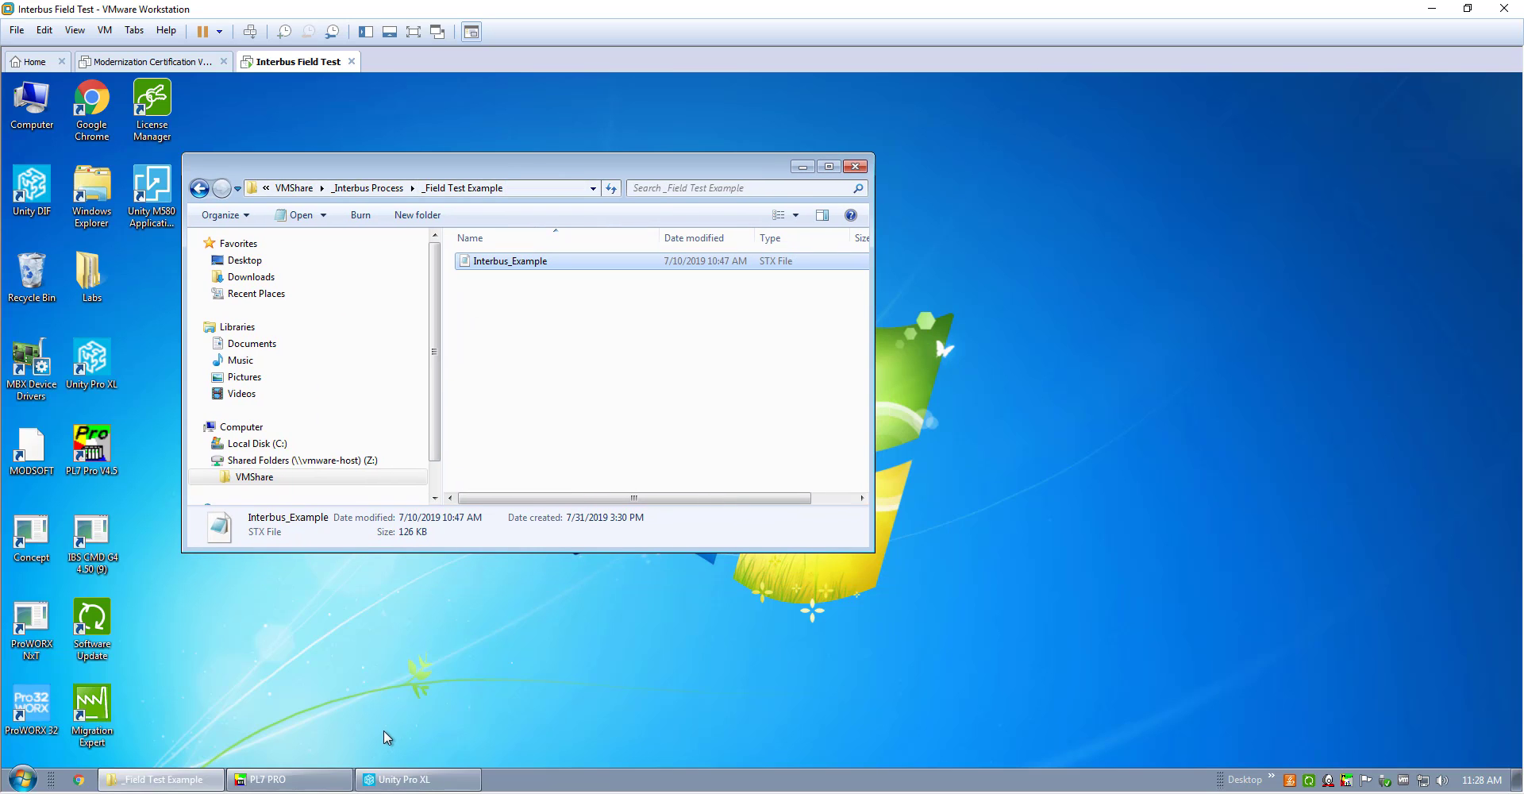
Compare the host computer's _Field Test Example folder with the virtual machine's folder by placing their windows side by side, then return to the virtual machine.
mouse_move(232, 792)
click(232, 758)
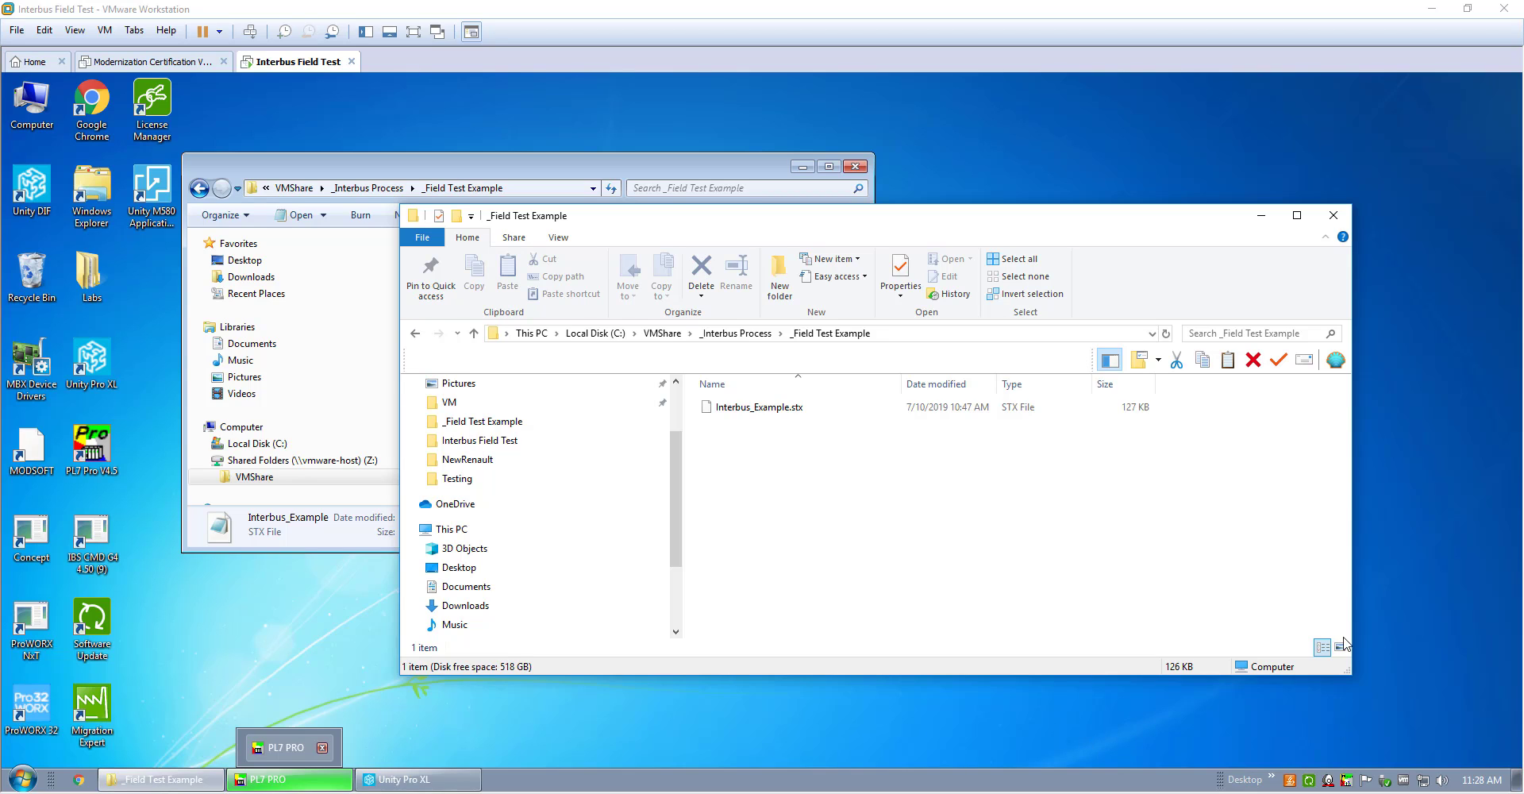
drag(1350, 634, 1113, 635)
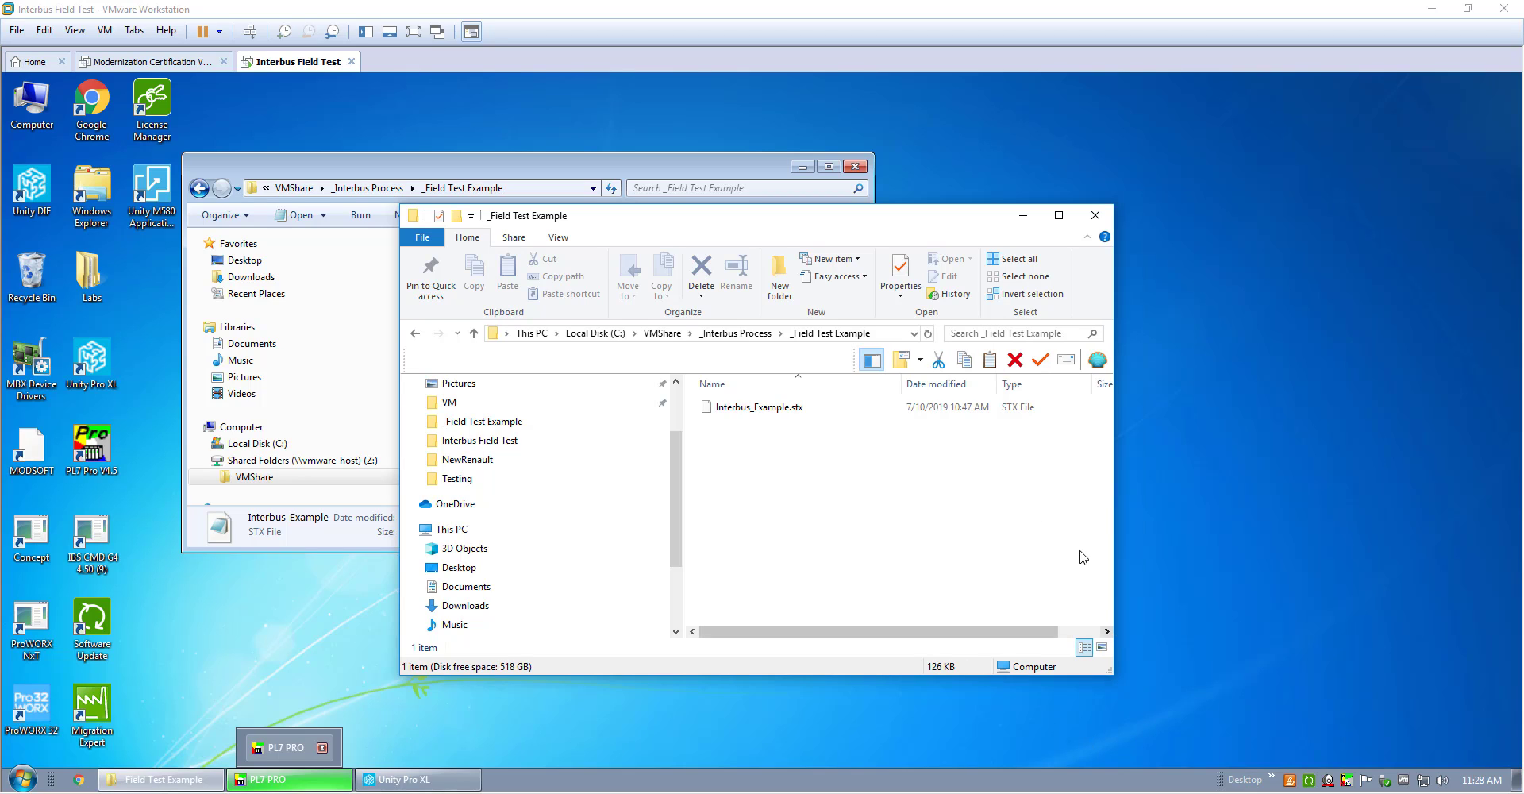
drag(718, 223, 1032, 293)
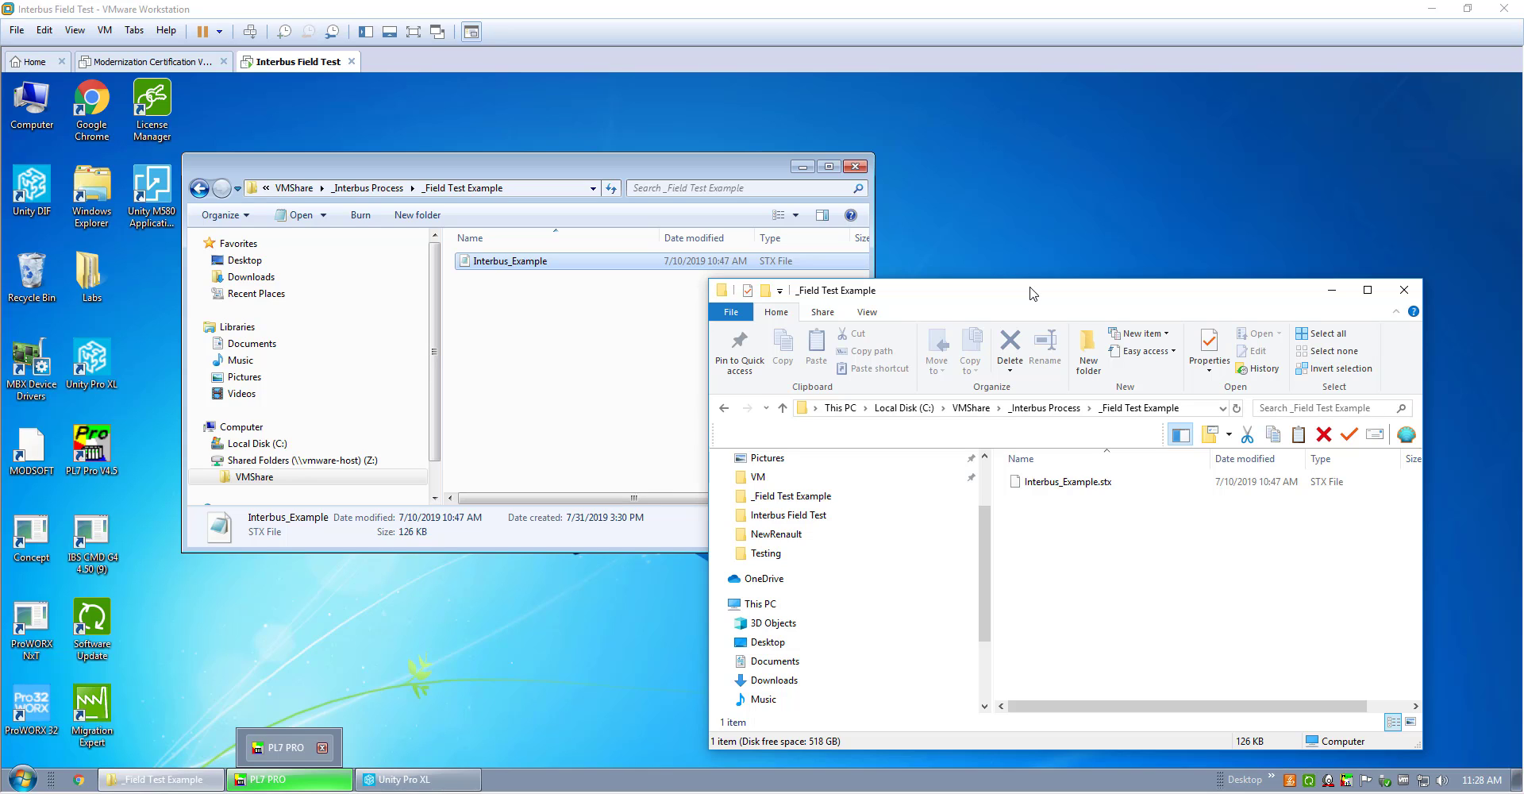
click(651, 380)
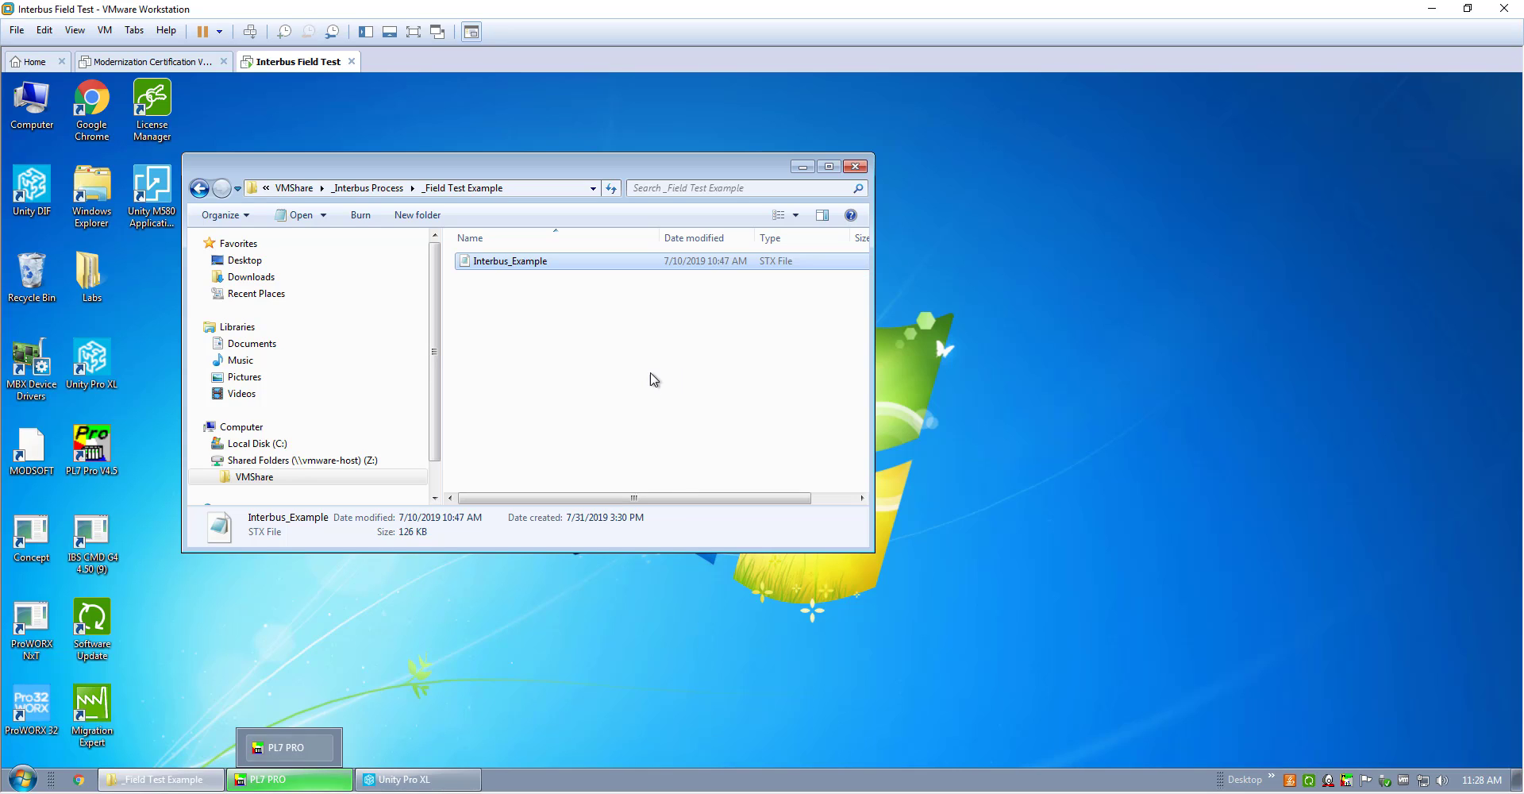
click(562, 410)
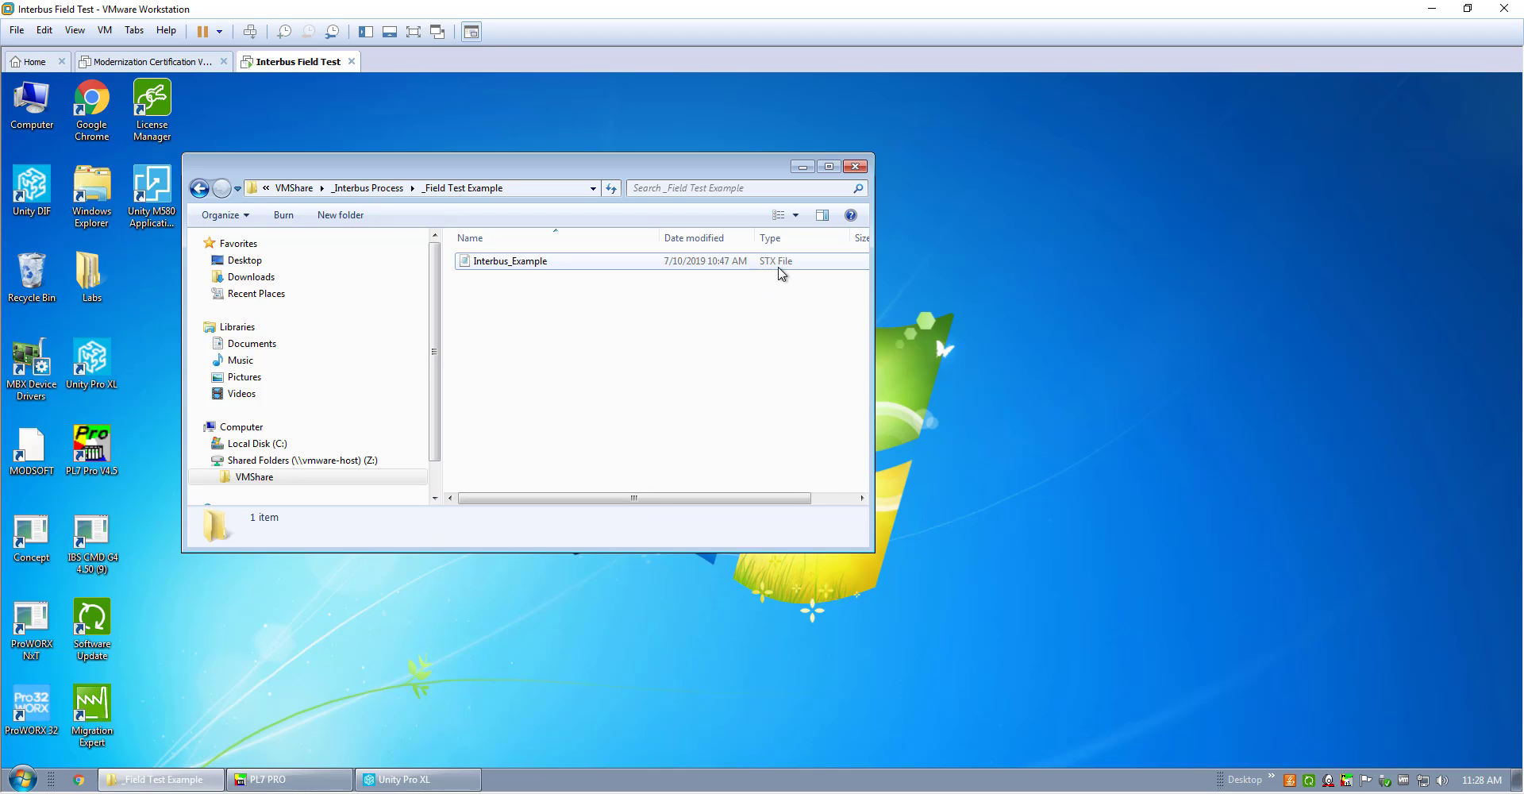
Switch to PL7 PRO and open Interbus_Example from VMShare\_Interbus Process\_Field Test Example on the shared drive Z:.
click(285, 778)
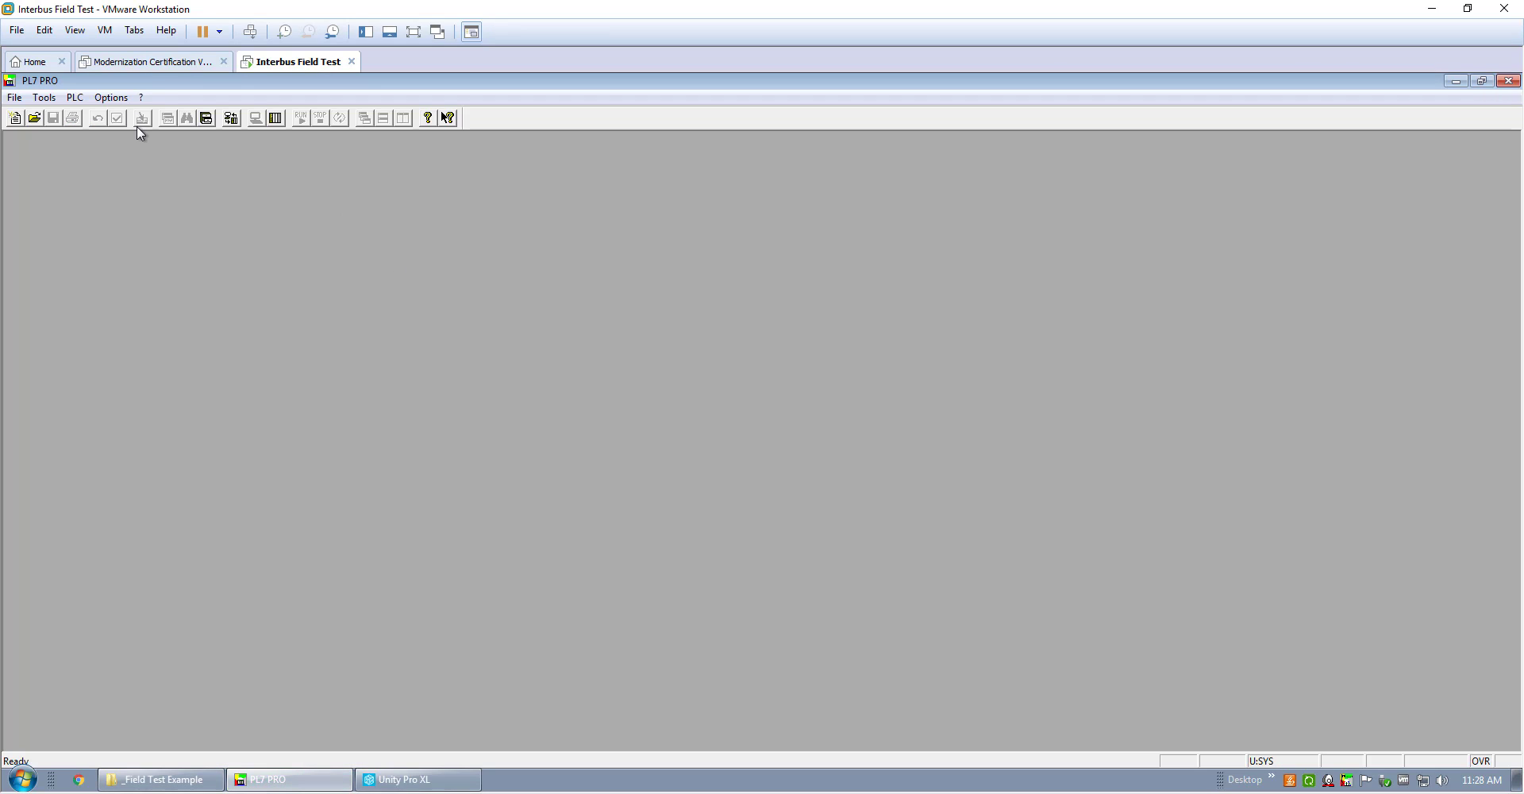
click(34, 118)
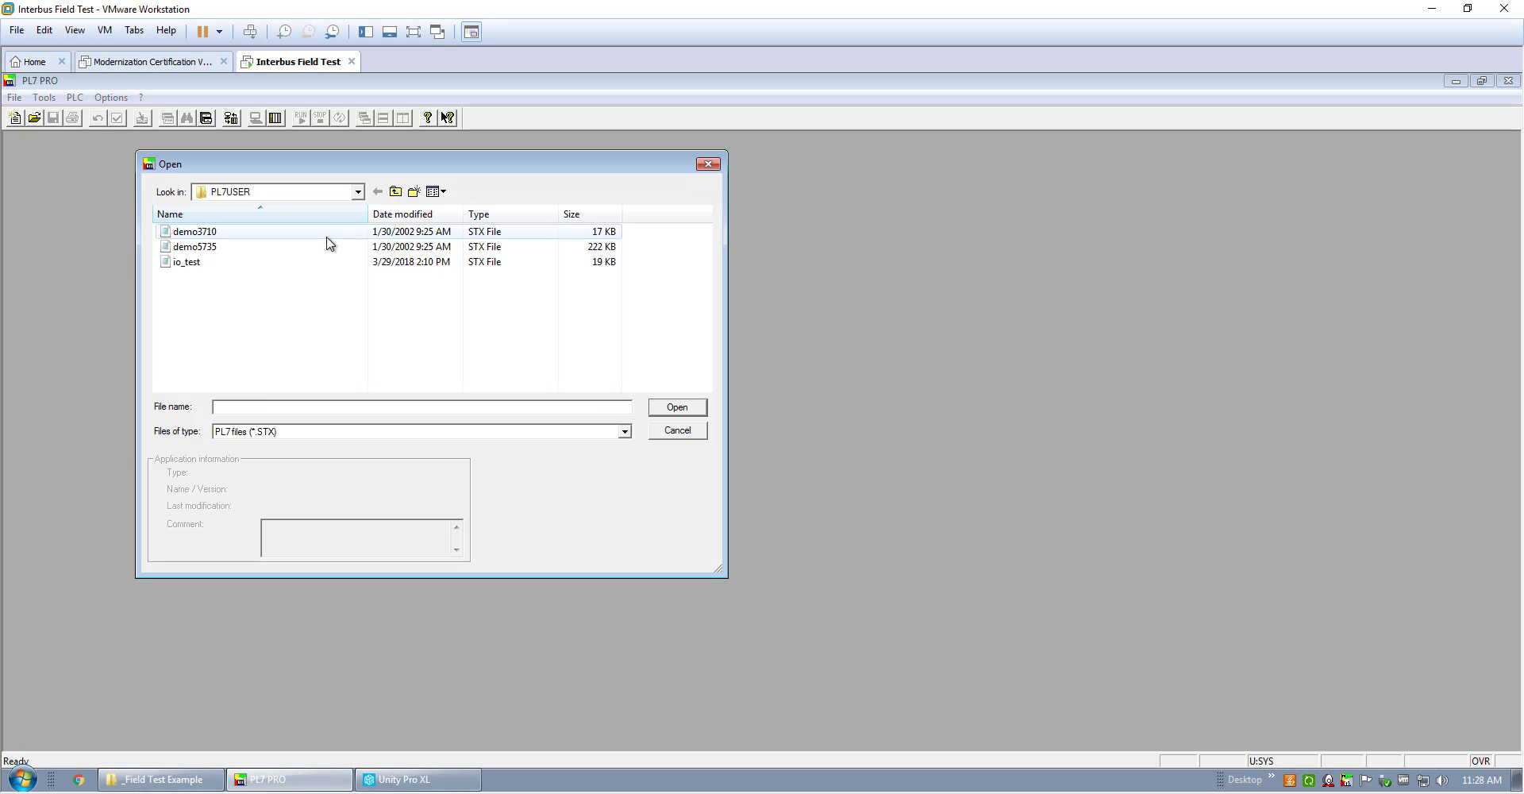
click(361, 192)
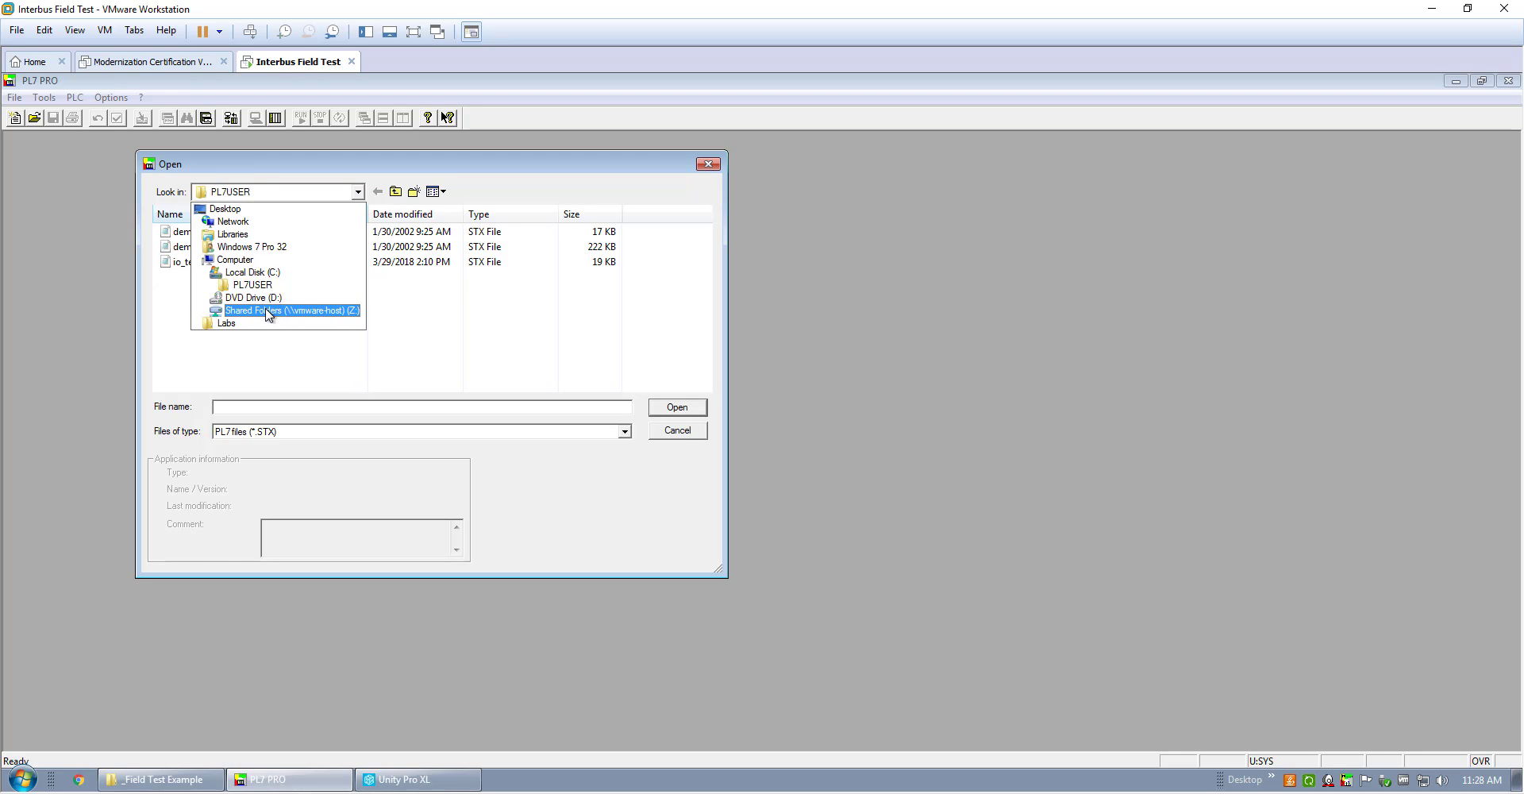
click(267, 311)
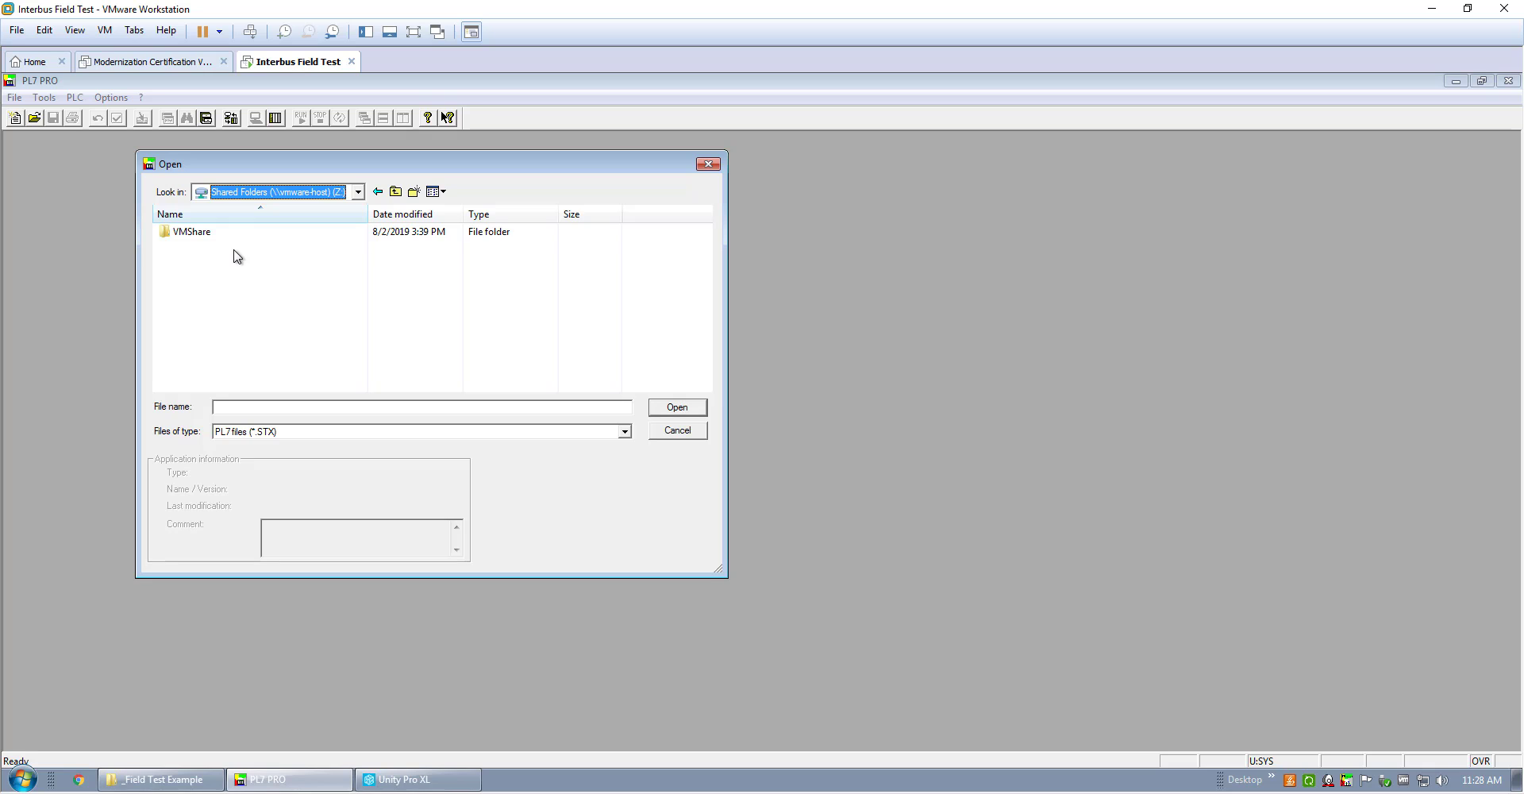
double_click(199, 234)
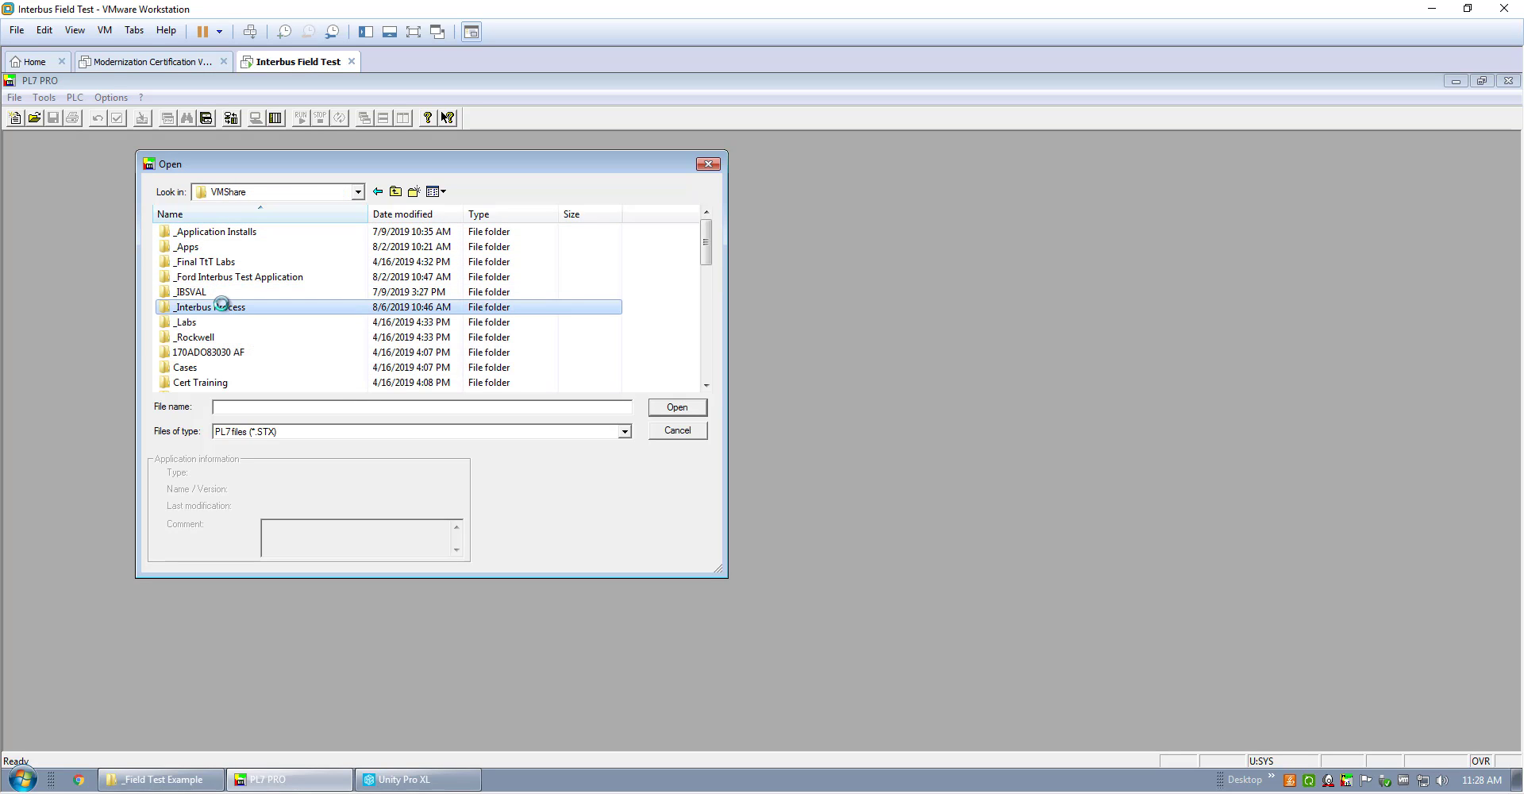
double_click(216, 307)
double_click(230, 235)
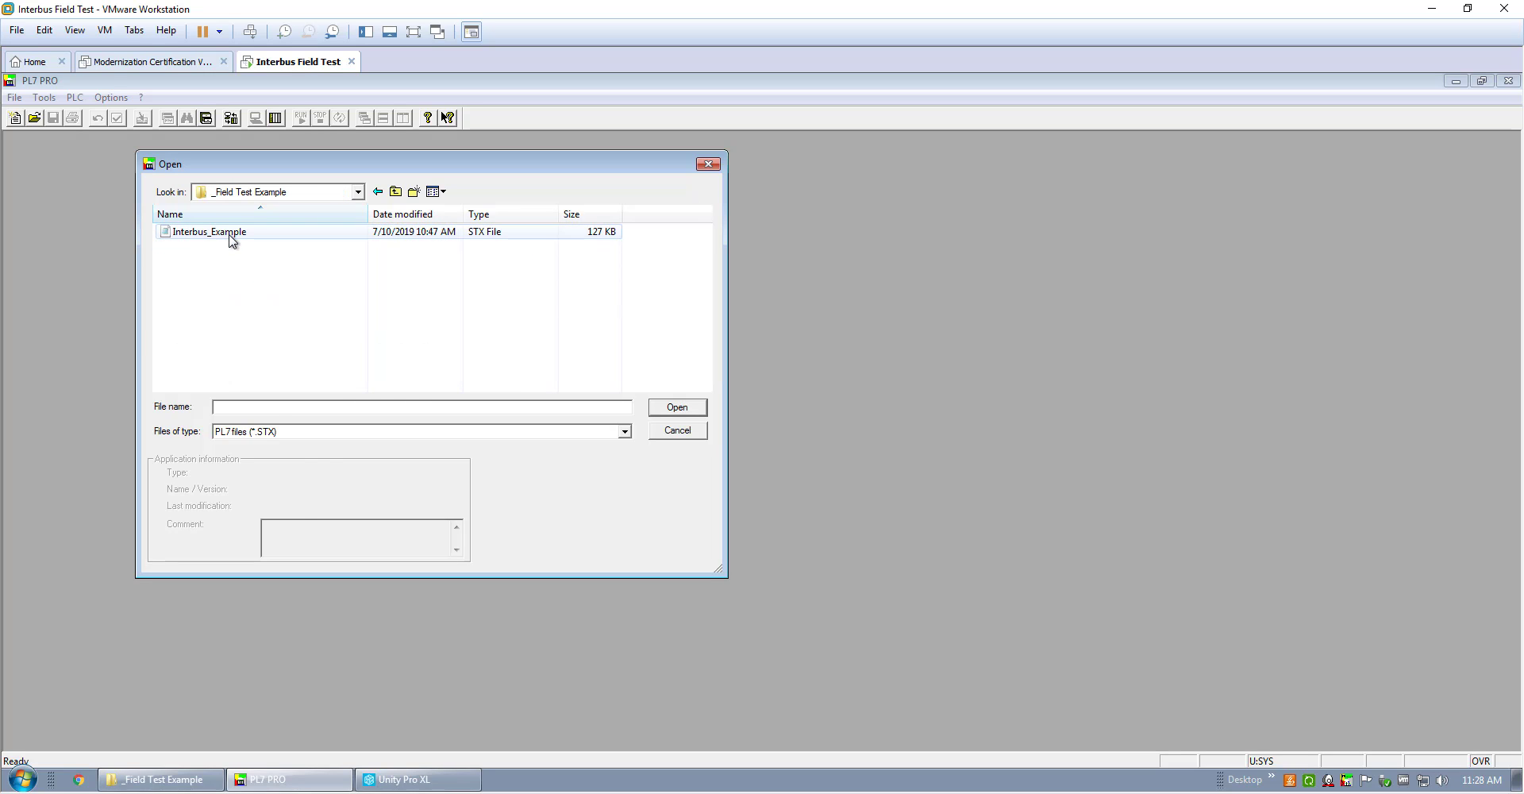
click(230, 235)
click(677, 407)
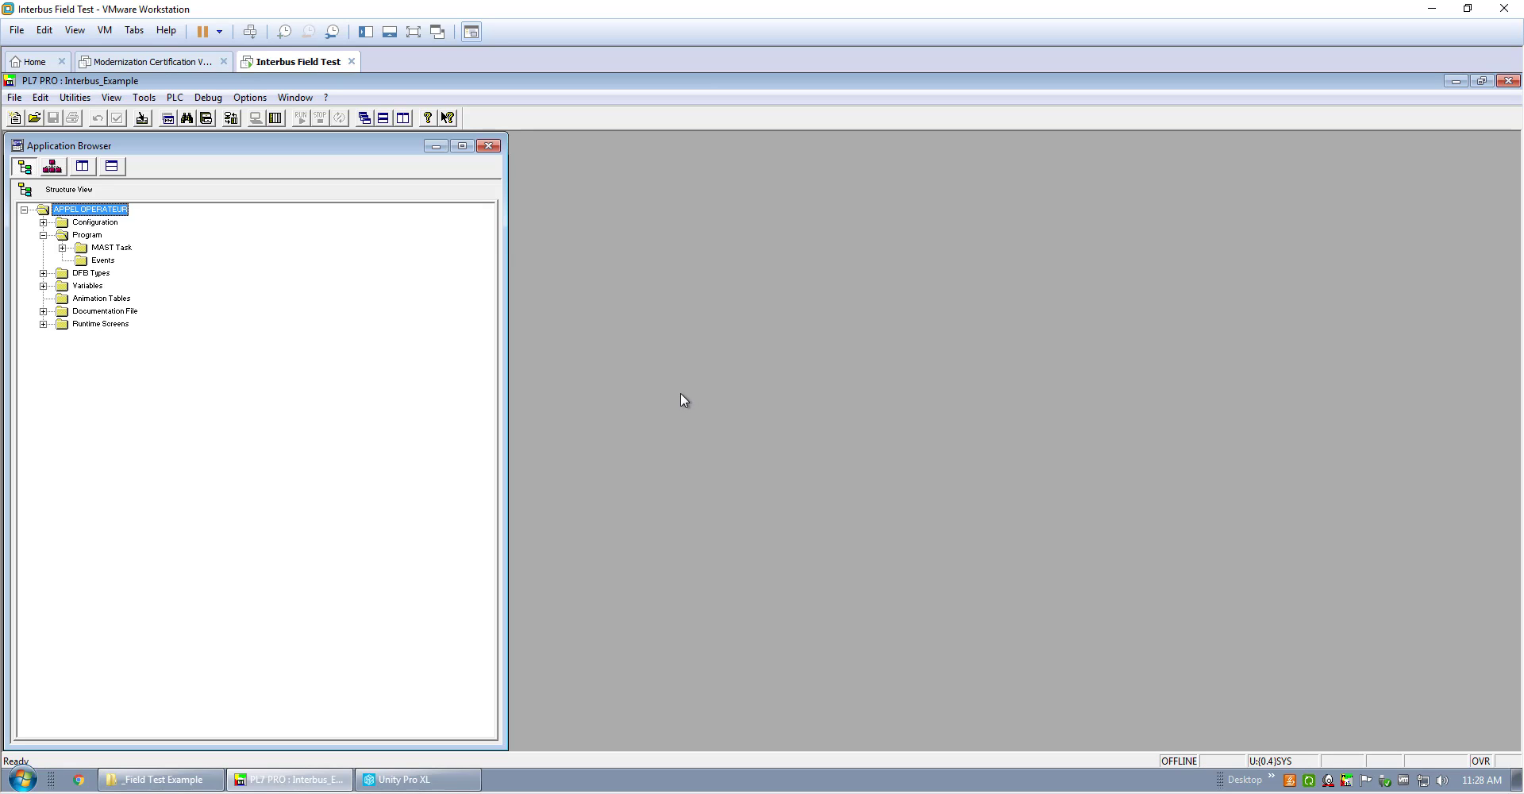
Open the application's Hardware Configuration beside the Application Browser and inspect the IBY 100, PSY 2600 and ETY PORT modules in rack 0.
click(44, 222)
double_click(127, 235)
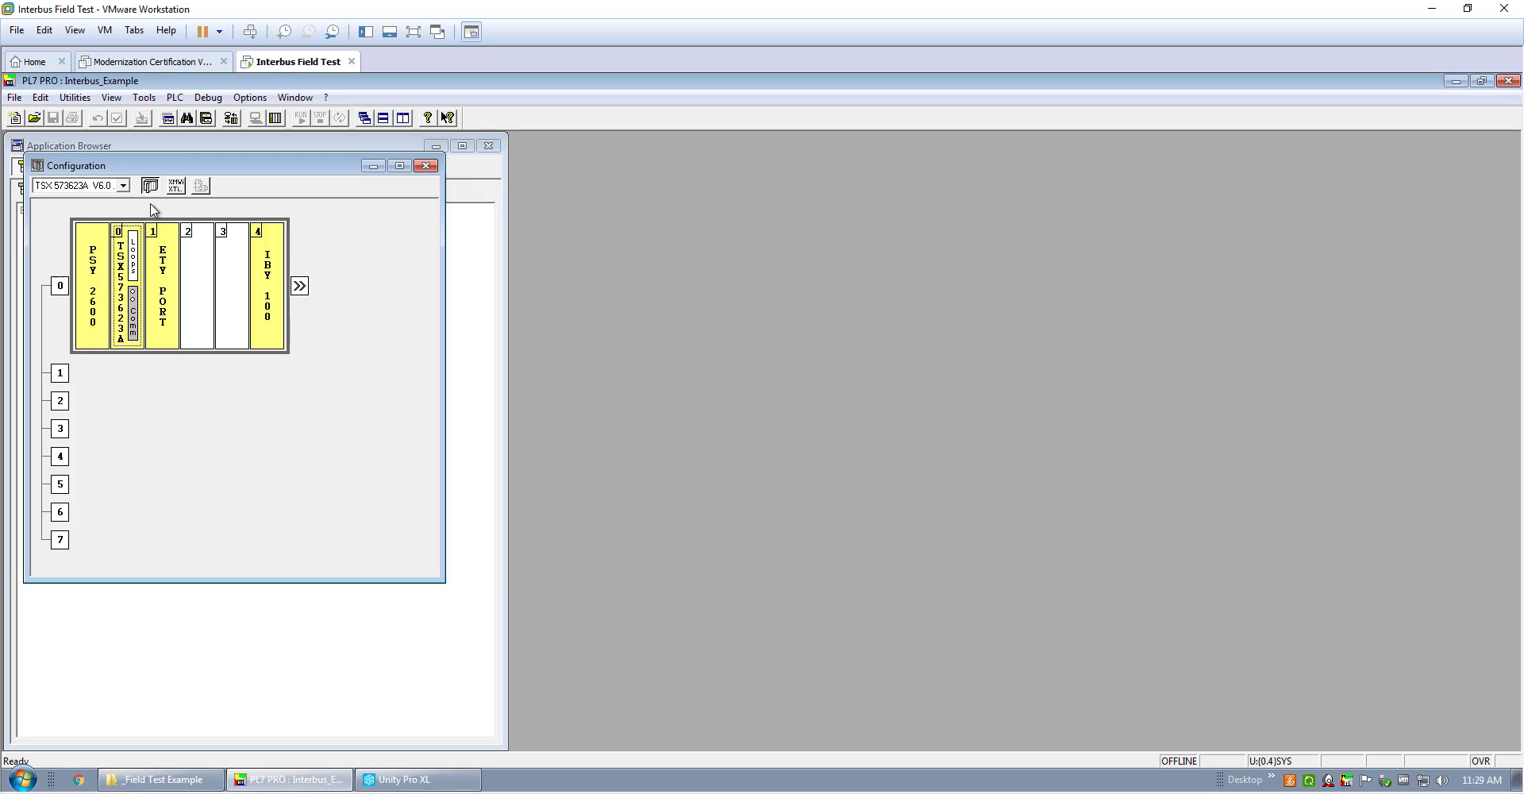
drag(236, 173, 668, 238)
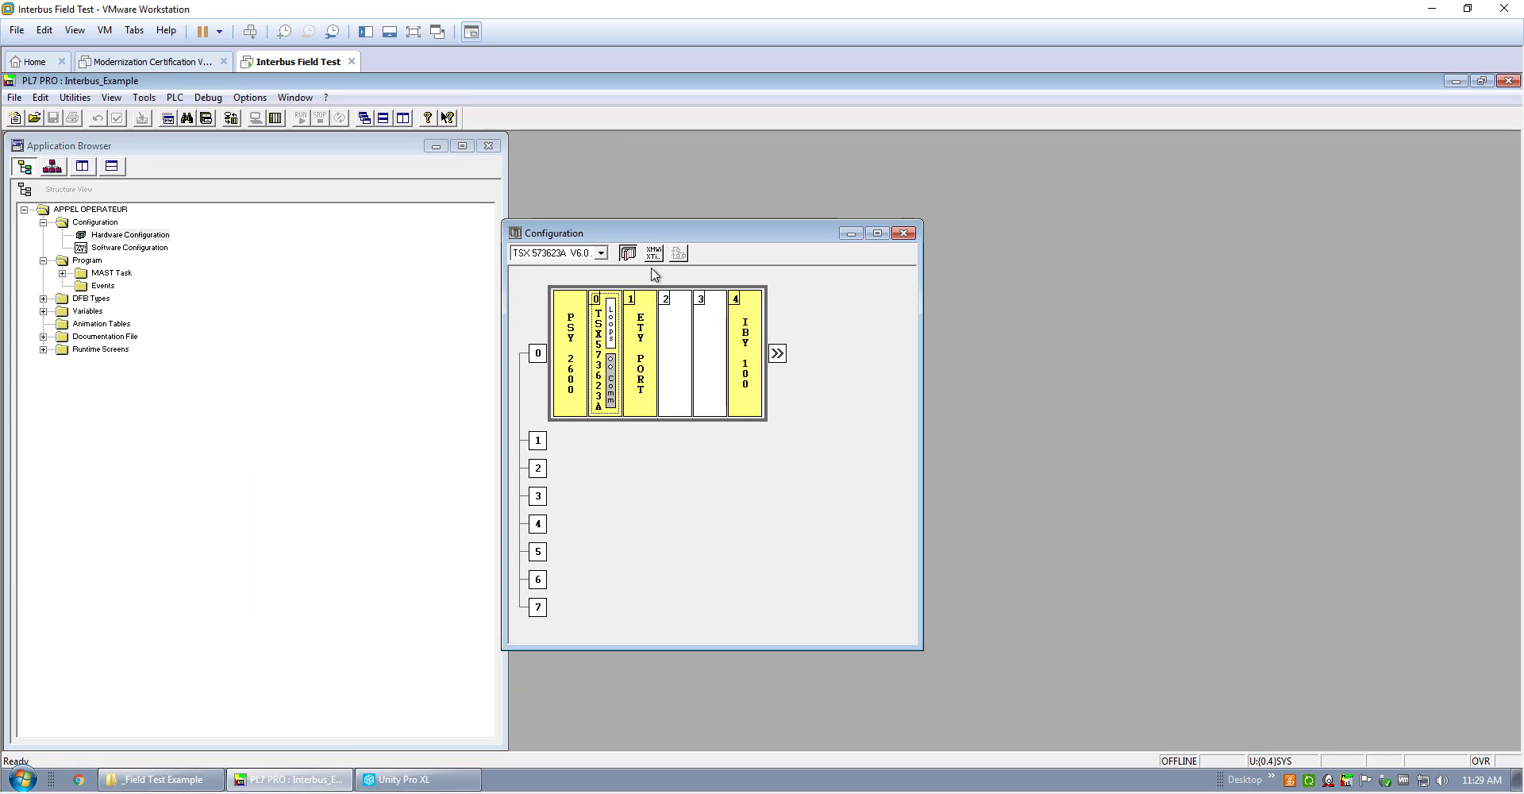
click(750, 381)
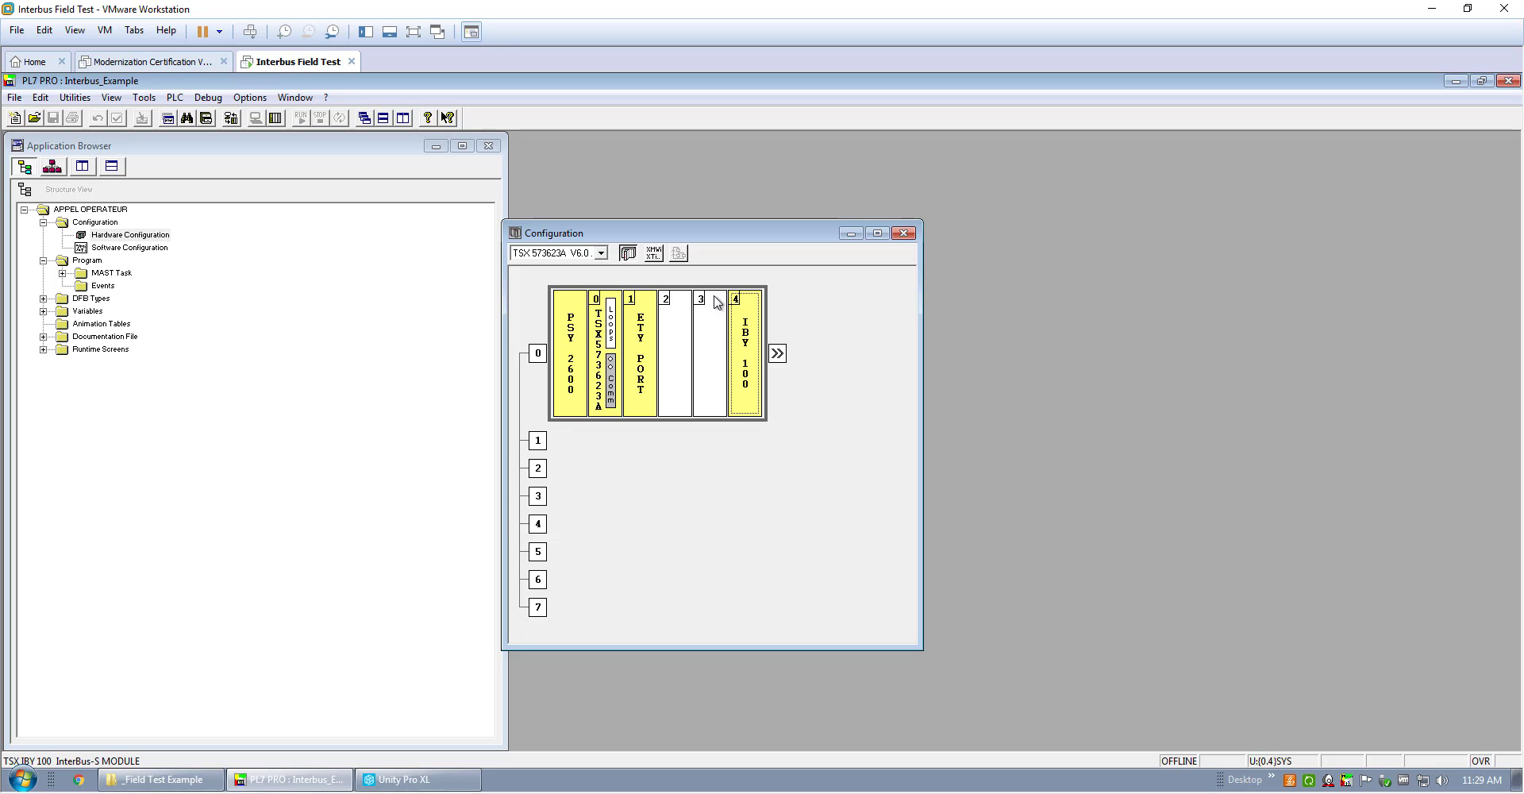
click(573, 322)
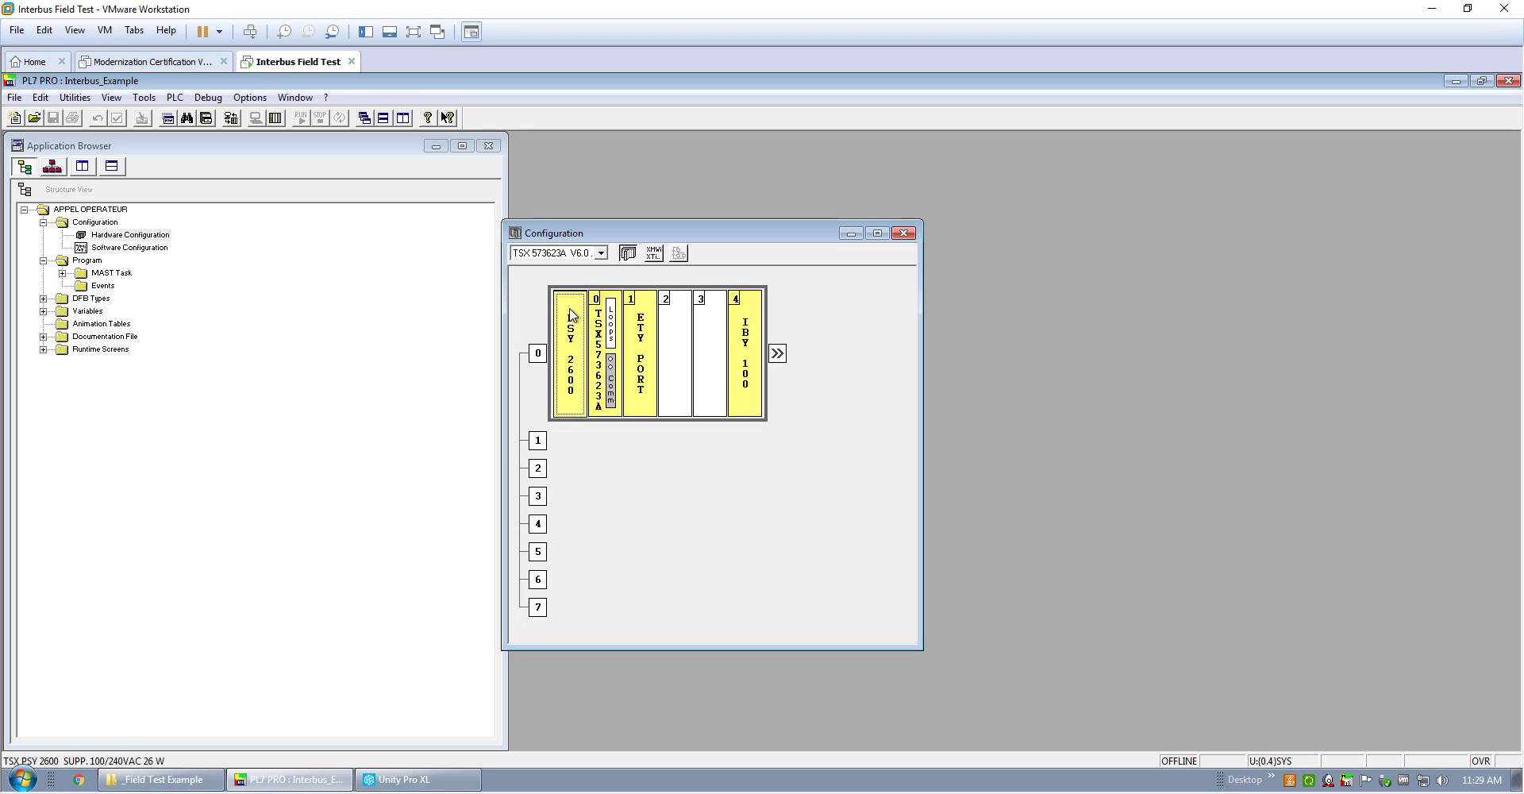
click(648, 331)
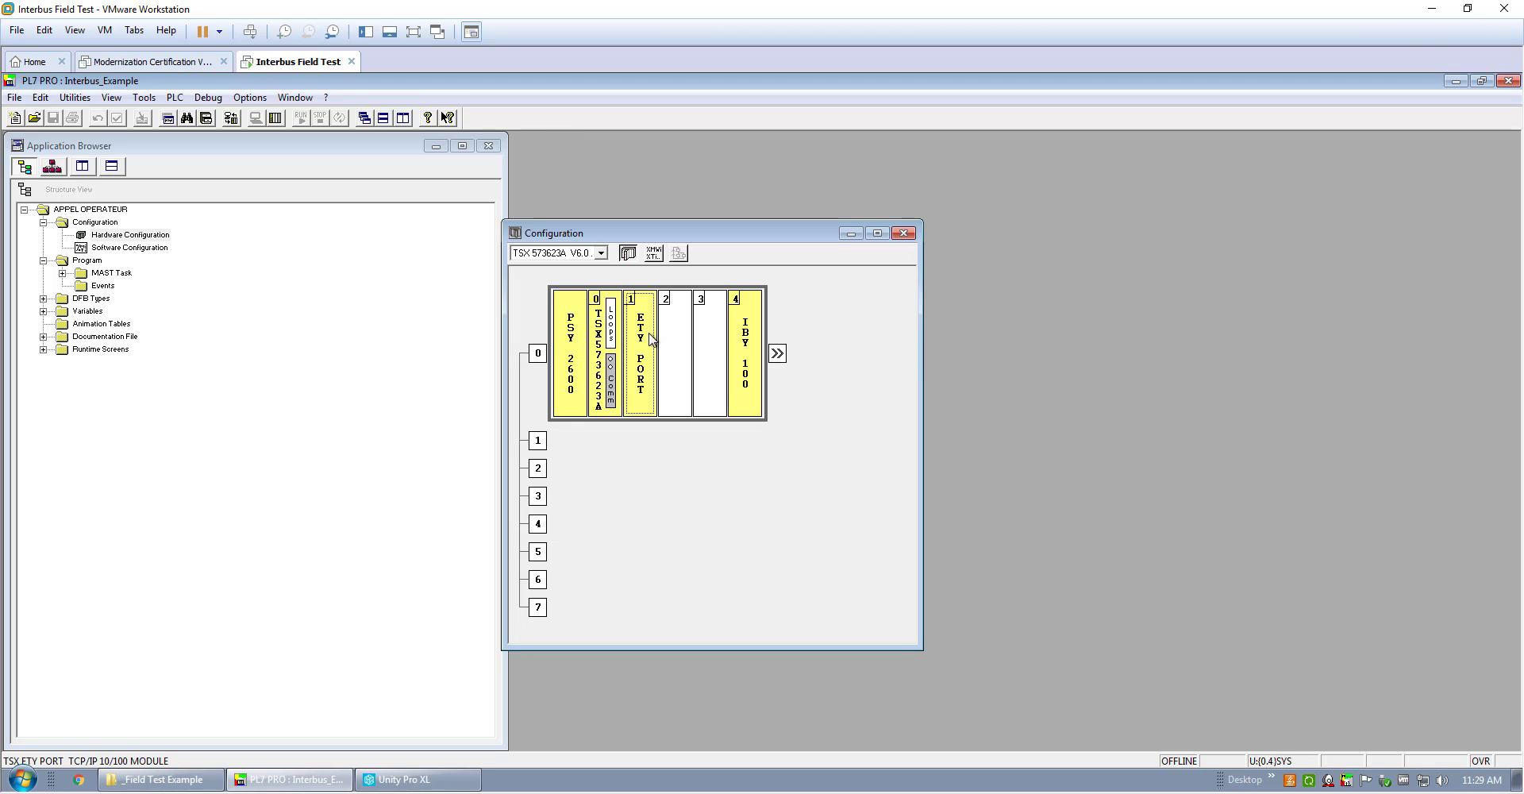
Open the IBY 100 module's settings, arrange its window beside the hardware configuration, and inspect the InterBus-S configuration file path.
double_click(750, 349)
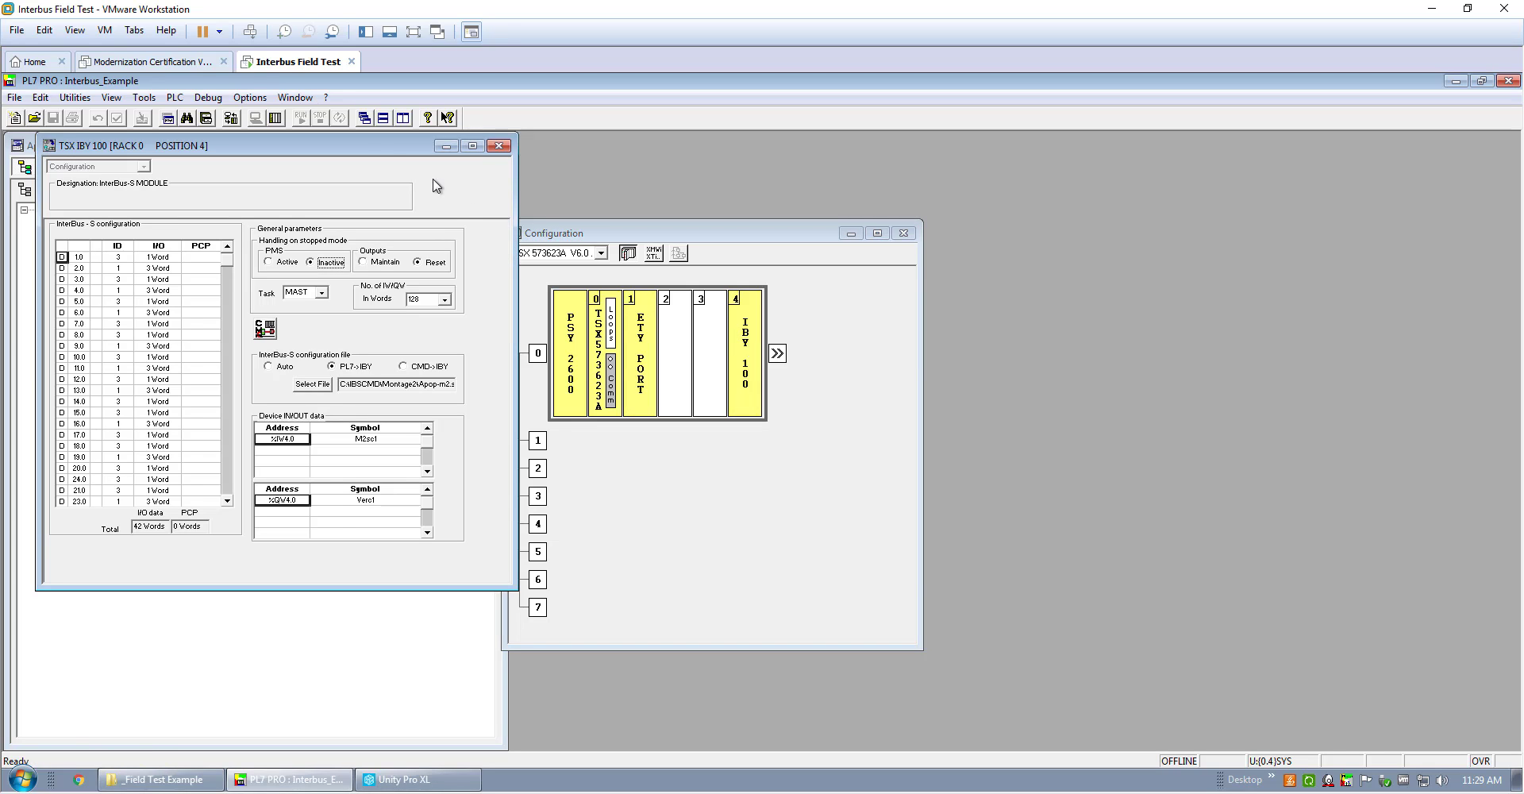
drag(381, 140, 526, 155)
drag(745, 230, 1171, 215)
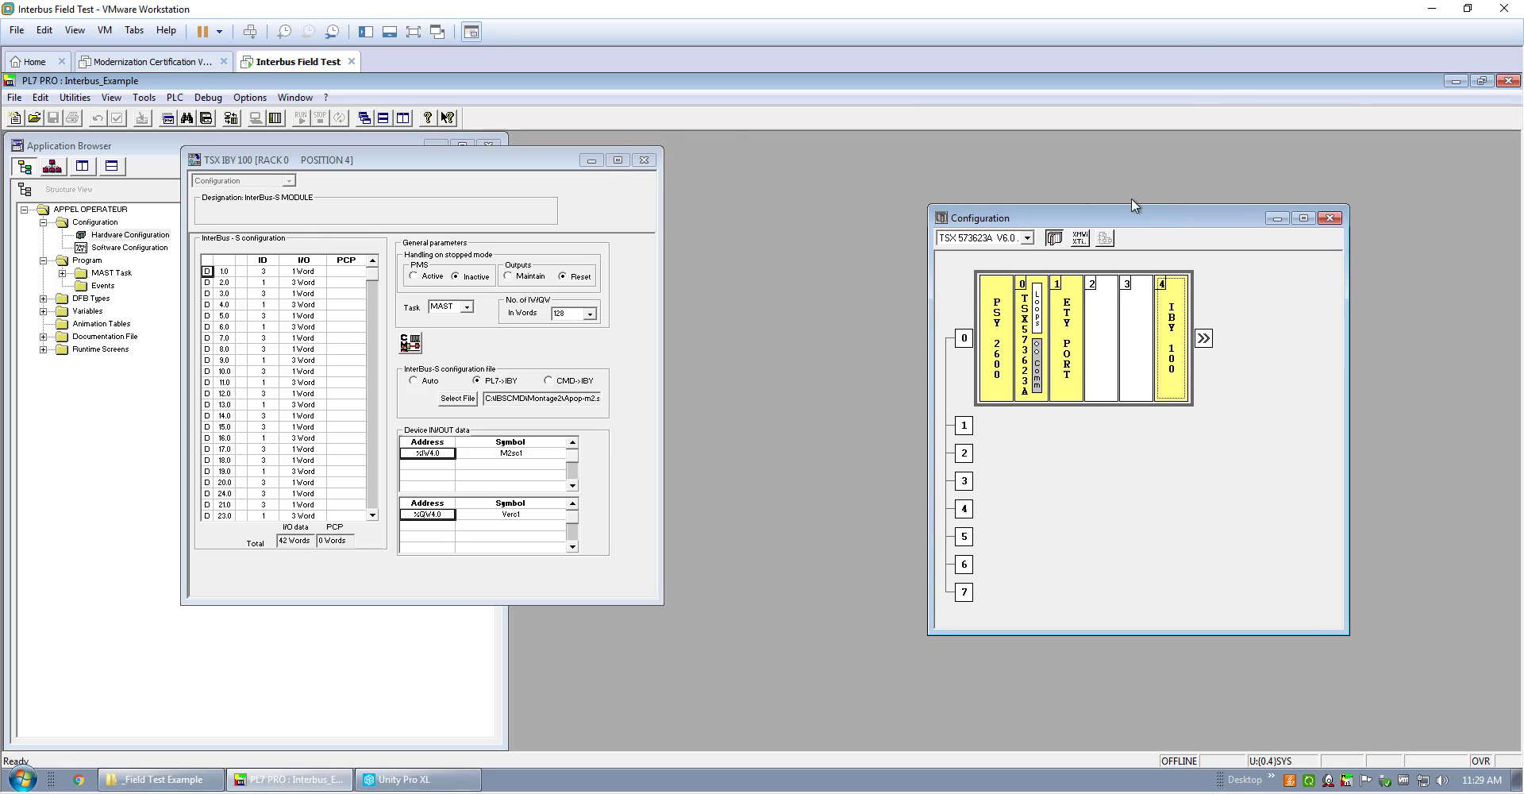
drag(518, 161, 728, 162)
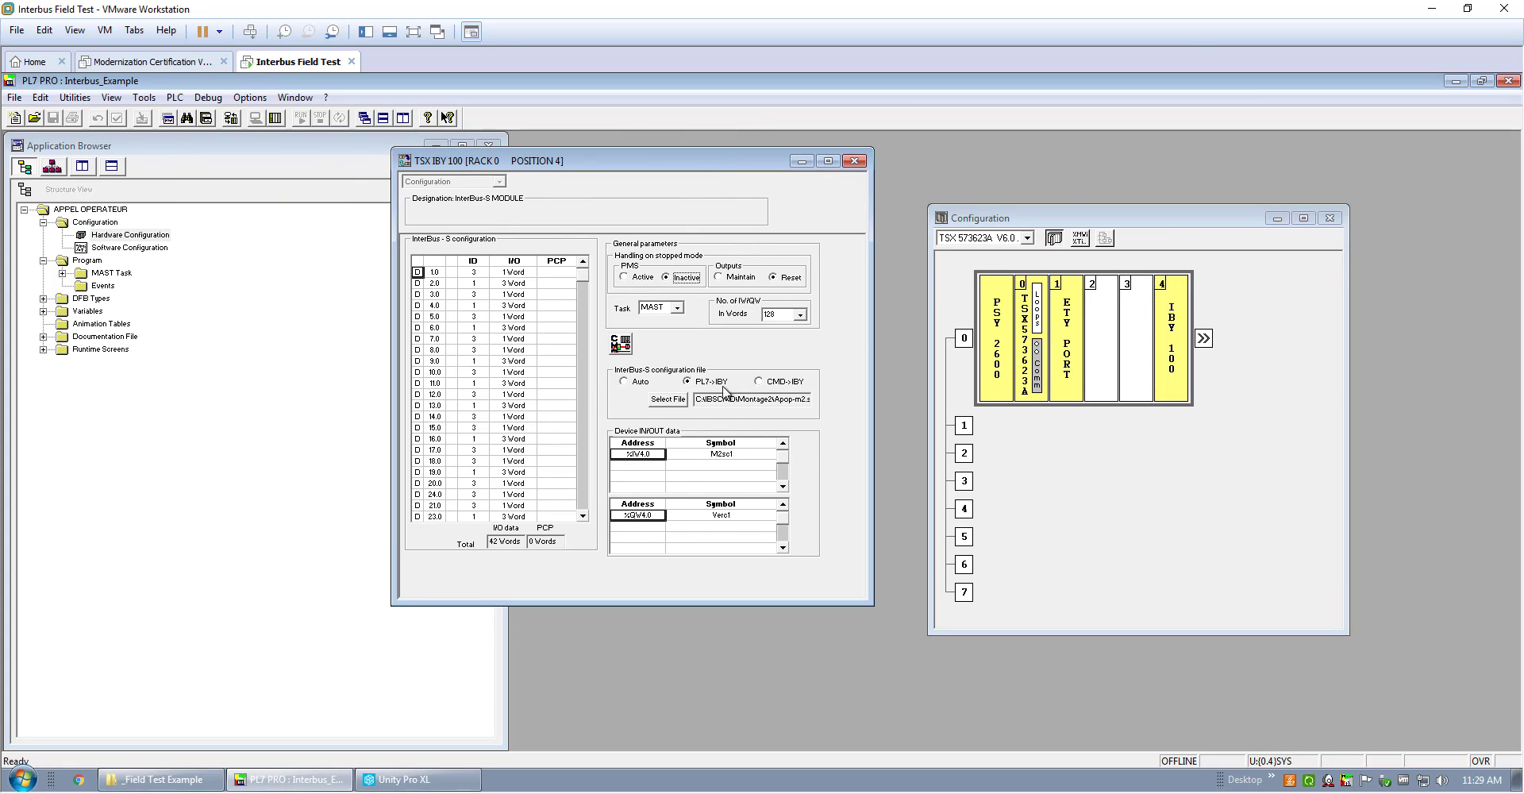
drag(702, 400, 850, 408)
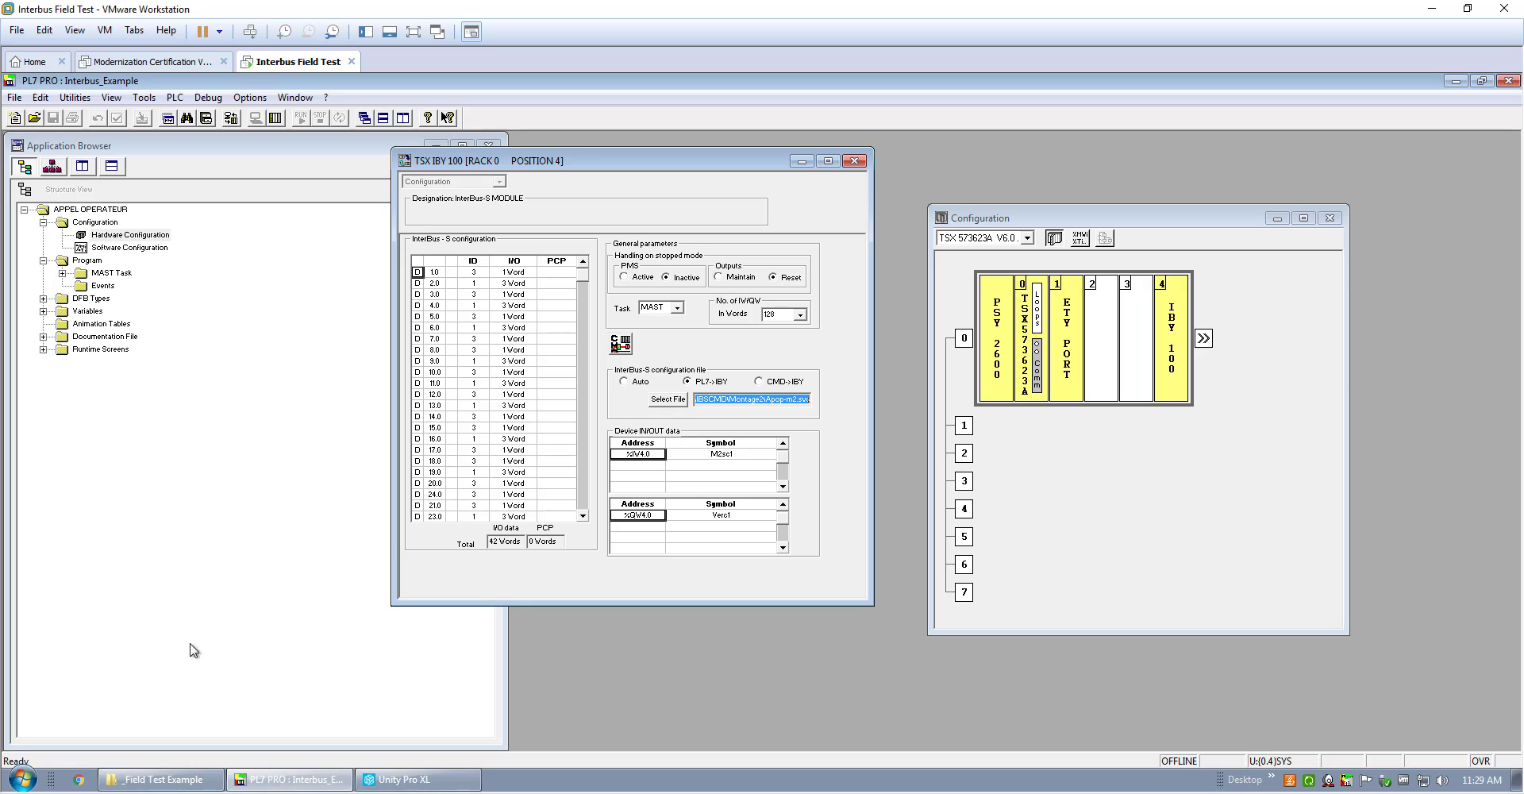
Launch IBS CMD G4 4.50 and enlarge its window to show more of the IBS_VAL.BG4 project.
click(22, 778)
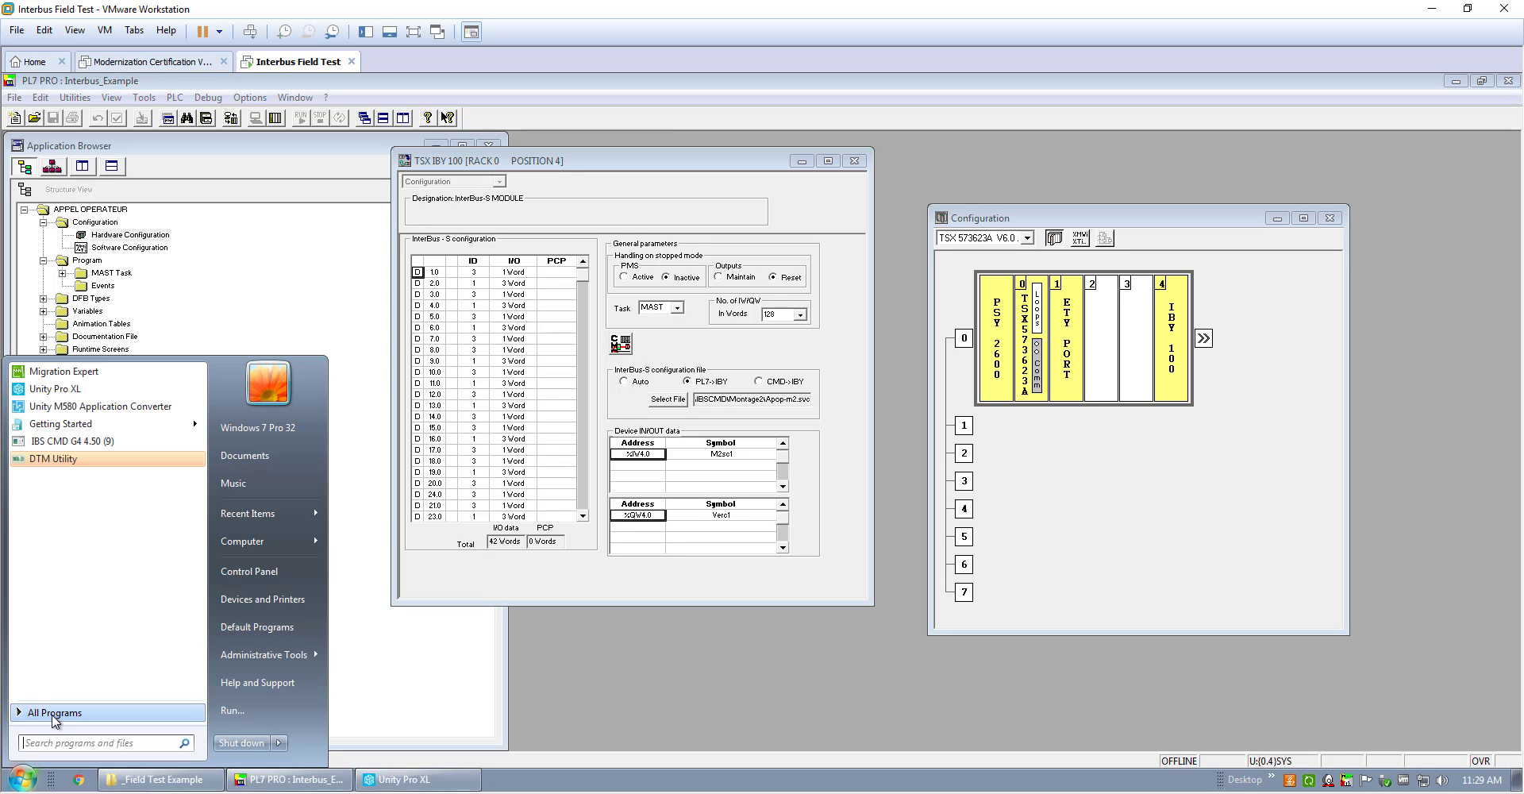
click(113, 441)
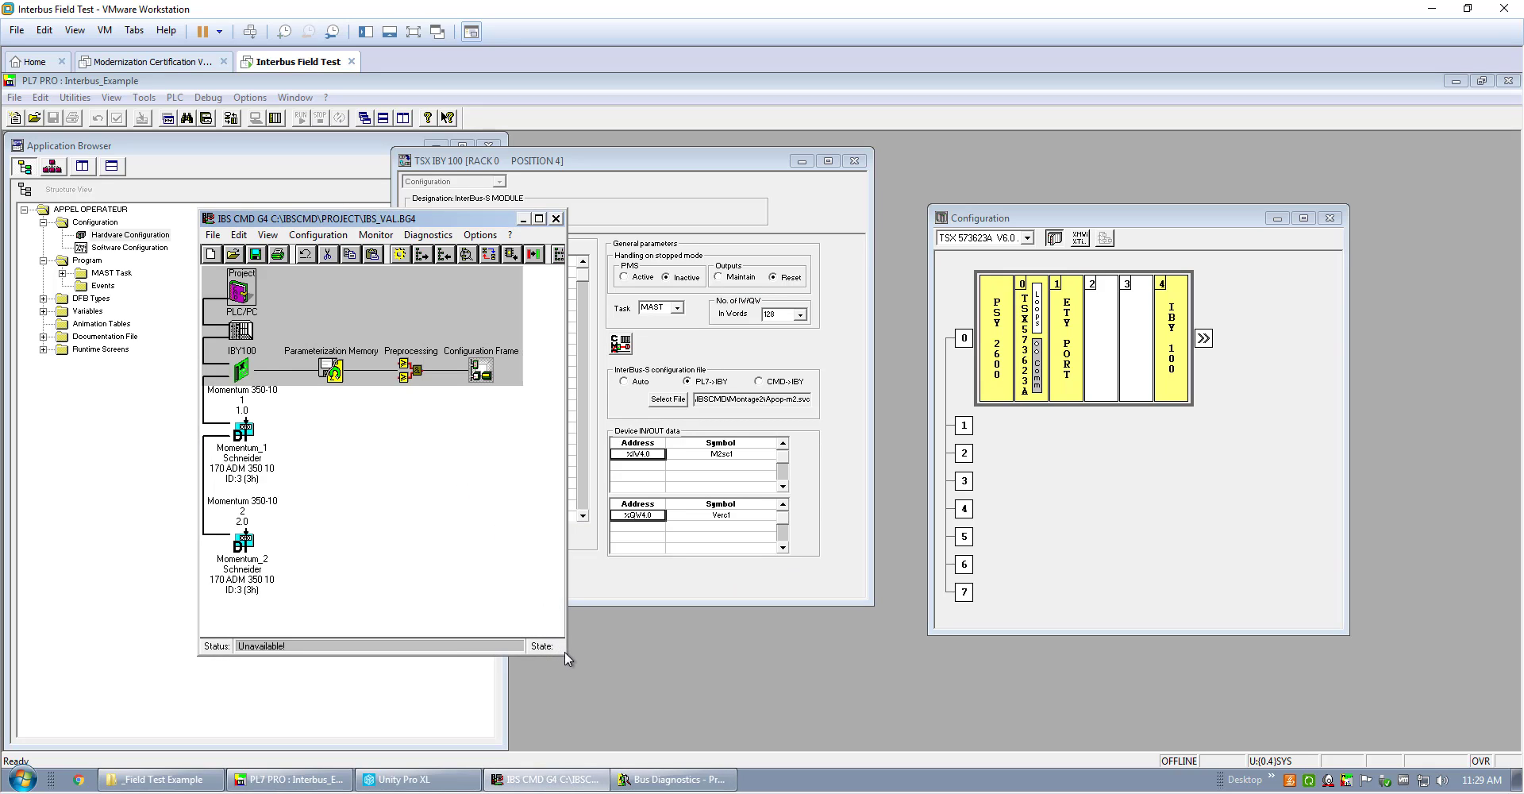
drag(561, 653, 764, 675)
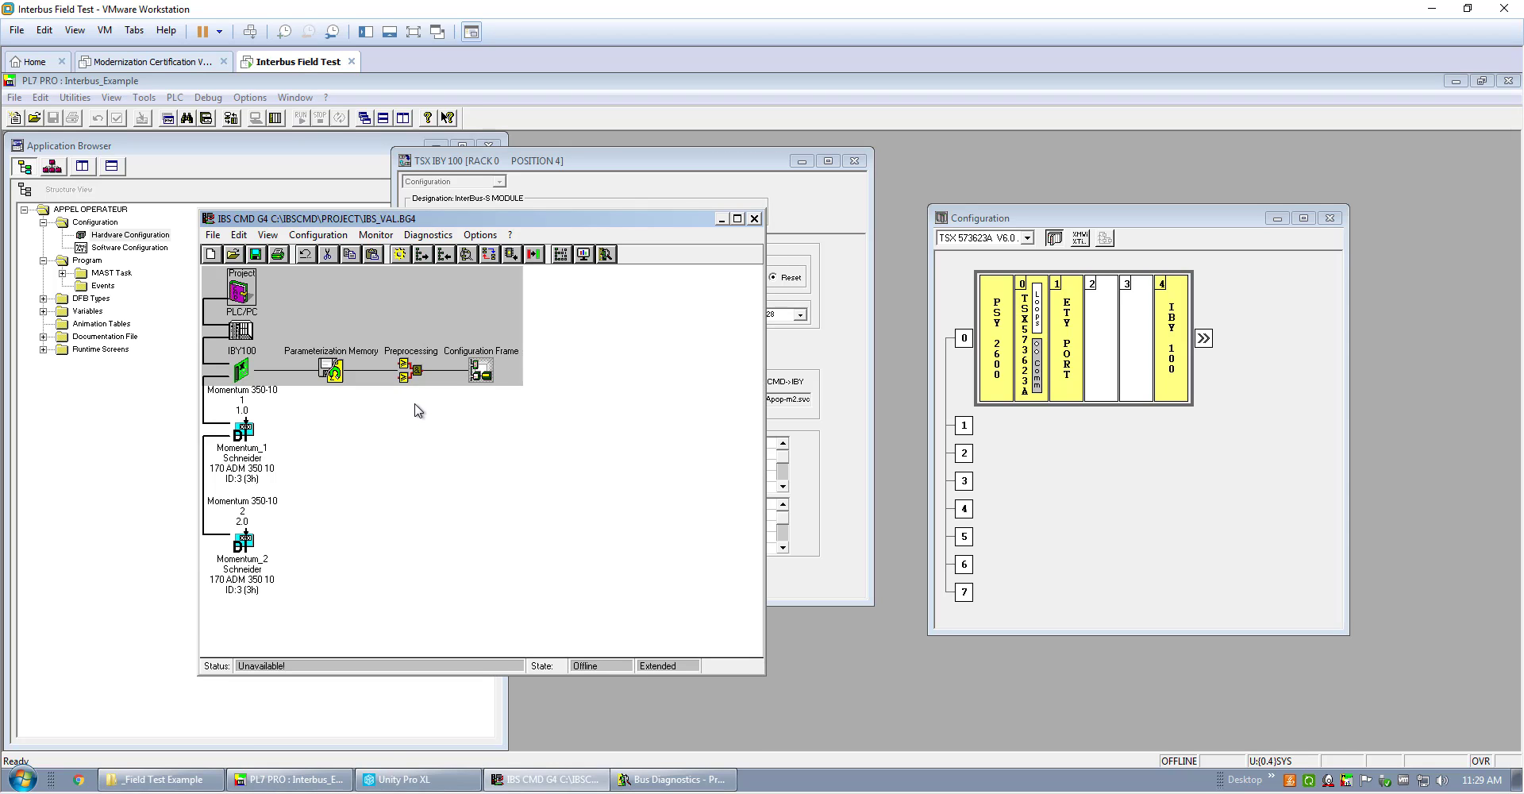
View the device description of the Momentum_1 module, and close it without making changes.
click(243, 430)
right_click(244, 433)
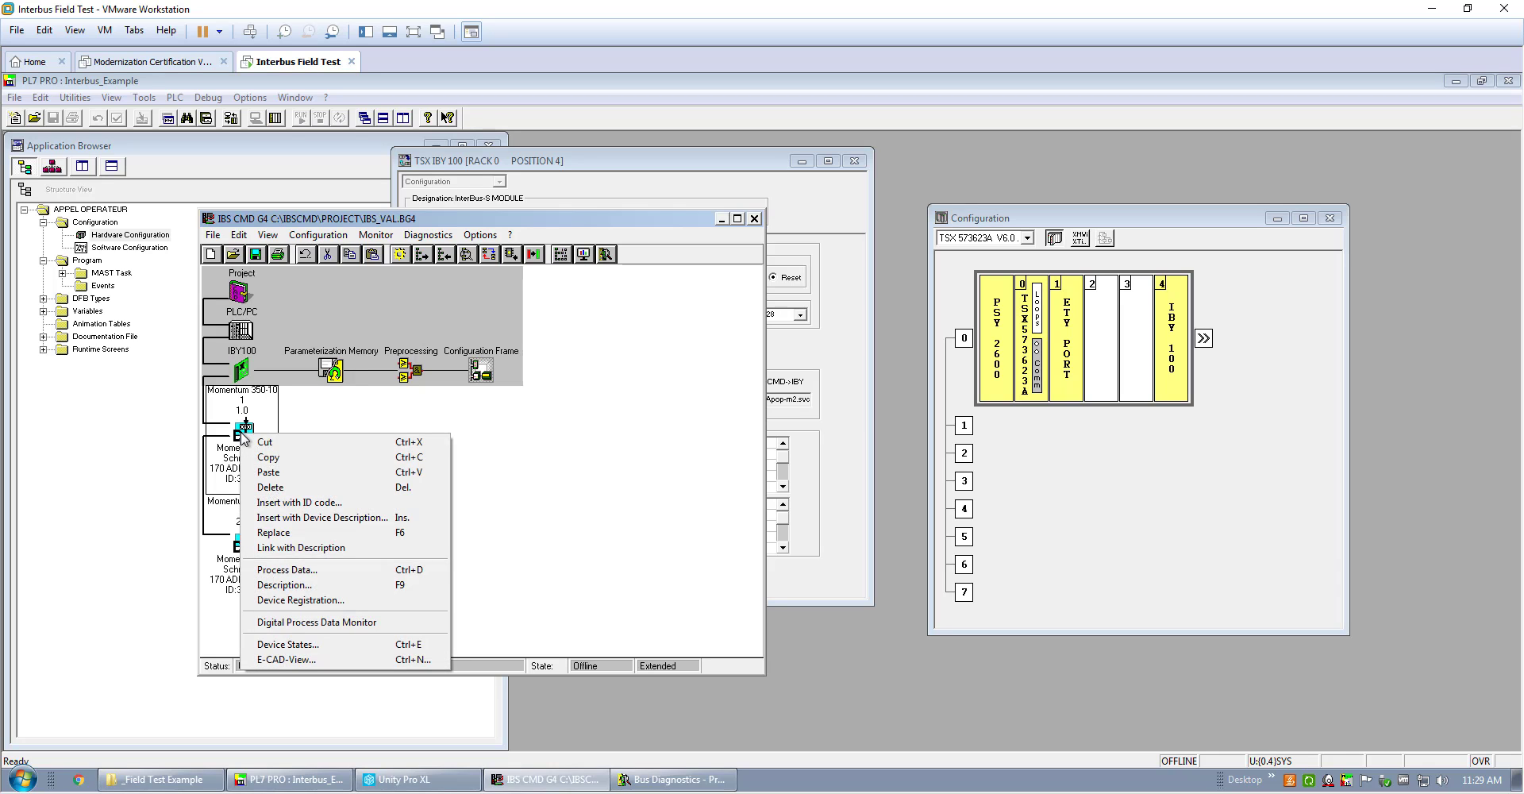
click(304, 588)
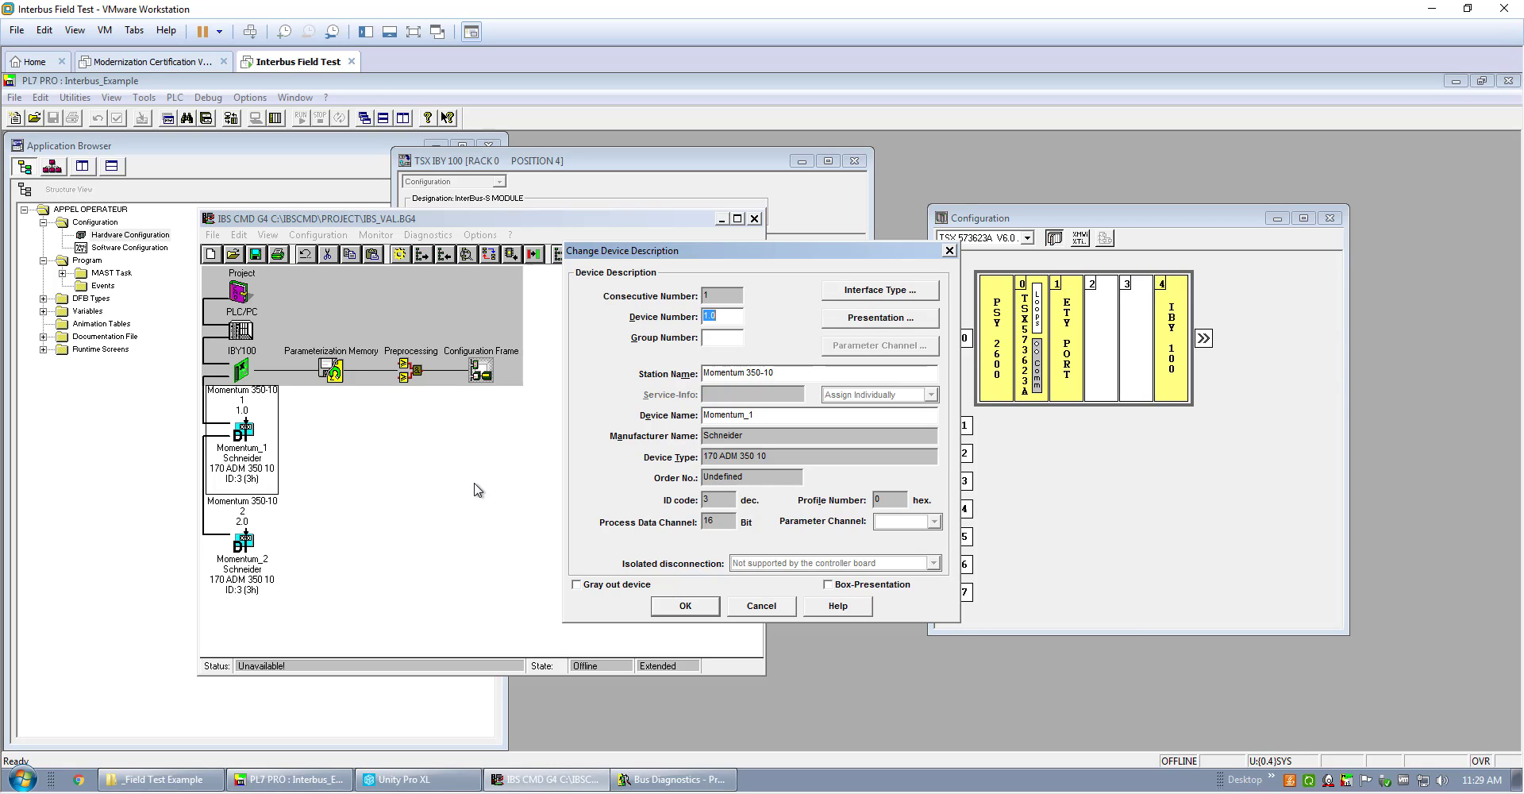
click(761, 607)
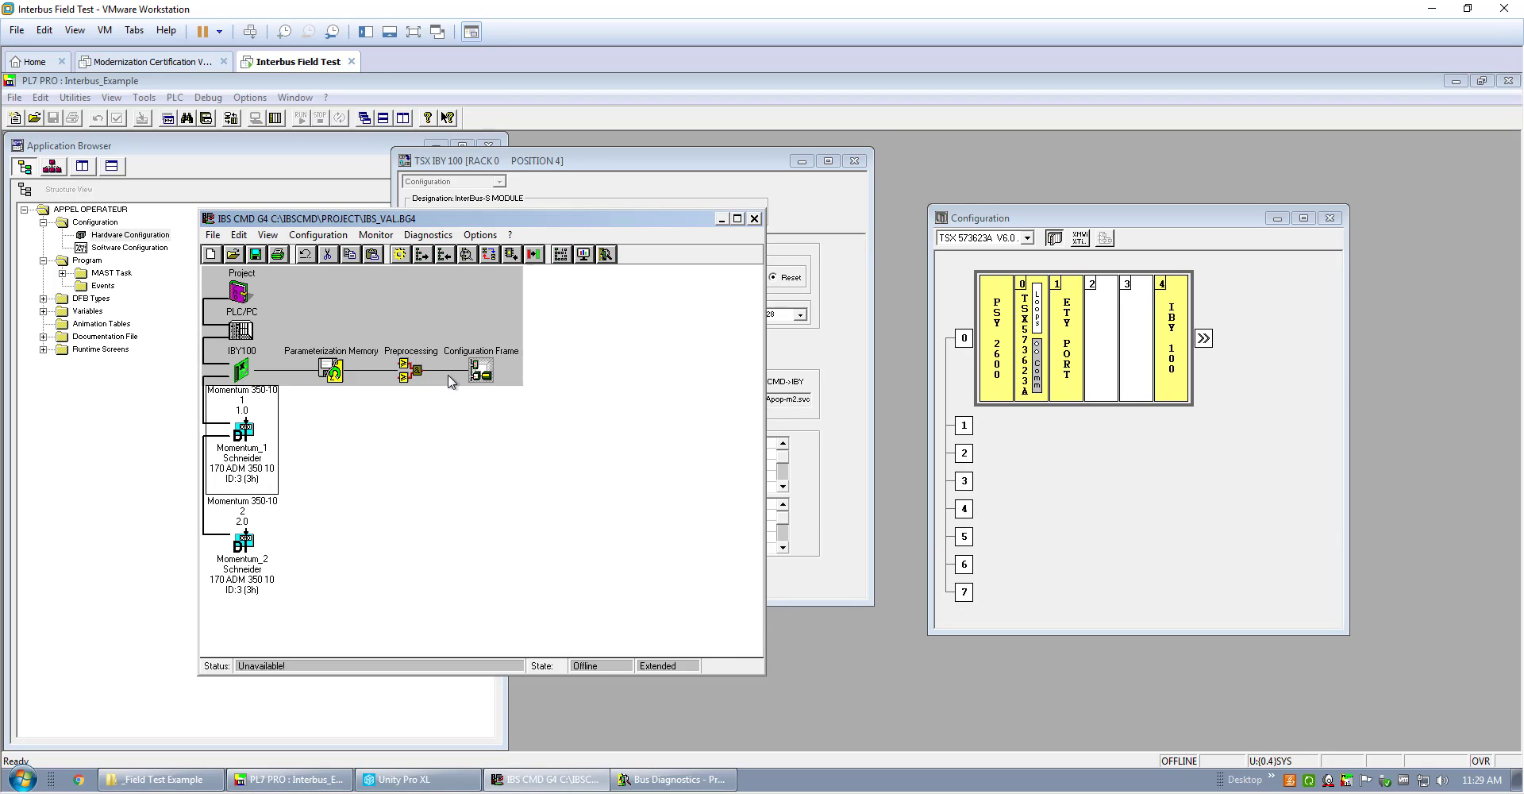
Locate the Parameterization Memory option for writing an ASCII file of INTERBUS Data (*.SVC) without running it.
click(329, 238)
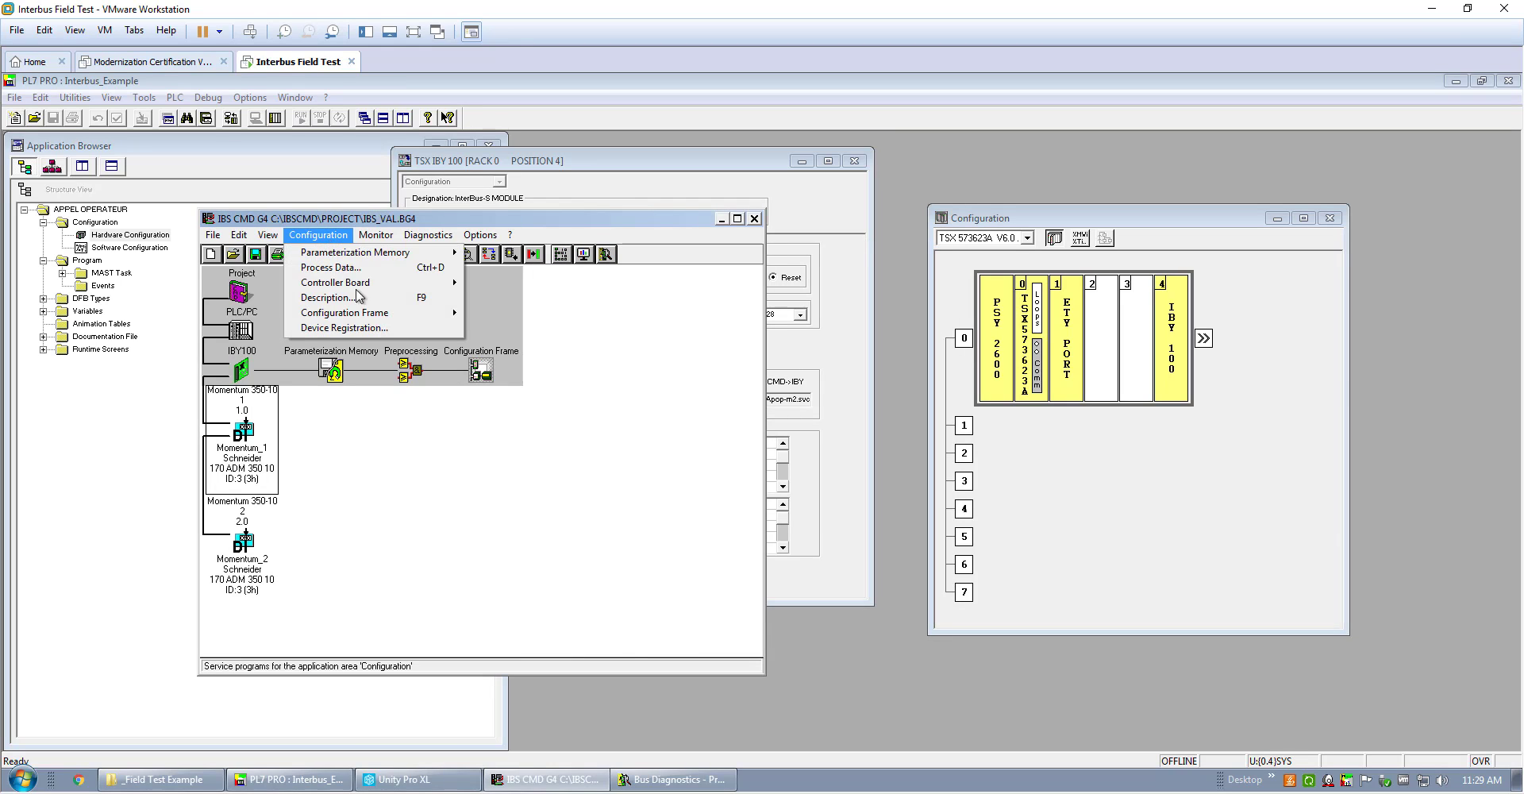
mouse_move(378, 317)
mouse_move(381, 287)
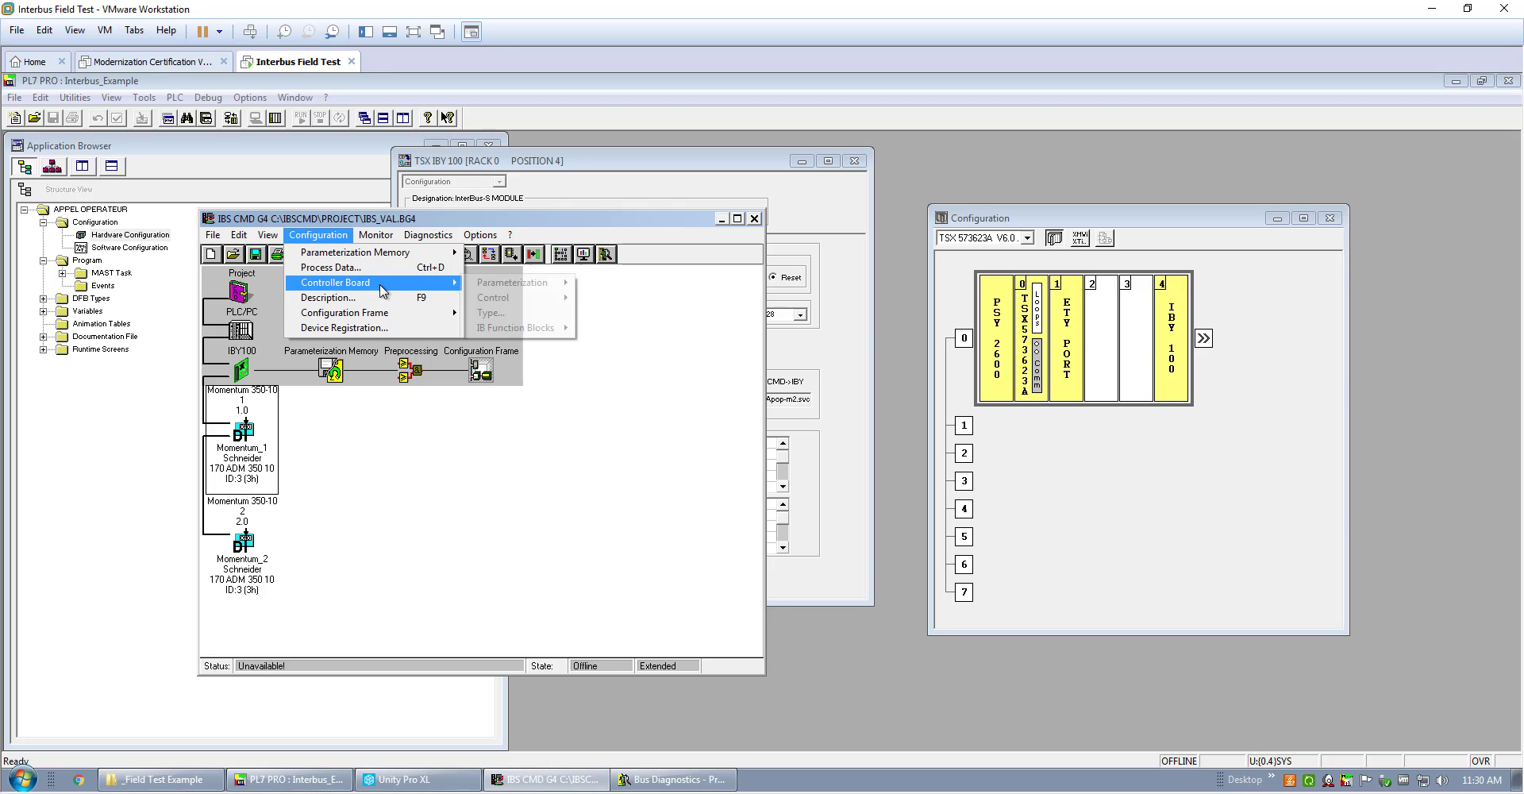
mouse_move(397, 253)
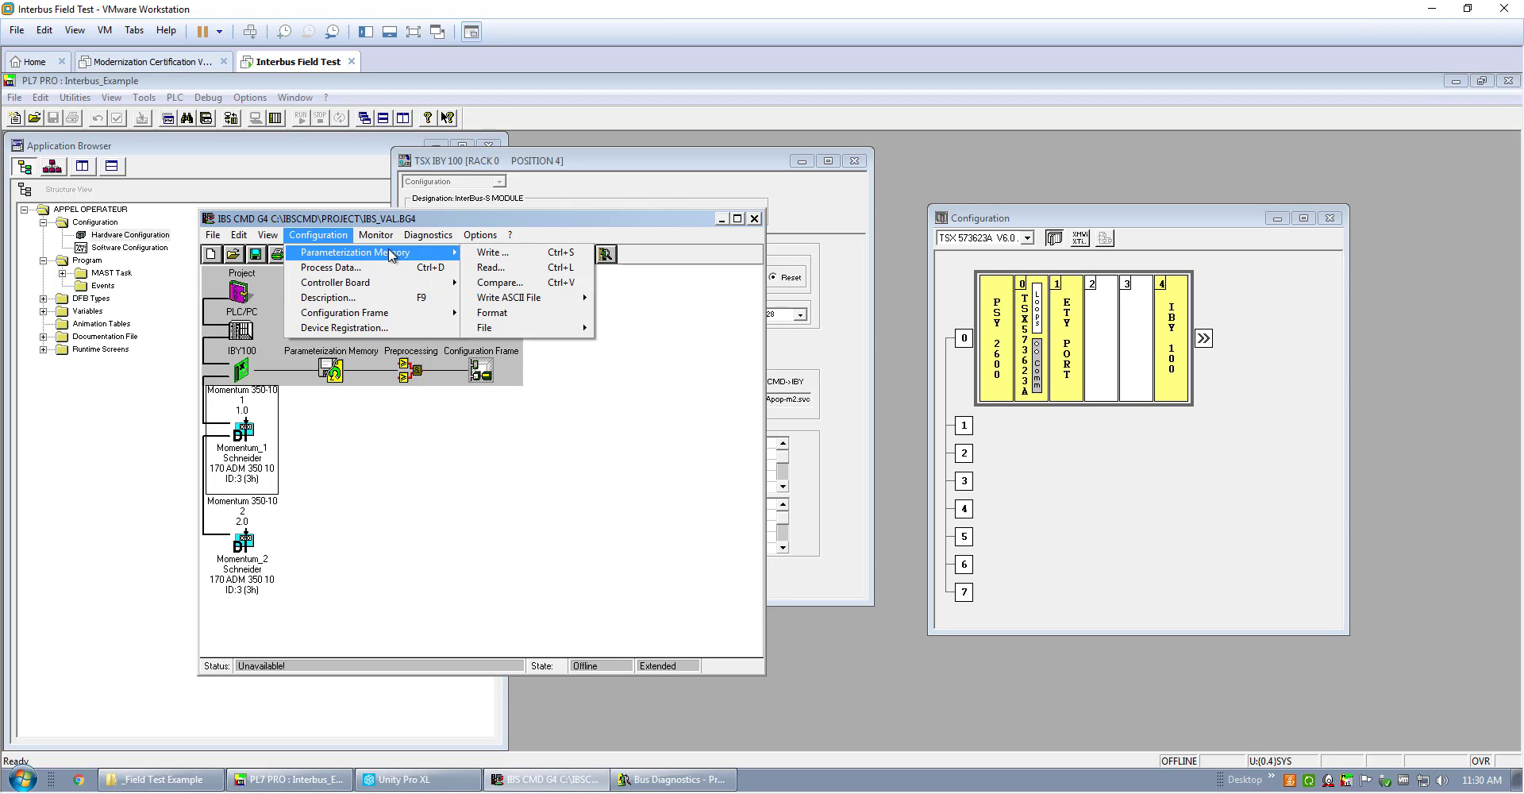
mouse_move(534, 297)
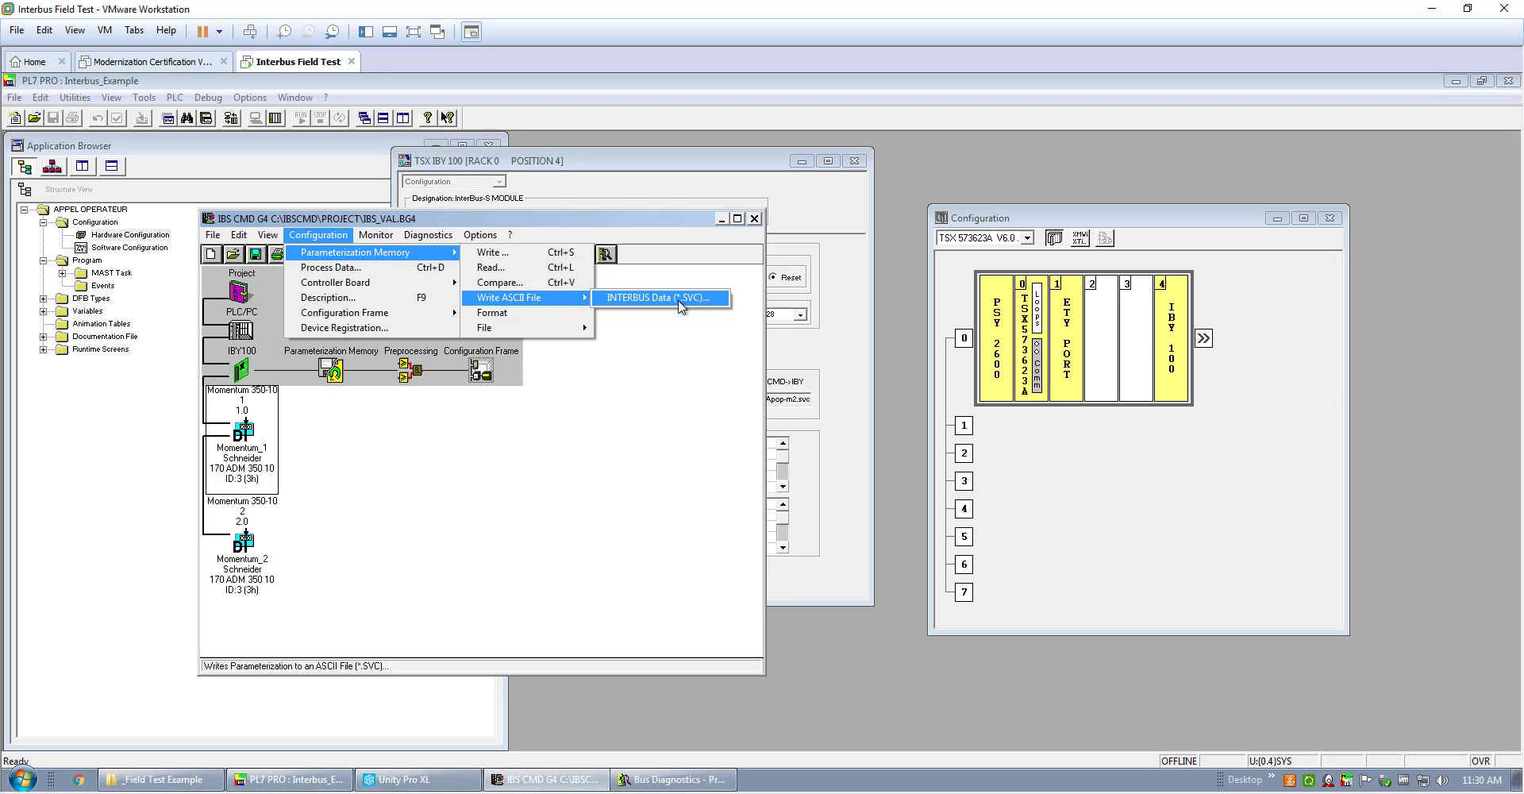
Return to the TSX IBY 100 settings in PL7 PRO, view the SVC file selection and IW/QW word-count options, and set the configuration file mode to Auto.
click(689, 177)
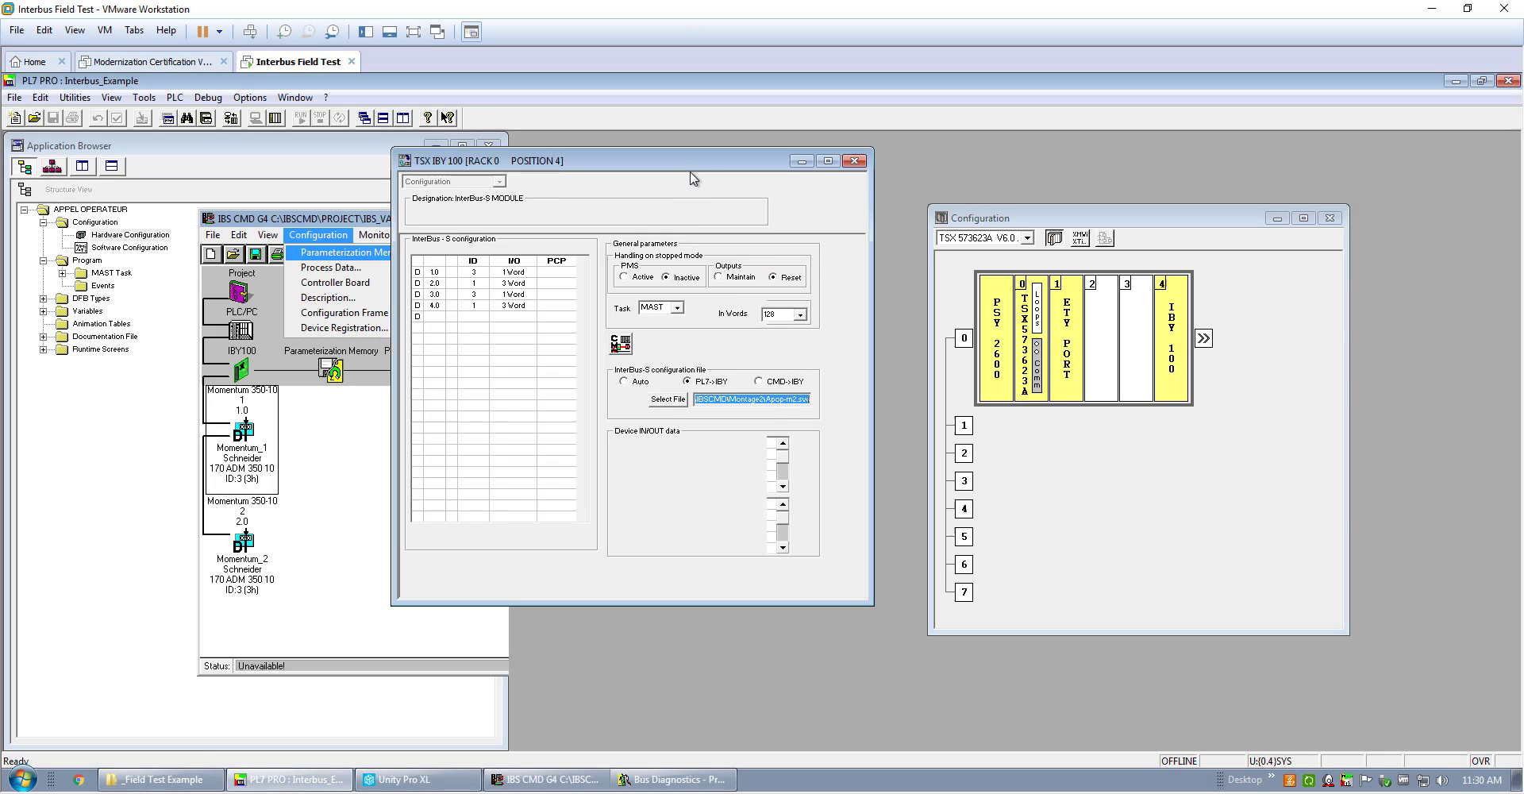
click(681, 400)
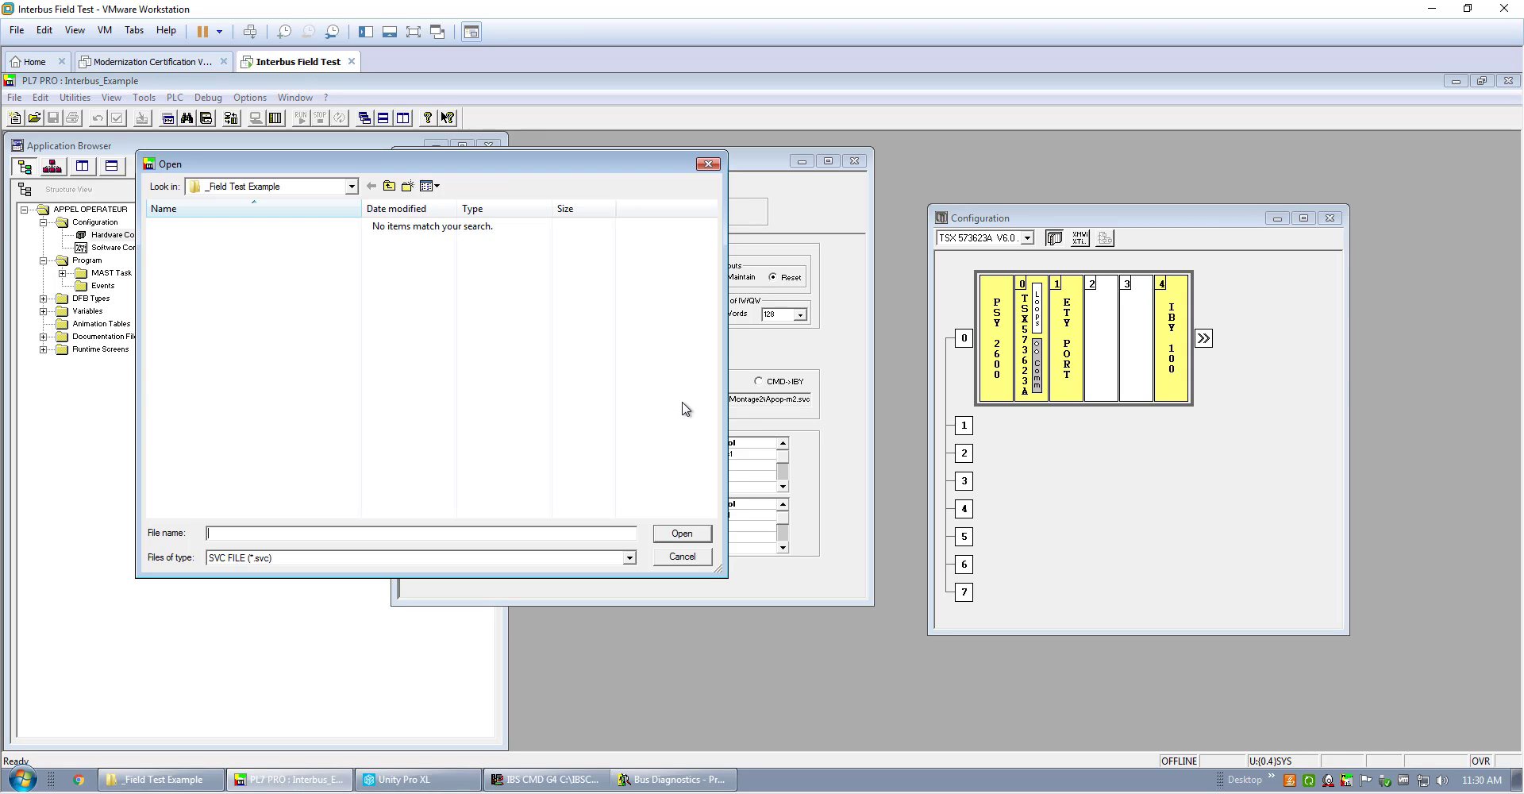
click(682, 556)
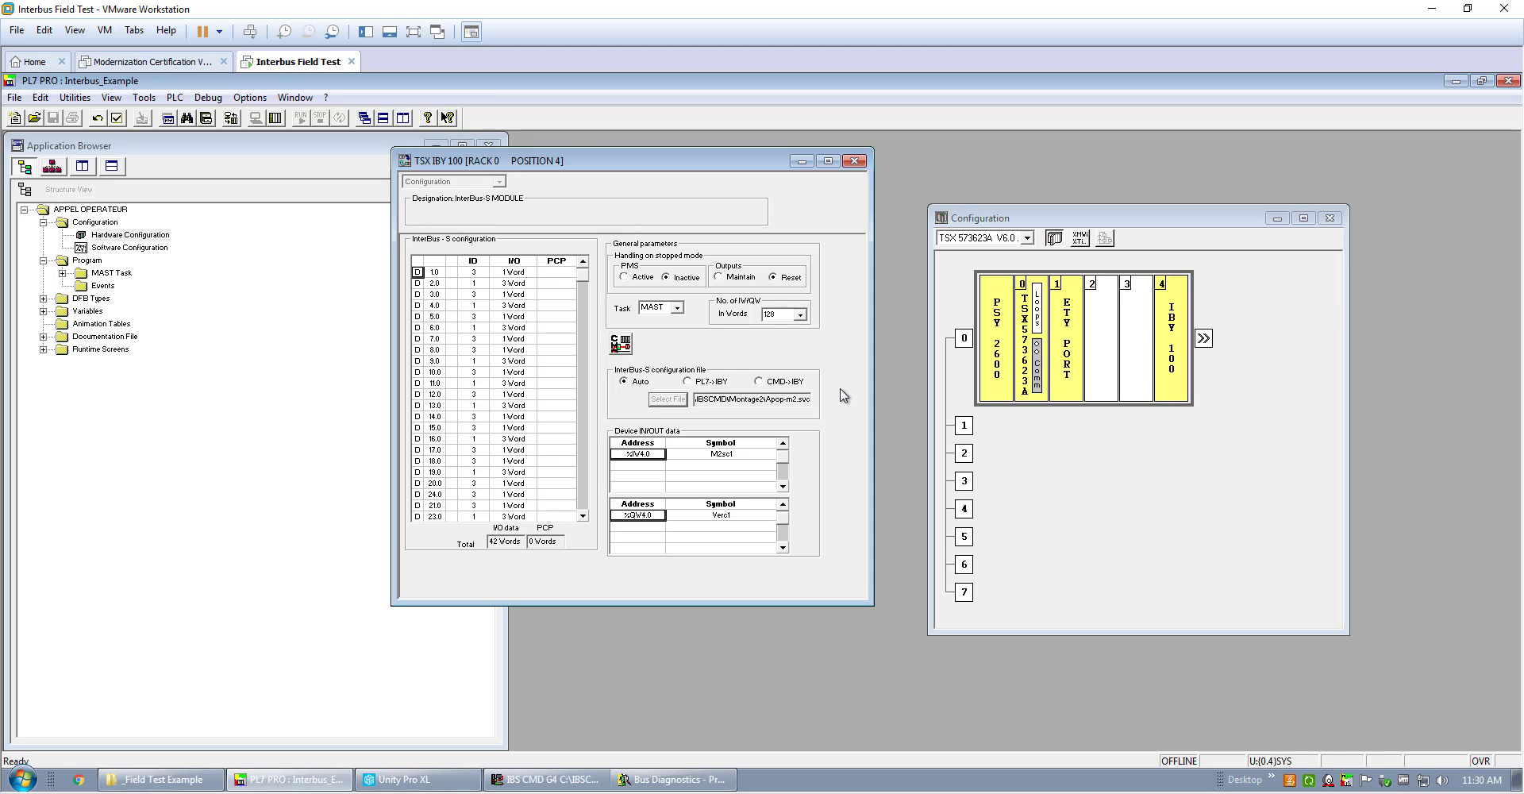
click(801, 315)
click(830, 311)
Inspect the input and output addresses and symbols of InterBus devices 22.0, 4.0, and 5.0 through 10.0.
click(582, 516)
click(582, 516)
click(583, 516)
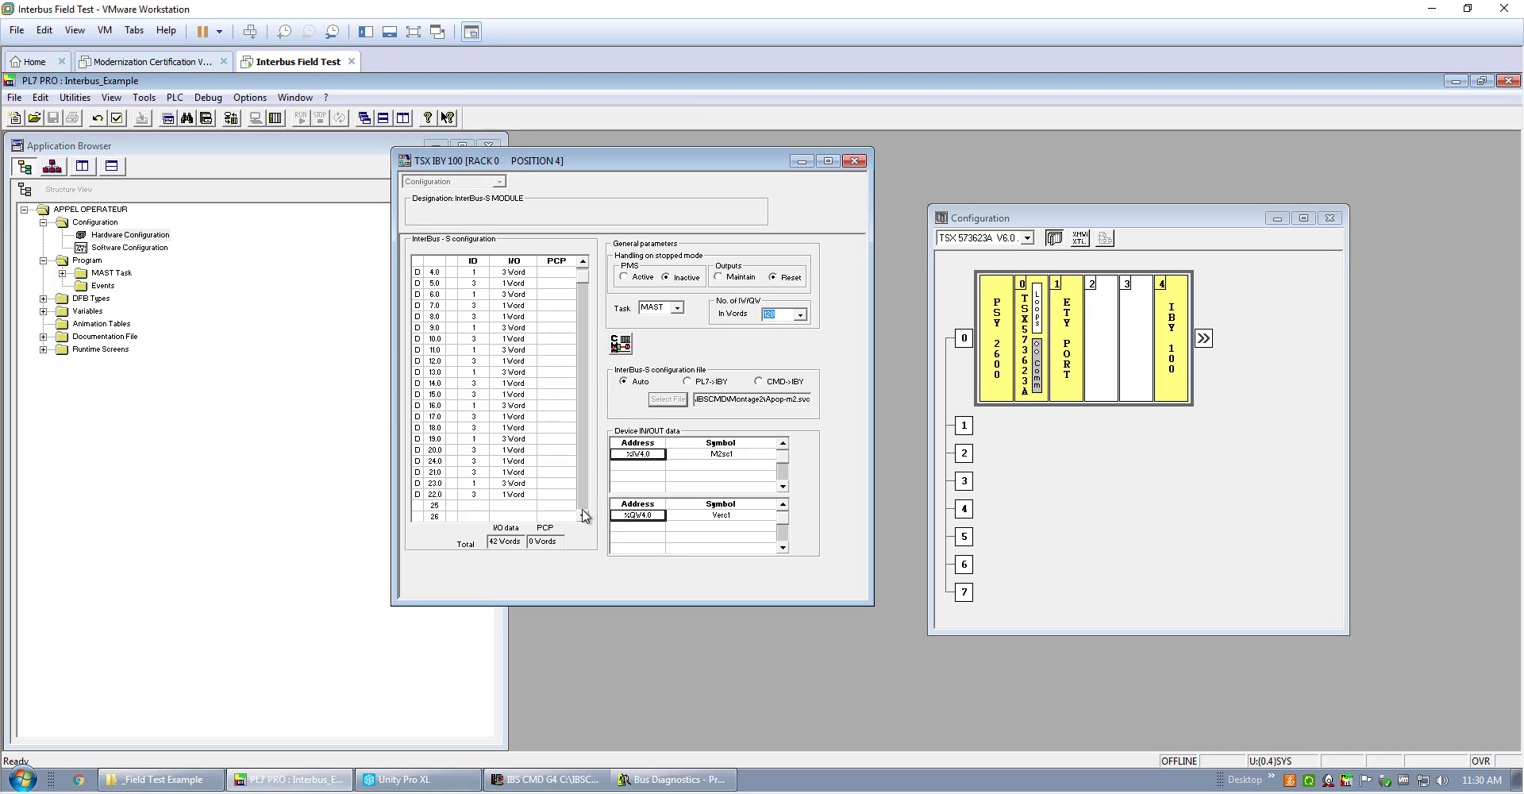
click(439, 494)
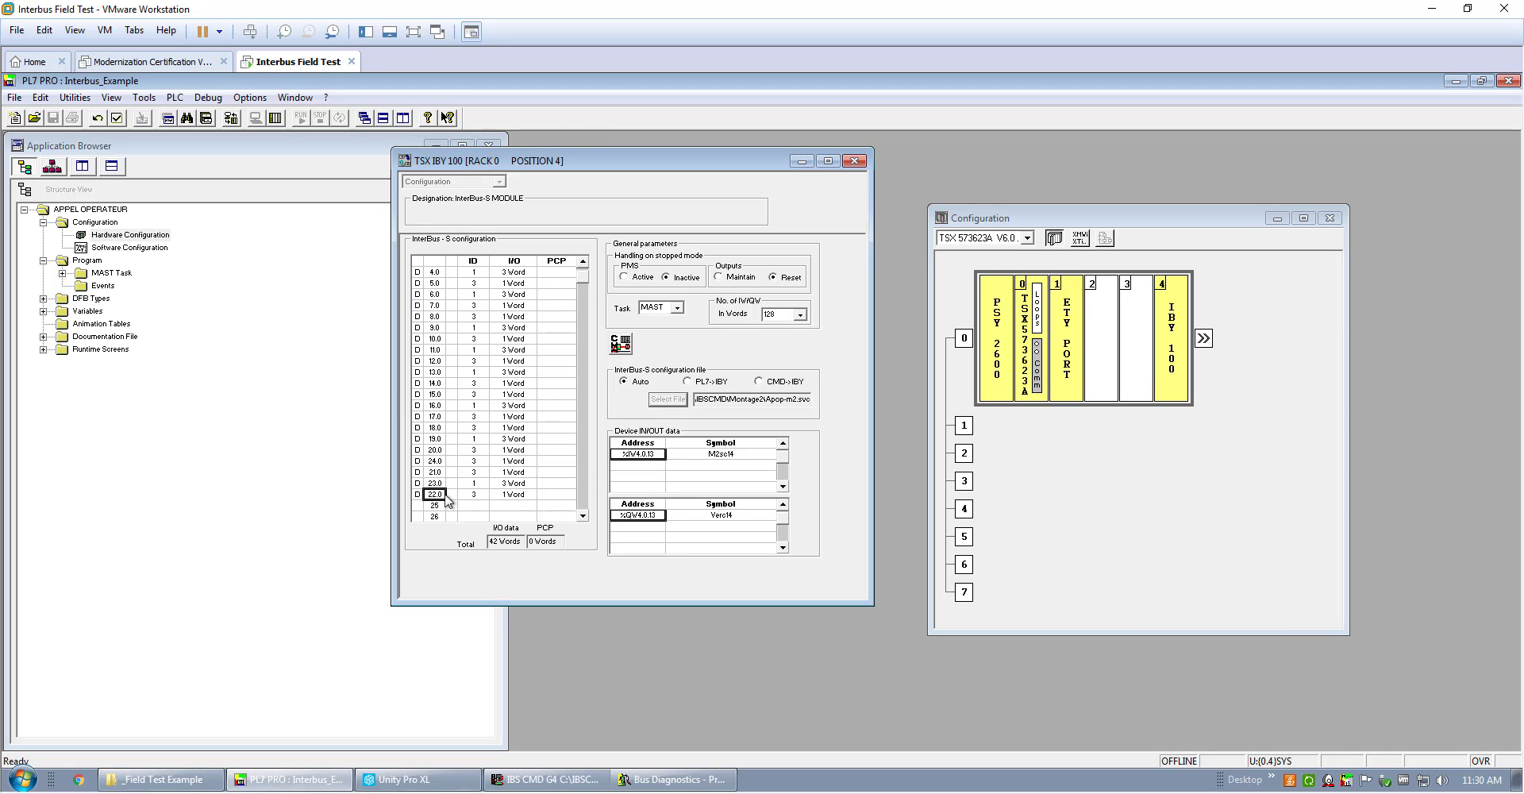
click(437, 272)
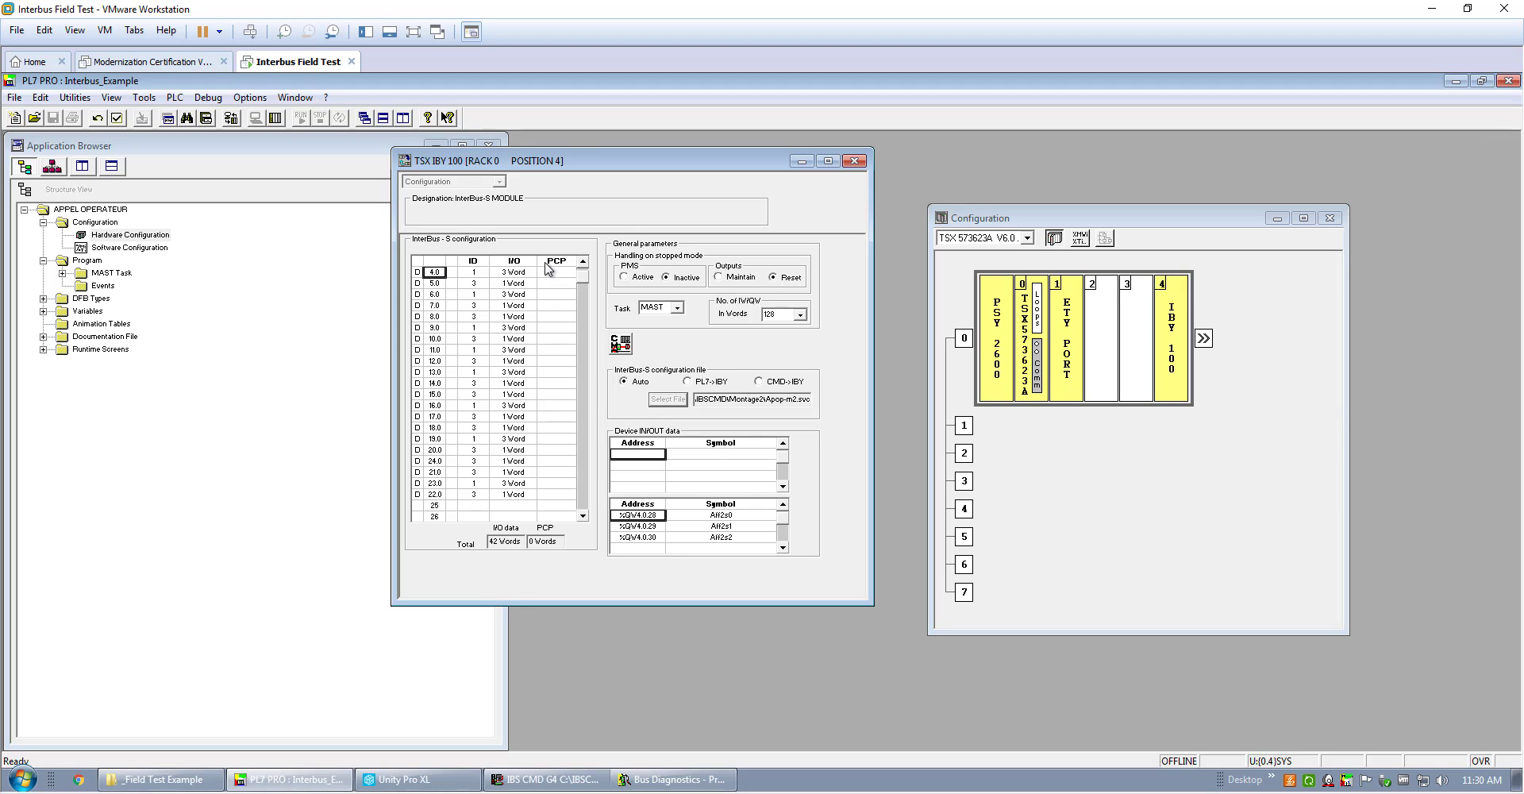
click(436, 283)
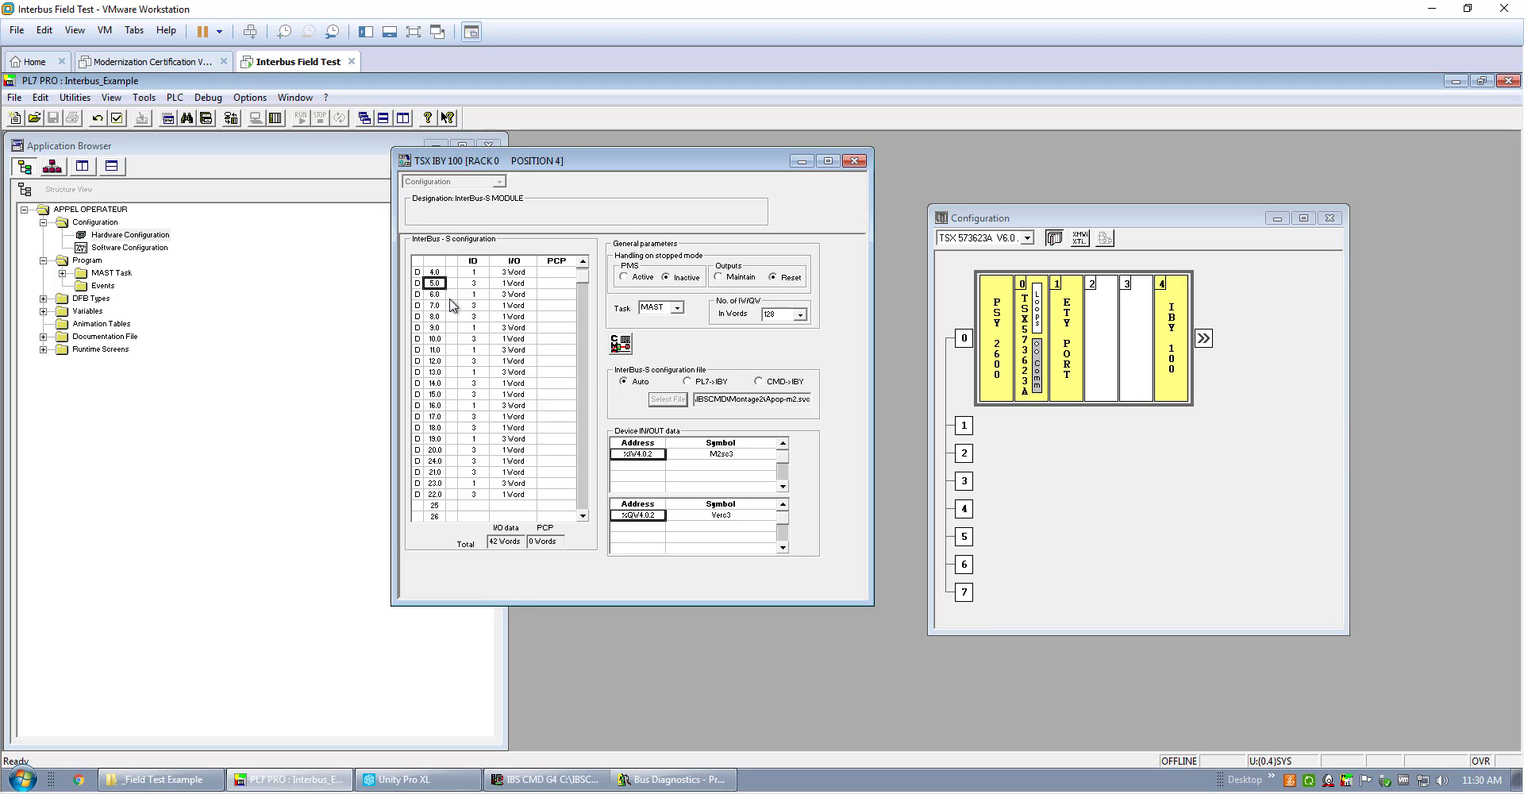
key(Down)
key(Down)
key(Down)
key(Down)
key(Down)
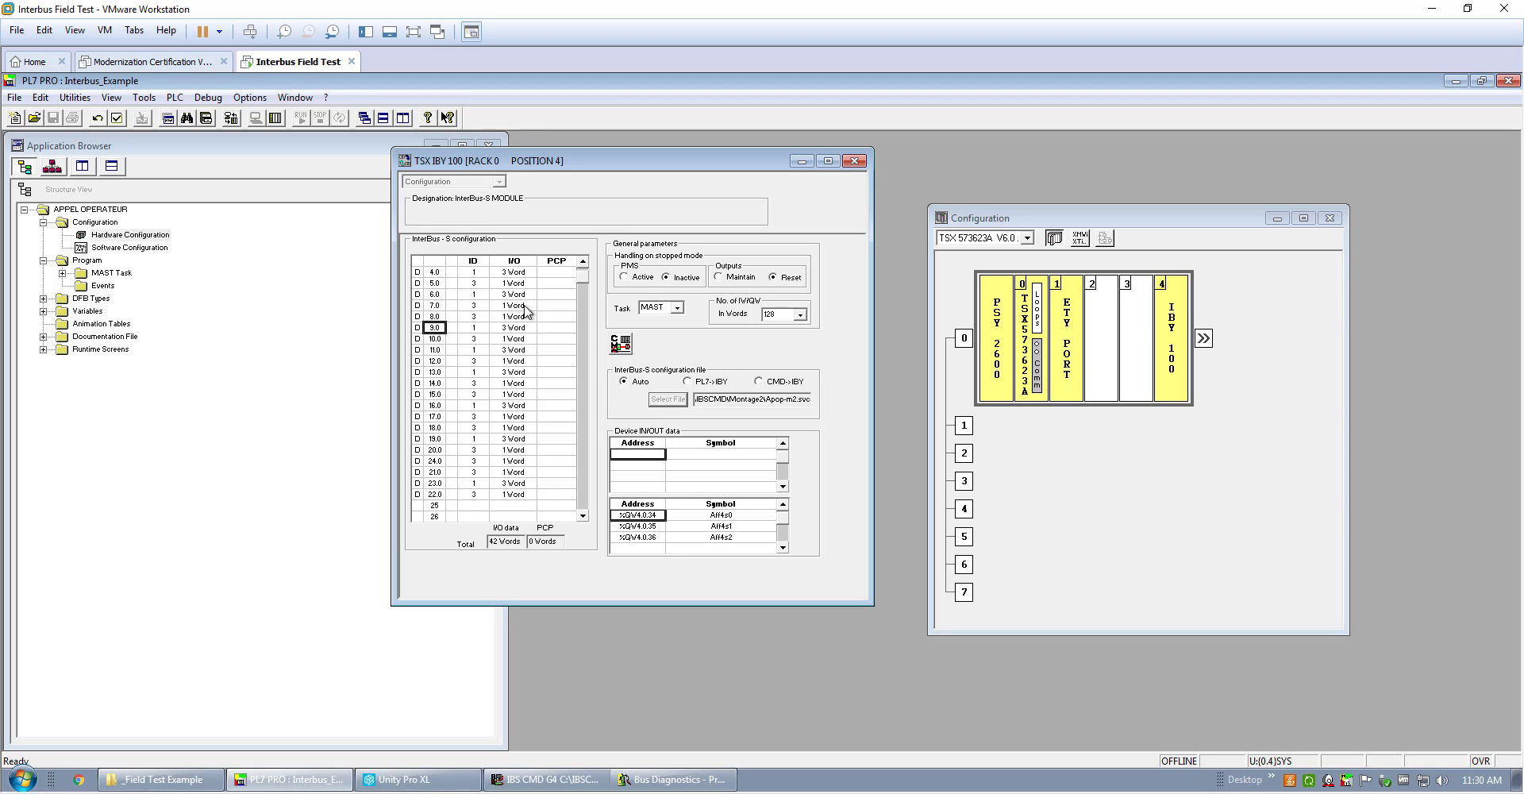
key(Right)
key(Right)
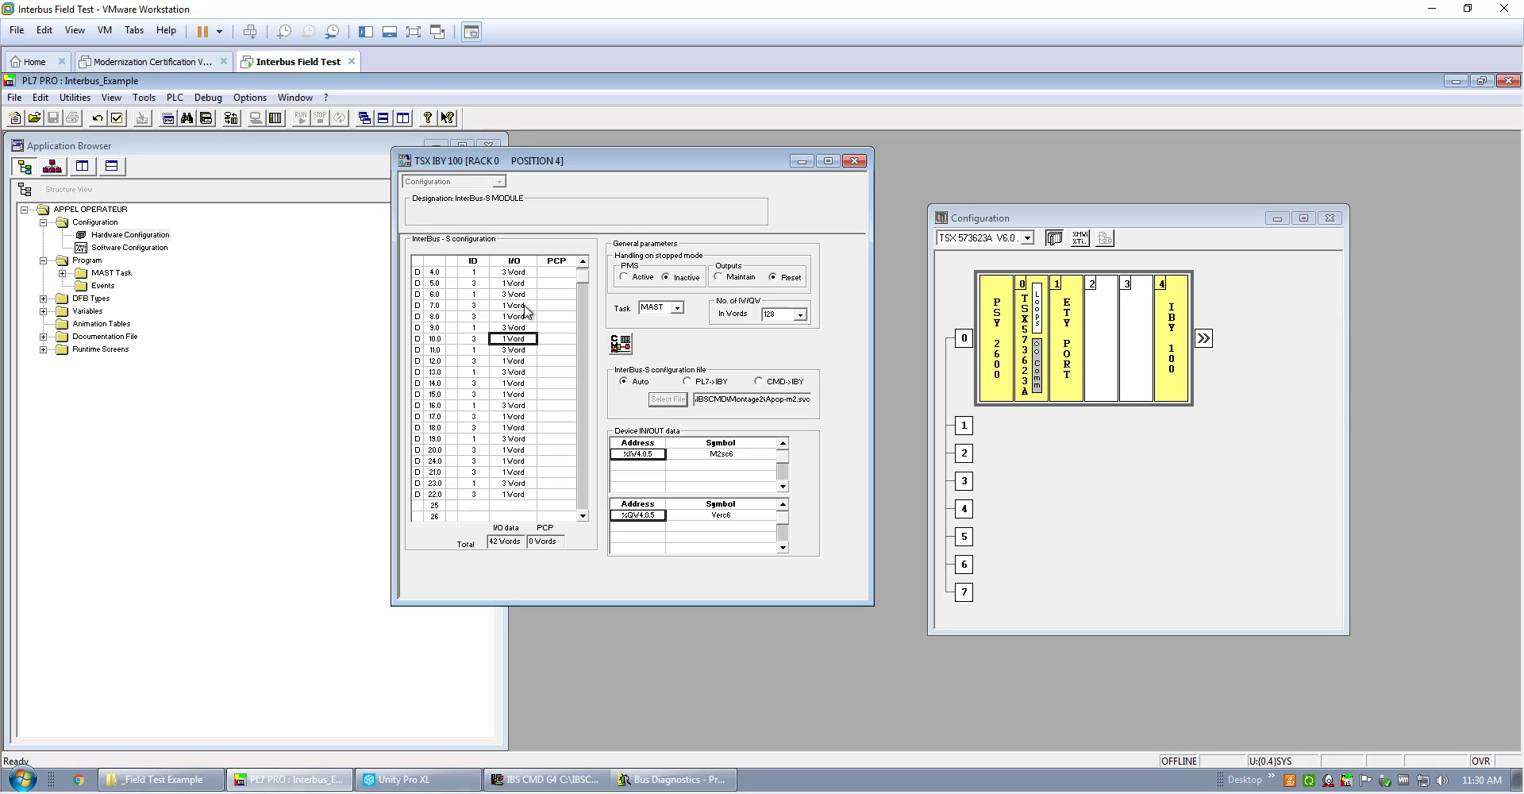
Go back up to InterBus device 1.0 and review the addresses and symbols of devices 1.0 through 6.0.
key(Tab)
key(Up)
key(Up)
key(Up)
key(Up)
key(Up)
key(Up)
key(Up)
key(Up)
key(Up)
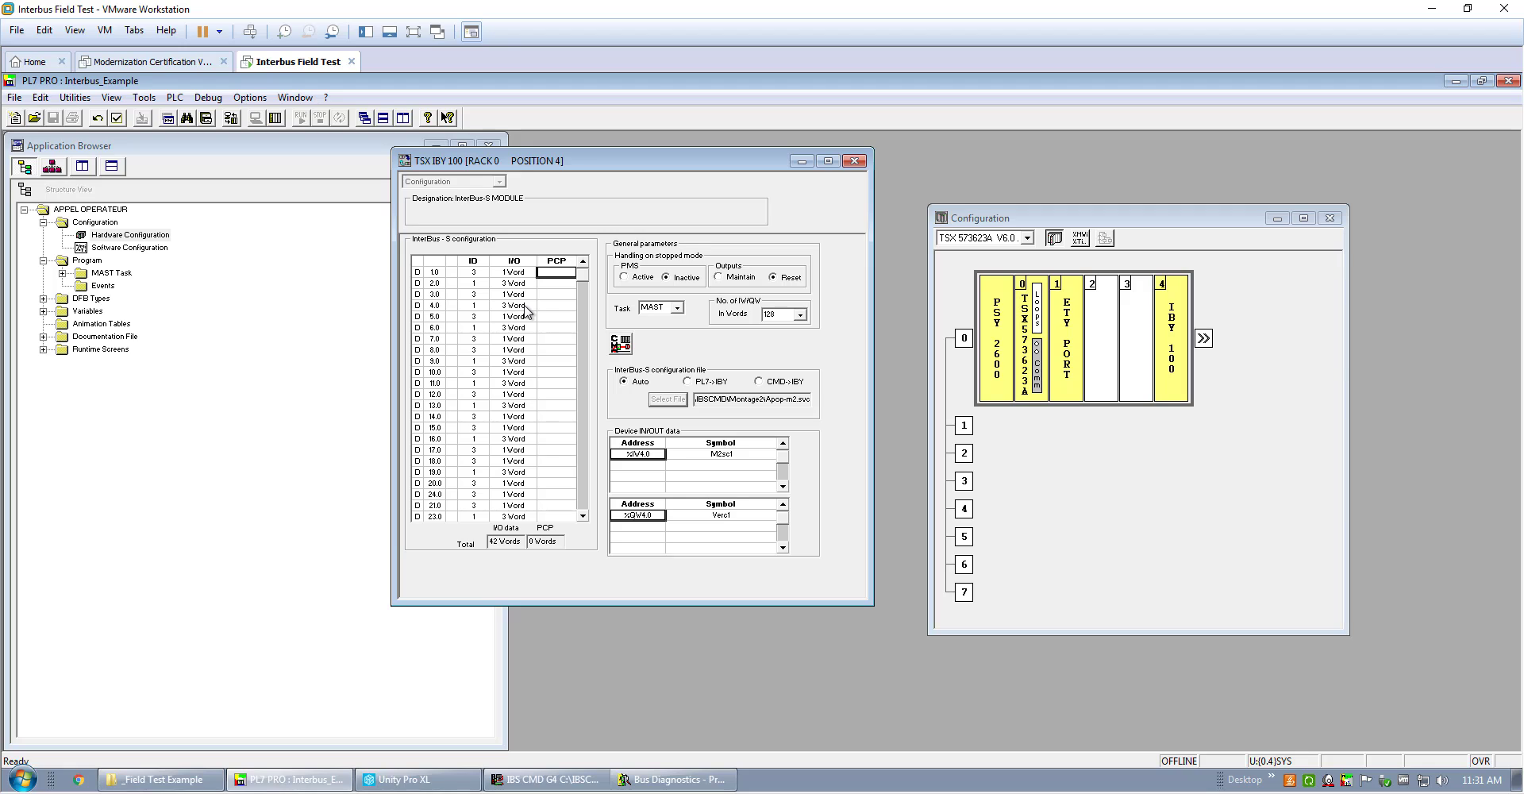
key(Down)
key(Down)
key(Down)
key(Down)
key(Down)
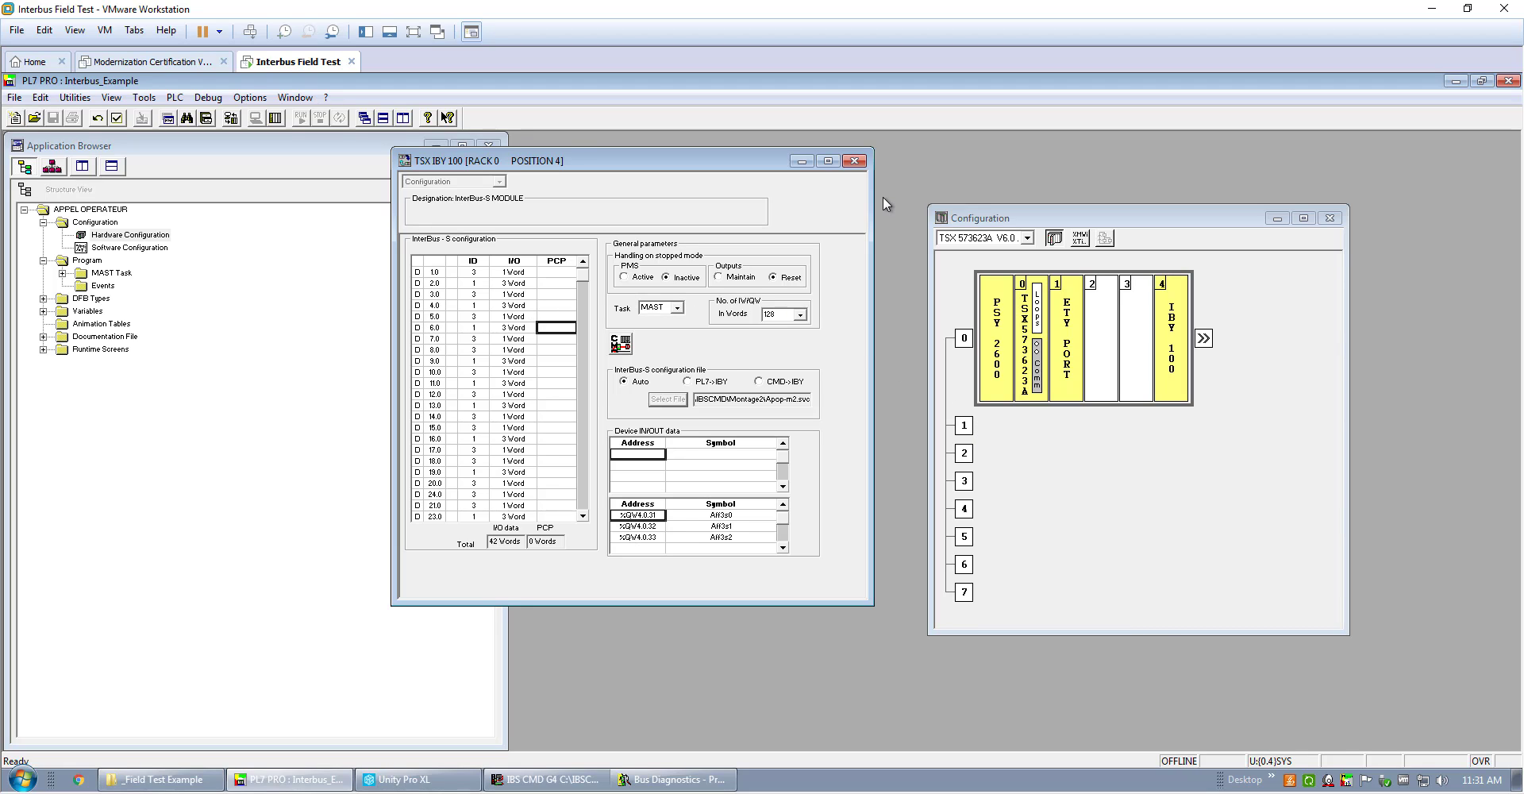
Close the TSX IBY 100 settings window and discard the entered configuration.
click(854, 161)
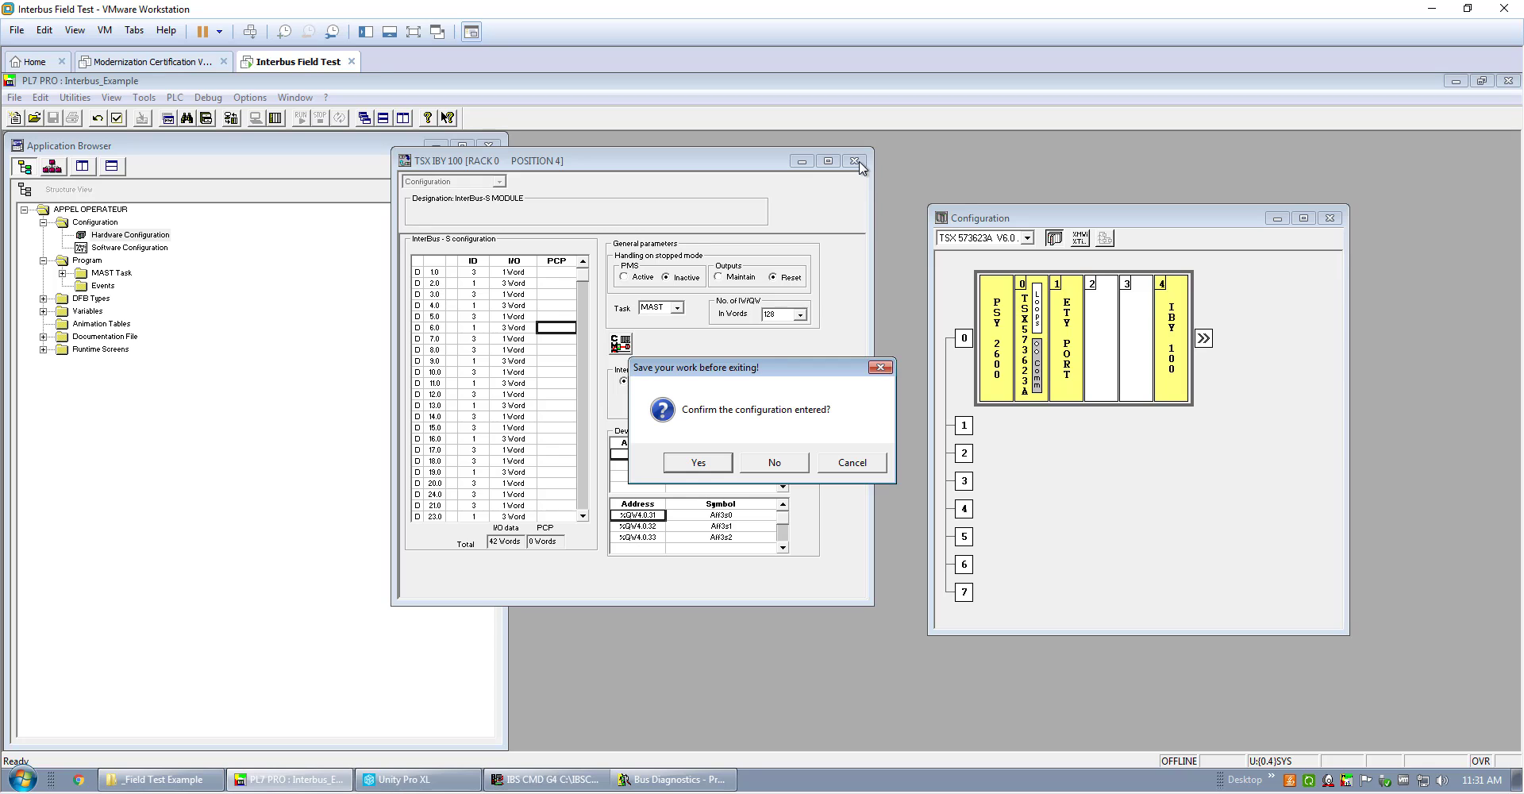
click(851, 464)
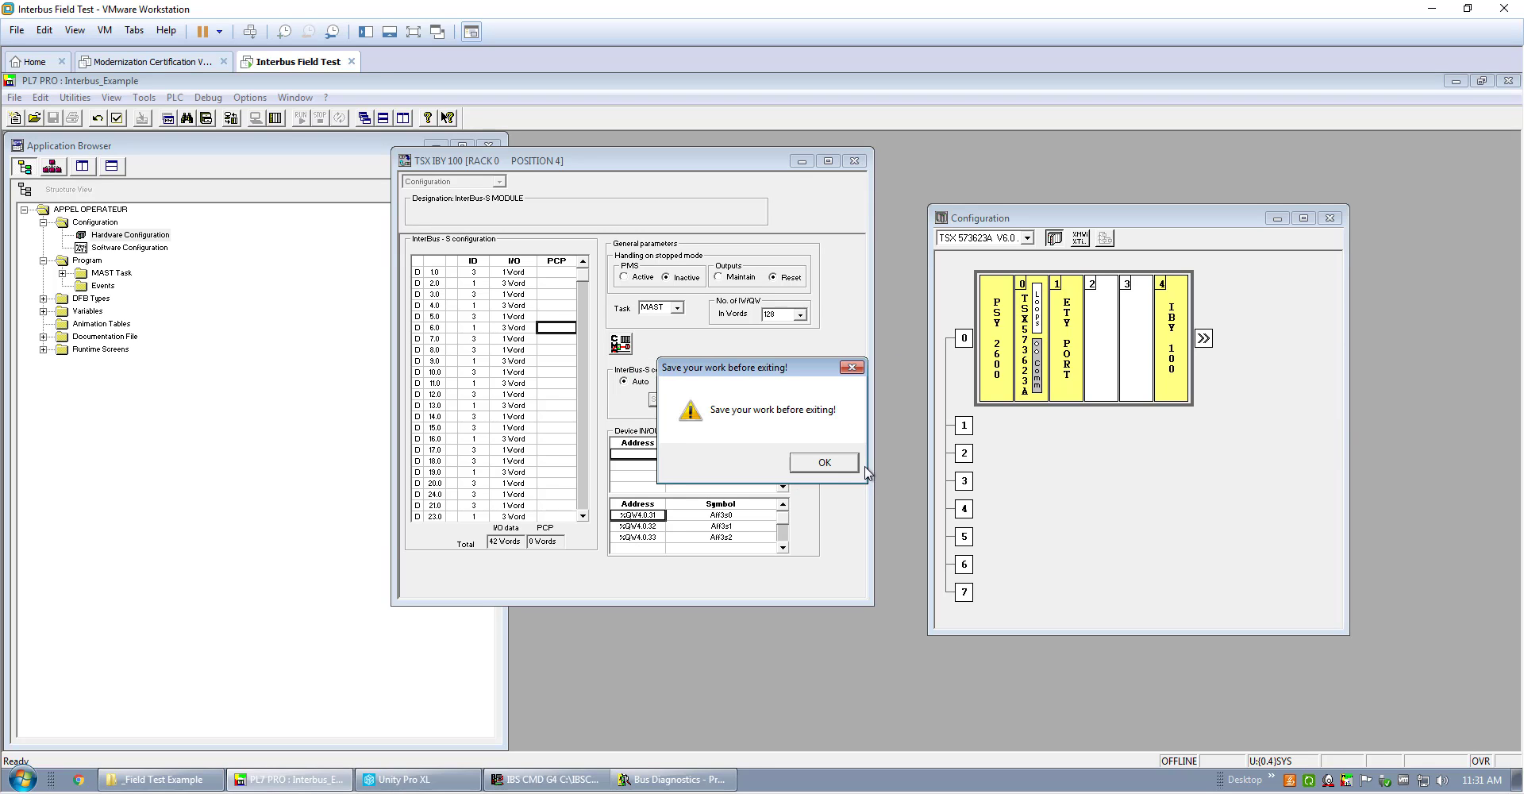
click(832, 467)
click(855, 162)
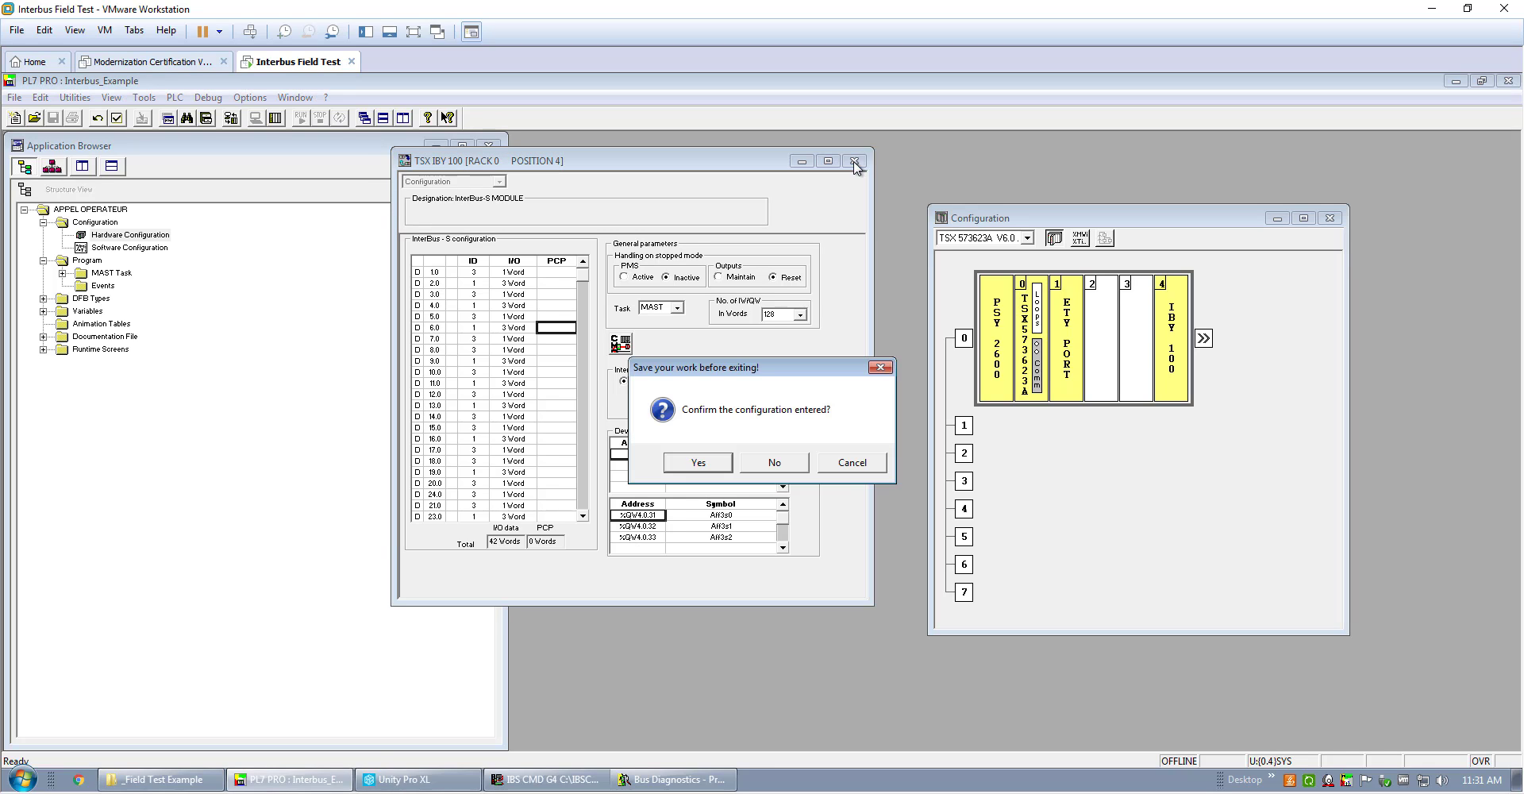
click(775, 464)
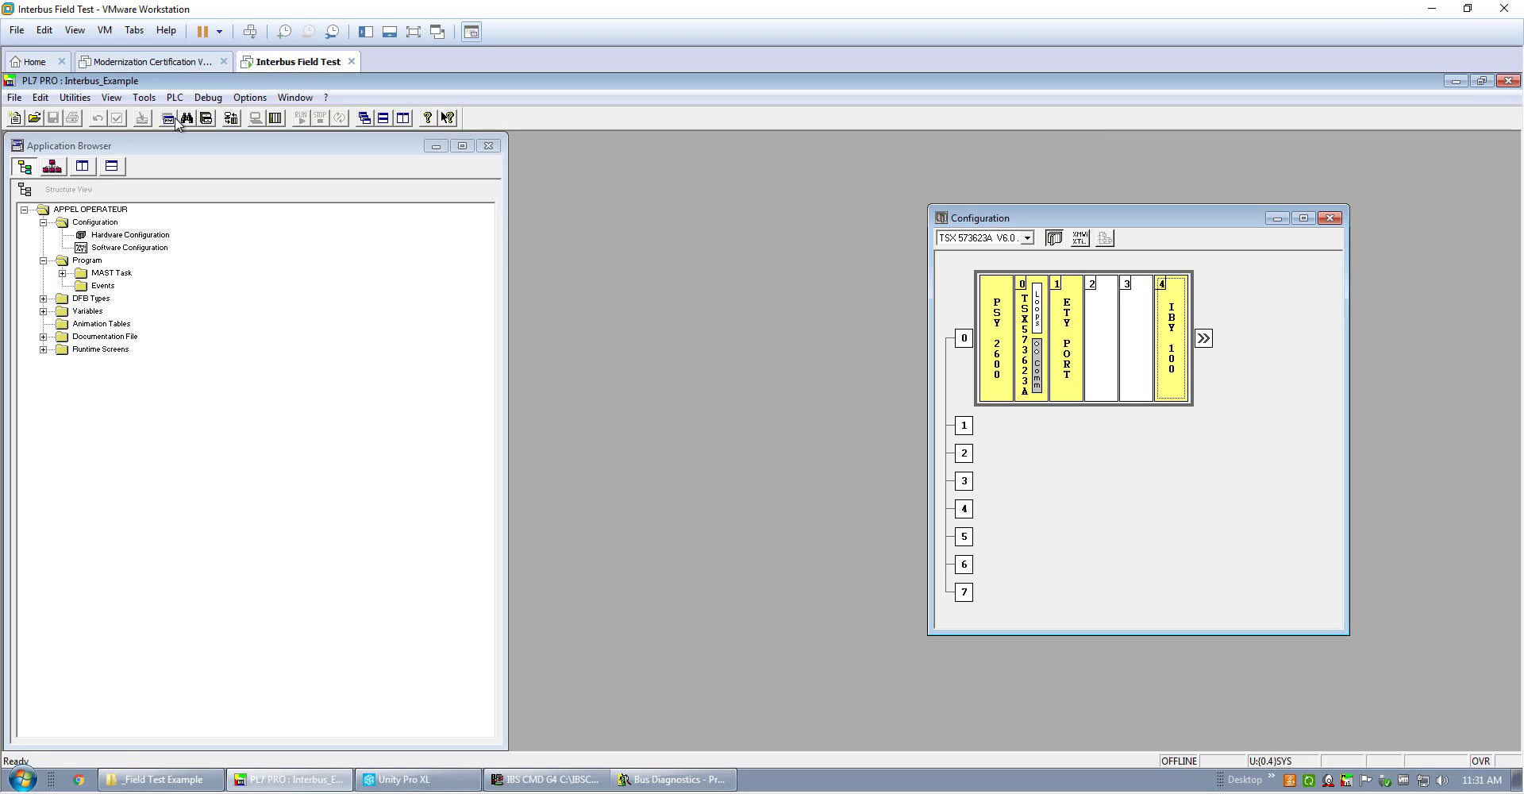
Export the application as the FEF source file Interbus_Example to VMShare\_Interbus Process\_Field Test Example on the shared drive Z:.
click(21, 100)
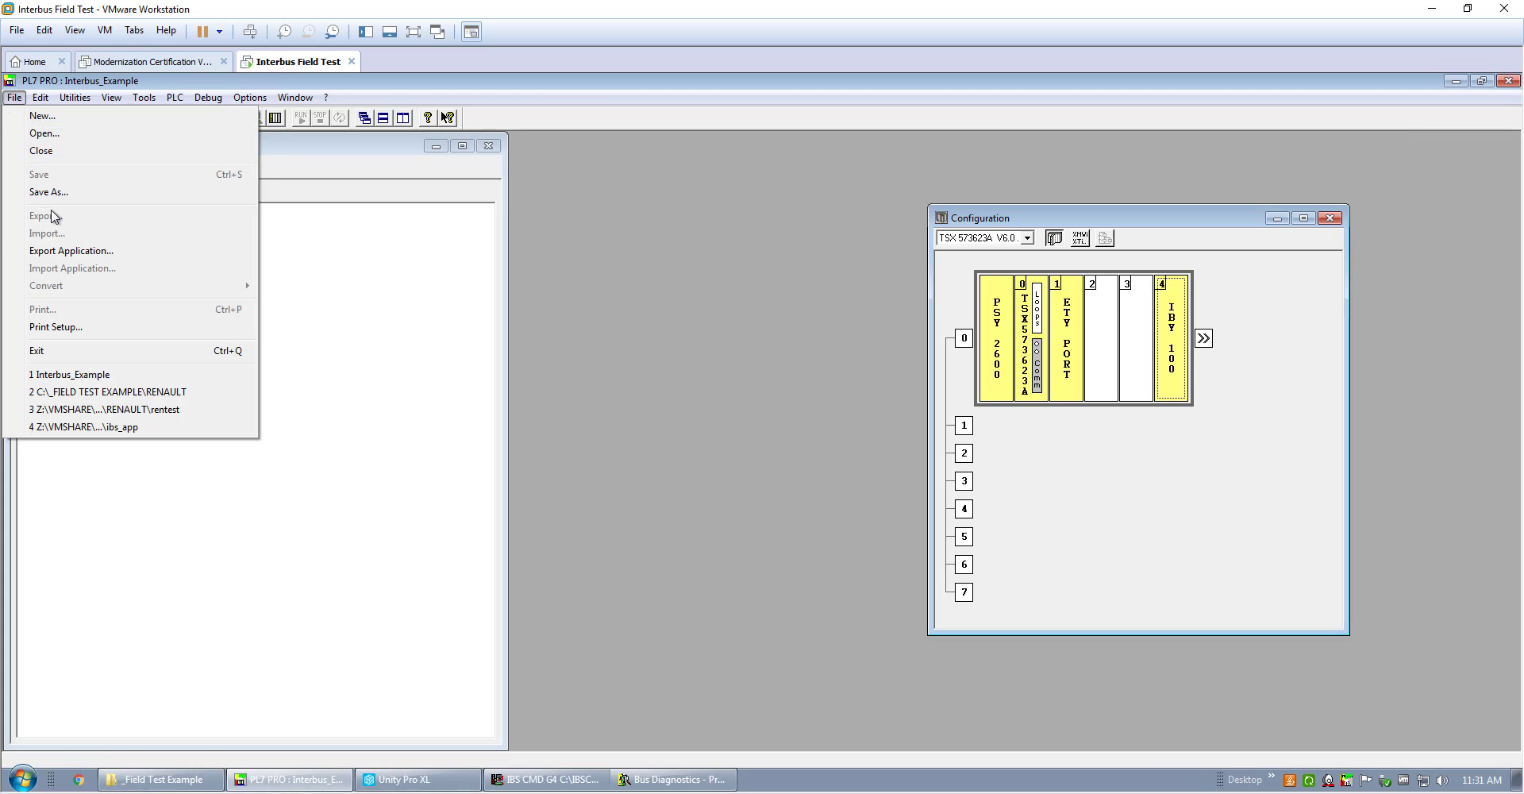
click(63, 251)
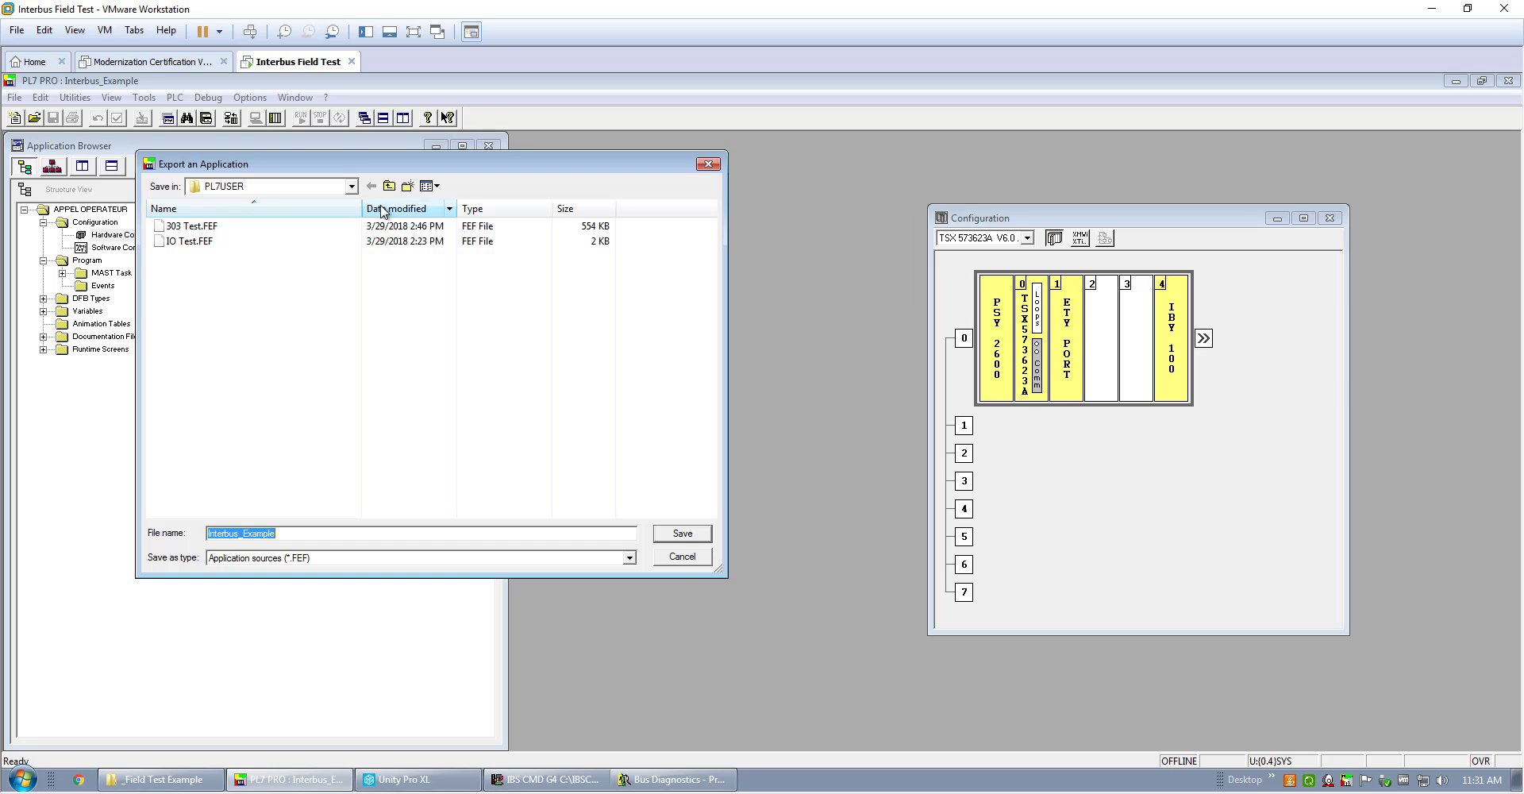
click(350, 189)
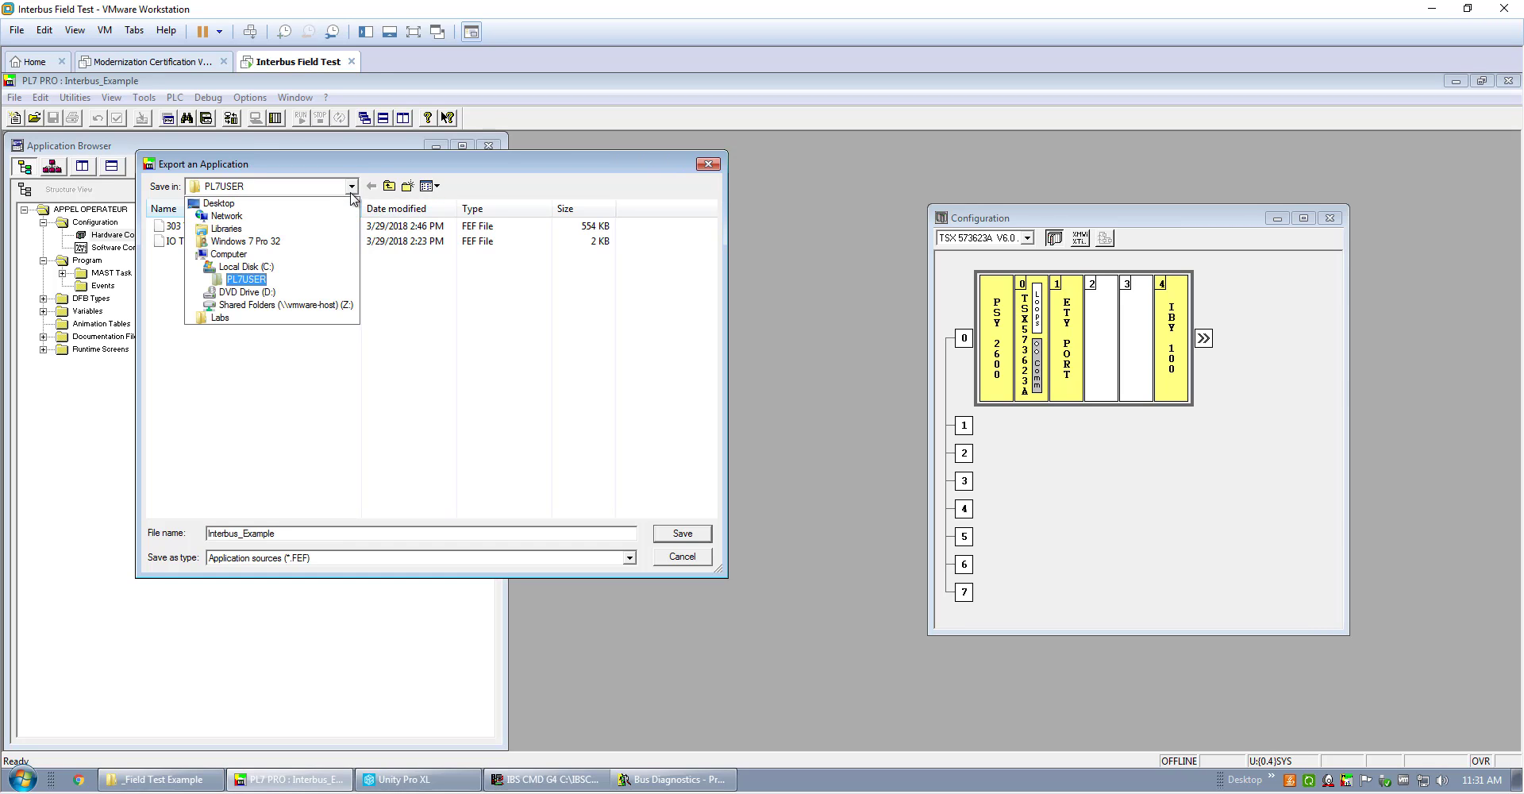
click(300, 305)
double_click(330, 230)
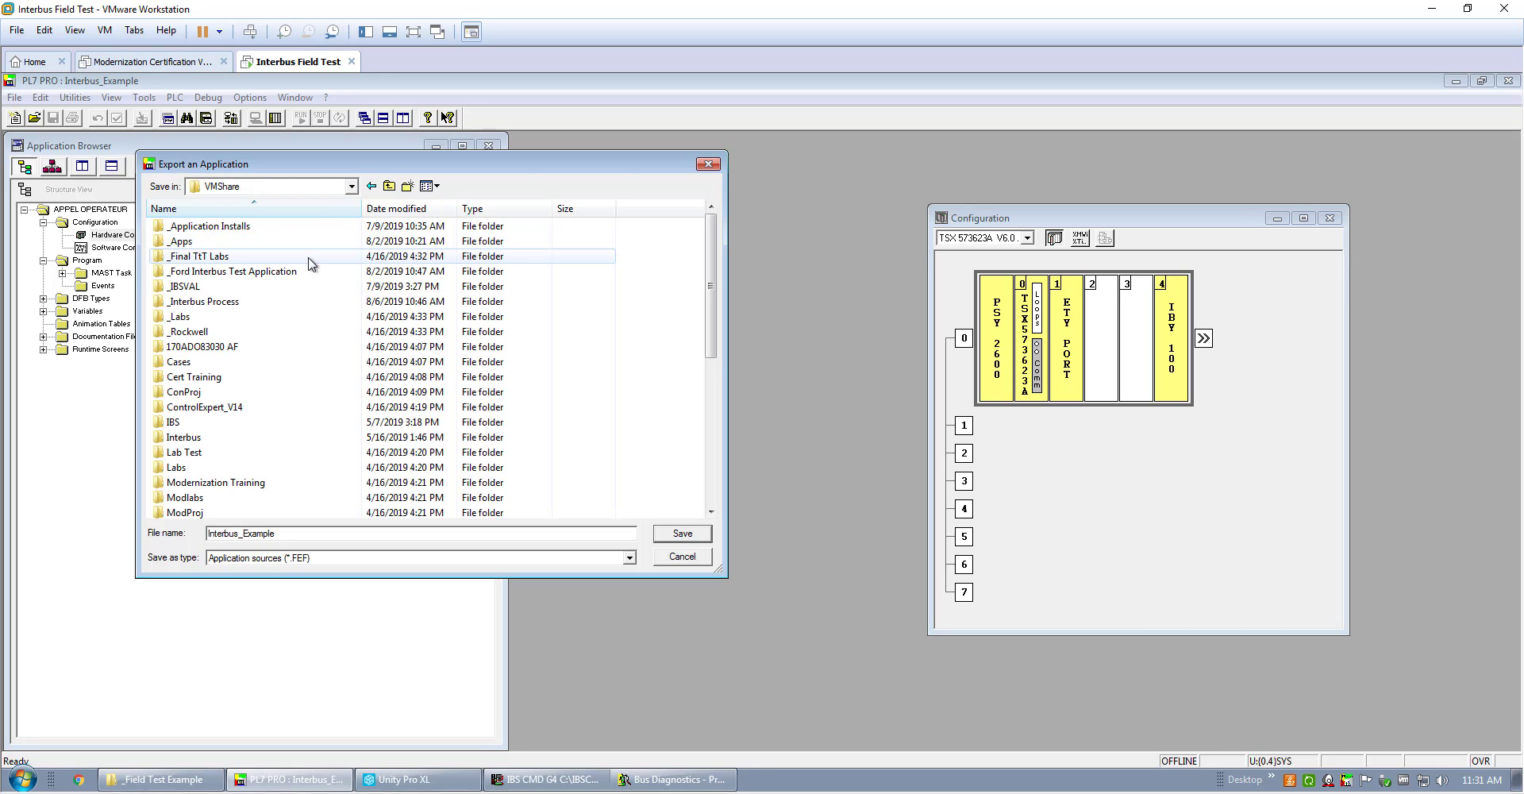
double_click(273, 303)
double_click(277, 230)
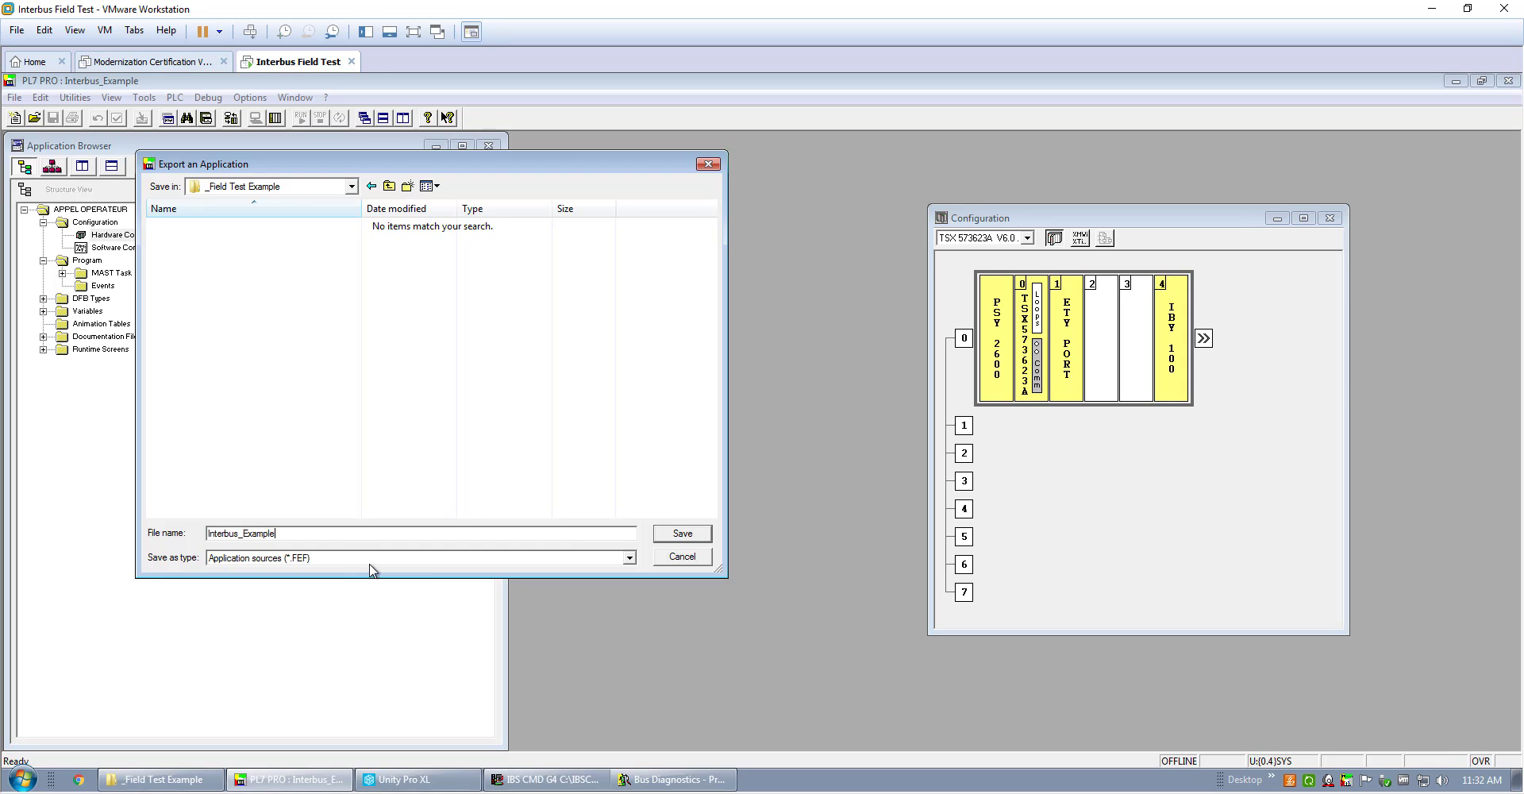
click(687, 535)
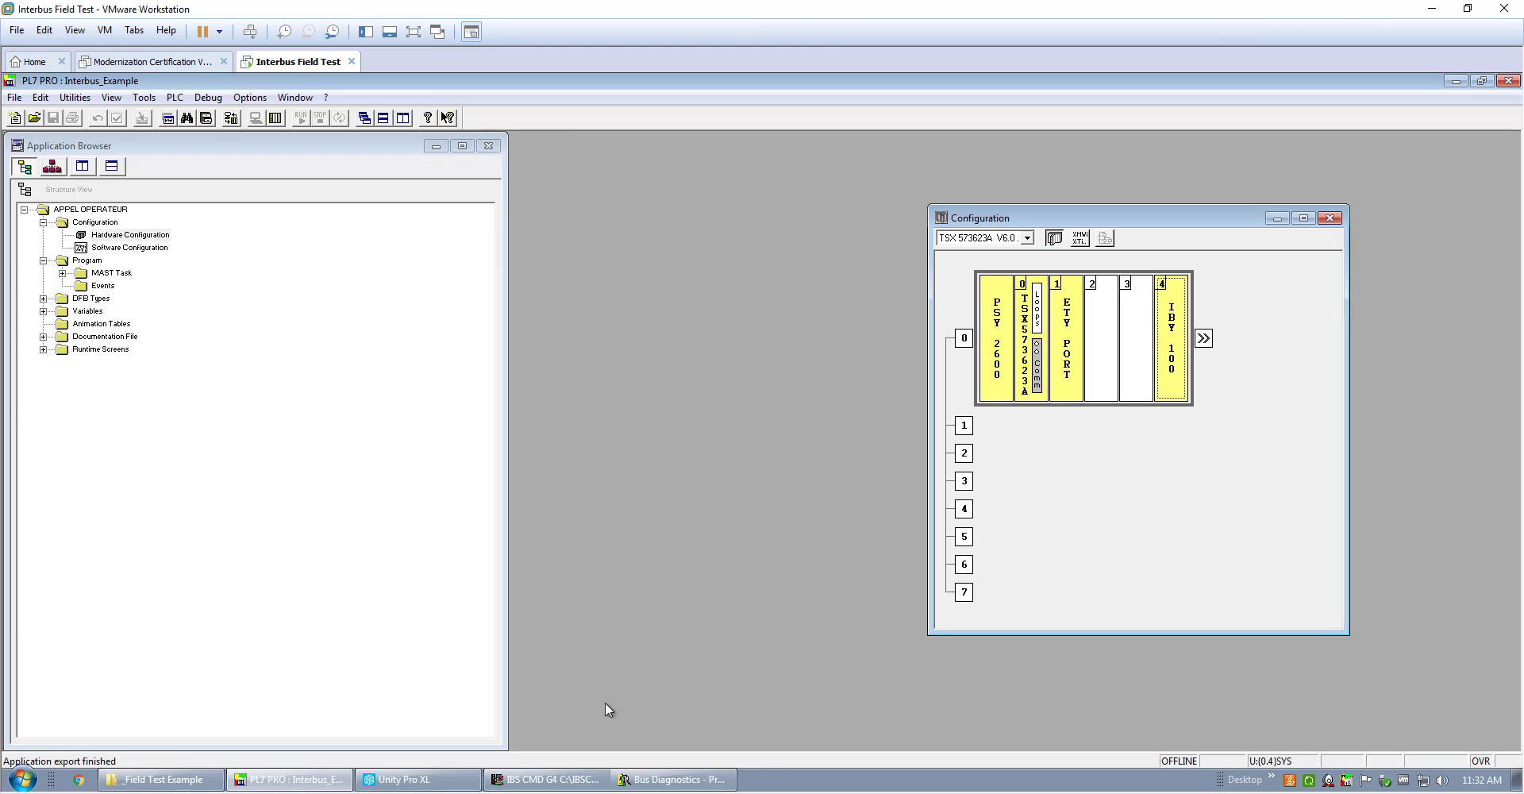
Switch to the file explorer and check the _Field Test Example folder for the exported Interbus_Example.FEF folder.
click(188, 781)
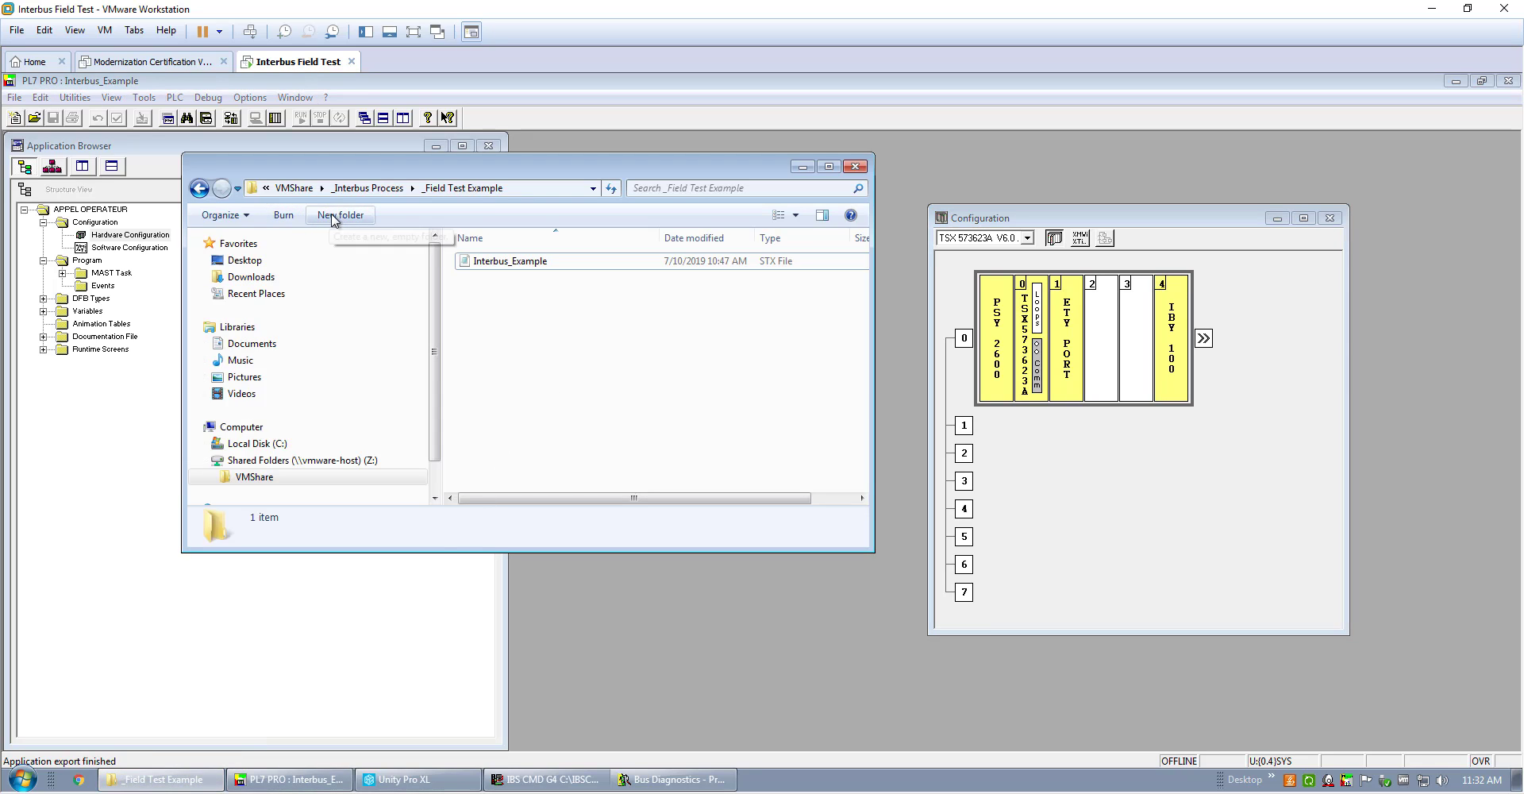
click(367, 188)
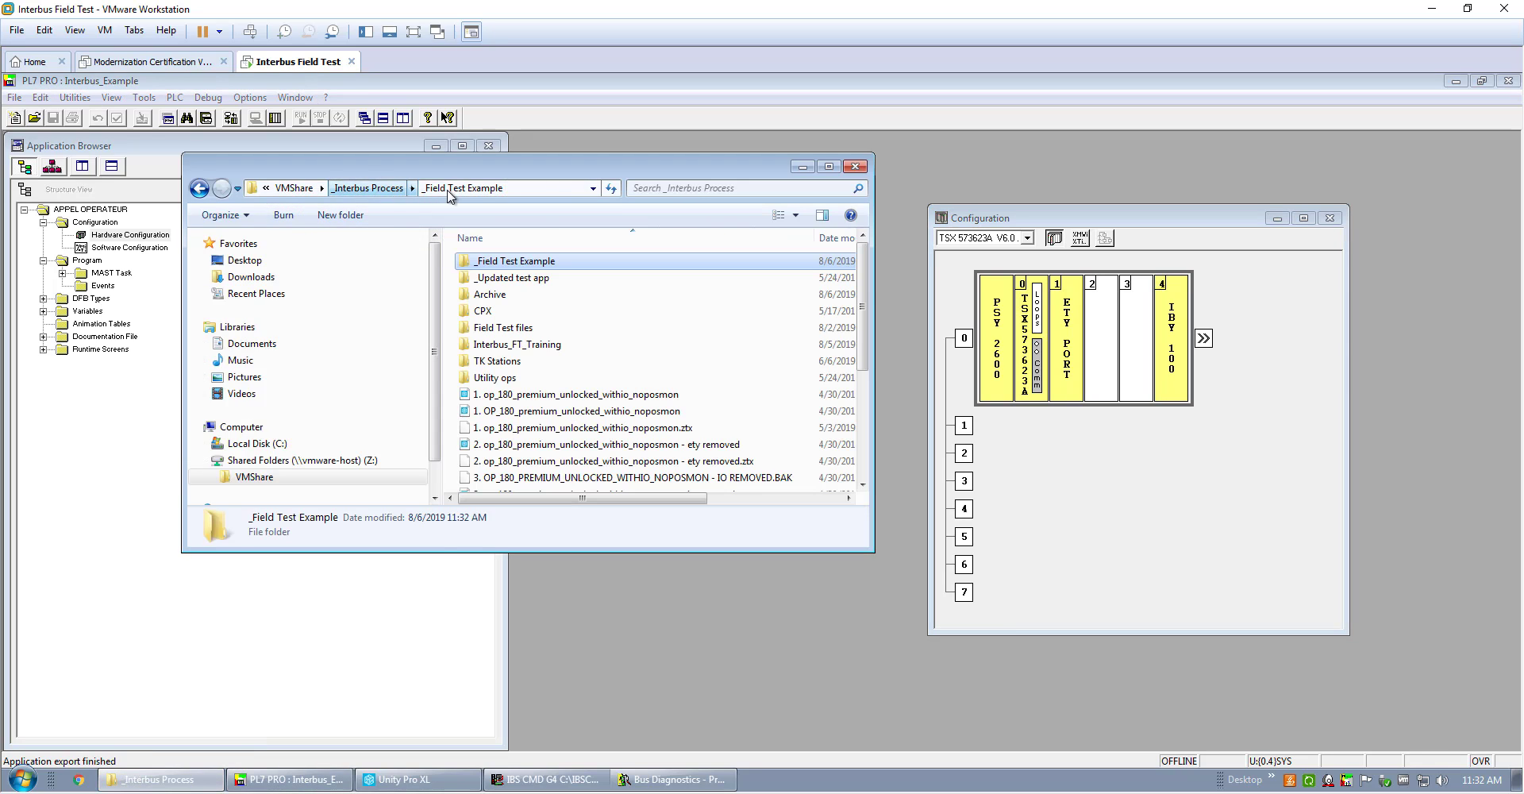
double_click(492, 269)
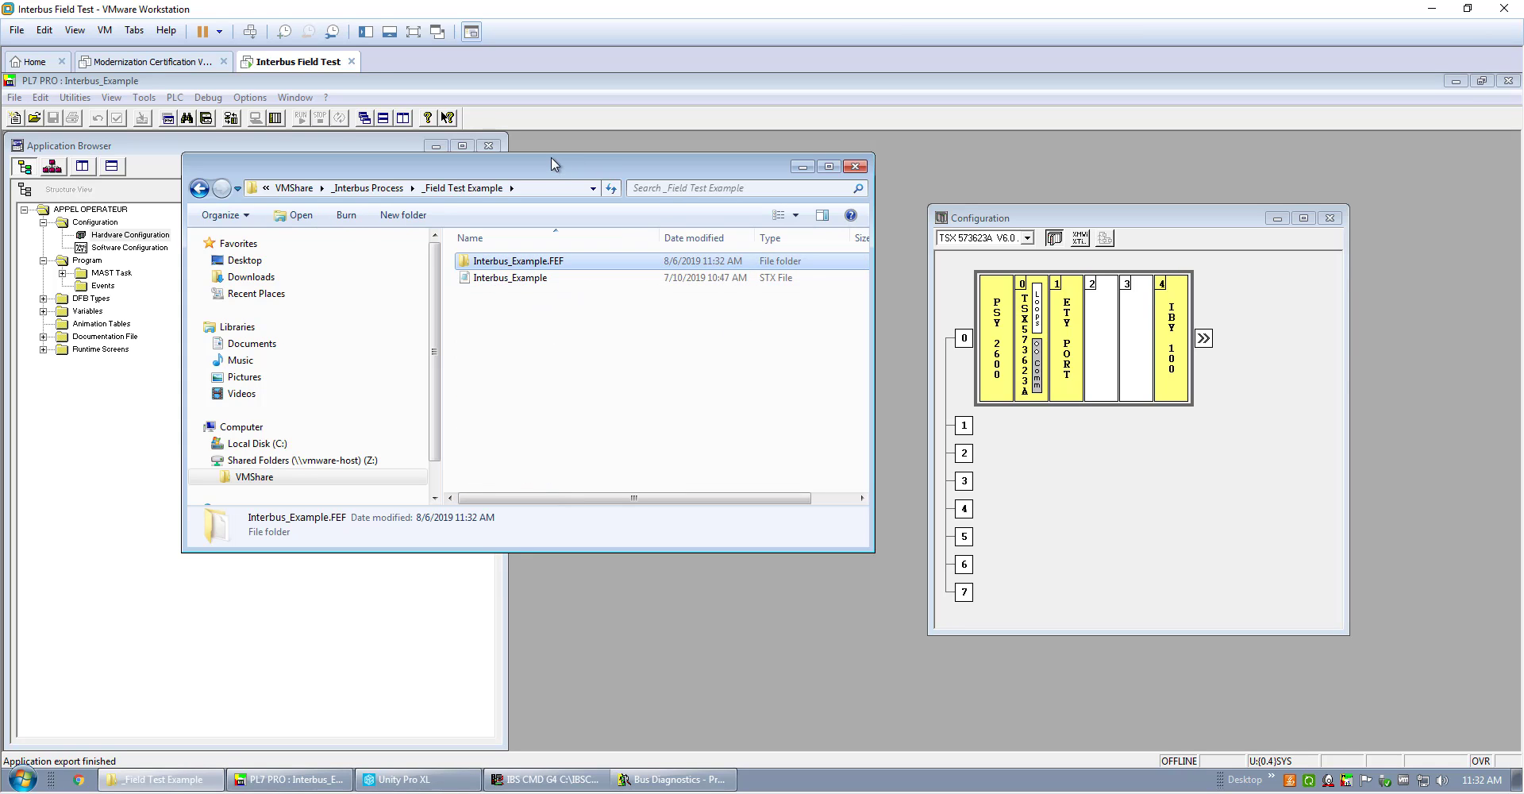
drag(553, 166, 692, 178)
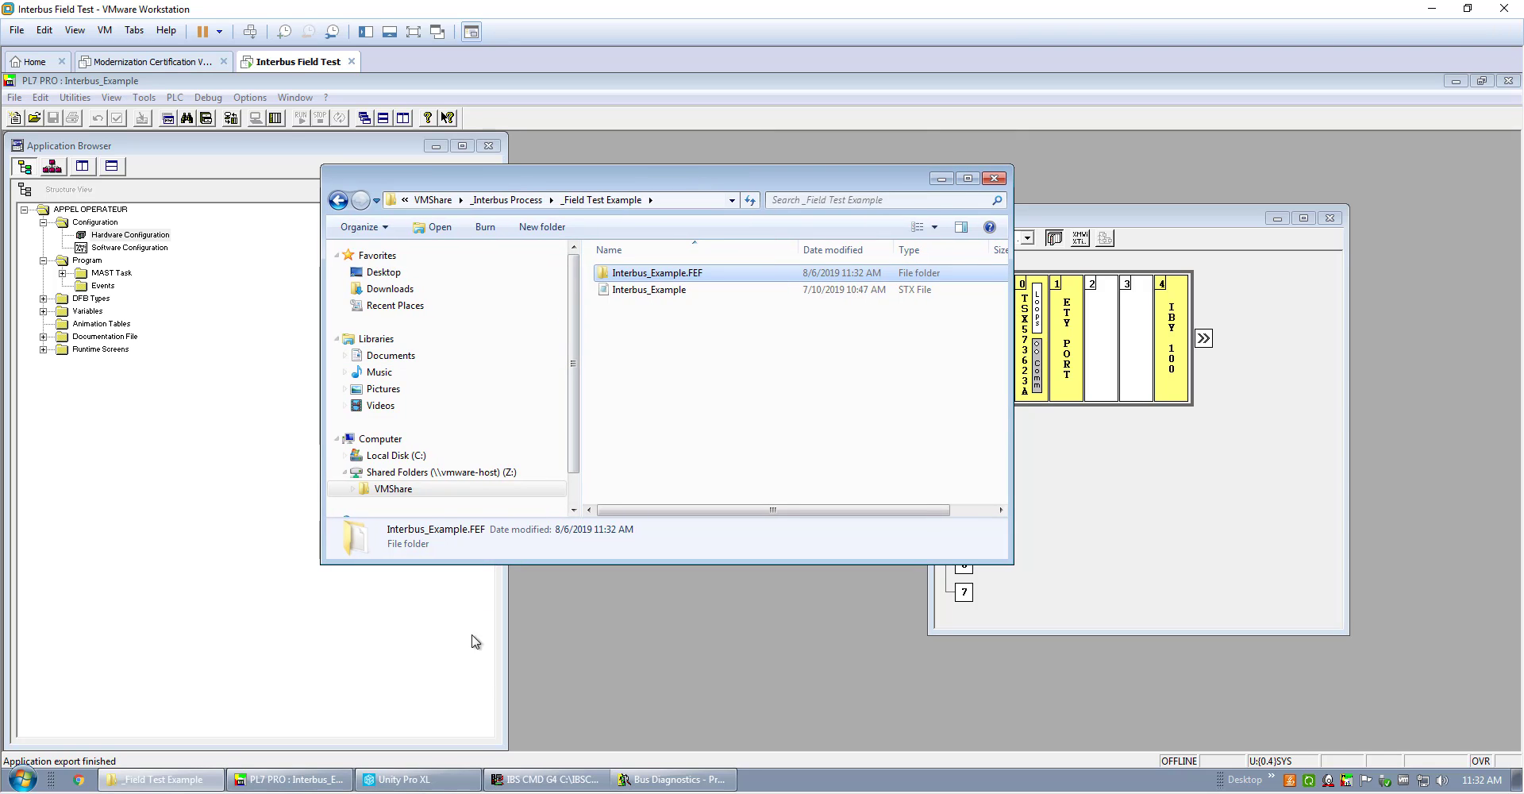
Switch to Unity Pro XL and begin opening a project, browsing from the Computer location.
mouse_move(433, 781)
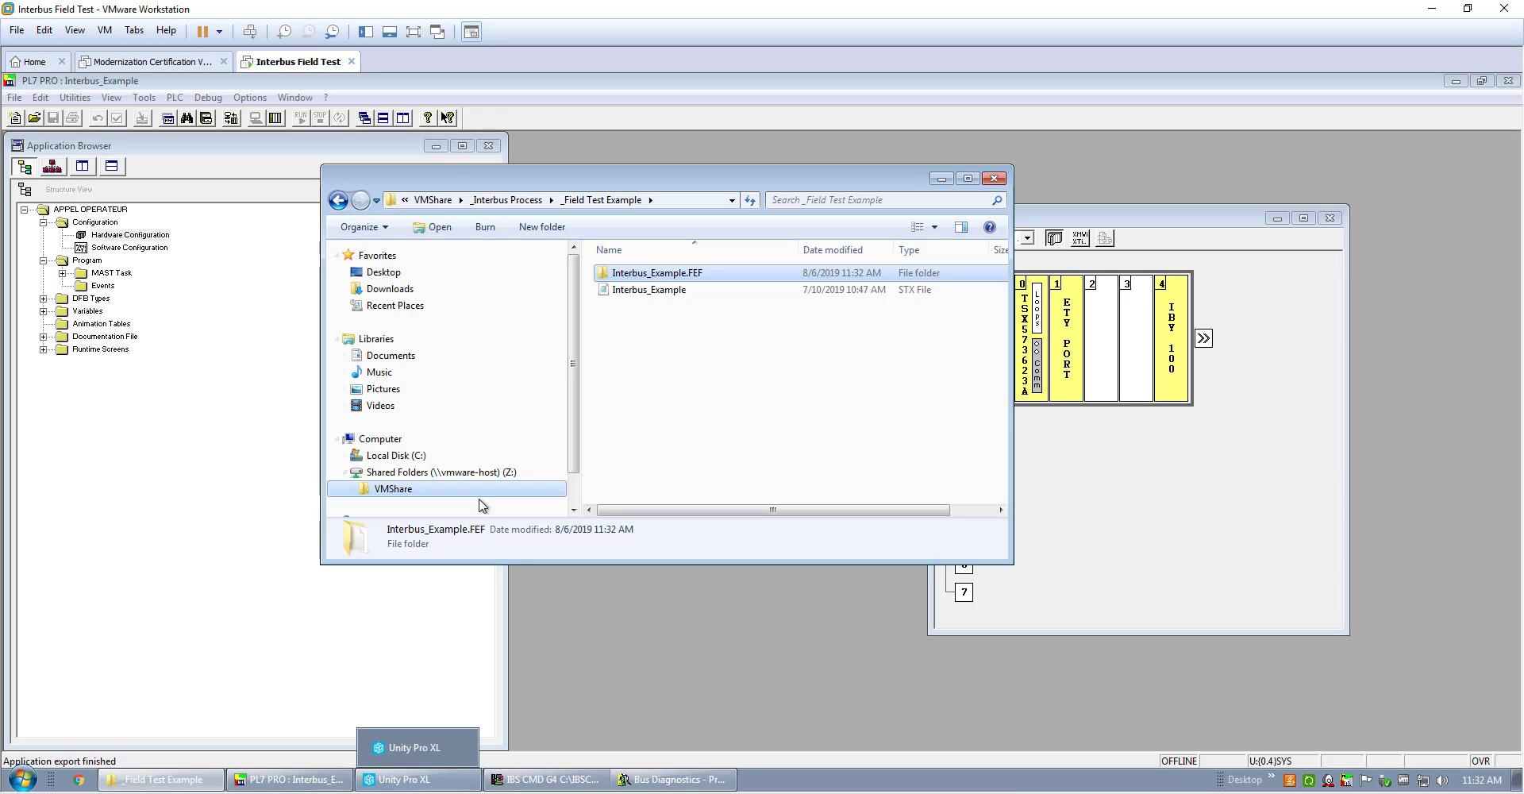
click(405, 778)
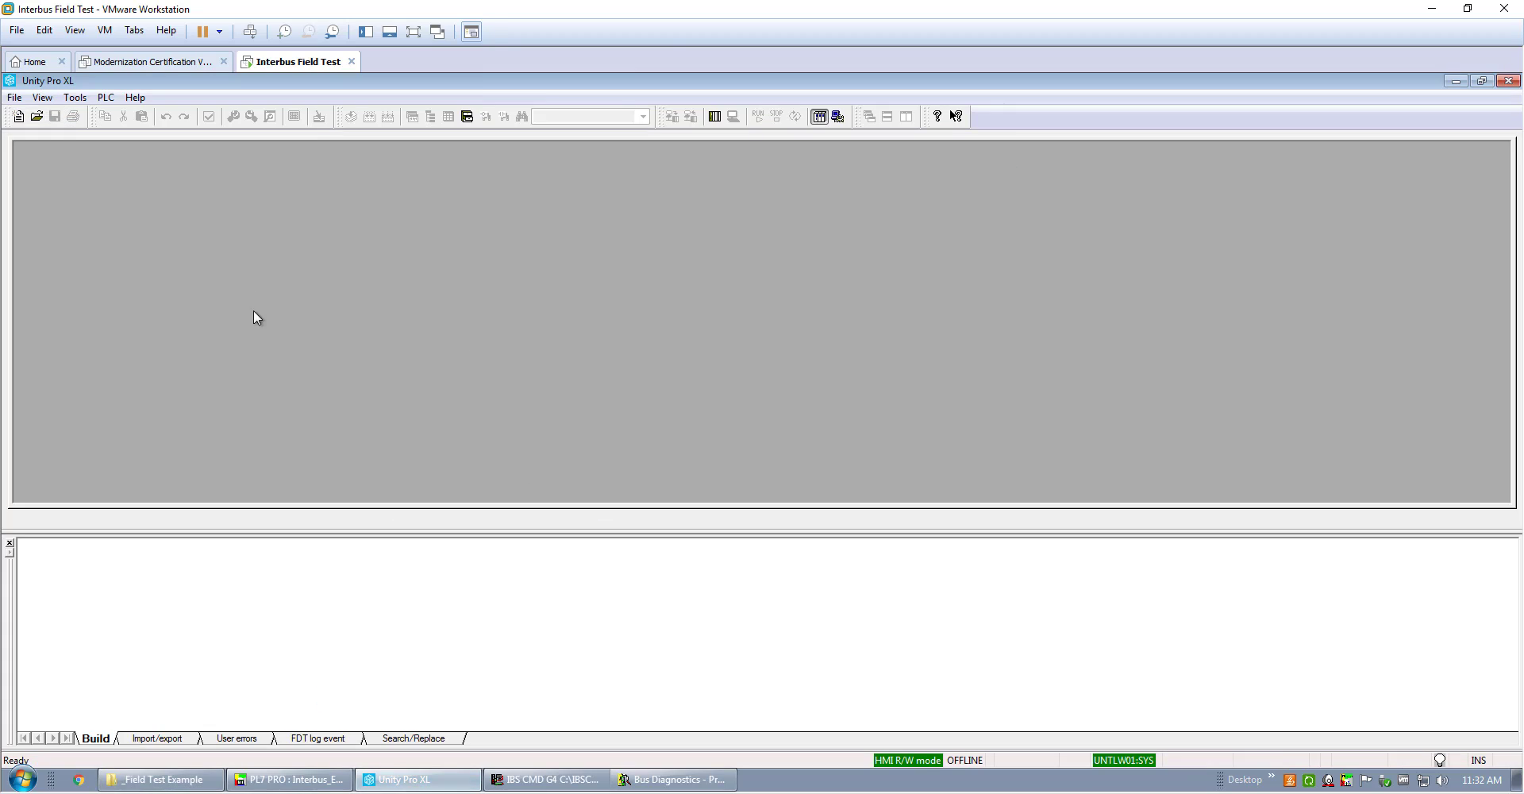
click(38, 117)
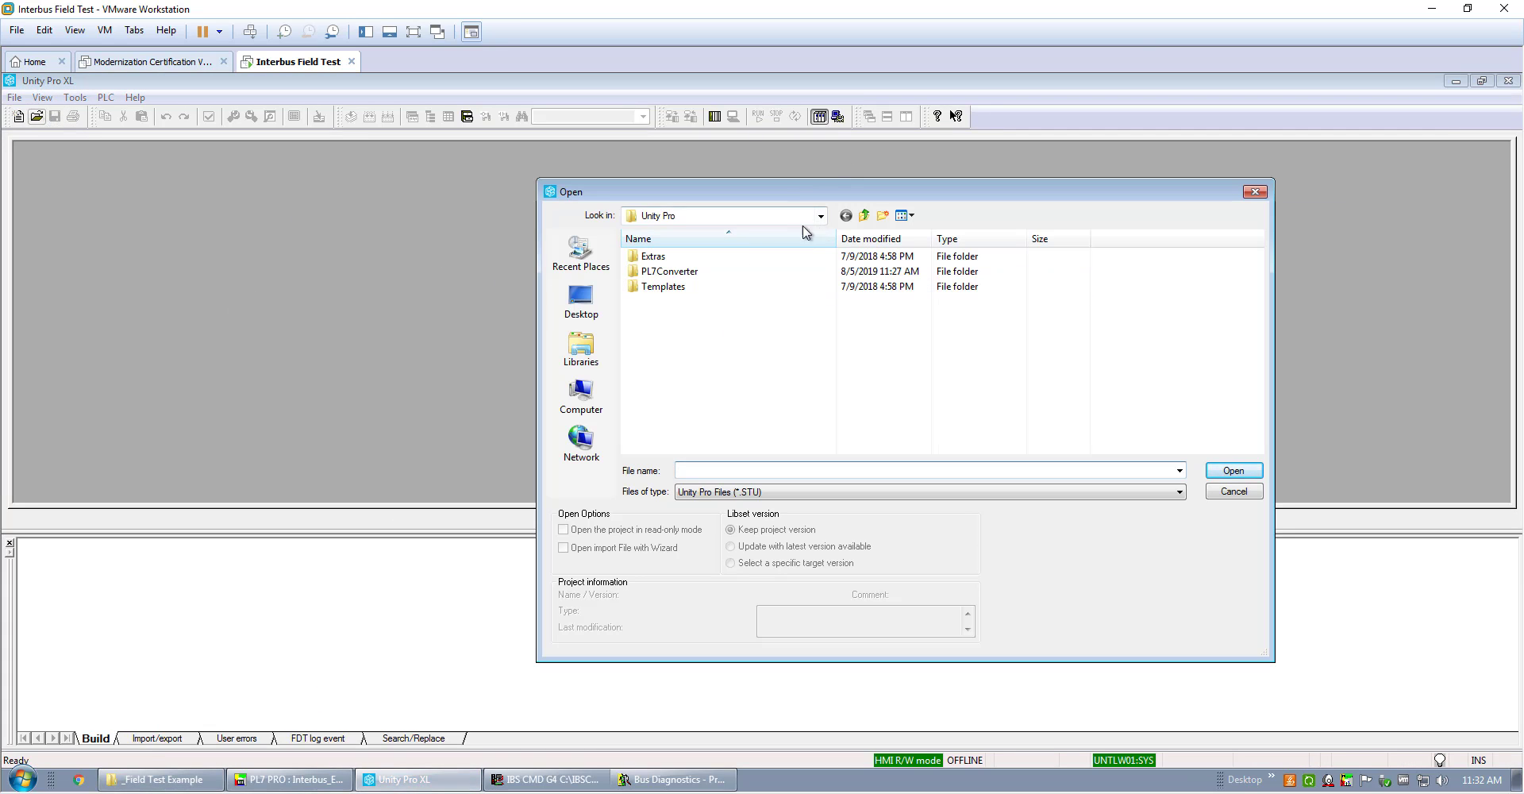
click(587, 401)
double_click(714, 266)
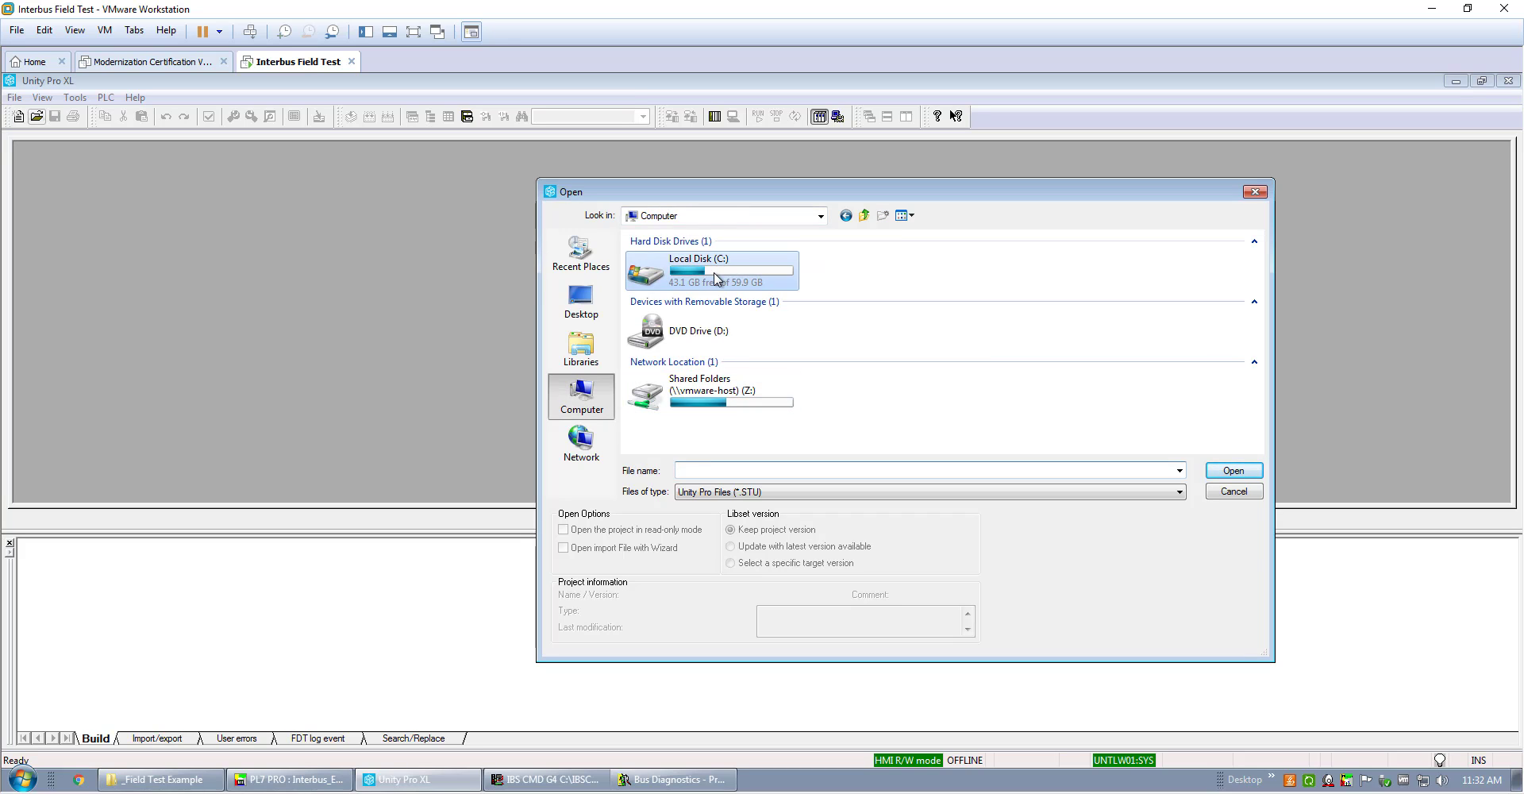
scroll(736, 372, down, 2)
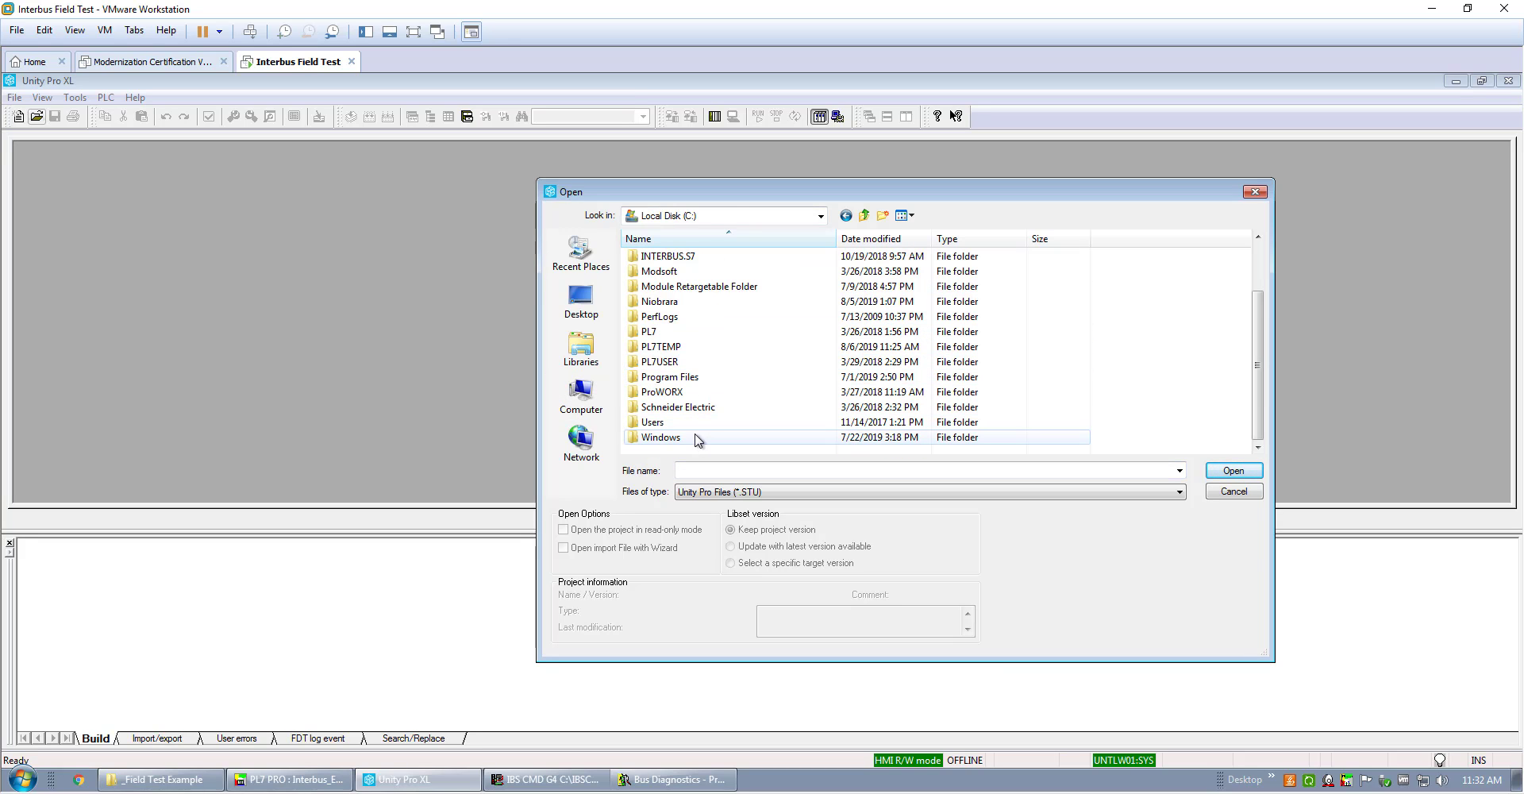
click(581, 397)
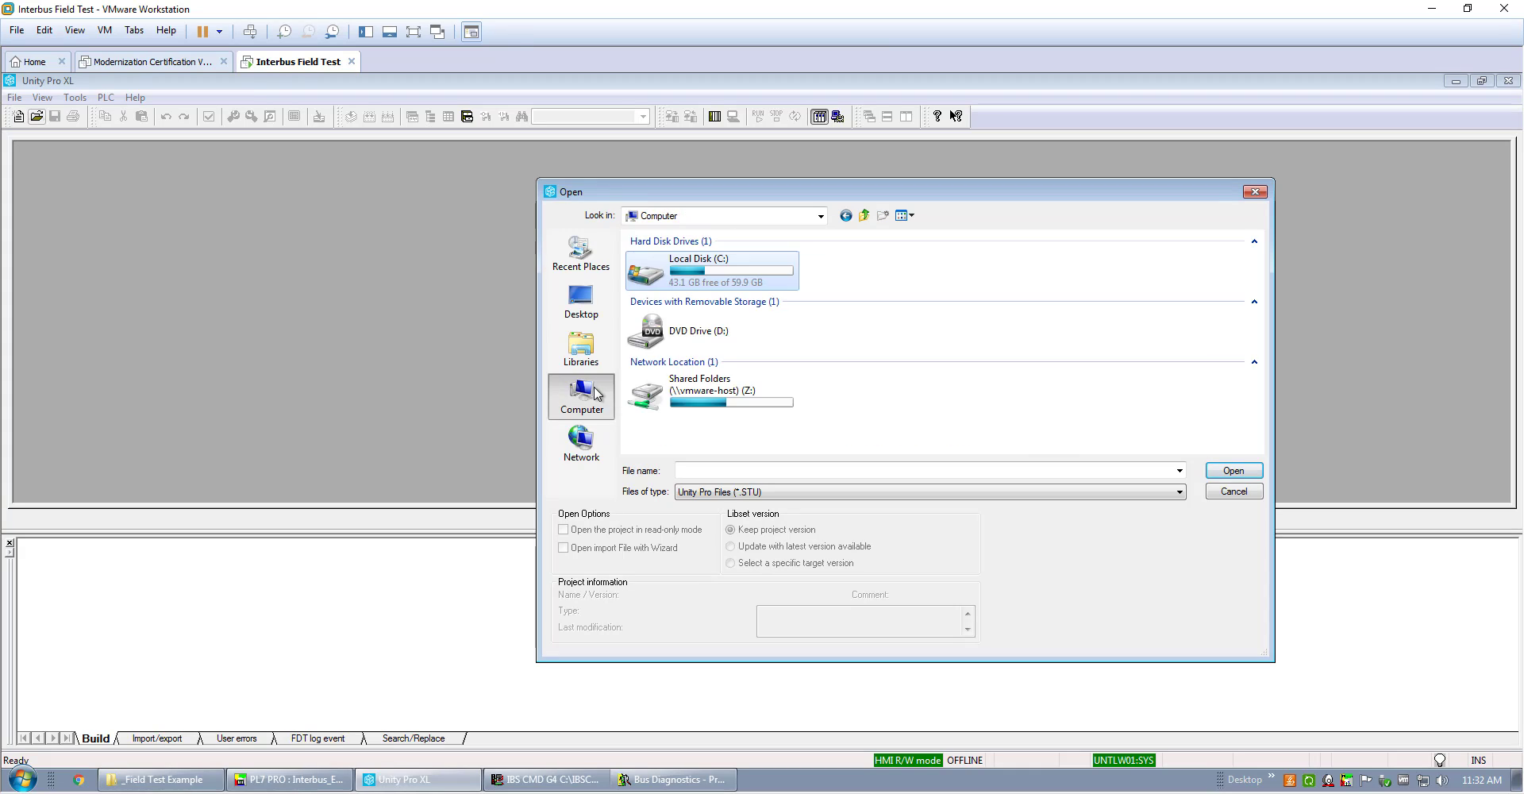
double_click(721, 270)
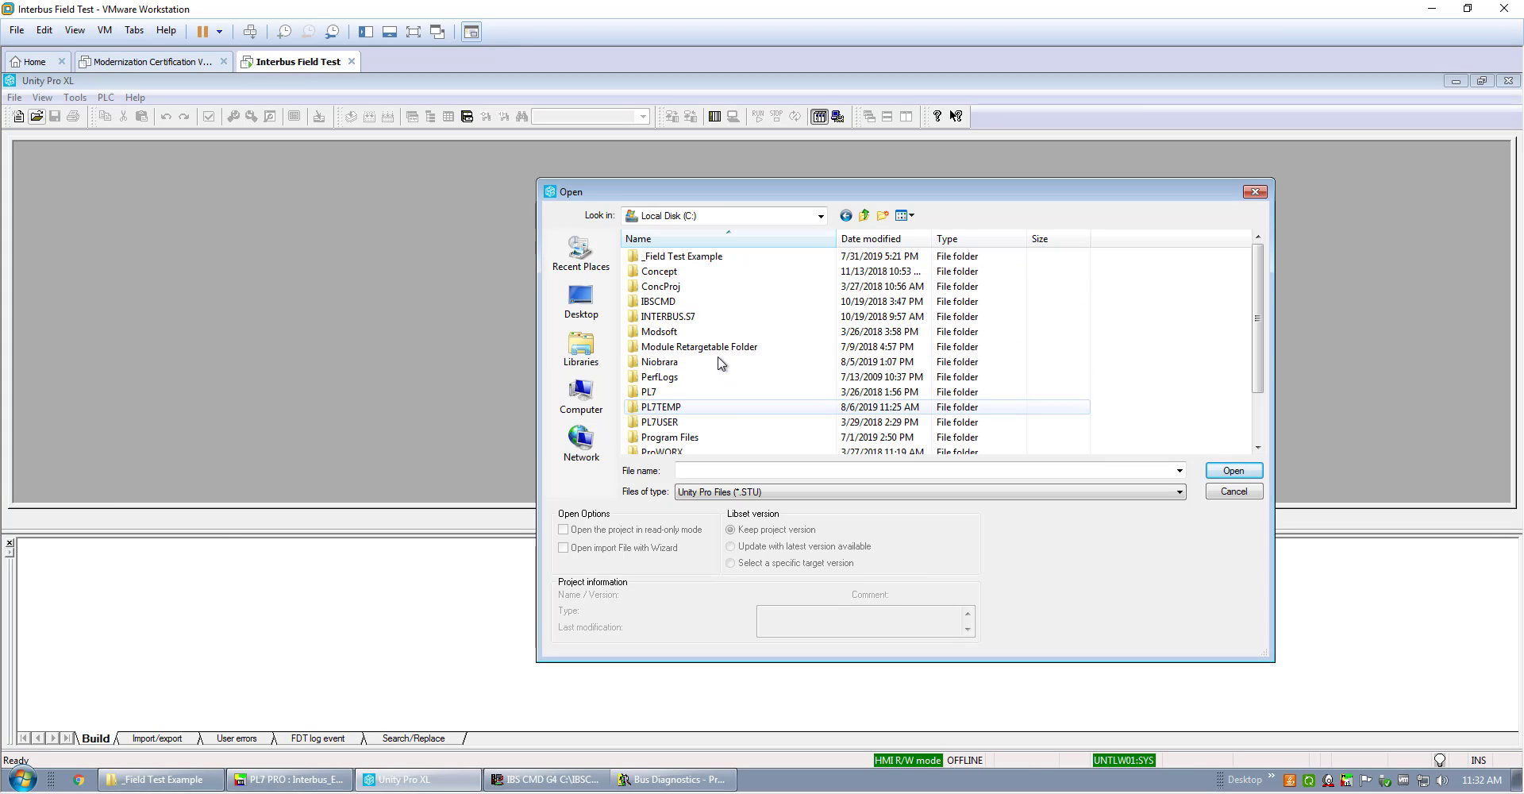
click(591, 393)
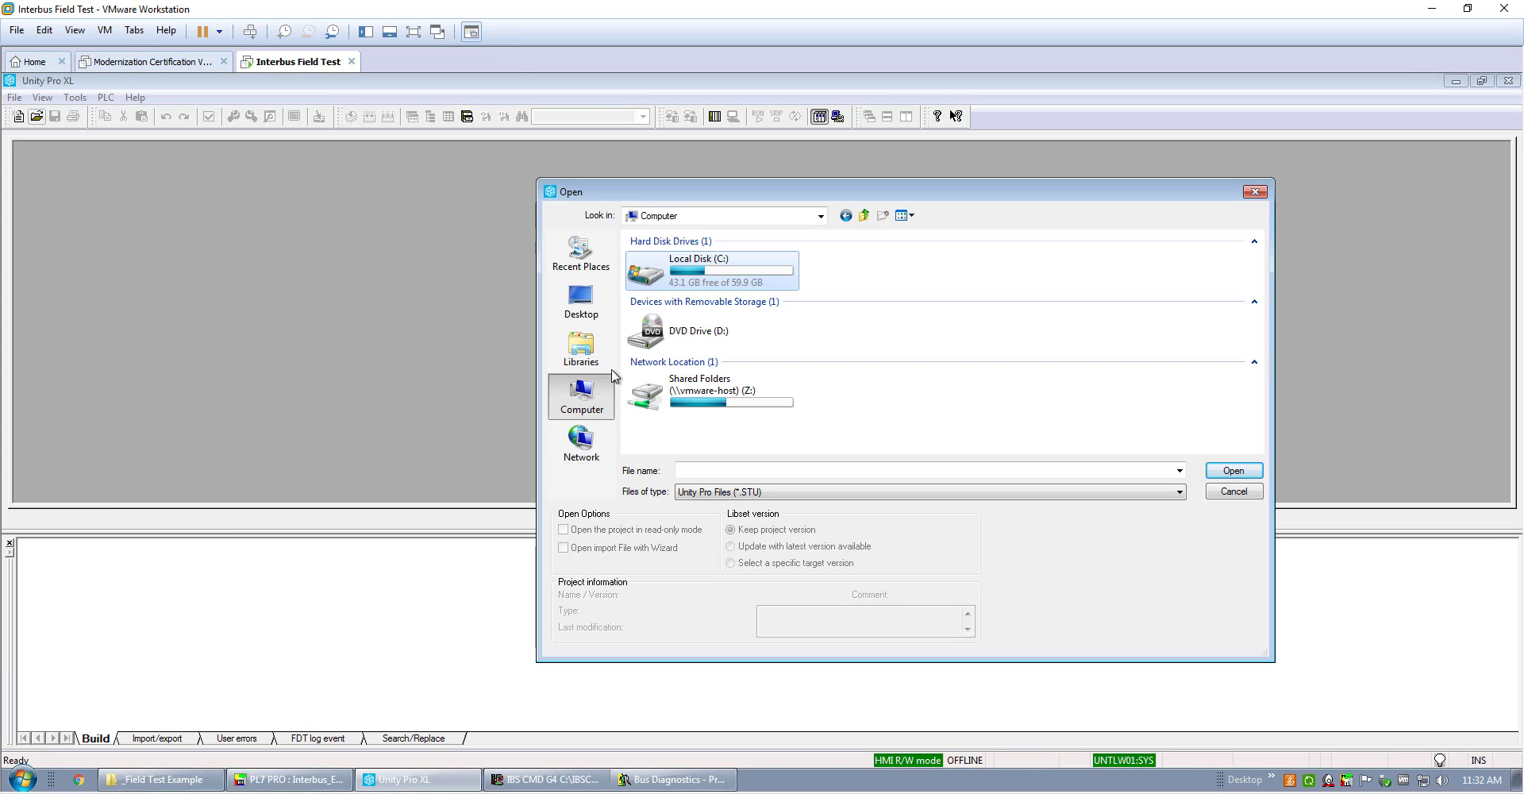
Browse to VMShare\_Interbus Process\_Field Test Example on shared drive Z: and select the Interbus_Example.FEF folder.
double_click(722, 396)
double_click(690, 260)
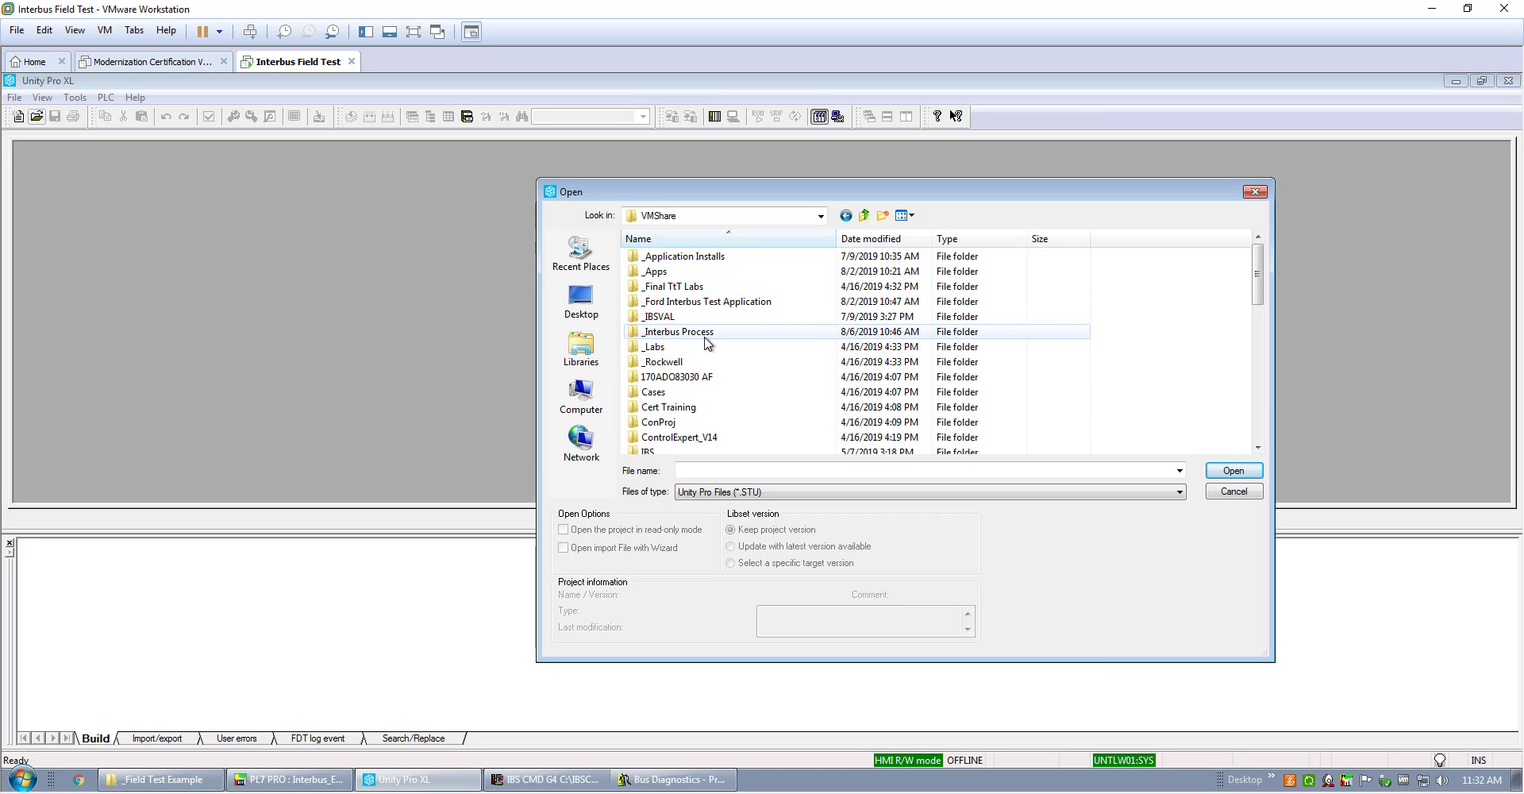
double_click(707, 333)
double_click(714, 257)
click(715, 261)
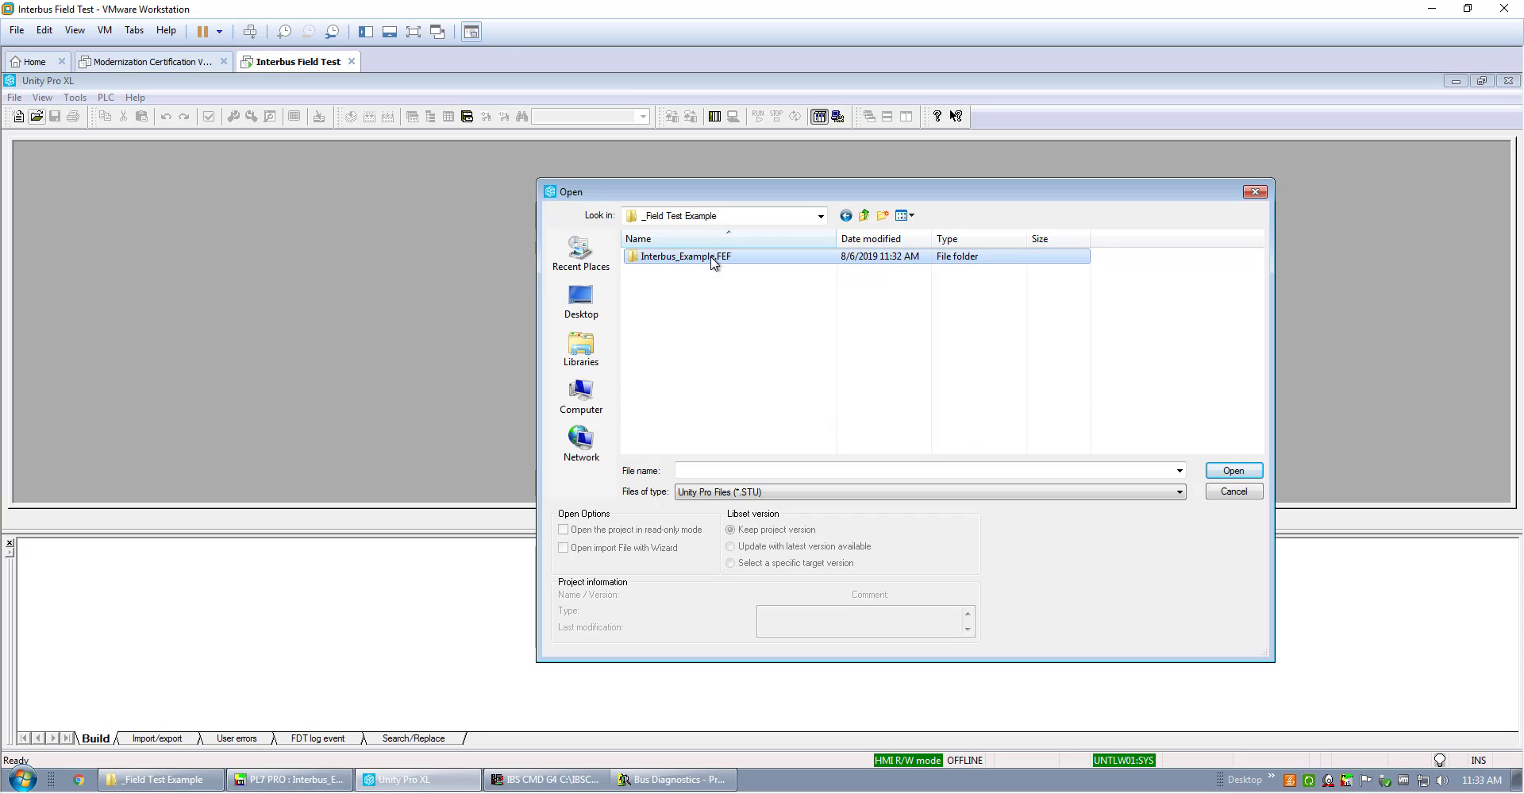
Set the file type to PL7 Projects (*.FEF), open Interbus_Example.FEF from its export folder, and complete the conversion.
click(1058, 493)
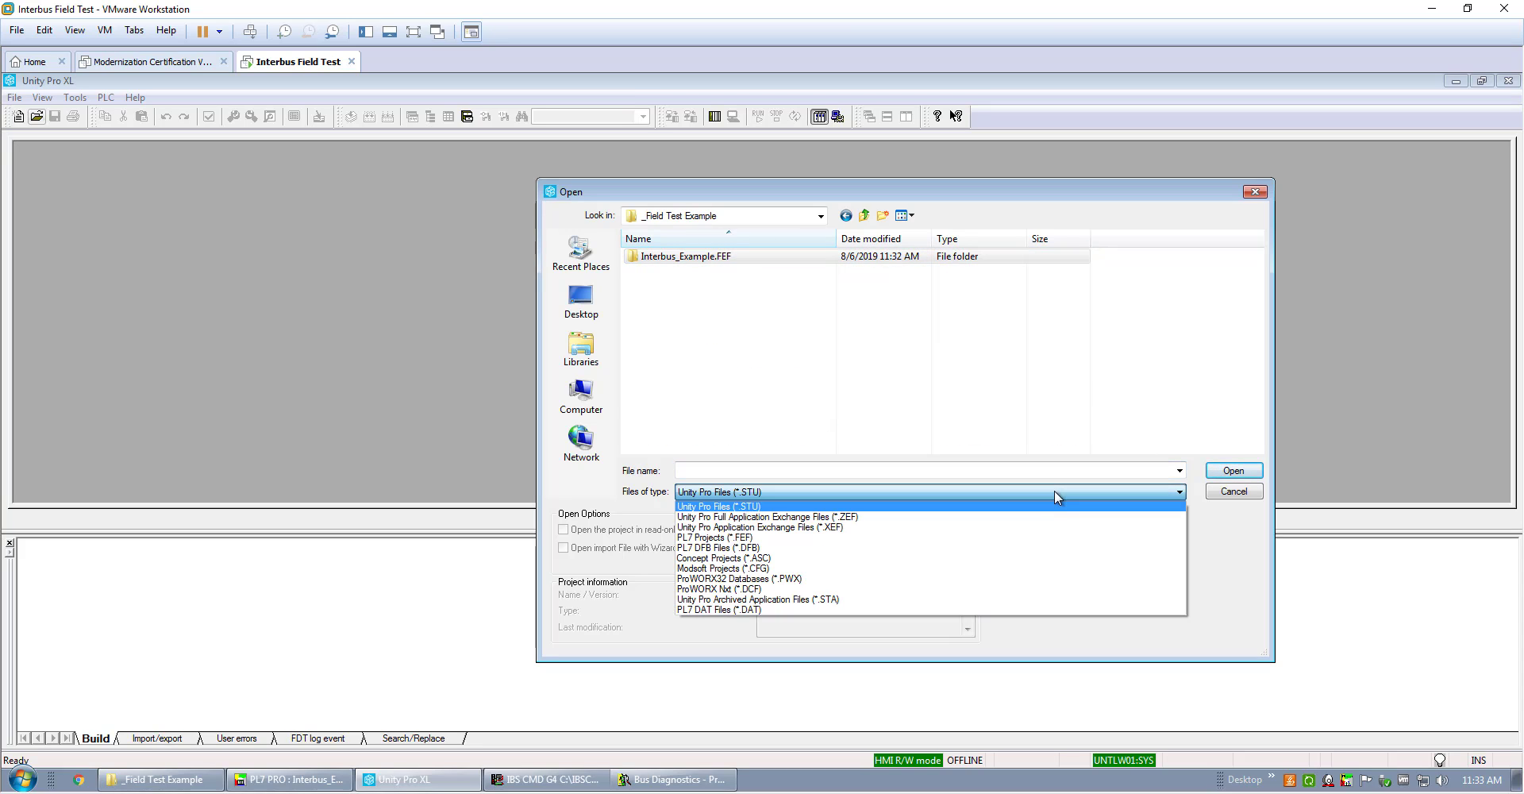
click(1022, 537)
click(1223, 472)
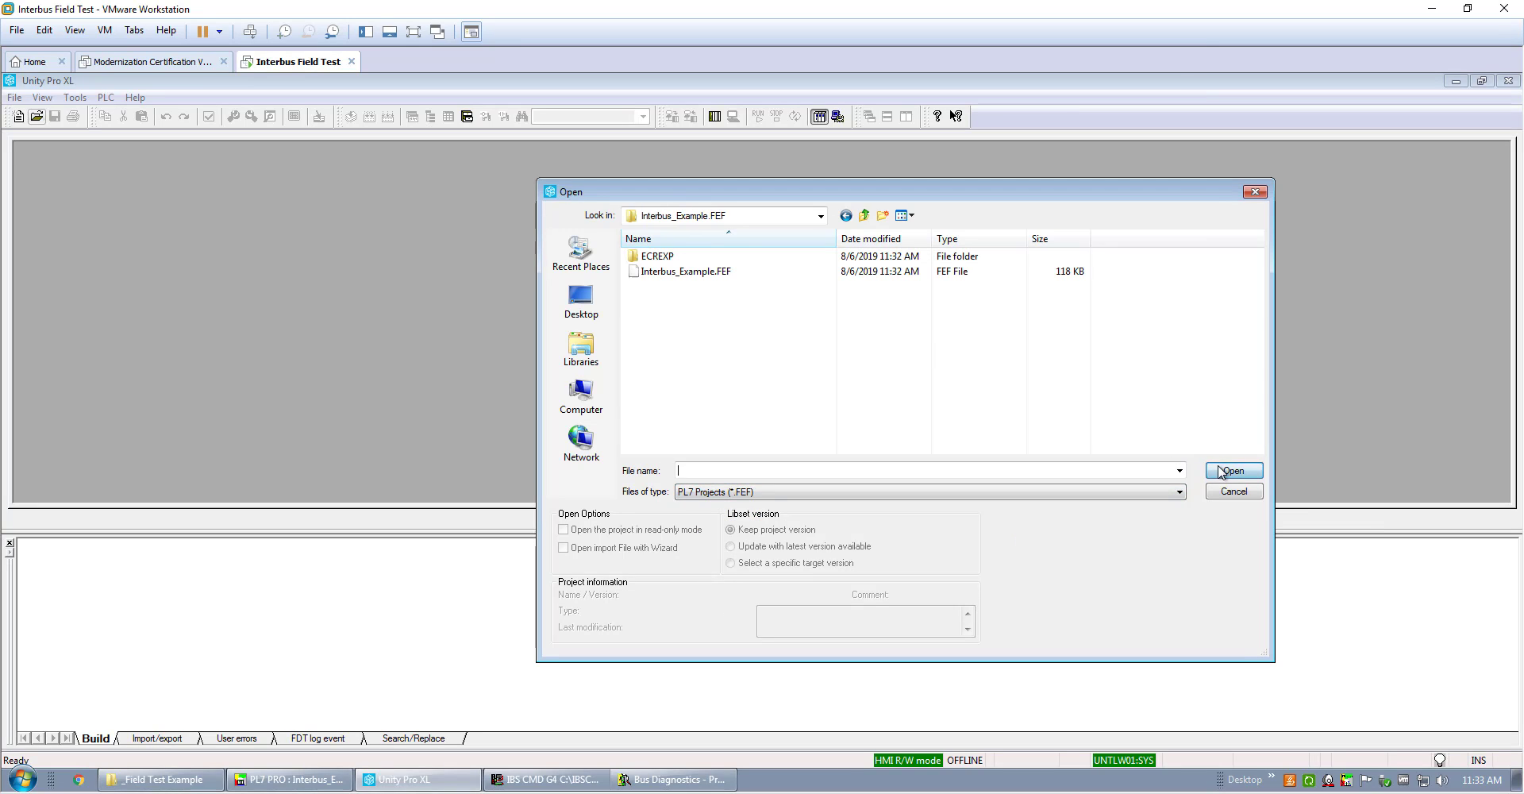
click(718, 272)
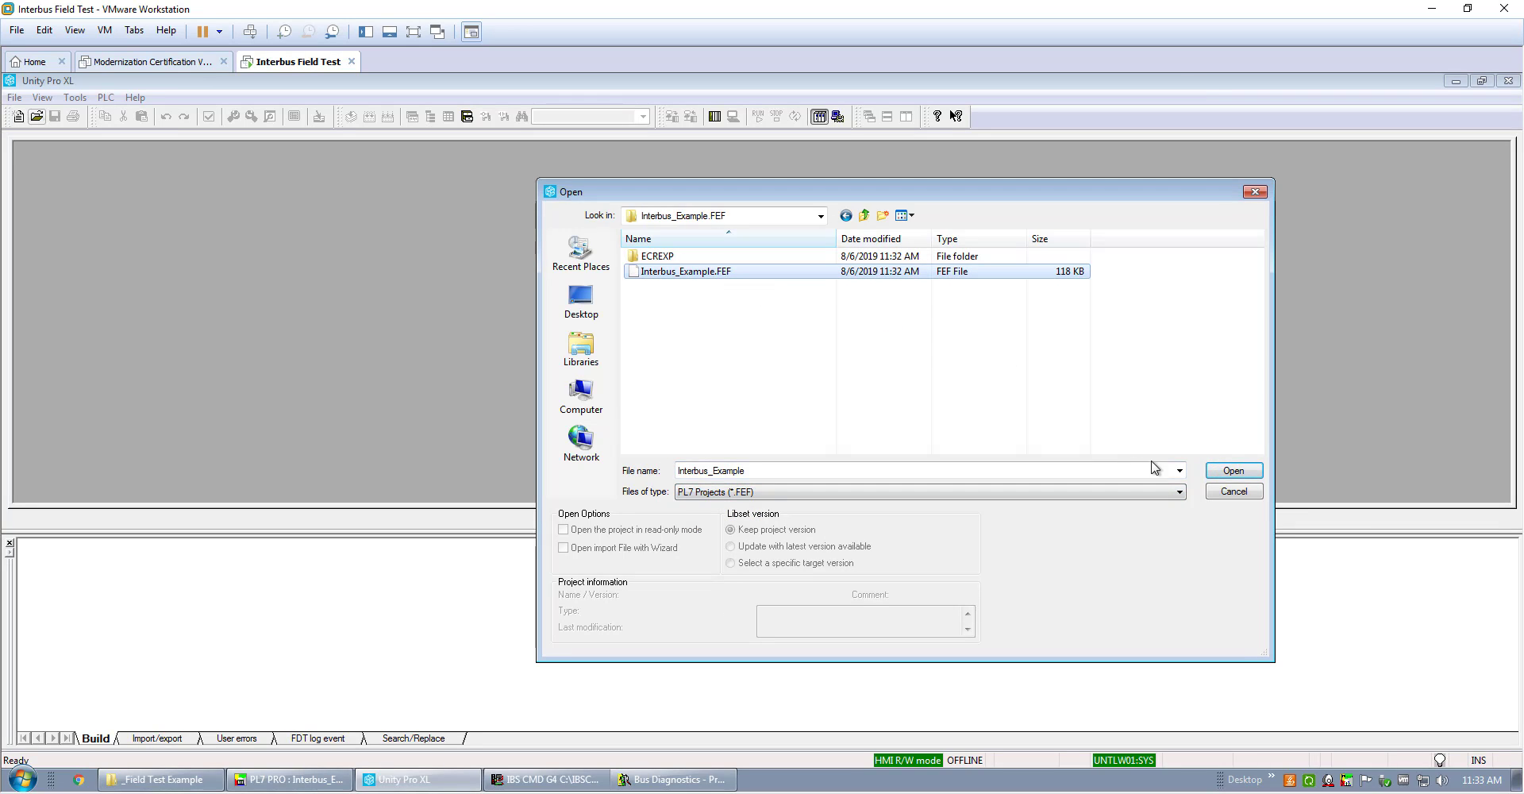
click(1229, 472)
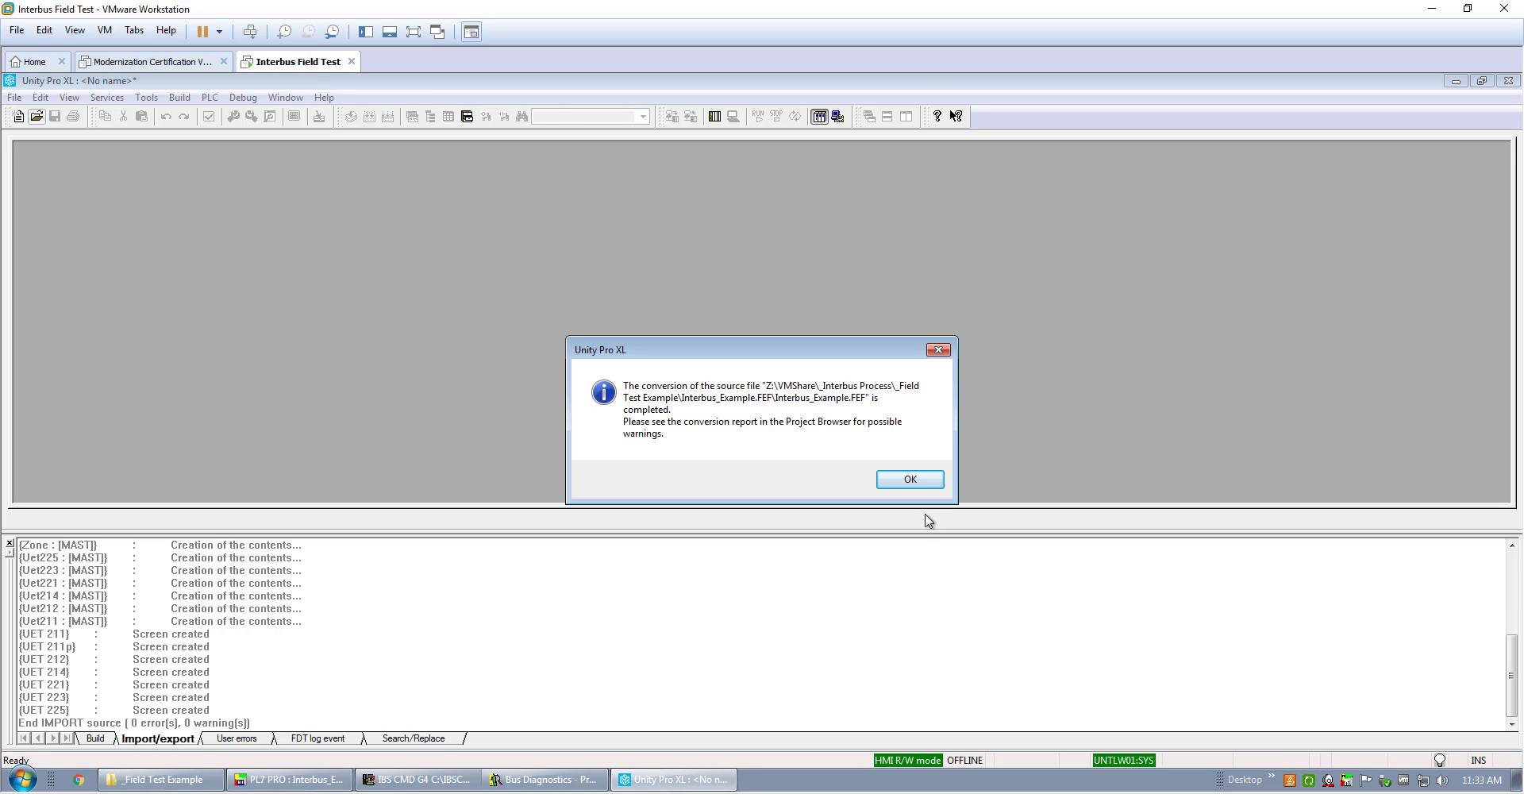
click(925, 481)
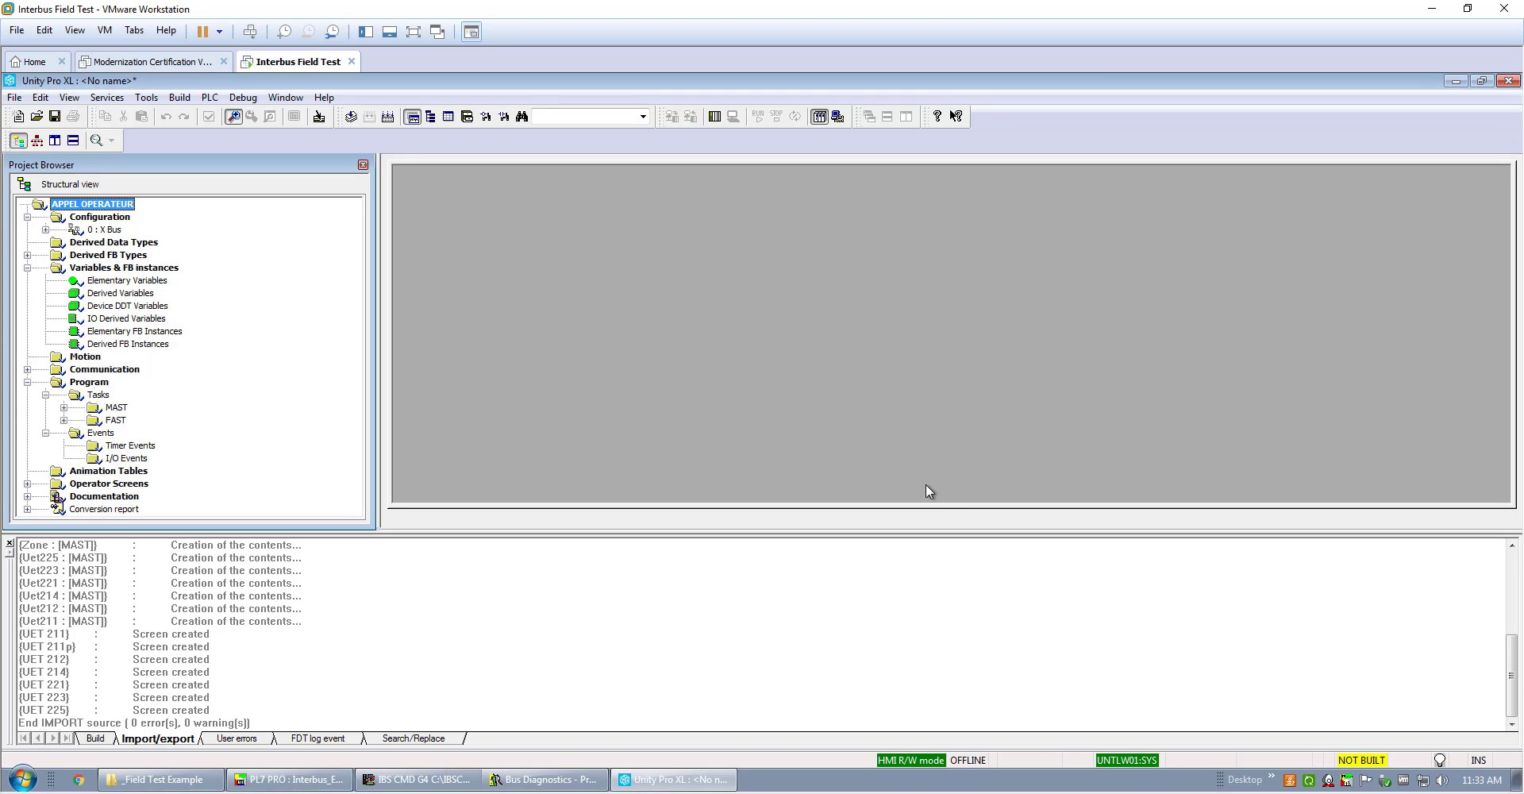
Open the X Bus configuration of the TSX RKY 6EX rack in the converted project.
click(46, 229)
click(129, 244)
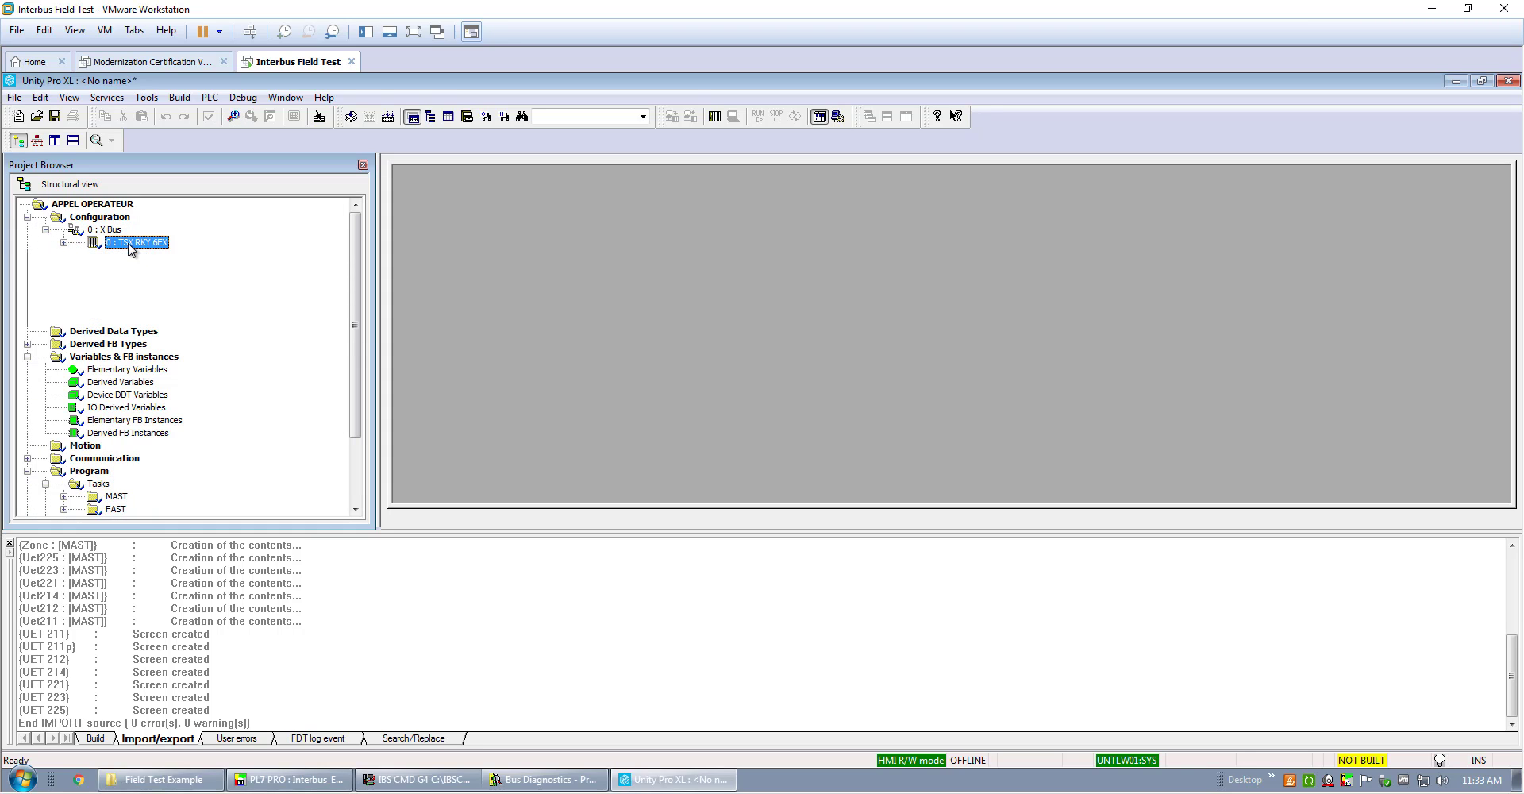
double_click(130, 244)
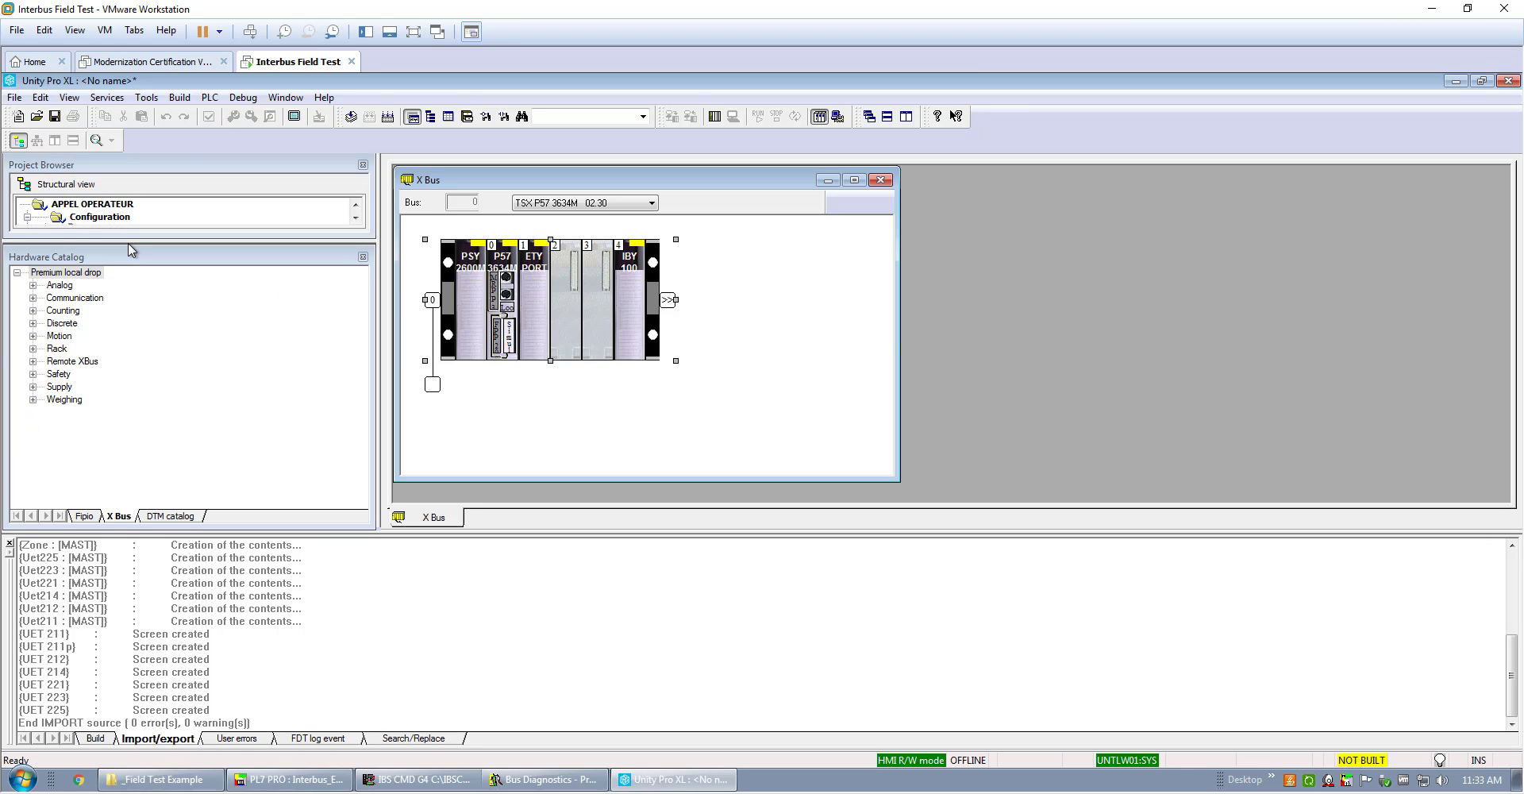
Compare the converted rack's slot 0 processor with the original hardware configuration in PL7 PRO, returning to Unity Pro XL.
click(503, 266)
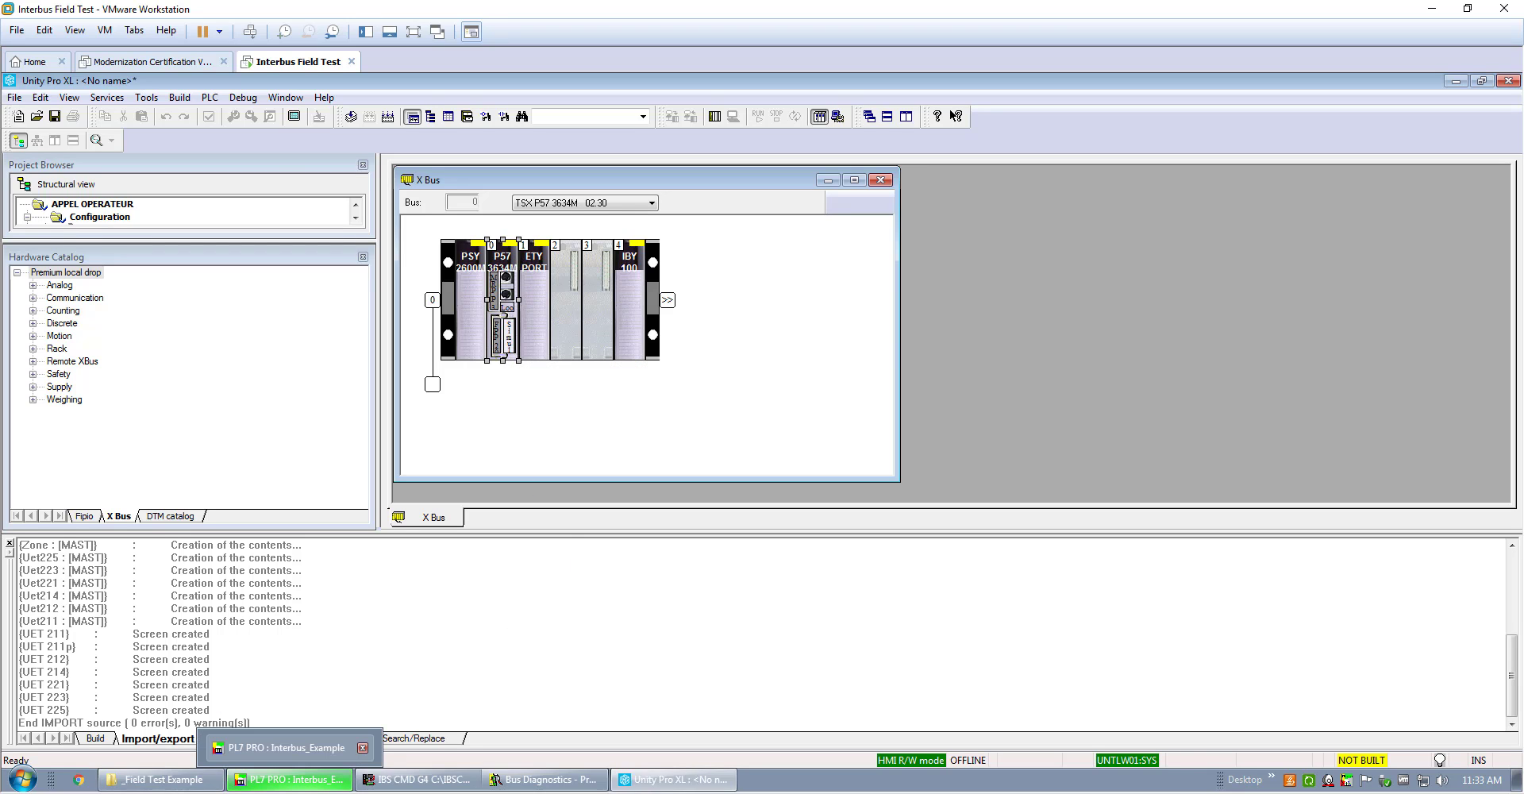
click(310, 785)
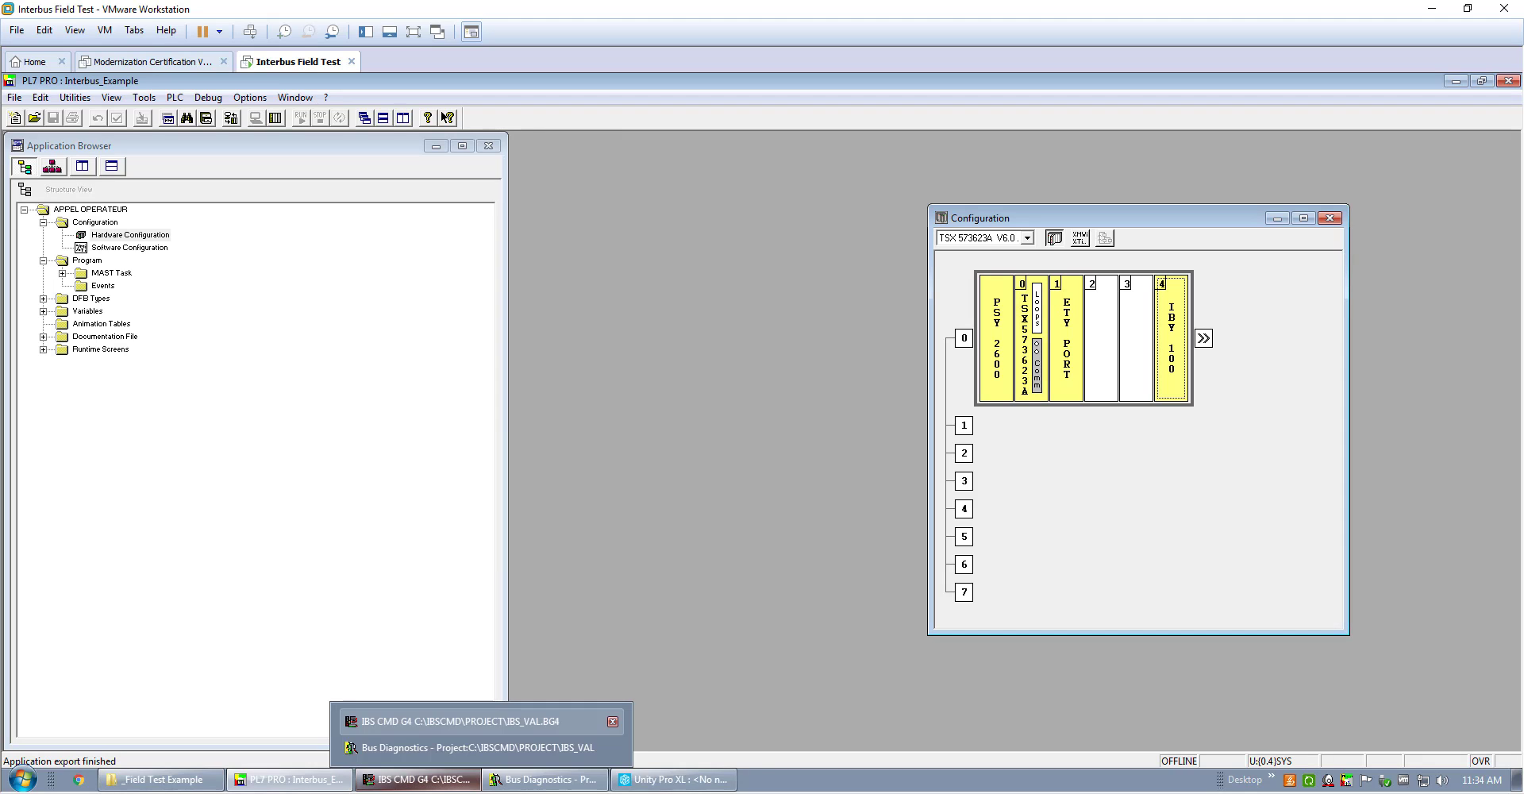
click(661, 777)
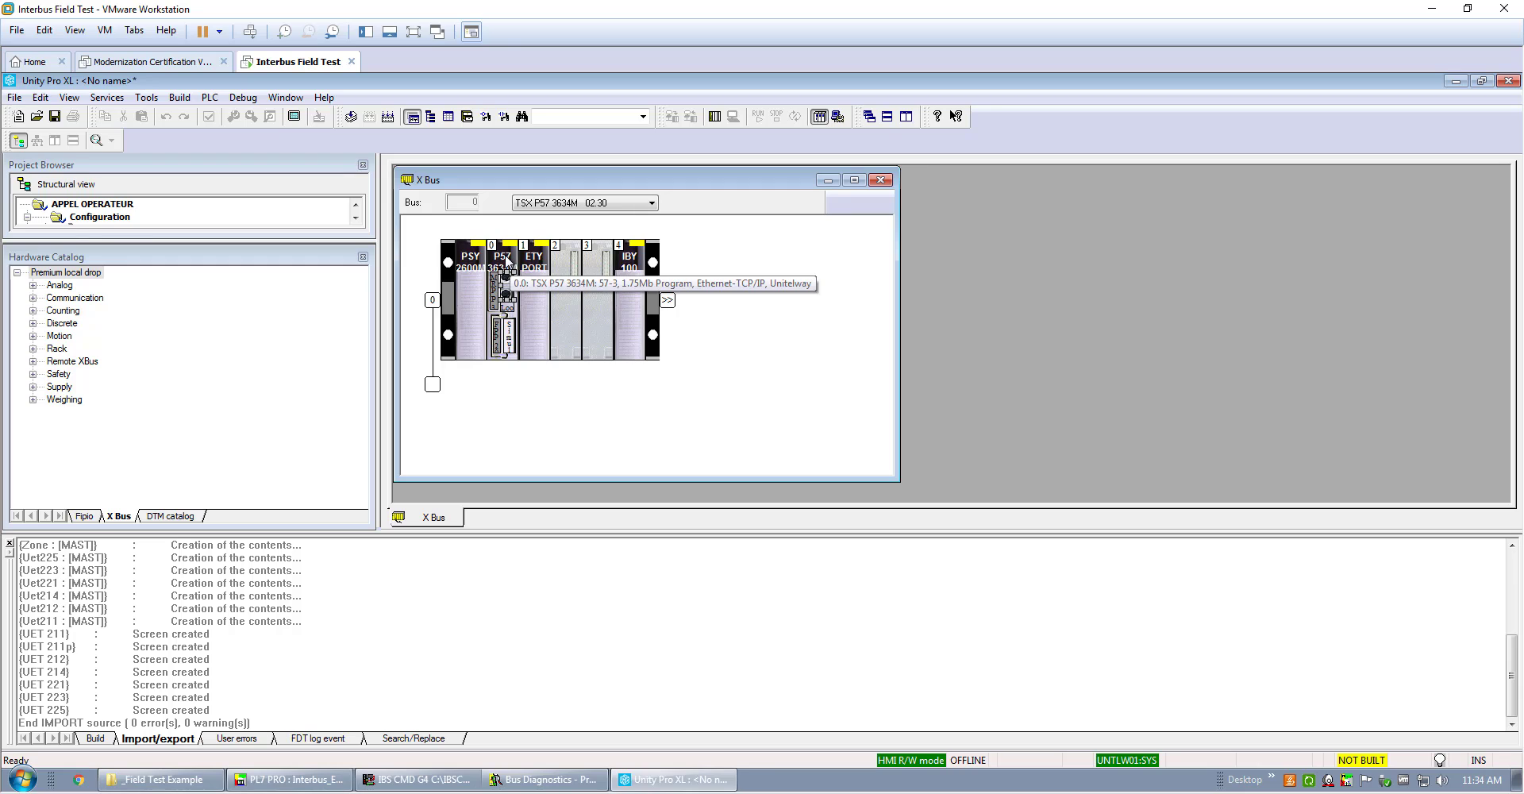
click(506, 265)
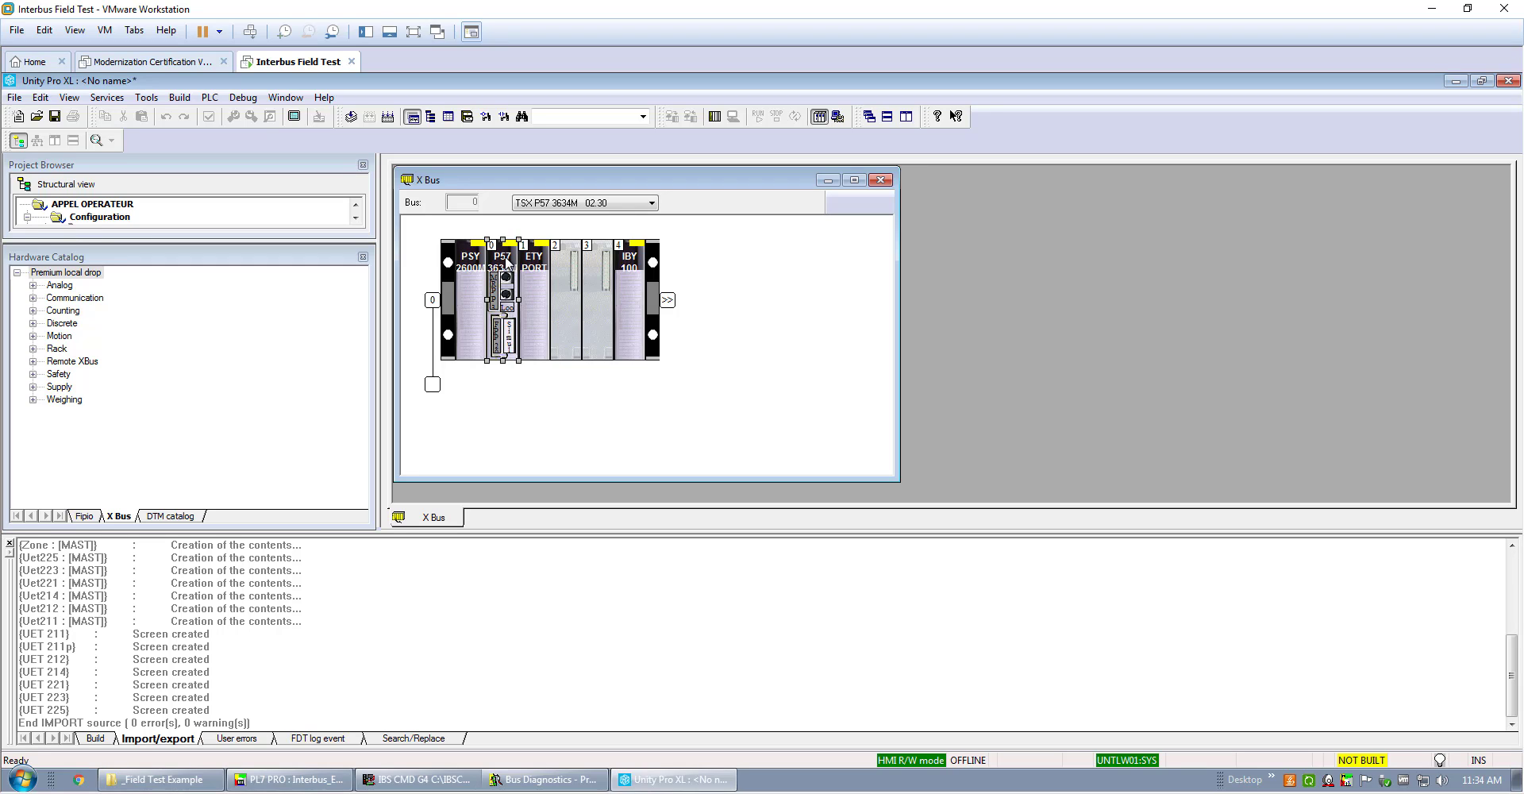
Close the Hardware Catalog, enlarge the Project Browser, and expand the MAST task's Sections to review the converted program.
click(363, 258)
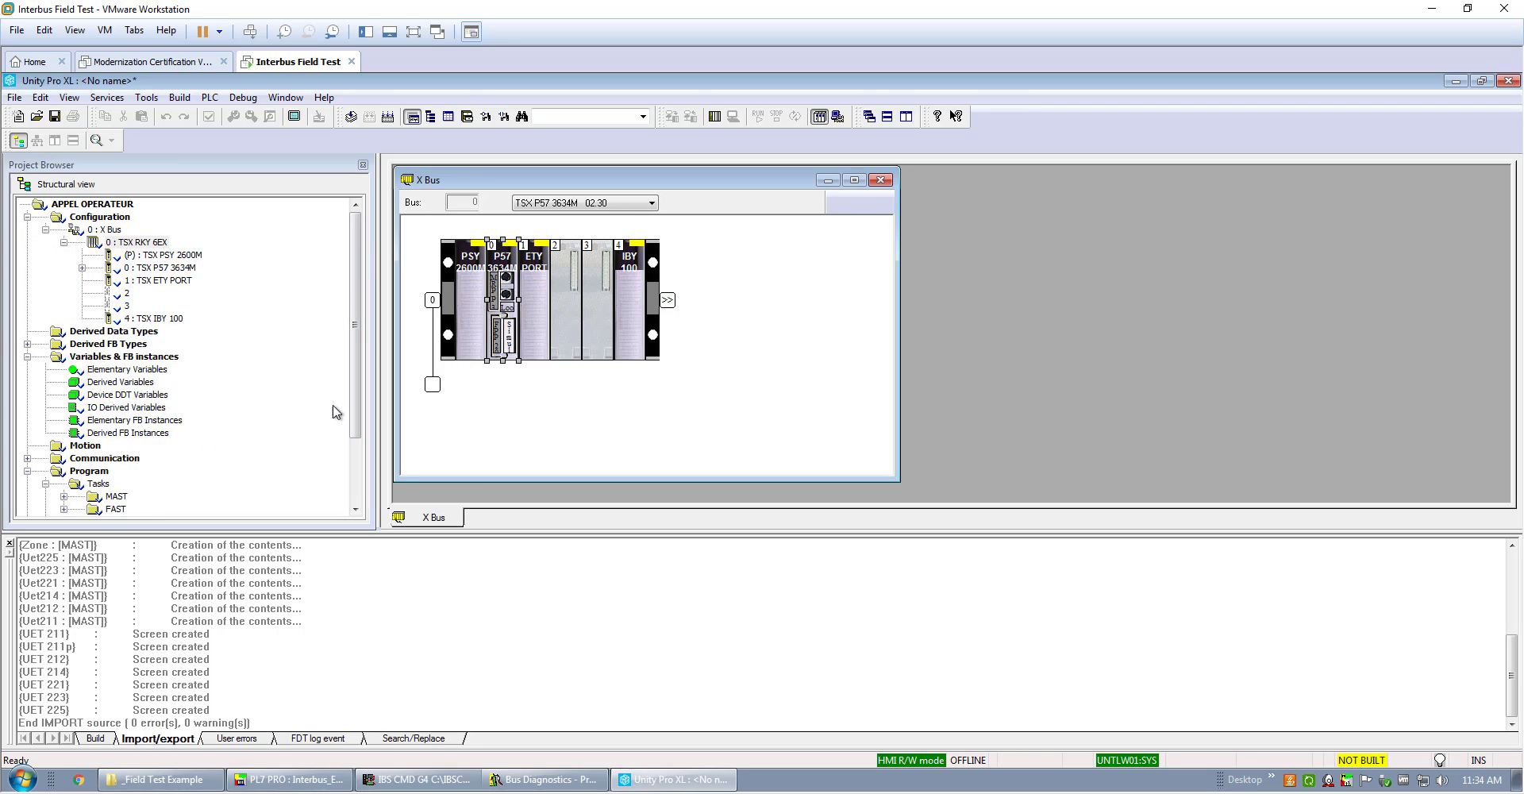
drag(356, 389, 356, 428)
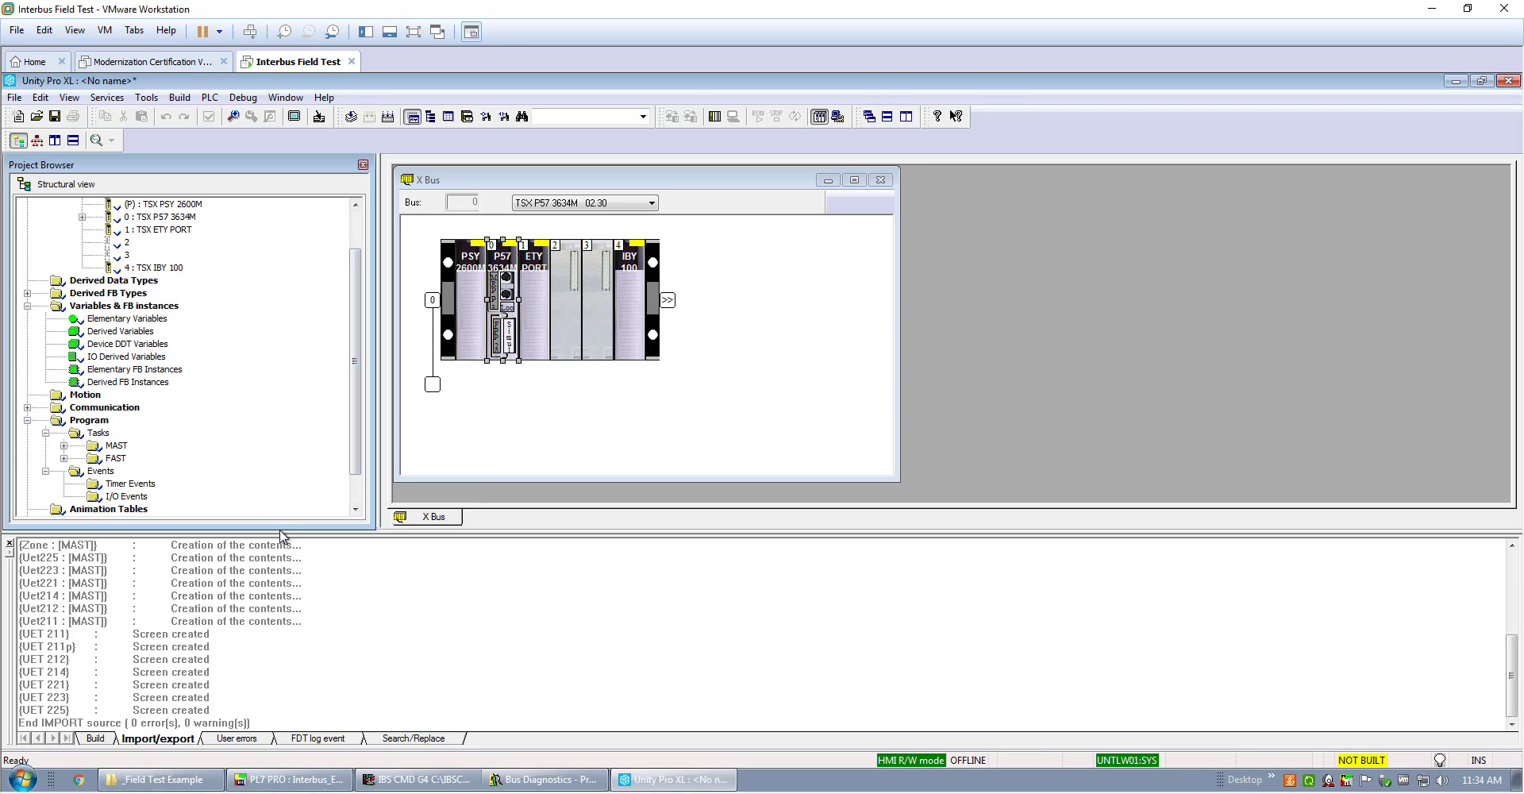
drag(280, 535, 280, 598)
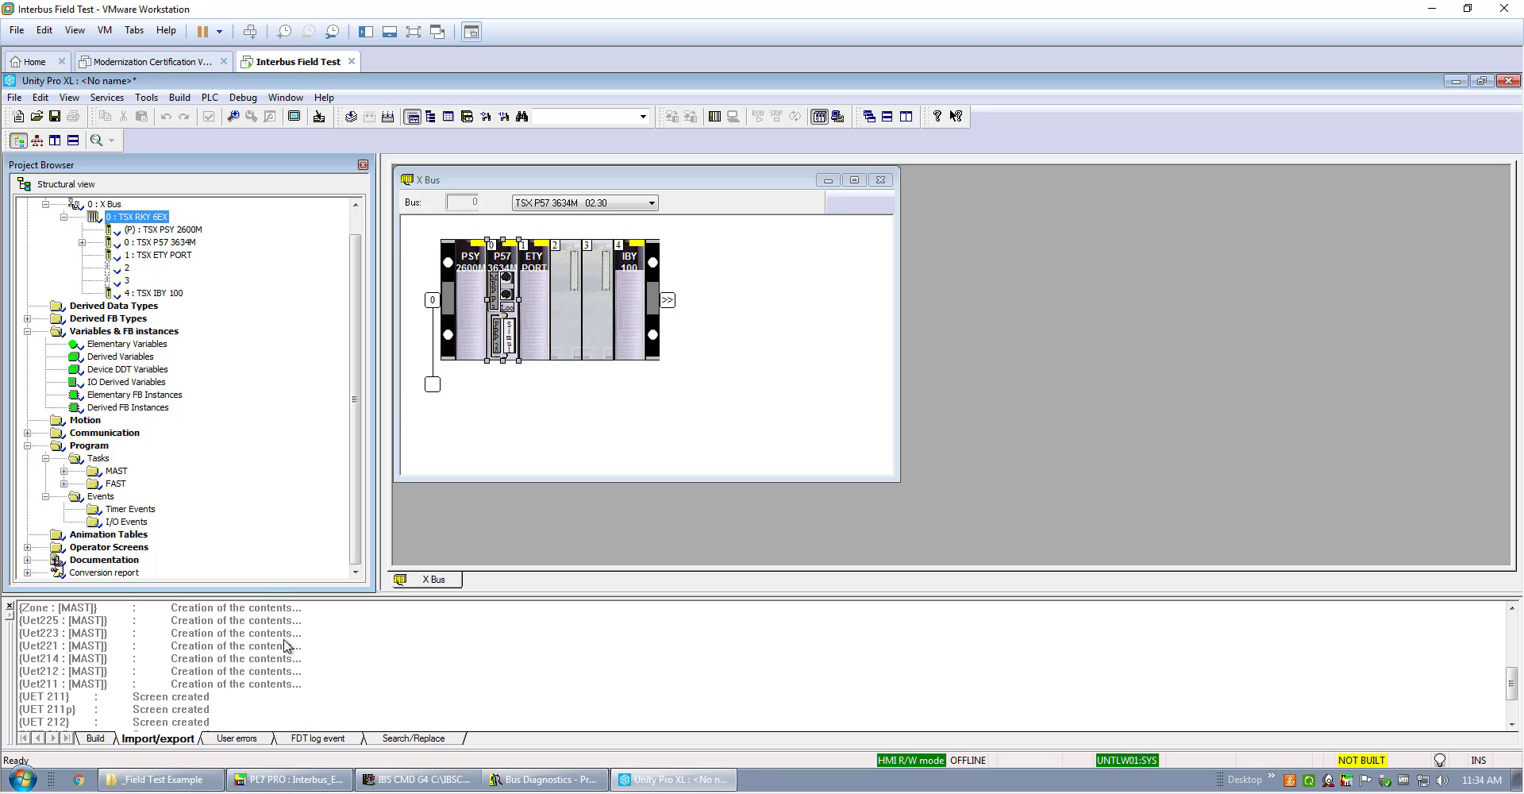
scroll(278, 670, down, 2)
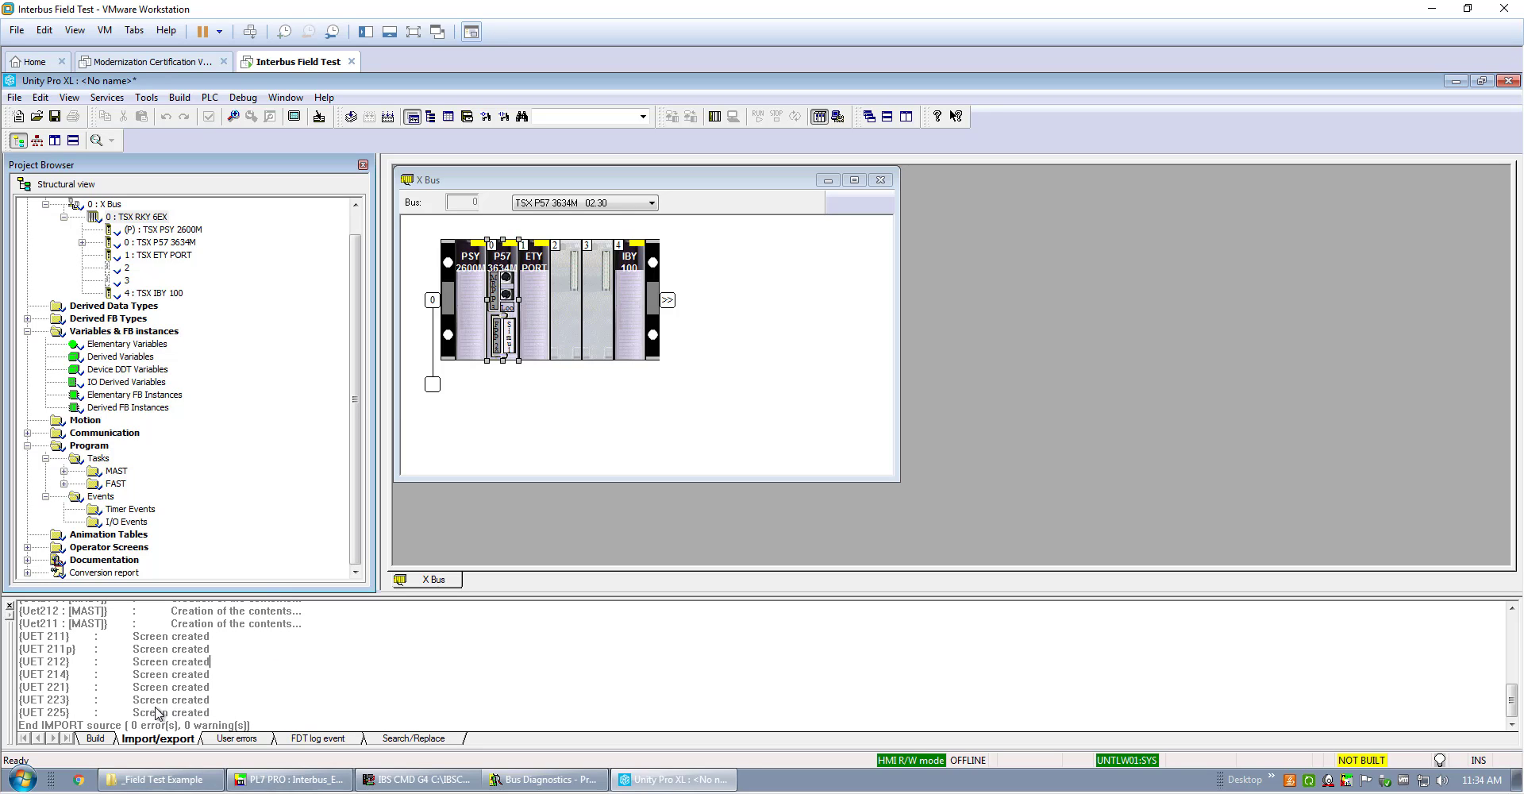
click(64, 472)
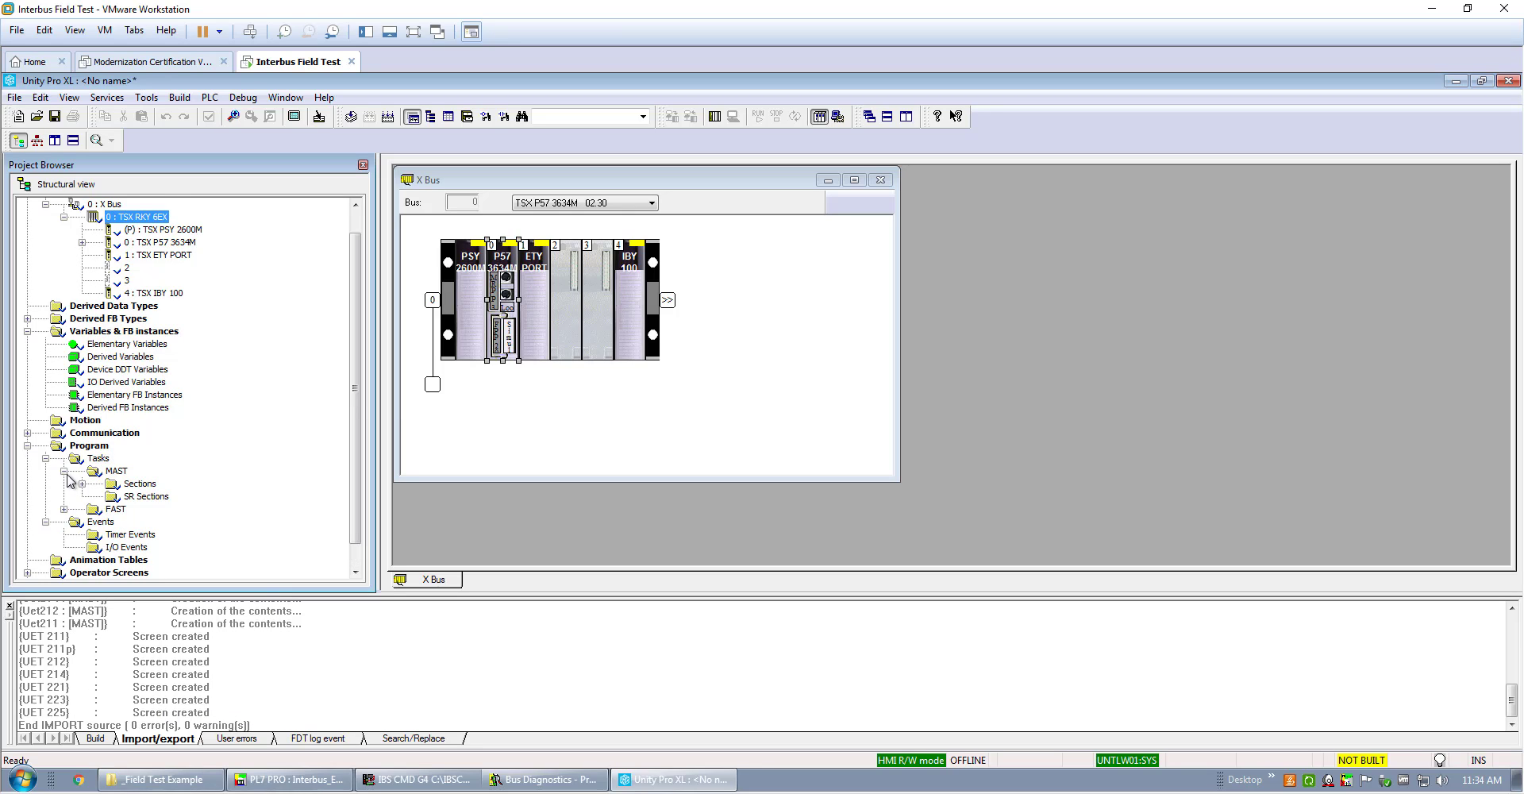
click(81, 483)
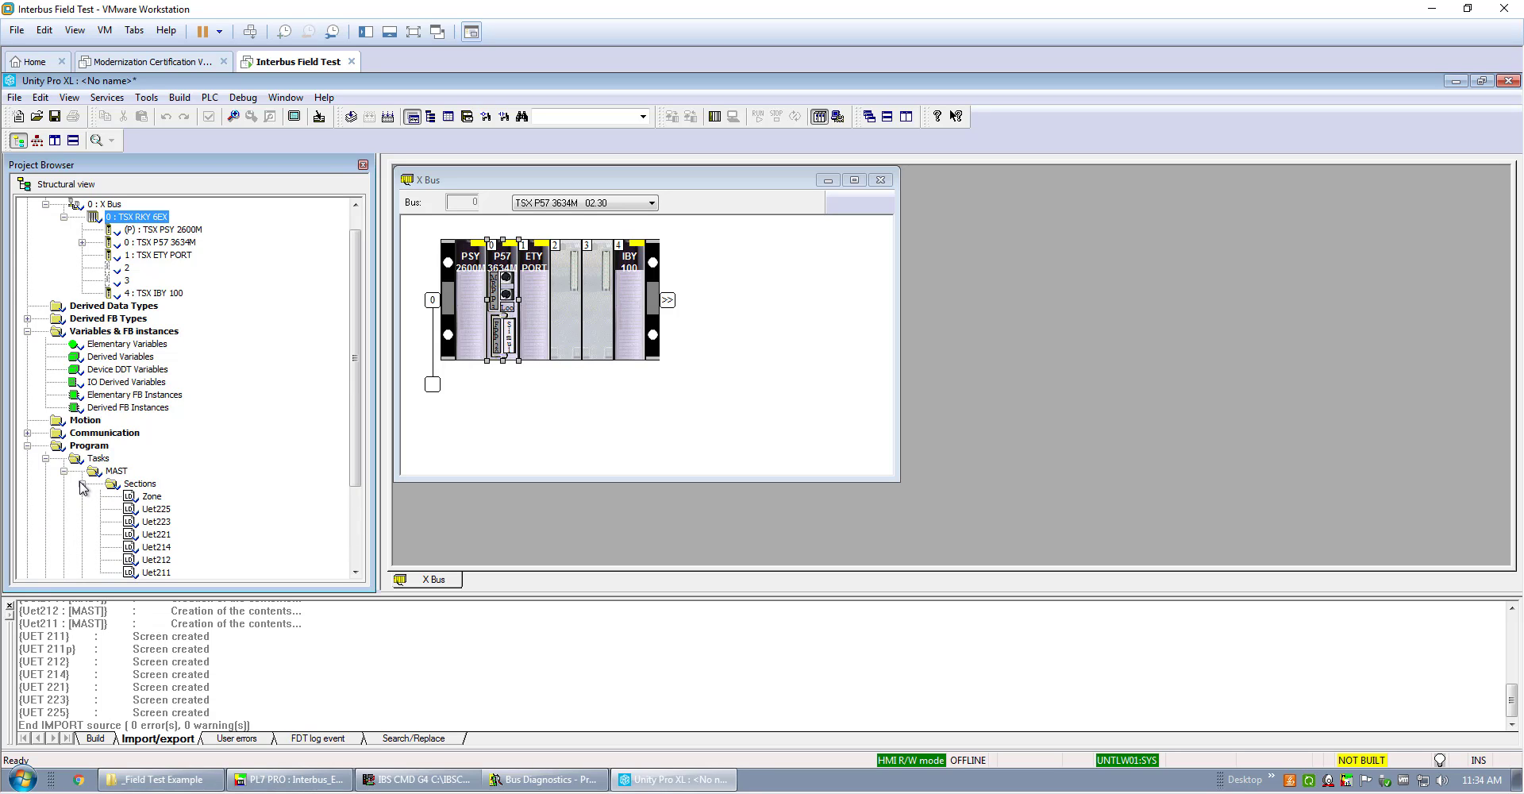
Open the Elementary Variables, sort them by address, enlarge the Data Editor, and review the variables starting at %IW0.4.0.0.
double_click(120, 344)
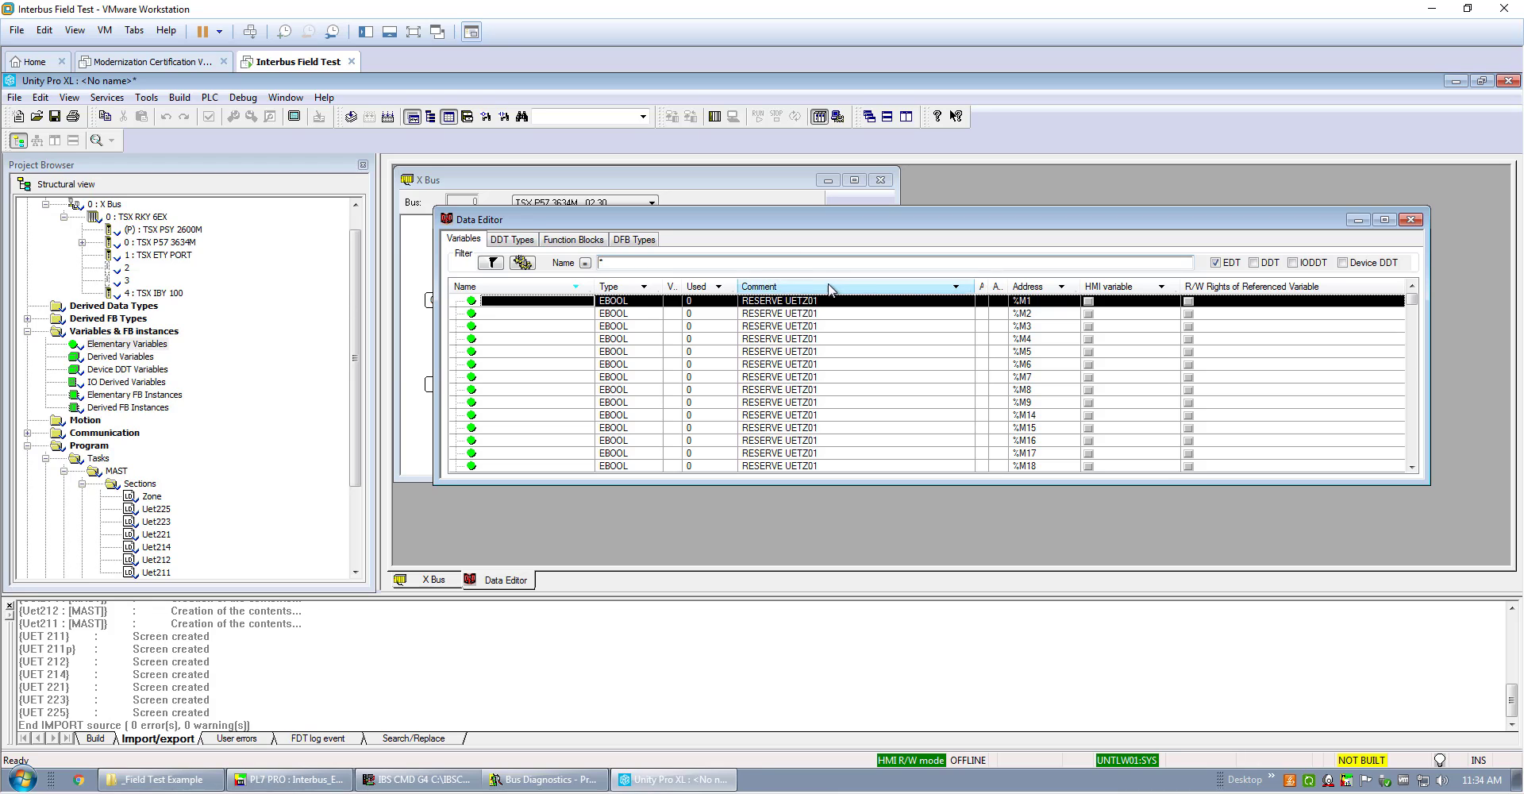
click(1044, 287)
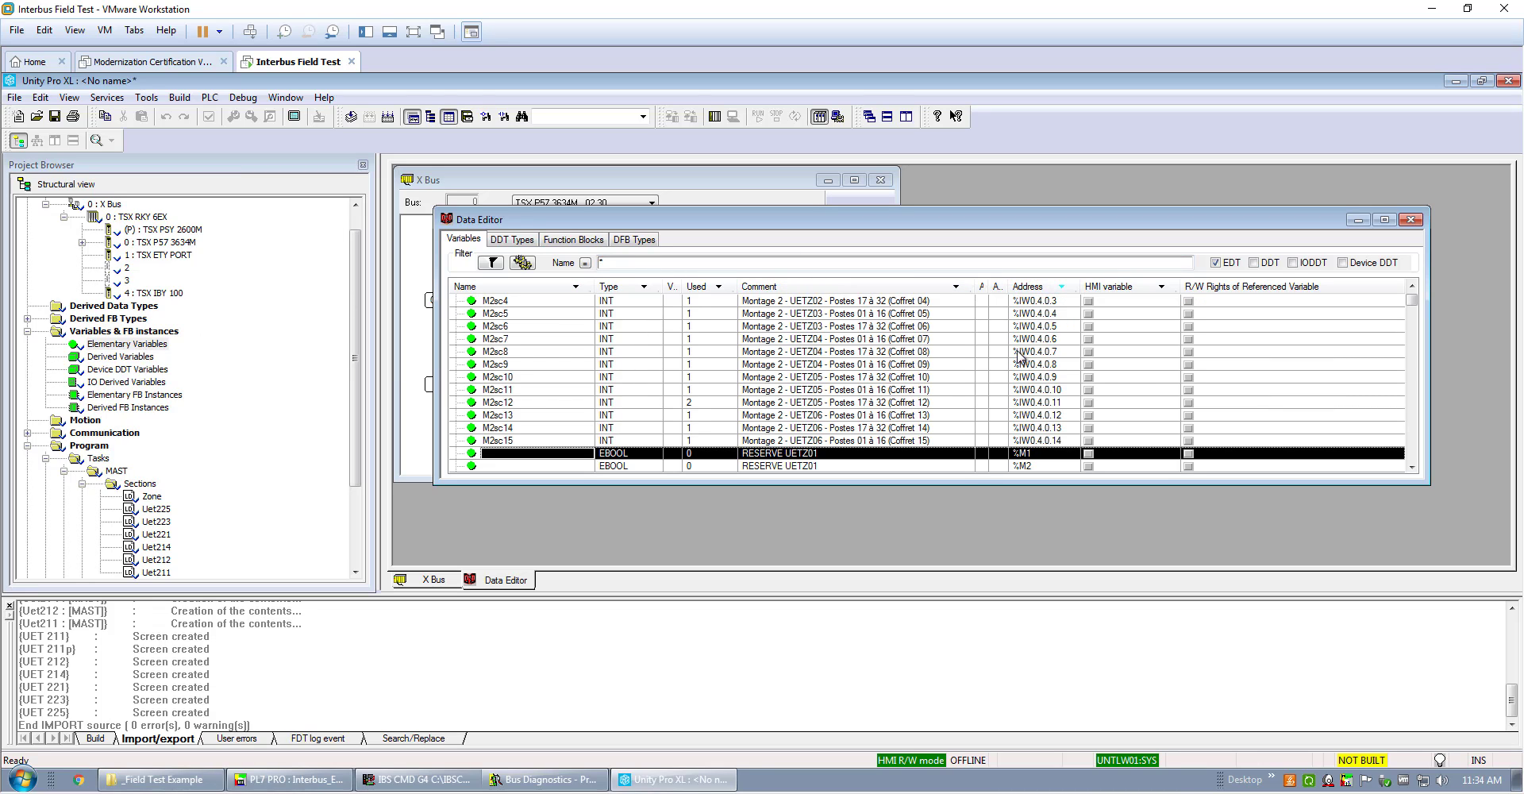
drag(968, 485, 949, 565)
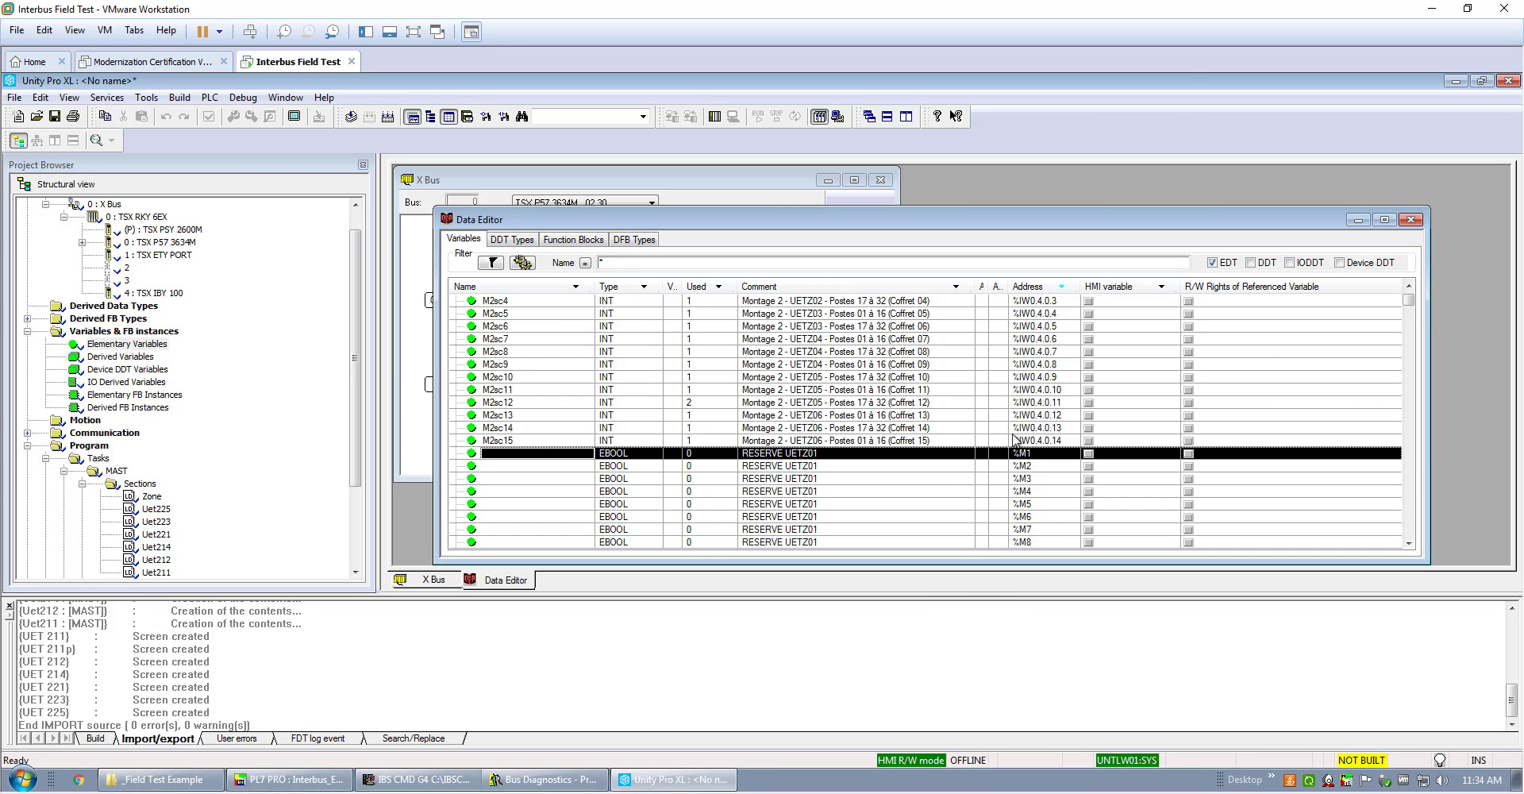
scroll(1044, 319, up, 1)
click(1044, 304)
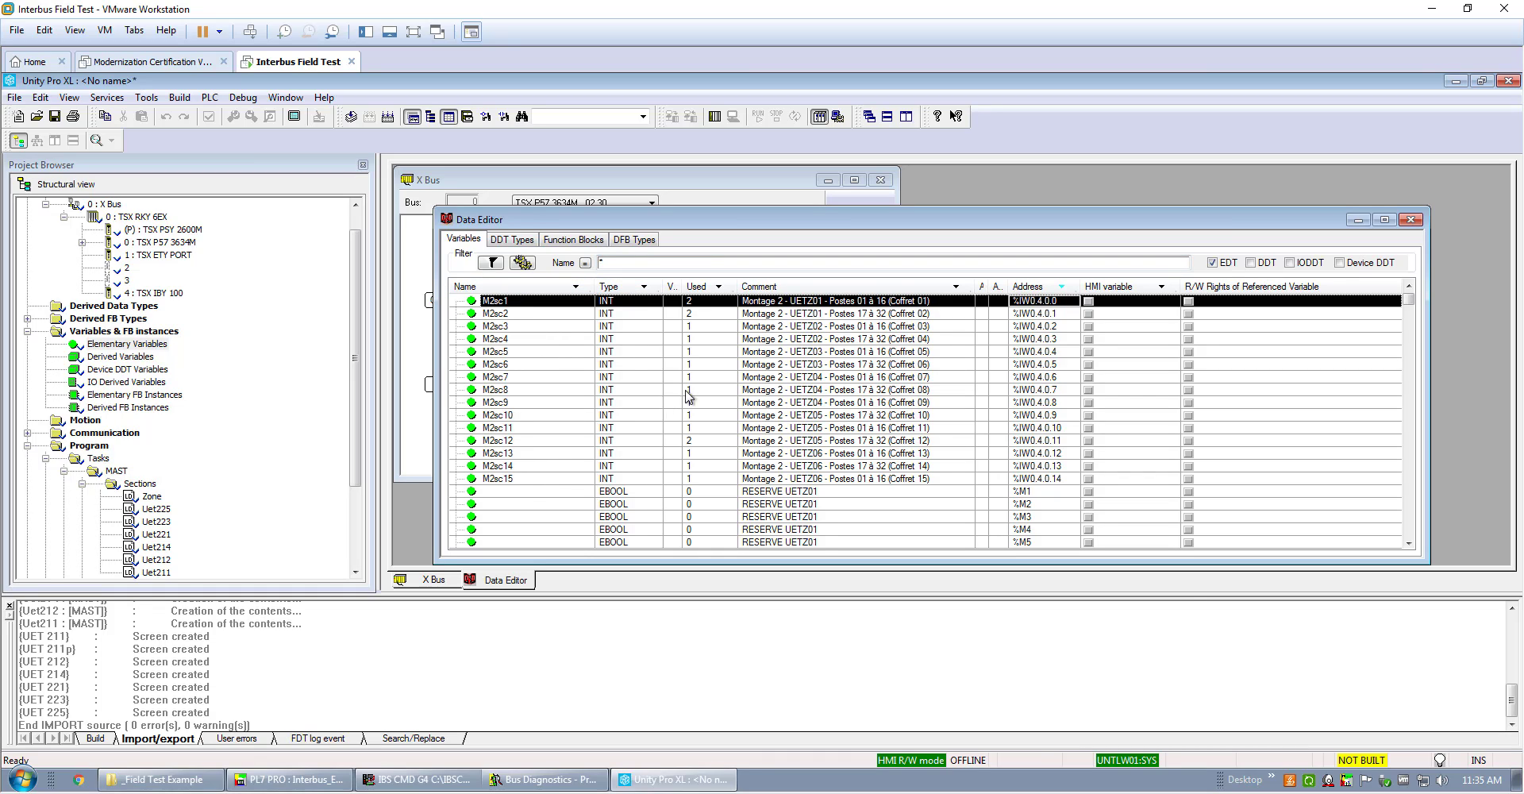
Review the topologically addressed variables, bring the X Bus window to the front, and rebuild the entire project.
click(1053, 354)
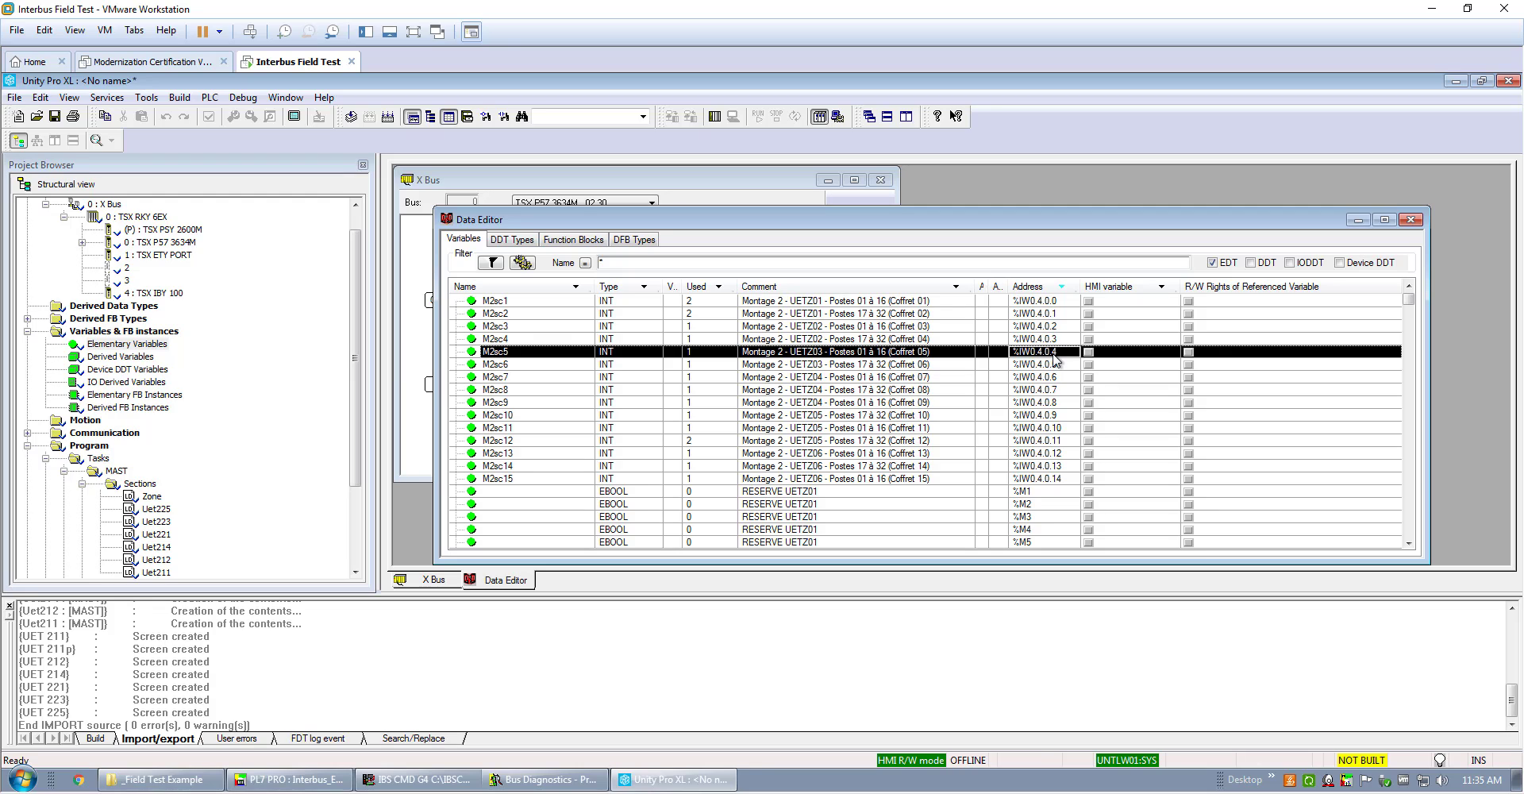
click(640, 178)
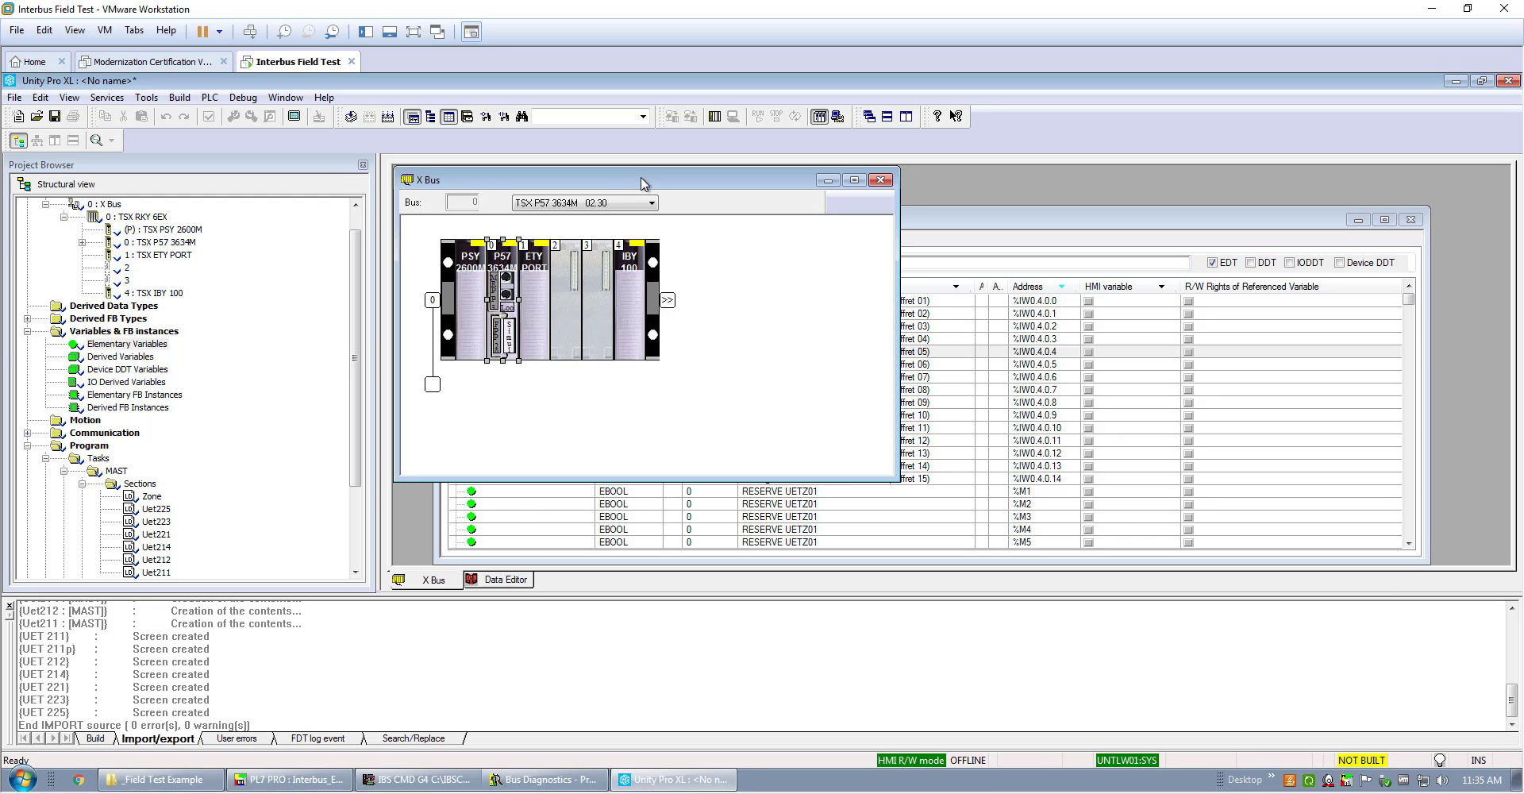
click(179, 96)
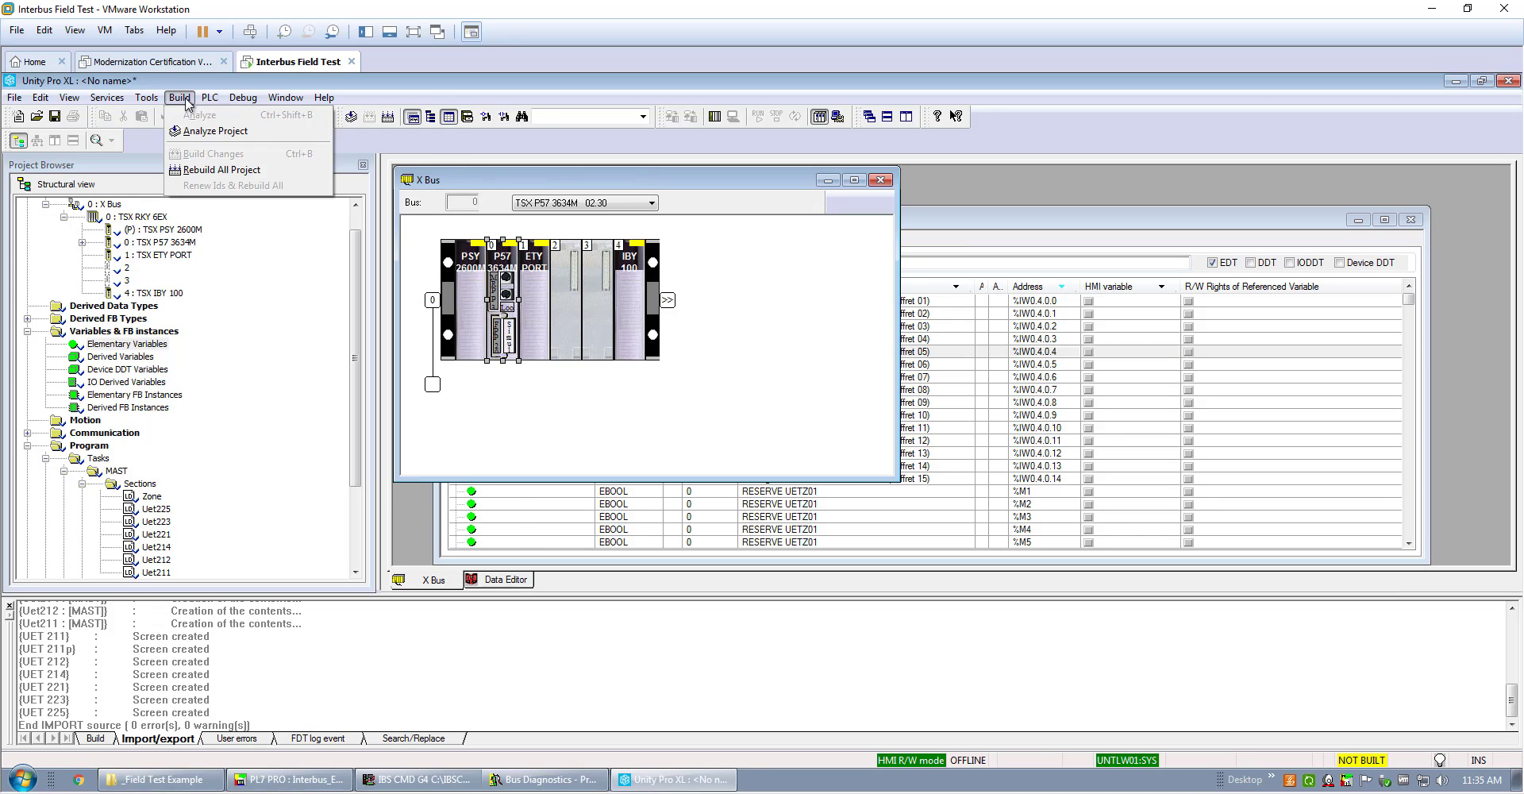
click(221, 170)
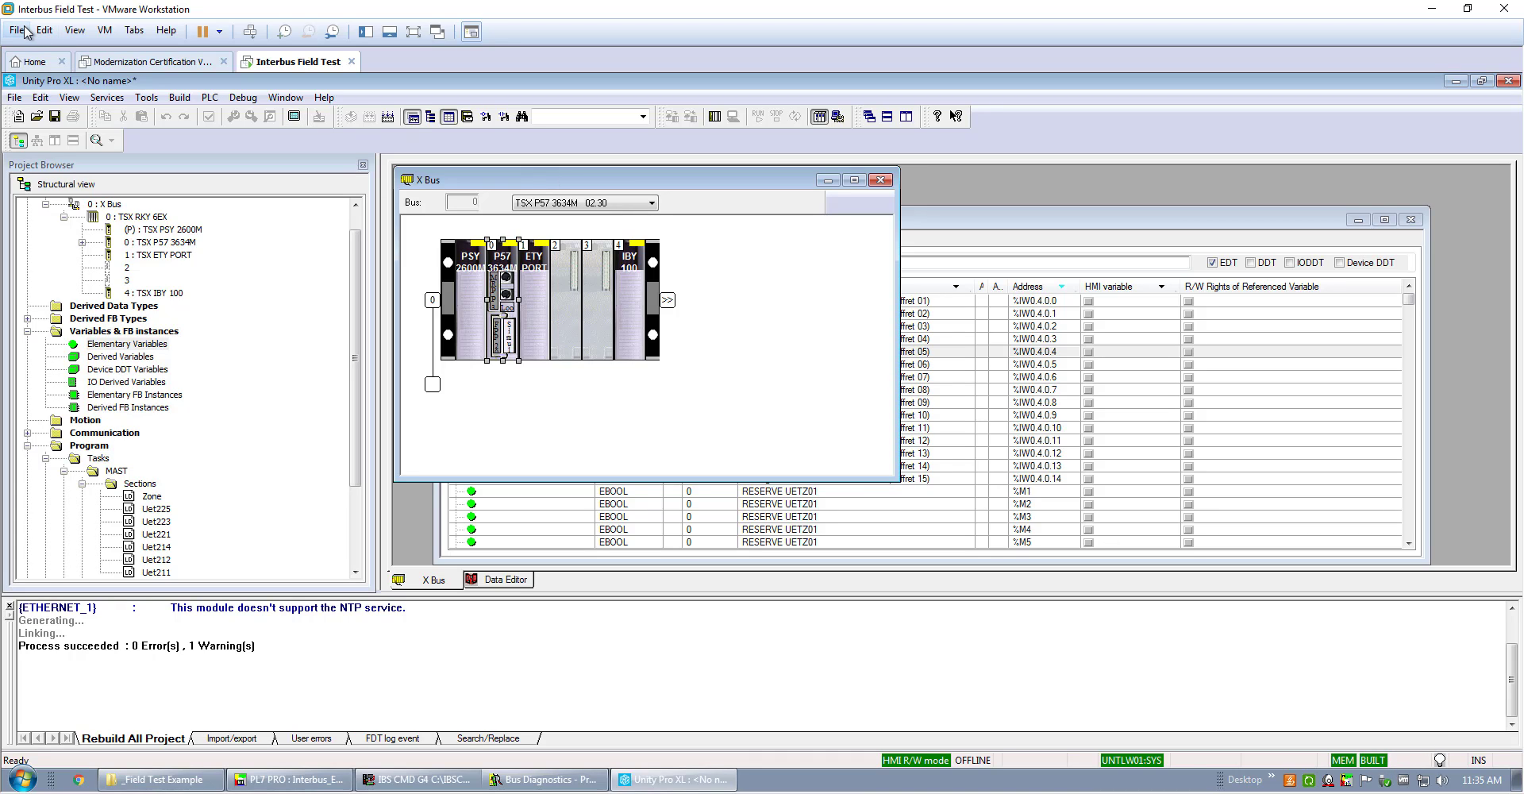
Start exporting the project and set the destination to VMShare\_Interbus Process\_Field Test Example on the Shared Folders (Z:) drive.
click(15, 97)
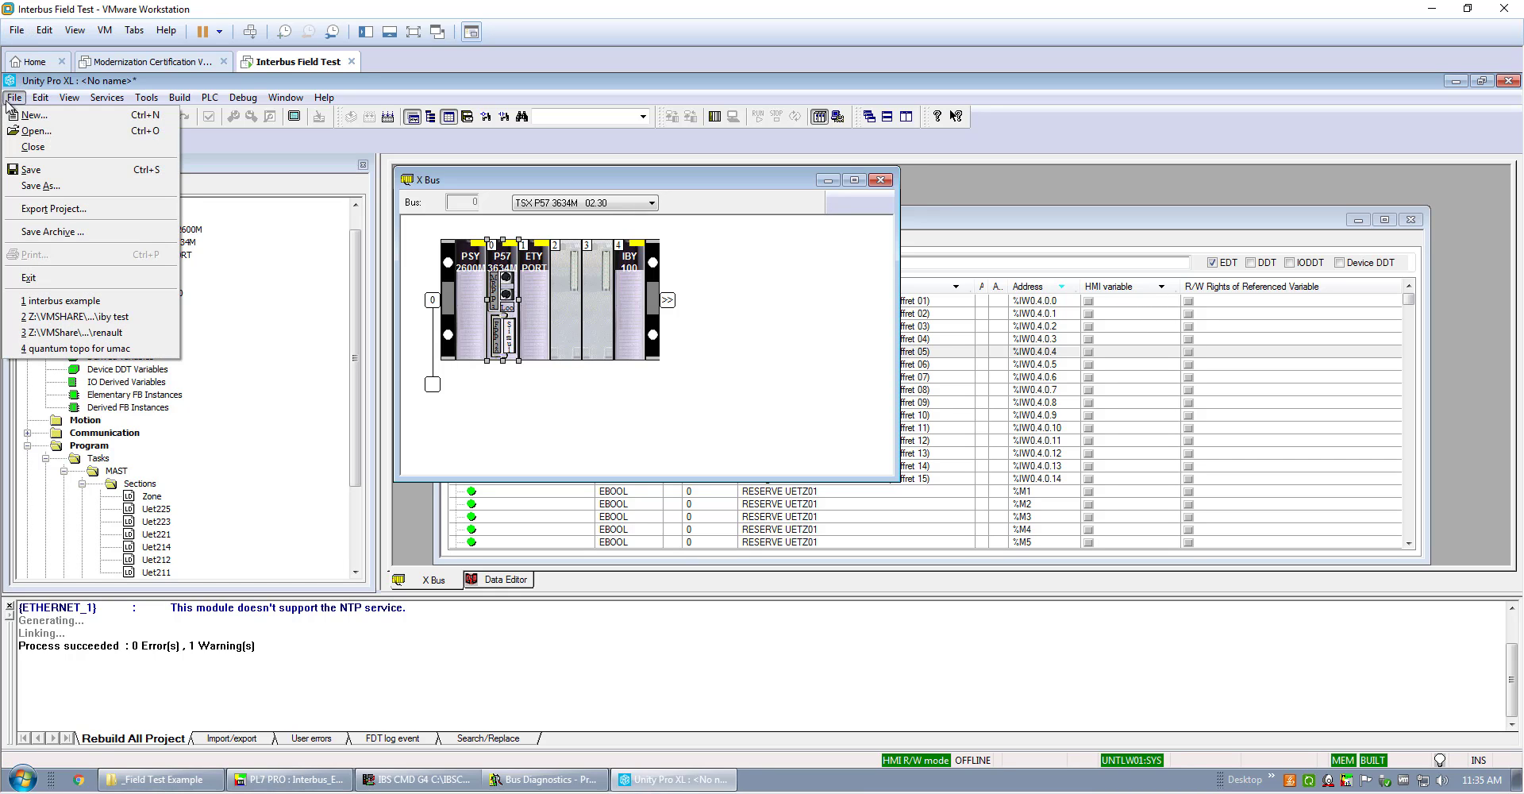
click(56, 208)
click(581, 393)
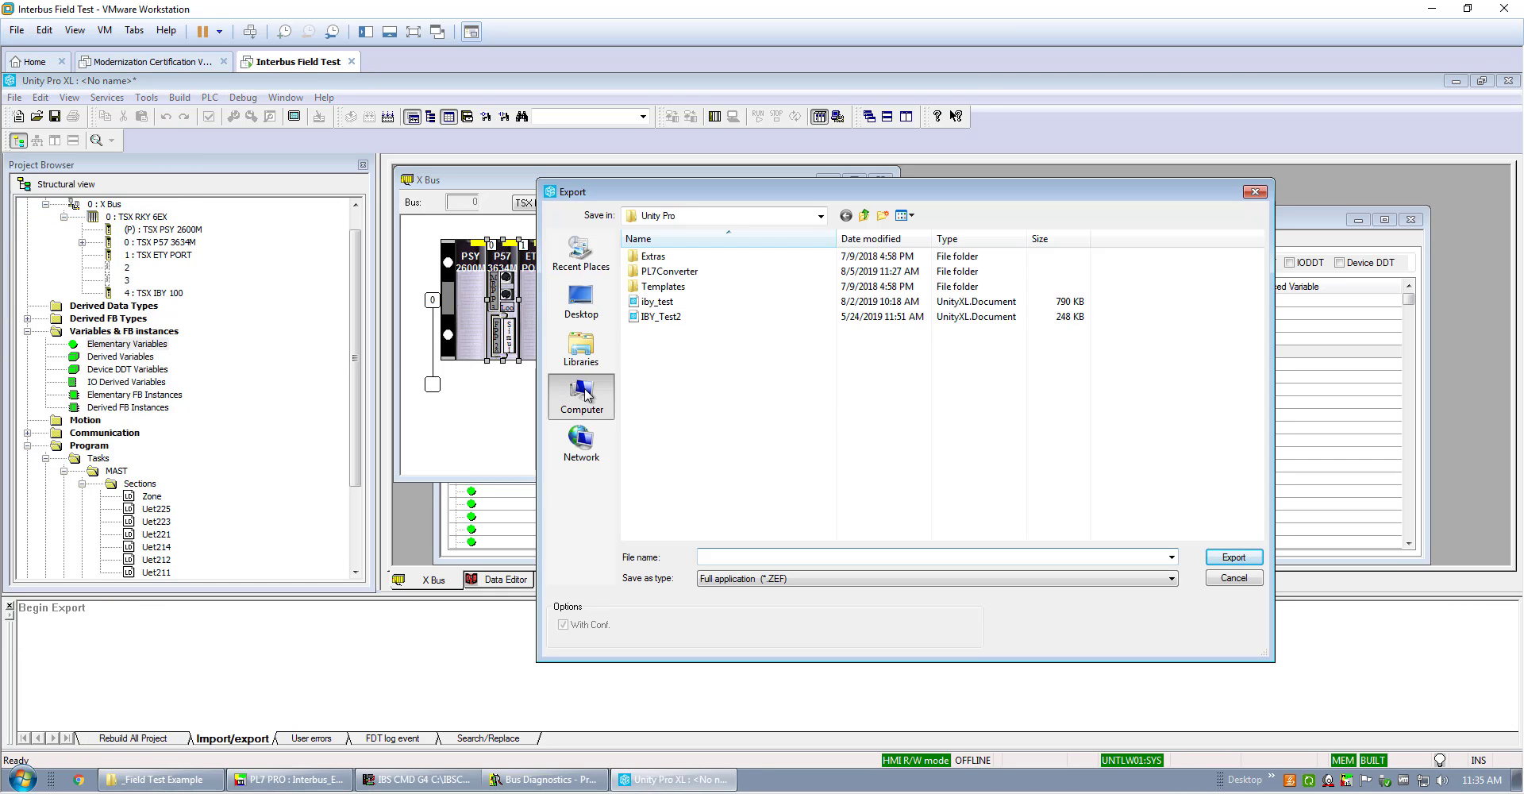
double_click(707, 394)
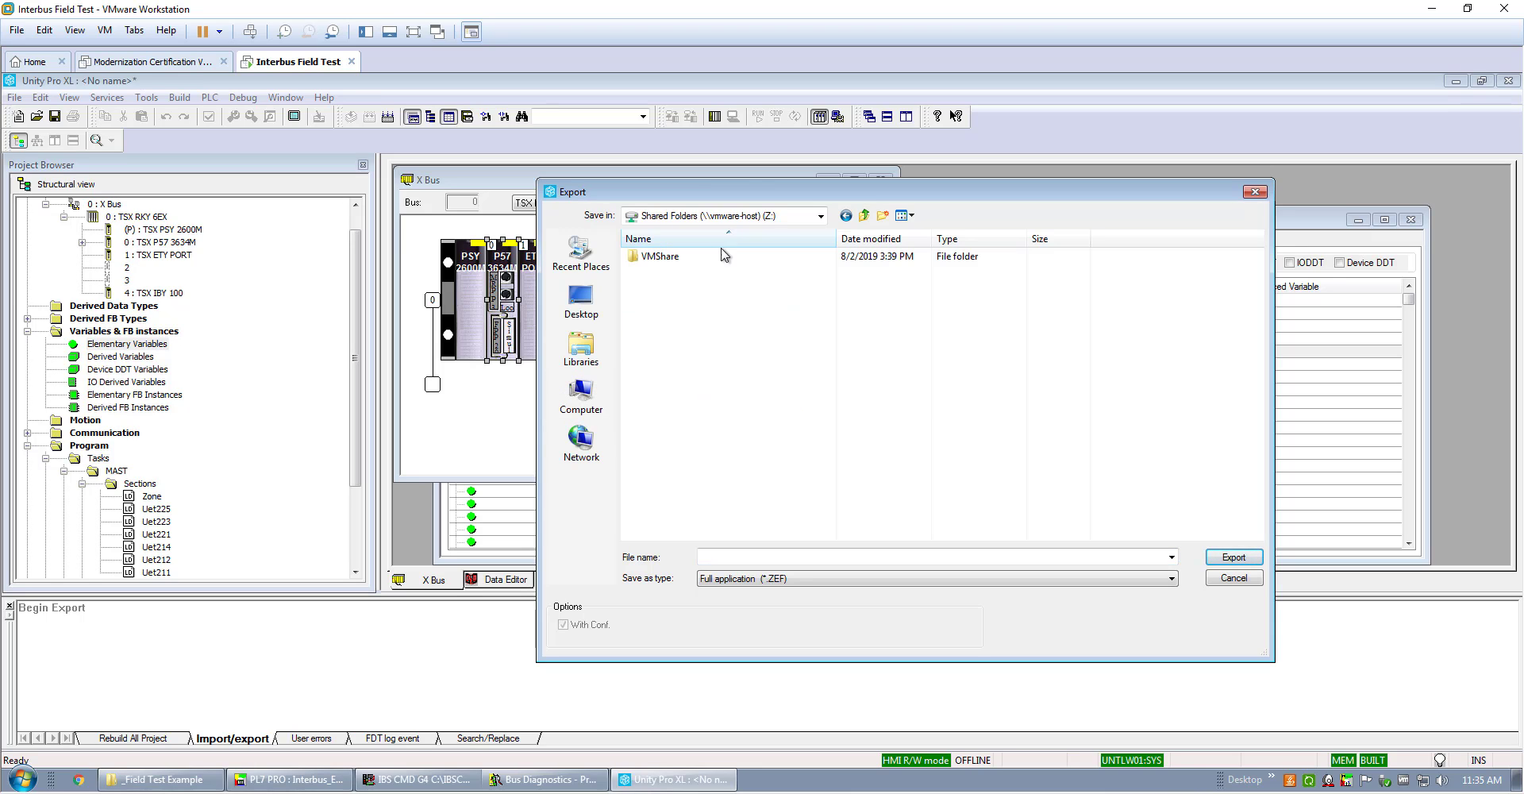
double_click(698, 256)
double_click(698, 339)
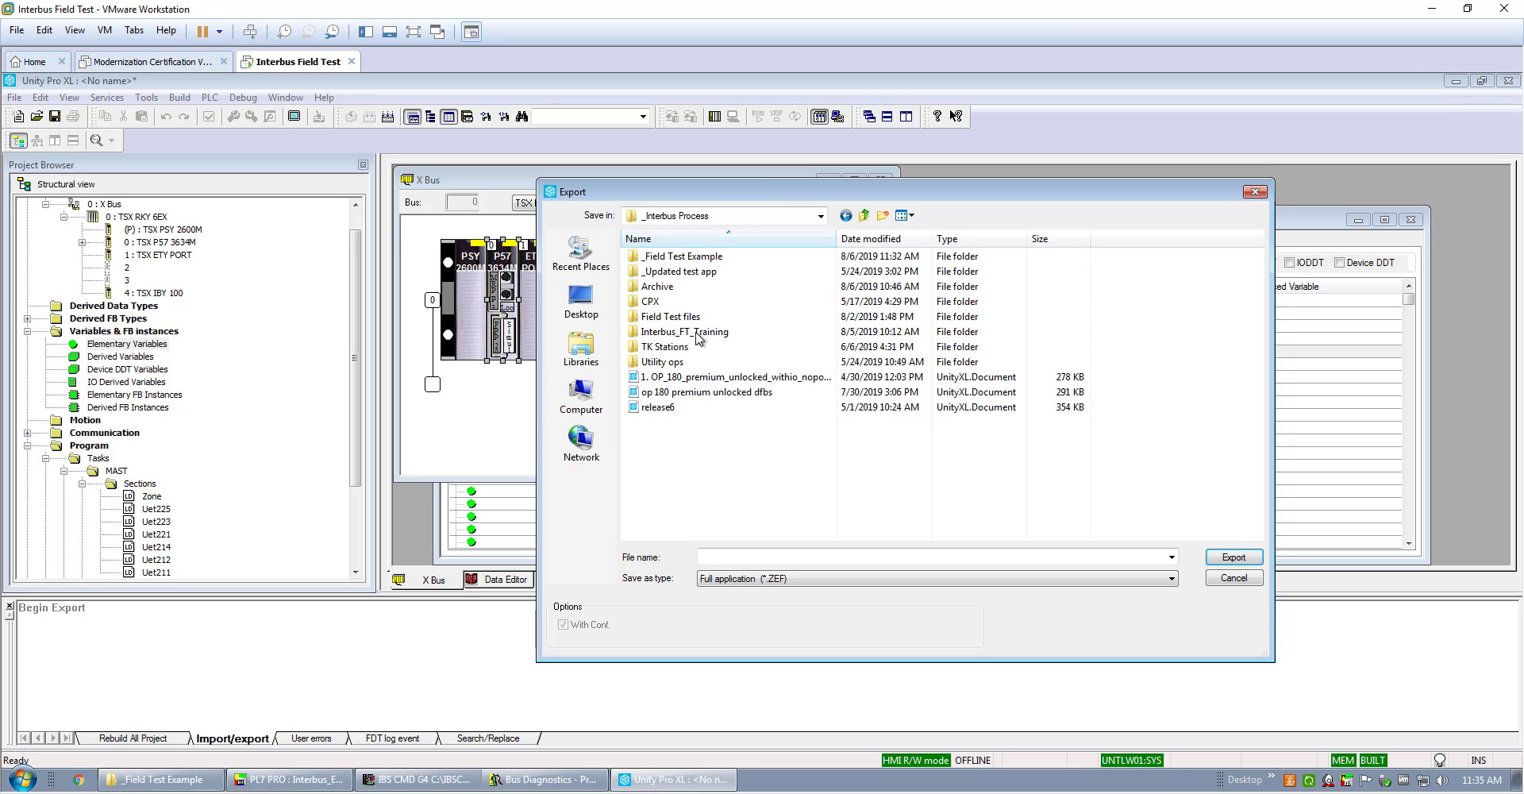
double_click(698, 257)
click(696, 257)
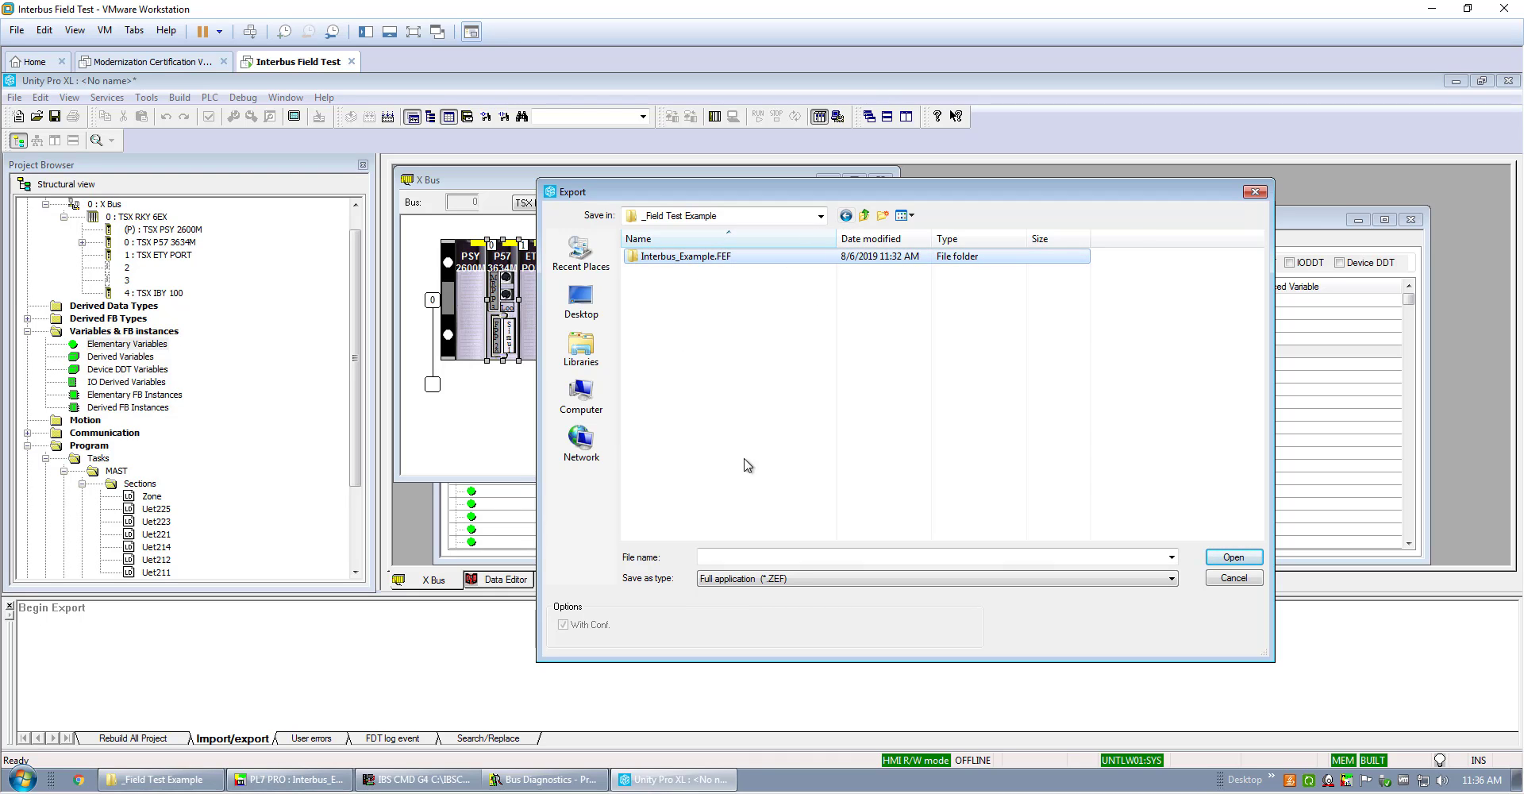
click(863, 215)
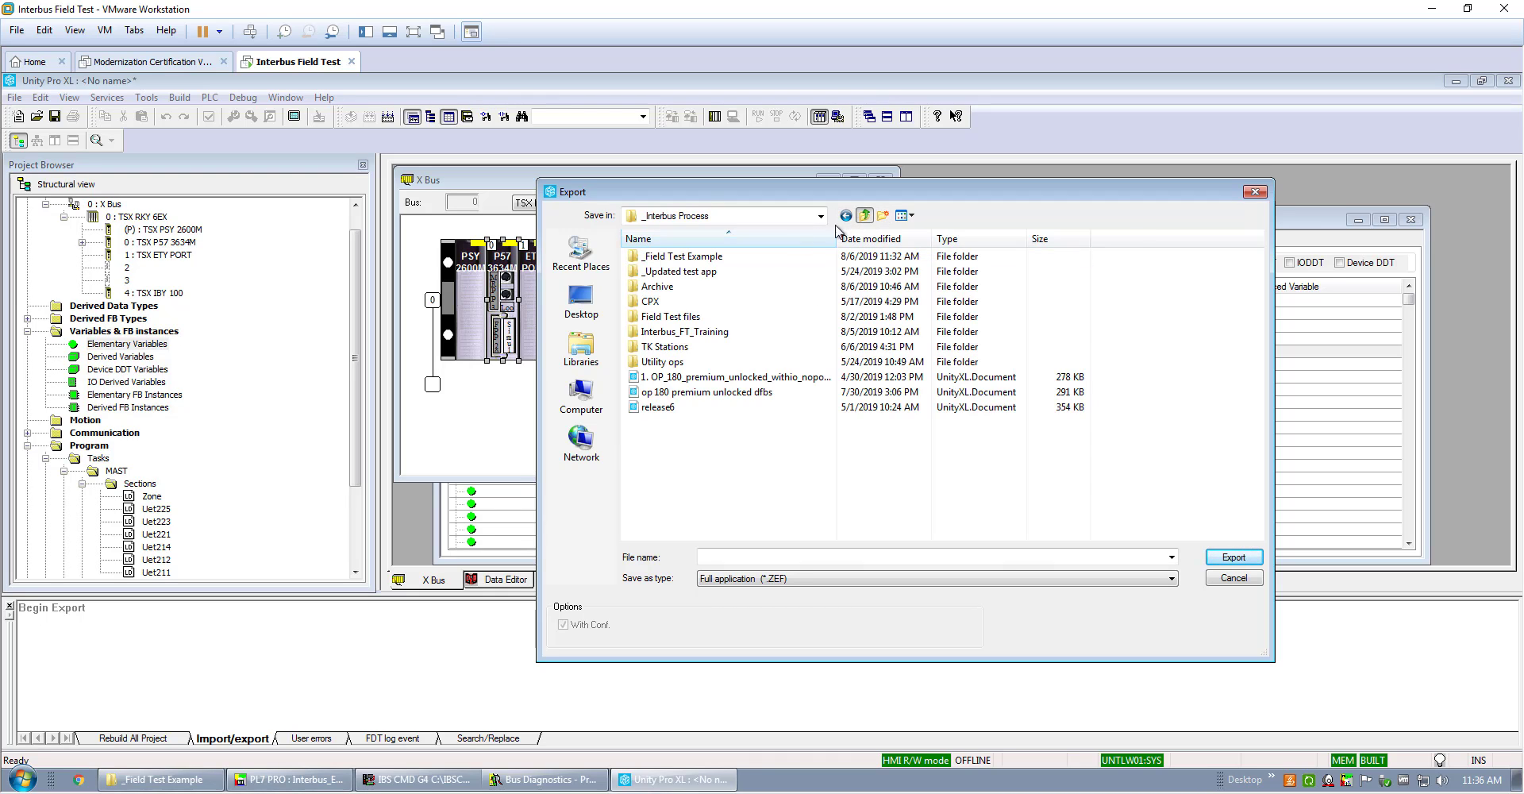
double_click(748, 255)
Name the export file Interbus Example and export the full application in ZEF format.
click(757, 556)
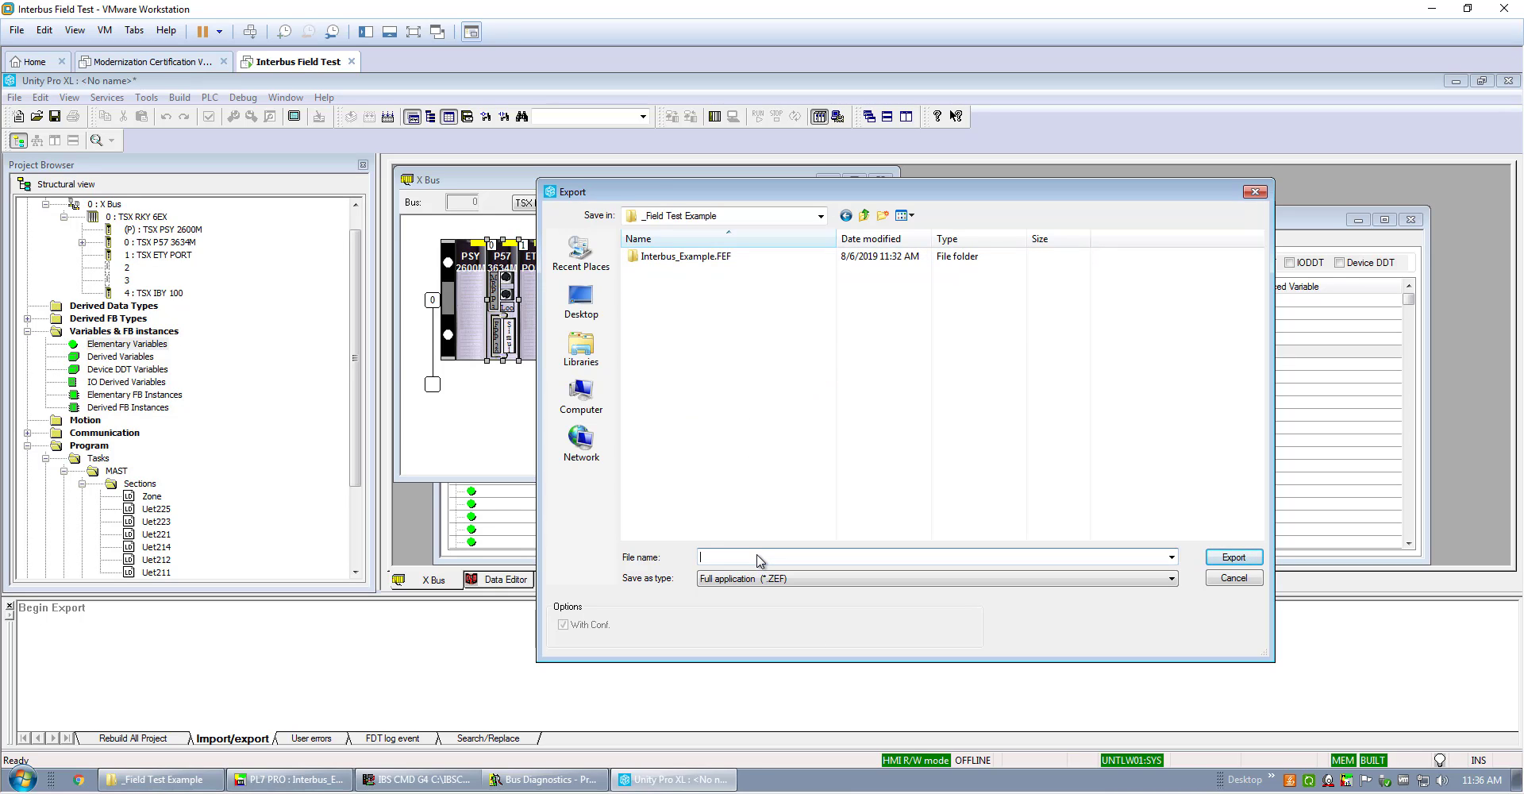
click(757, 558)
text(Interbus Example)
click(1217, 557)
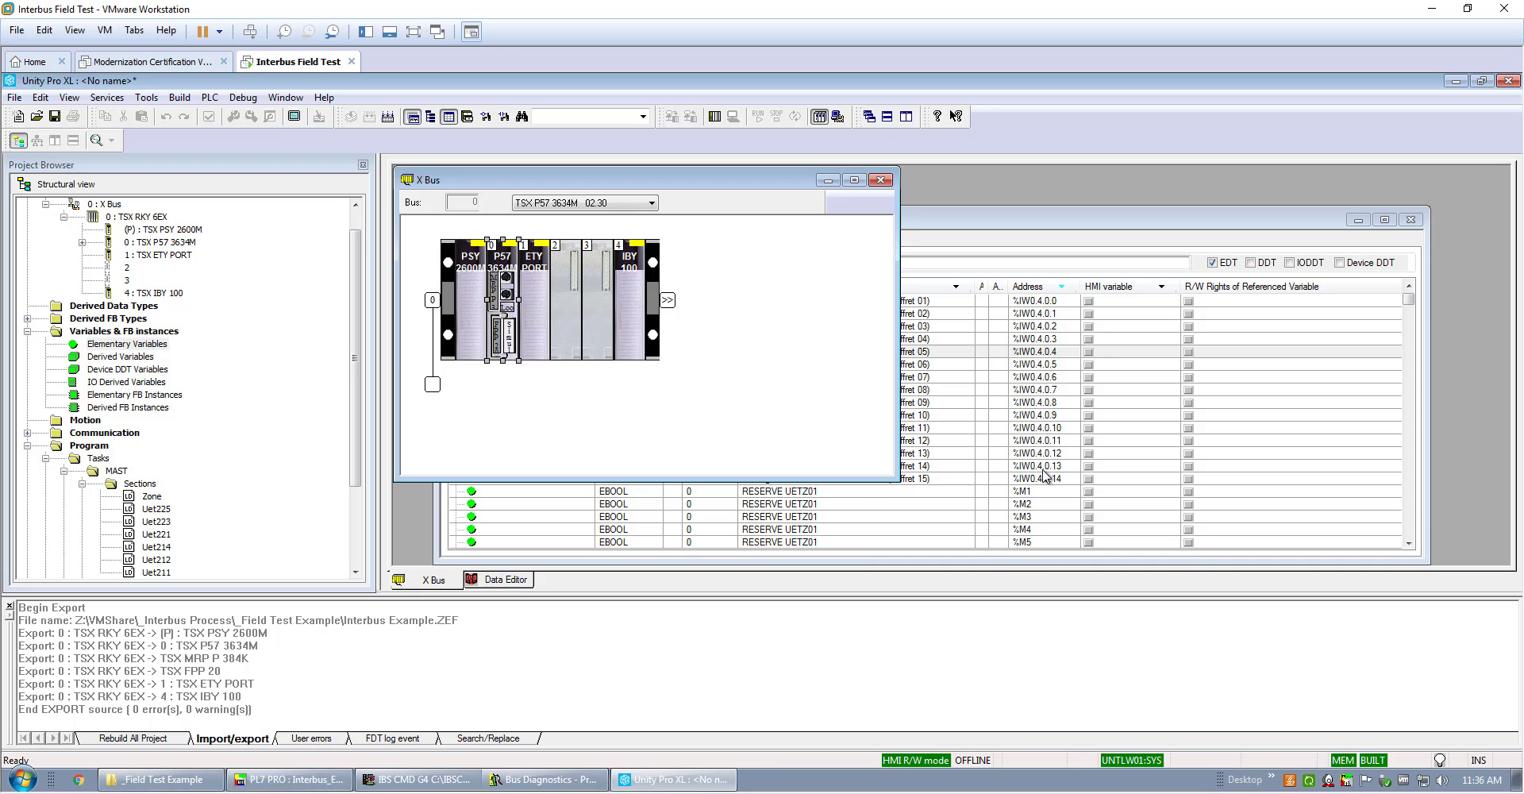
click(24, 778)
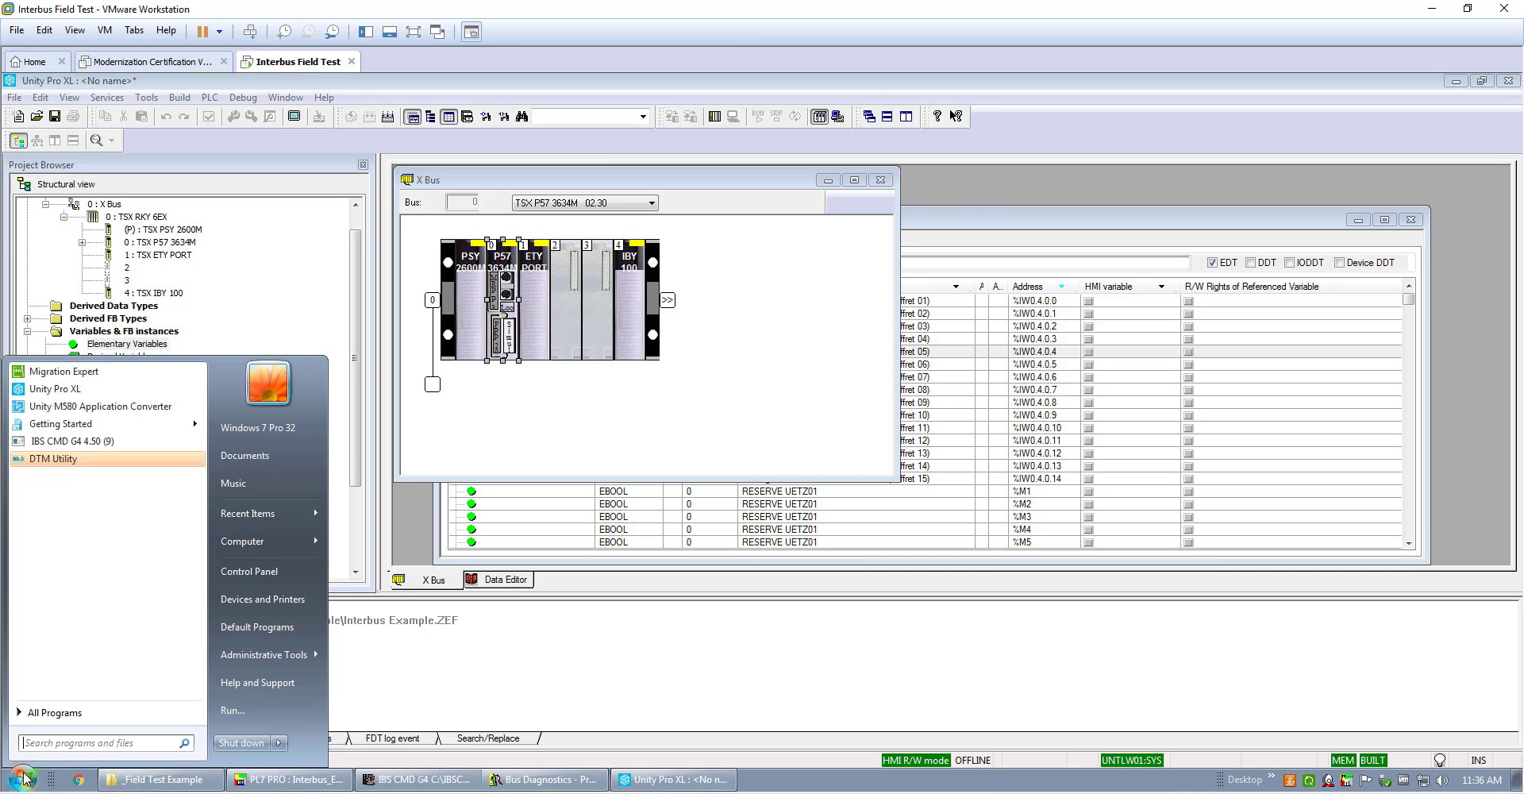
click(67, 714)
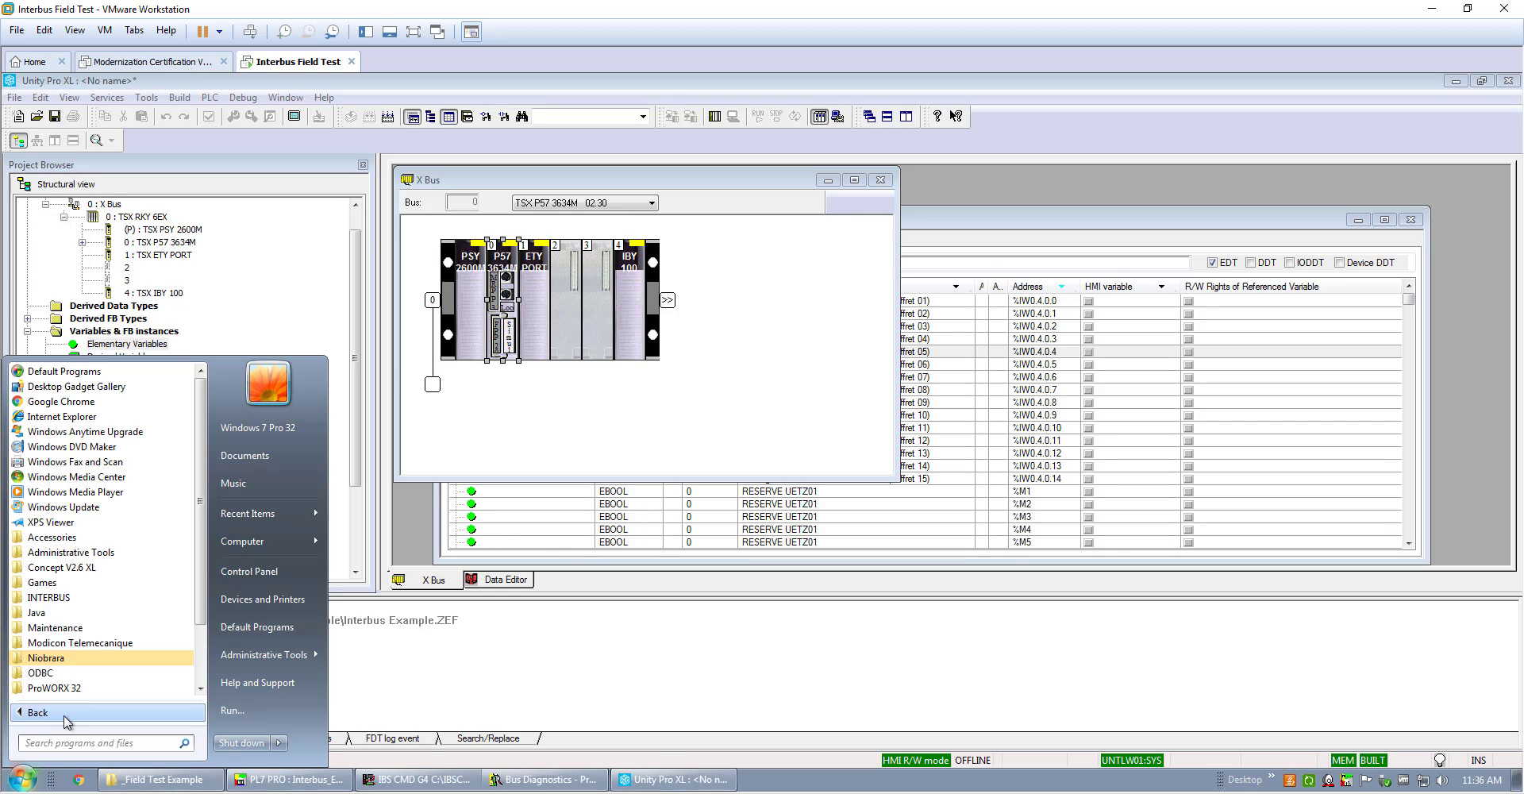
click(68, 658)
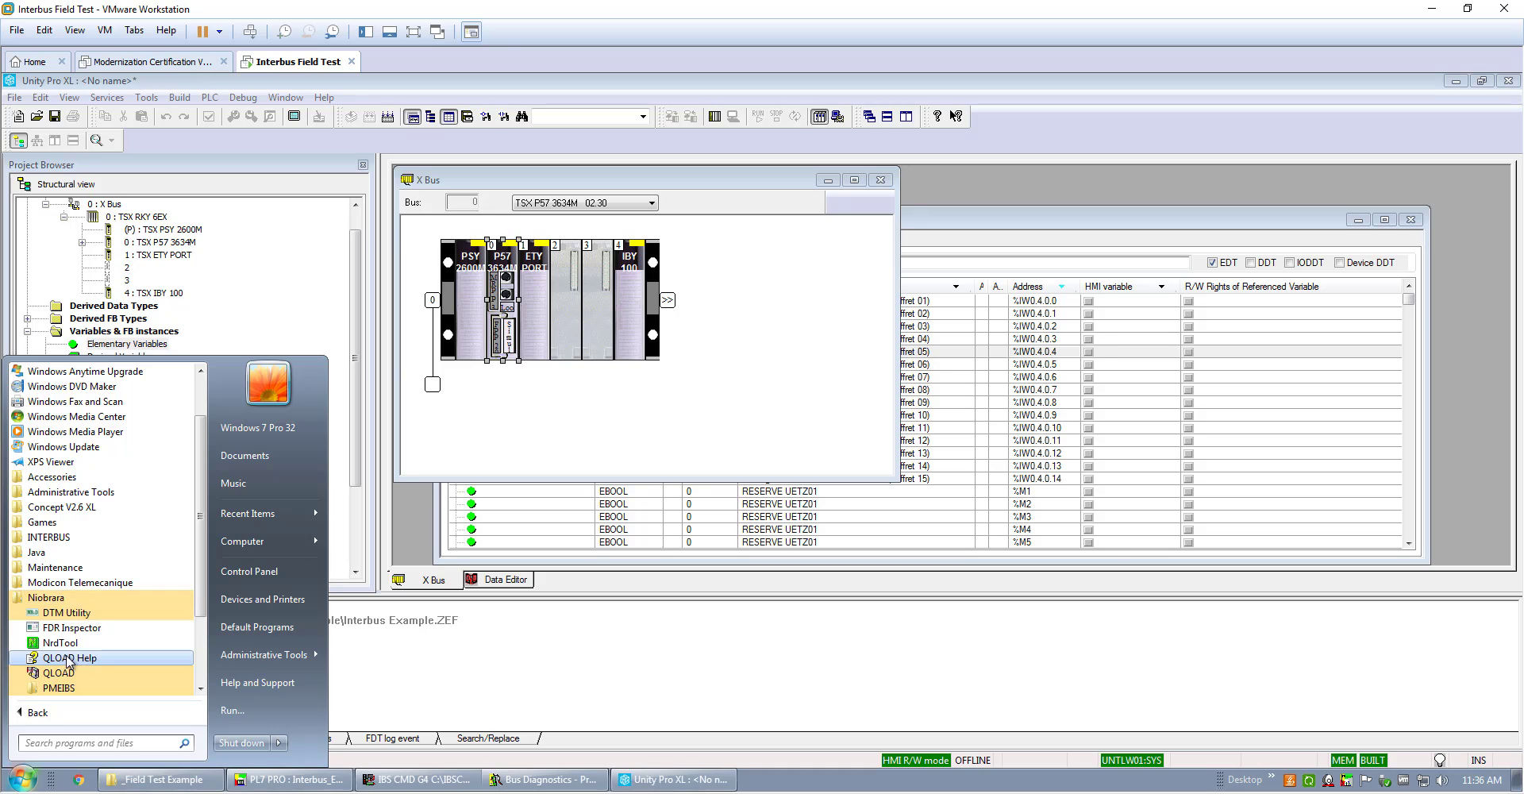
click(81, 688)
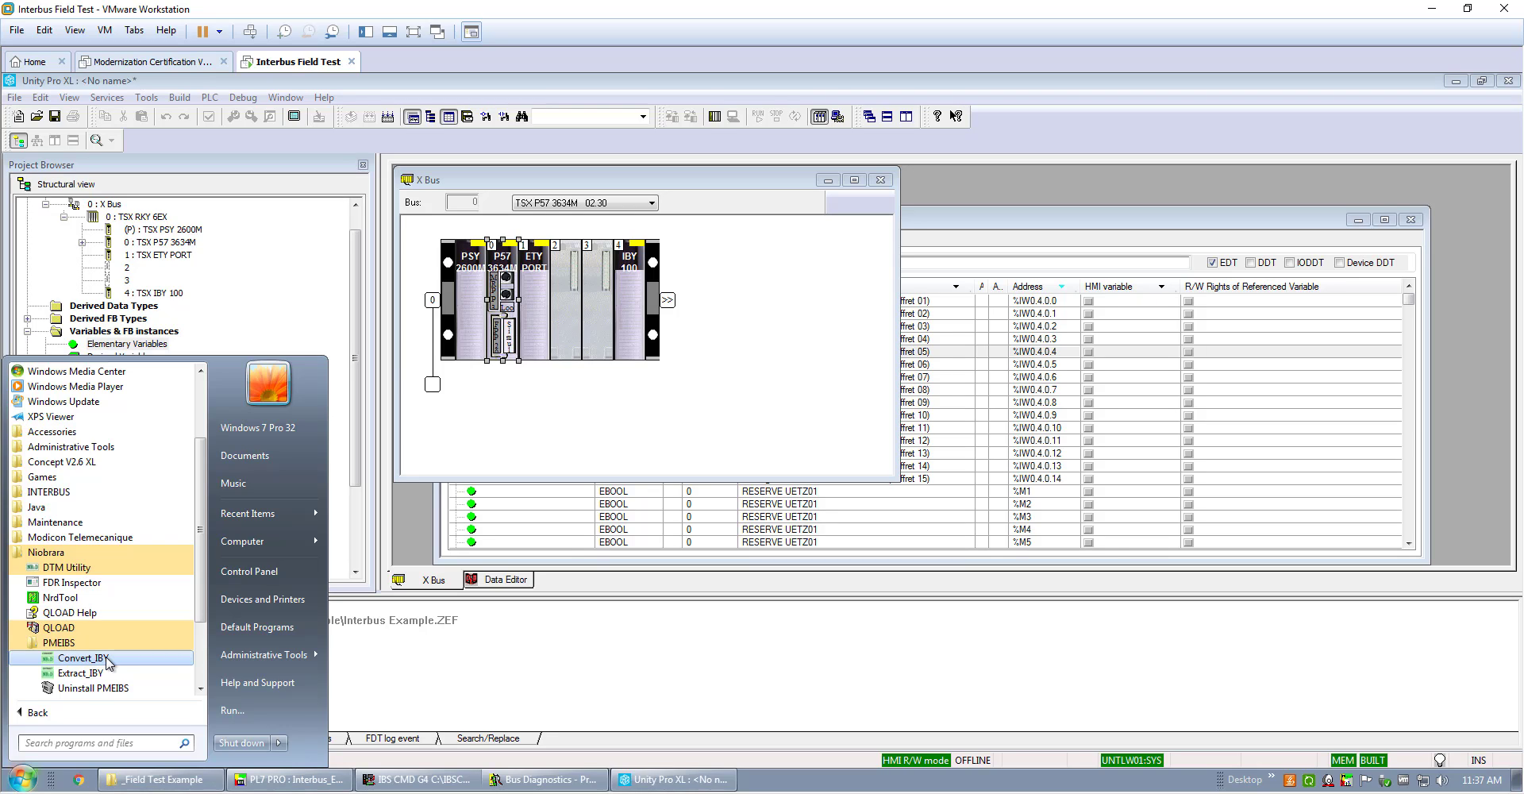
click(577, 682)
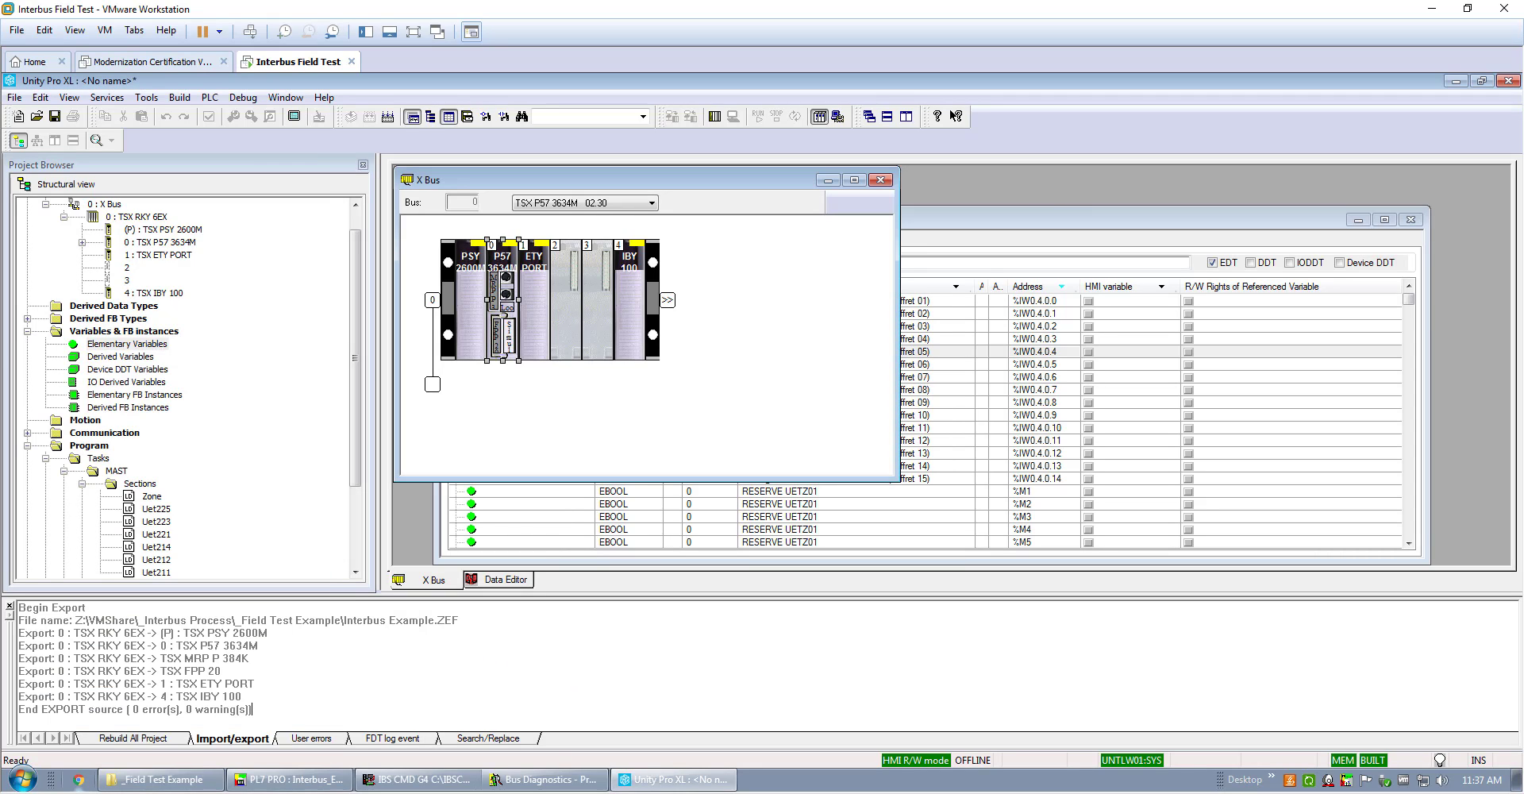
Launch the Extract_IBY utility from Niobrara's PMEIBS programs on the host computer.
click(21, 779)
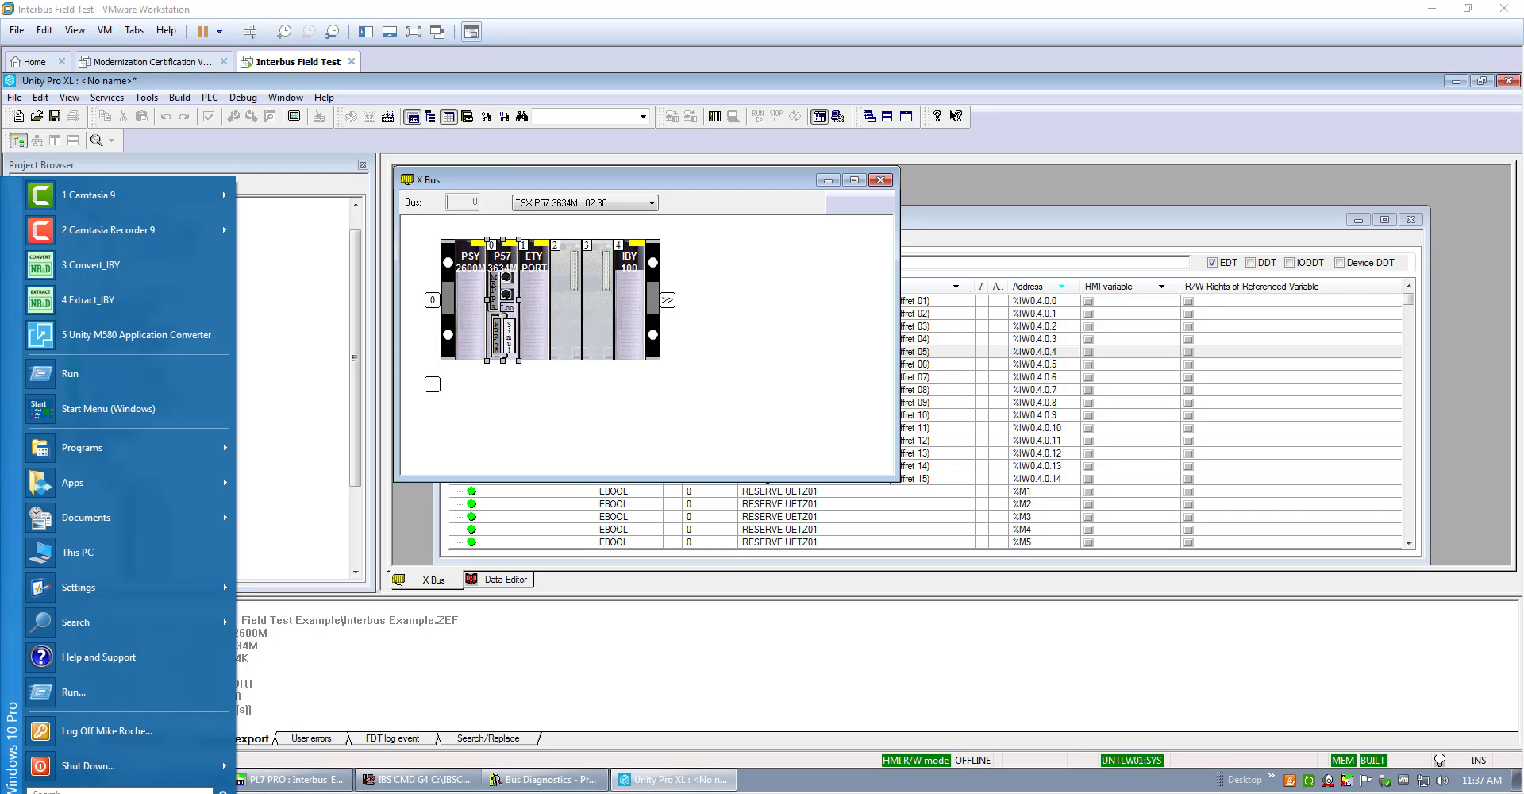
mouse_move(119, 438)
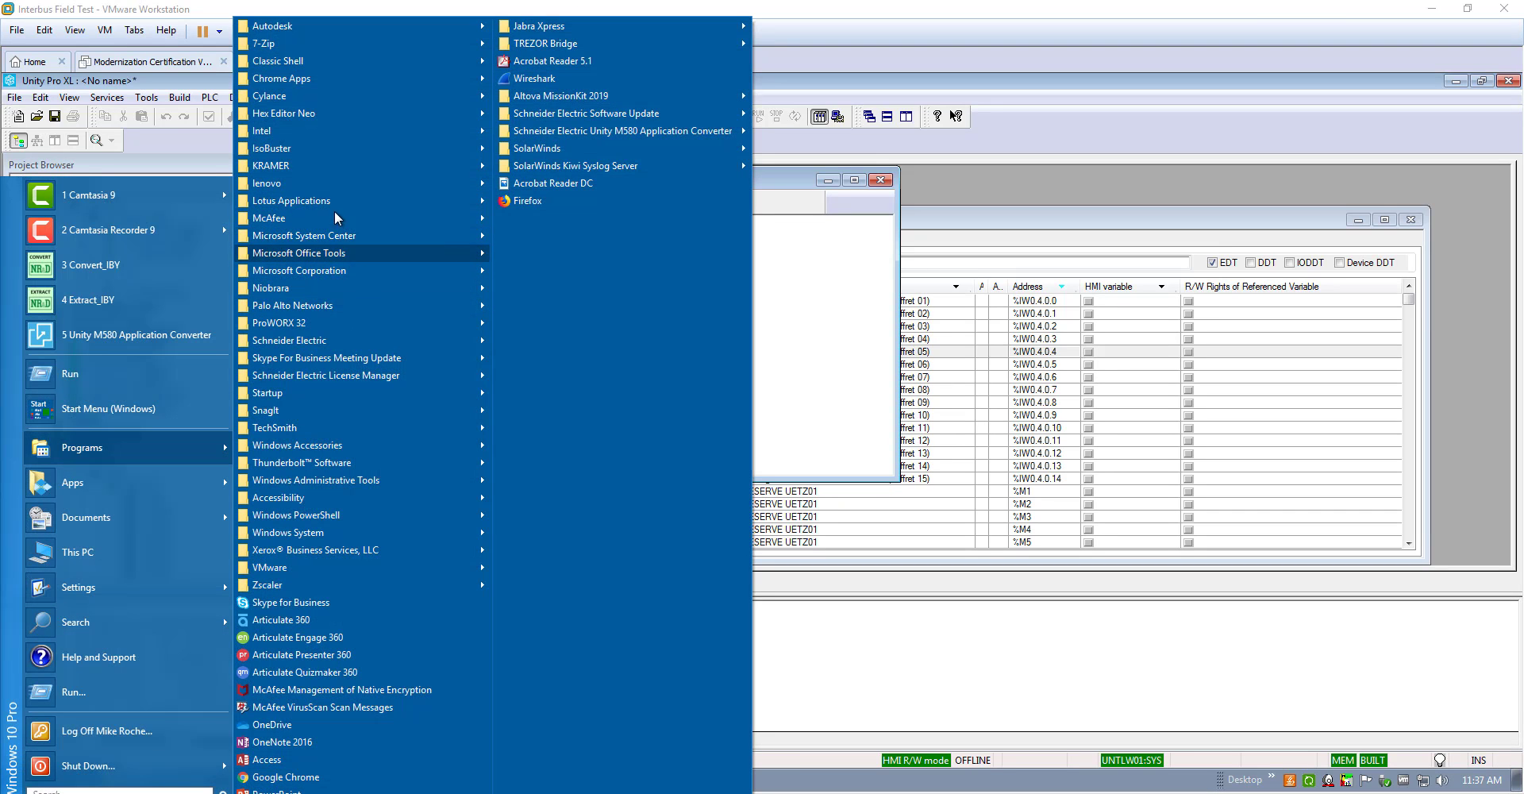
mouse_move(350, 289)
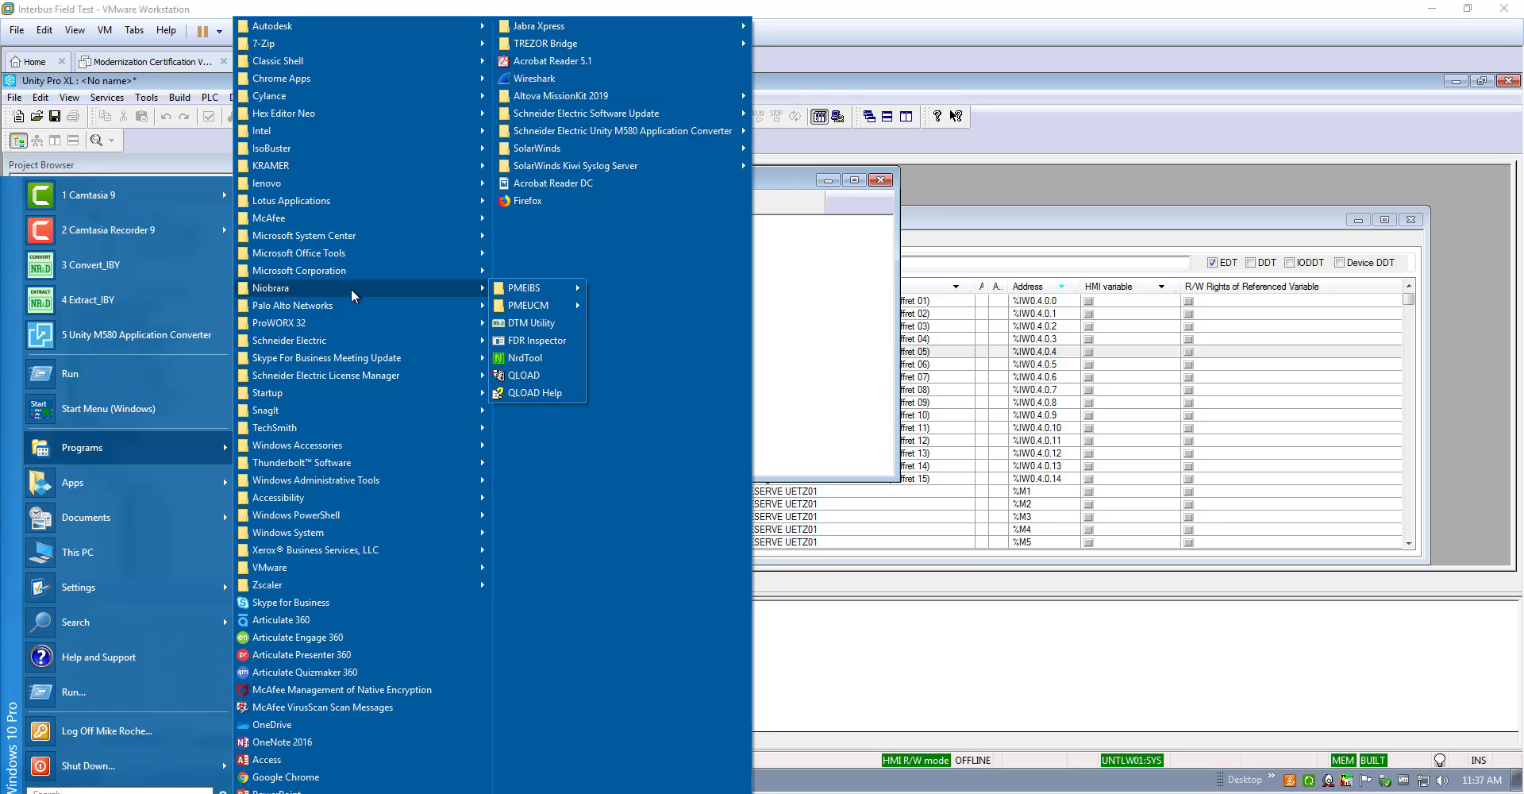
mouse_move(530, 288)
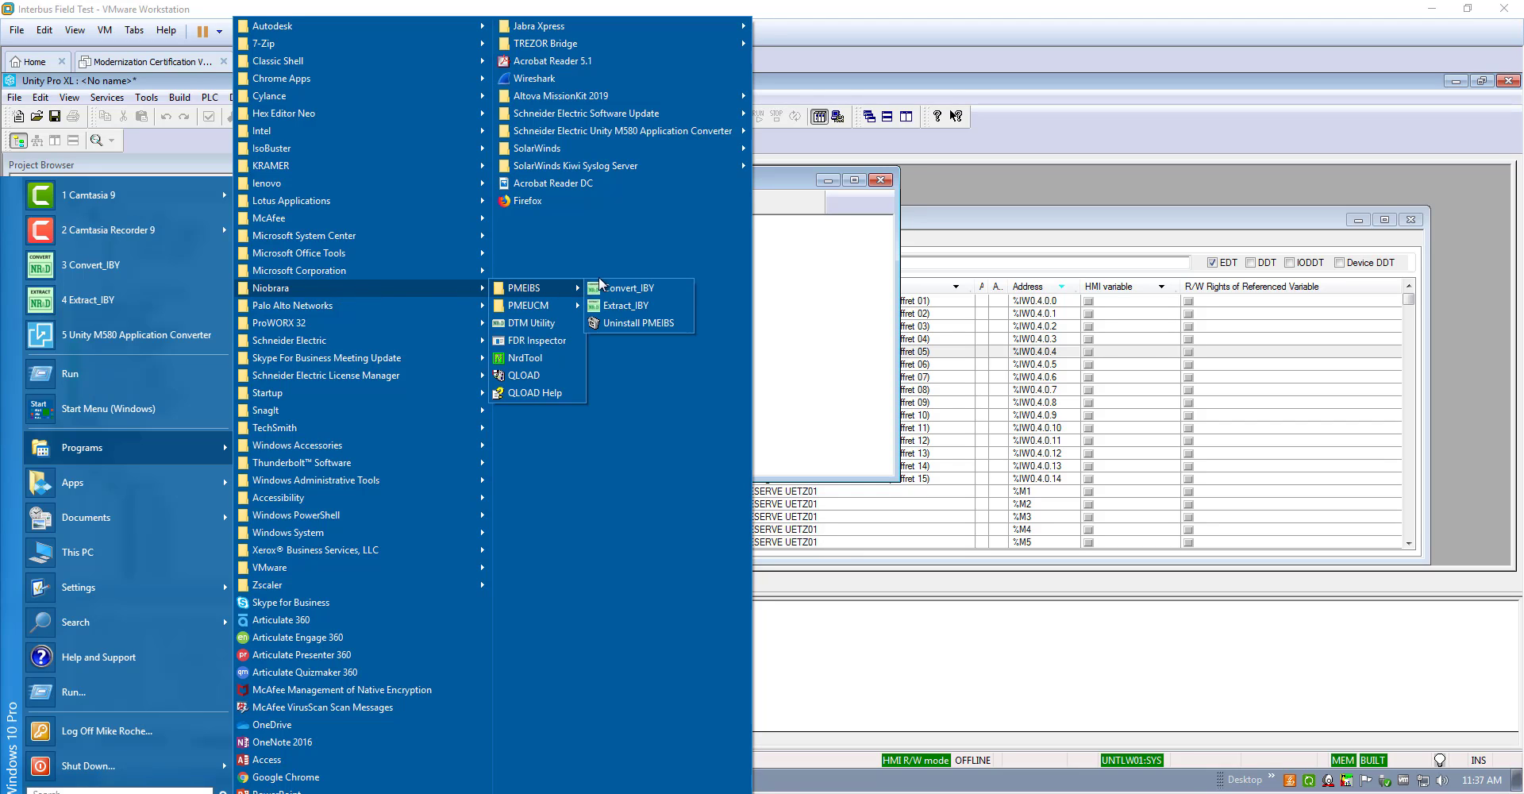
click(656, 315)
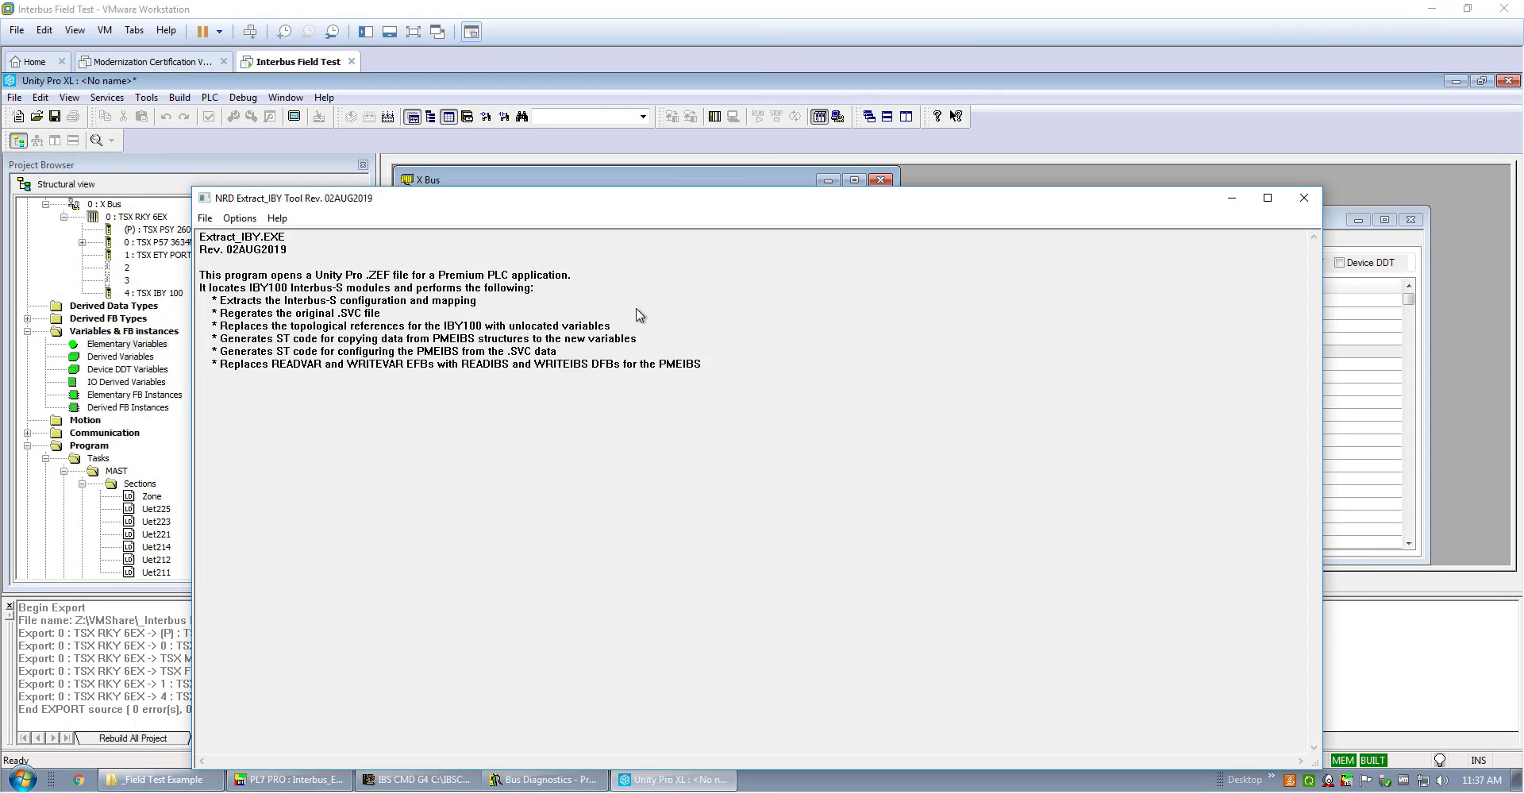
Open interbus example.zef in Extract_IBY to generate the converted IBY application file, and dismiss the completion notice.
click(205, 219)
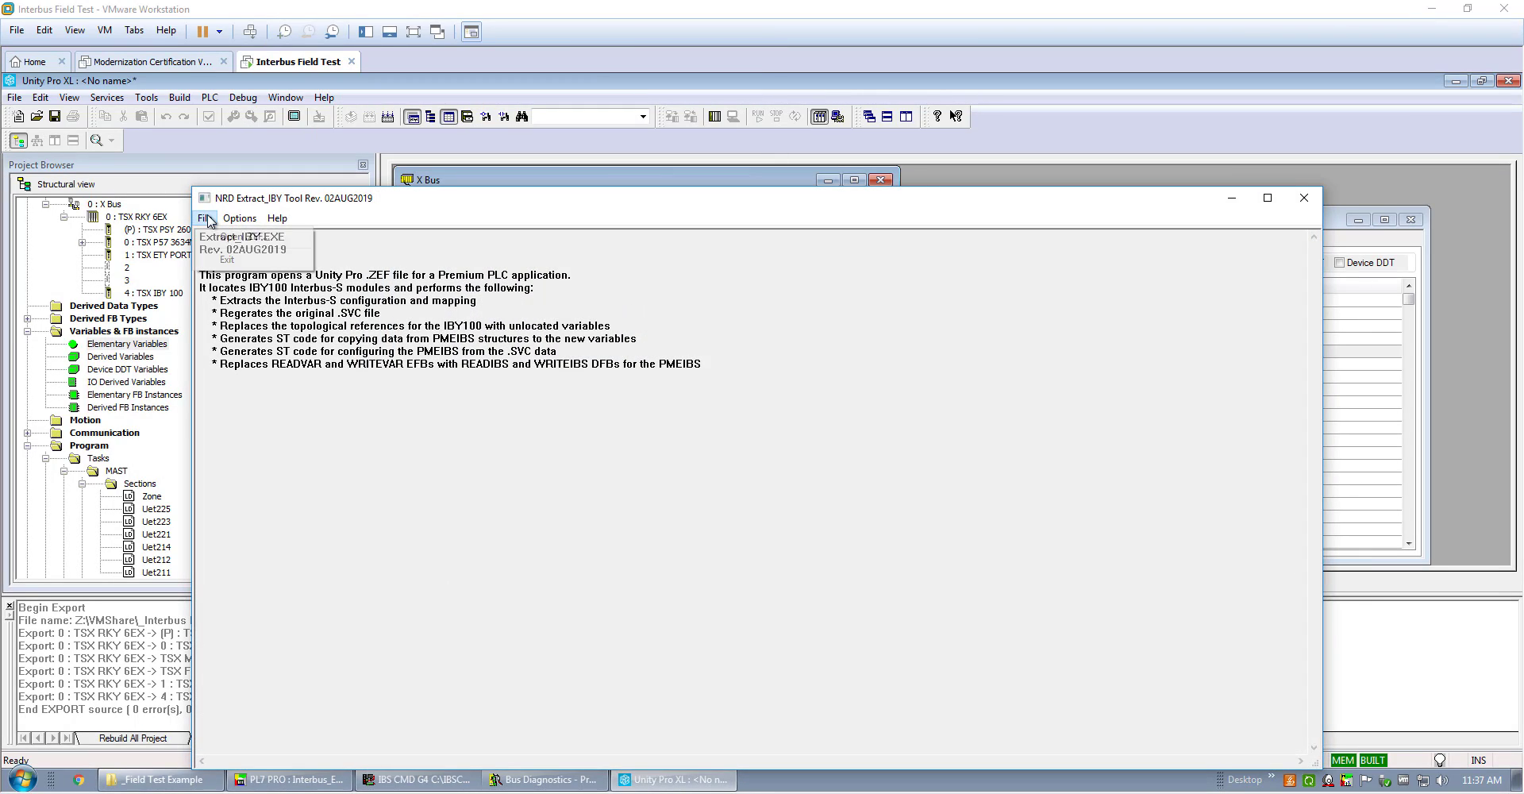
click(223, 238)
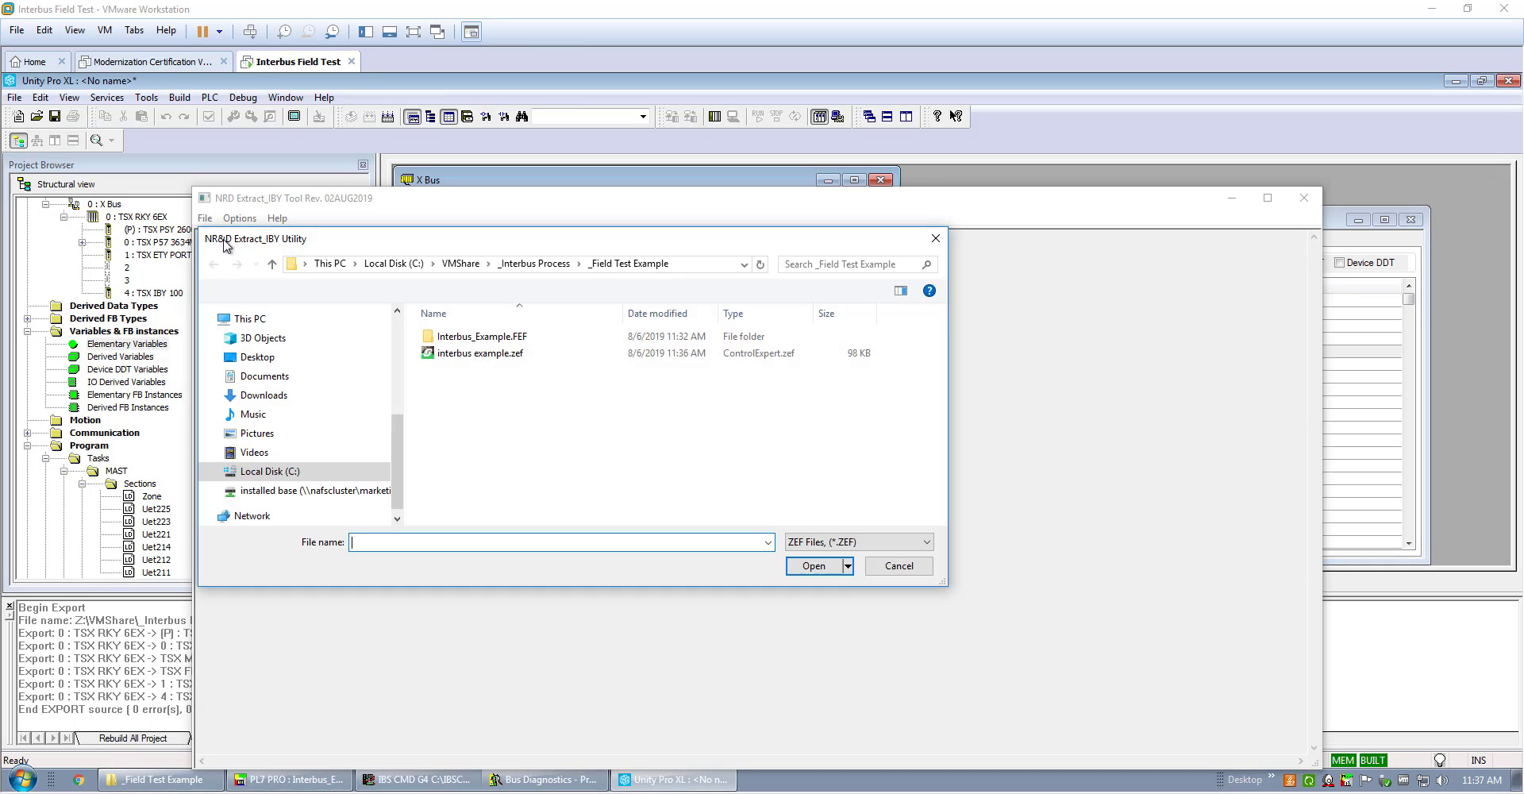
click(461, 355)
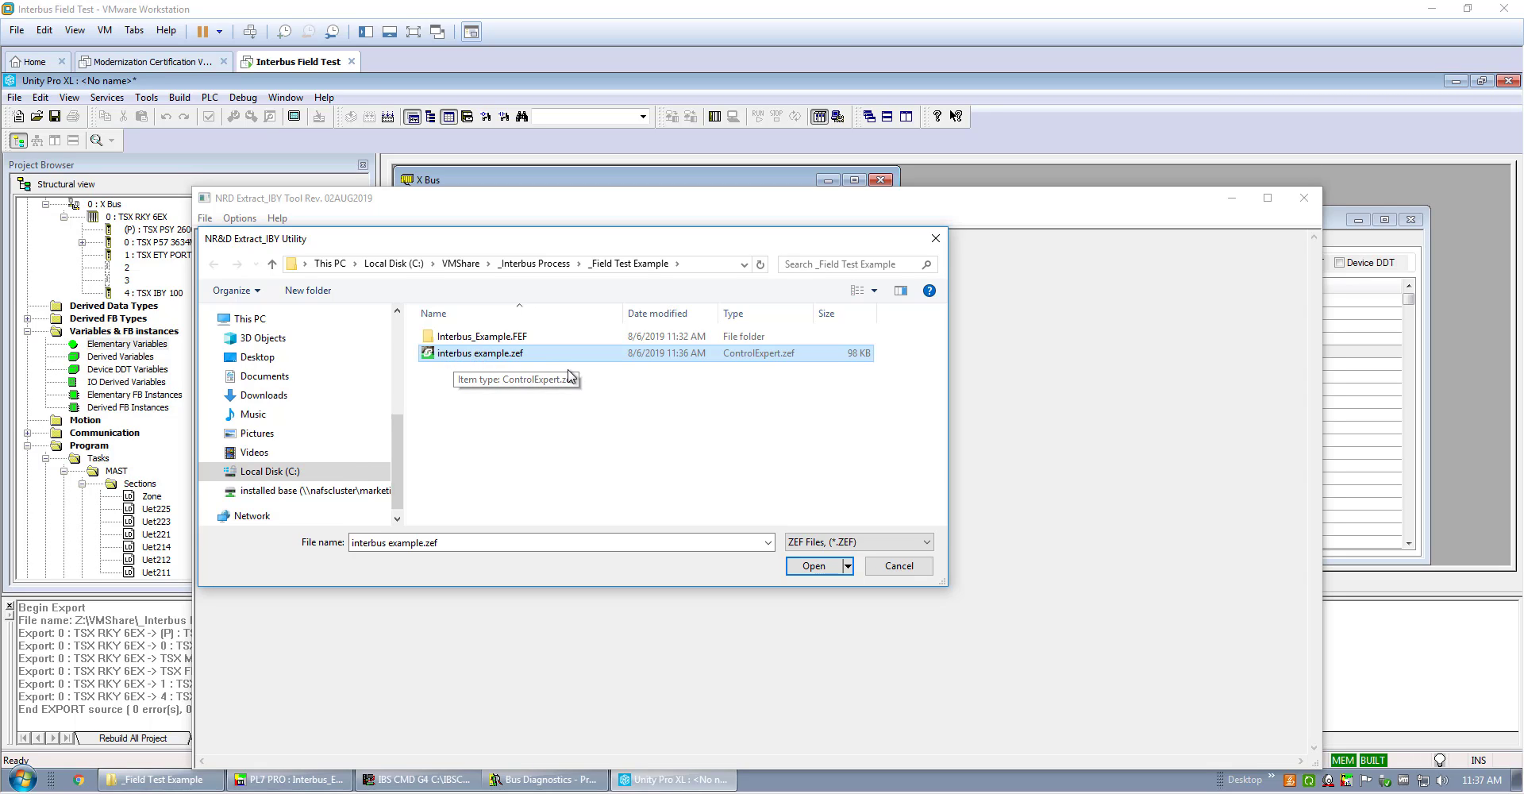
click(812, 568)
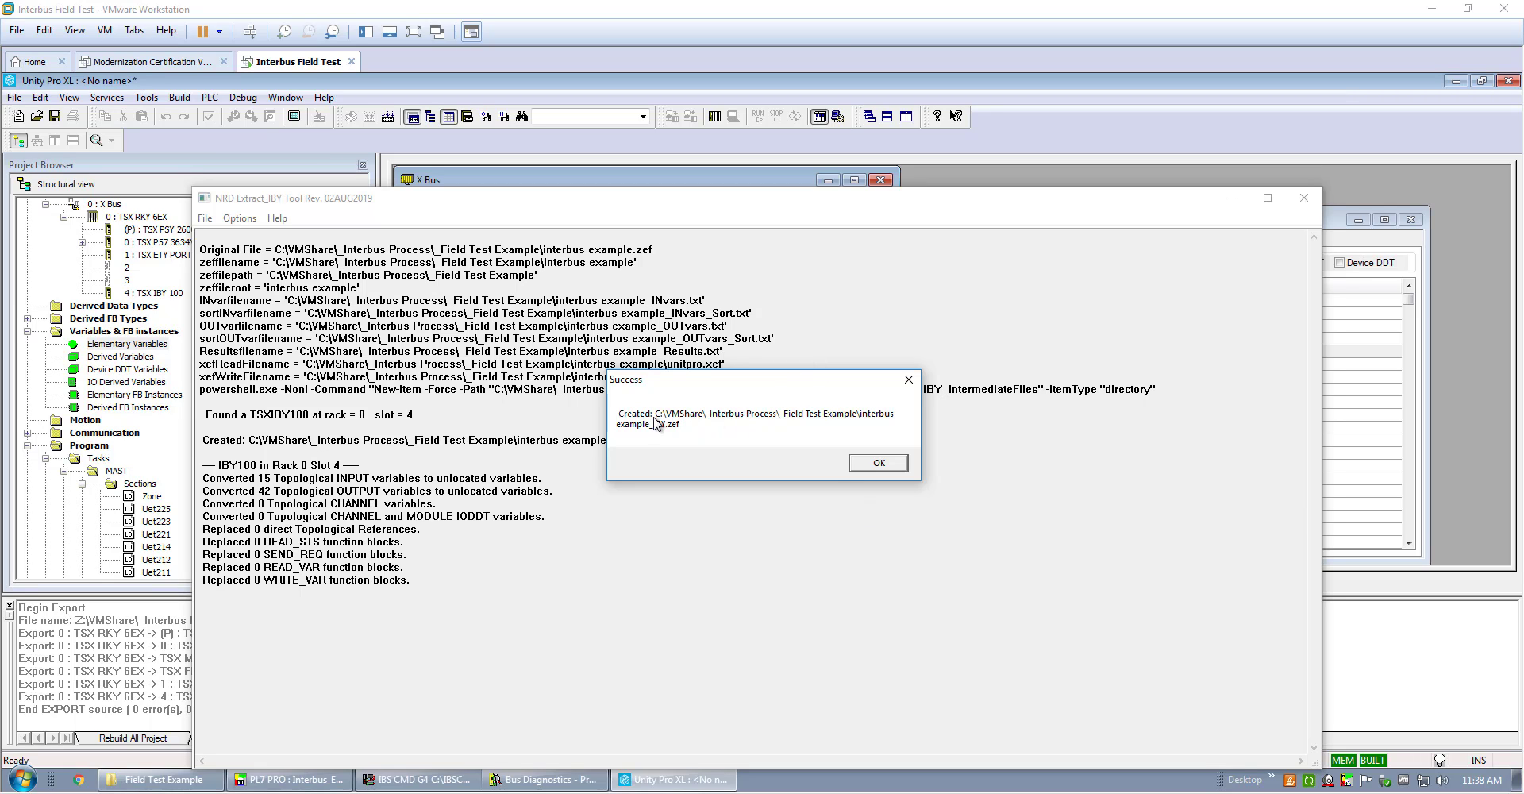
click(879, 463)
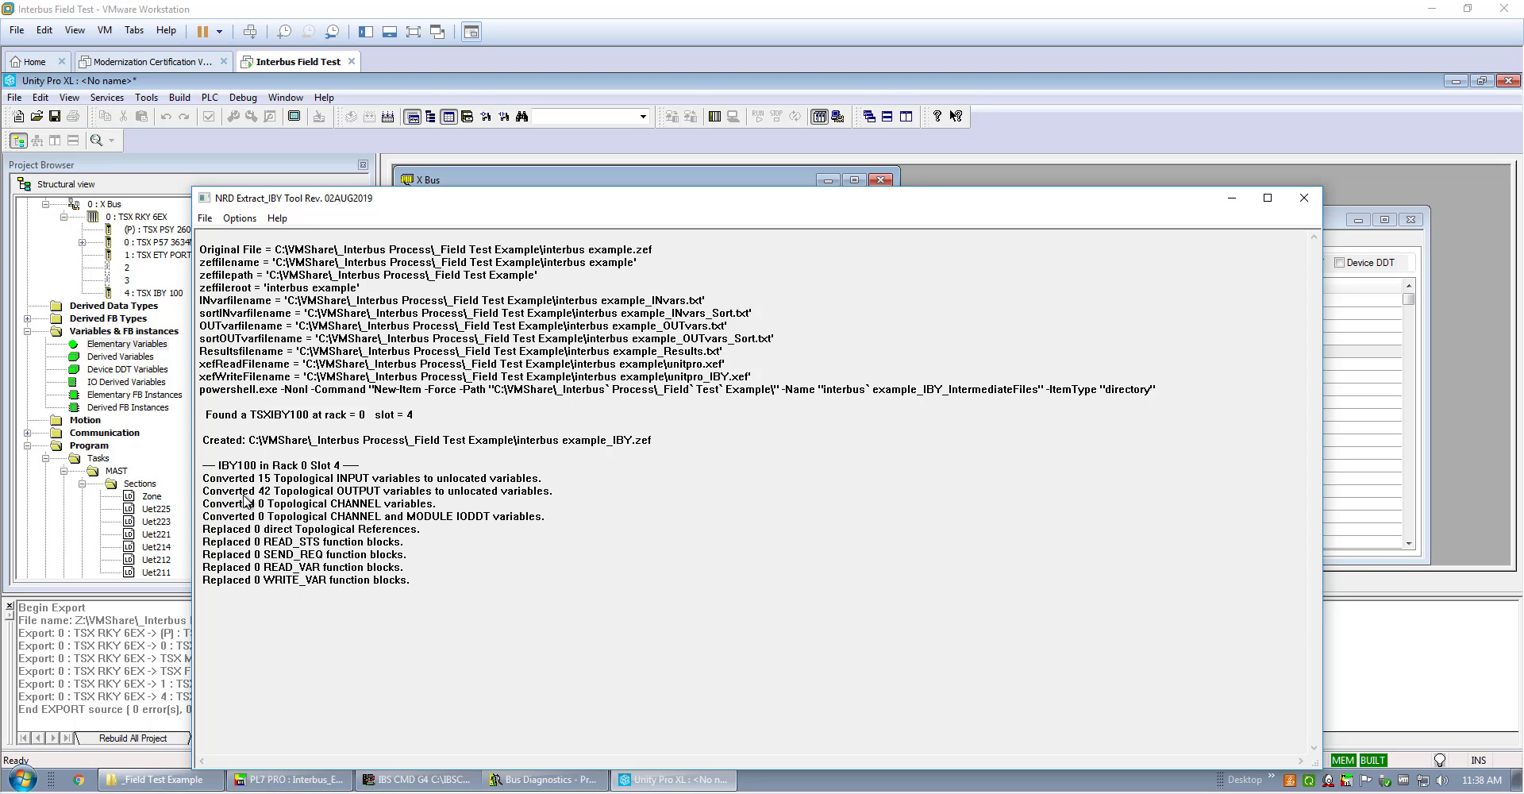
Review the IBY100 conversion report, covering topological output and channel variables and the SEND_REQ, READ_VAR and WRITE_VAR replacements.
drag(296, 492, 365, 492)
click(329, 493)
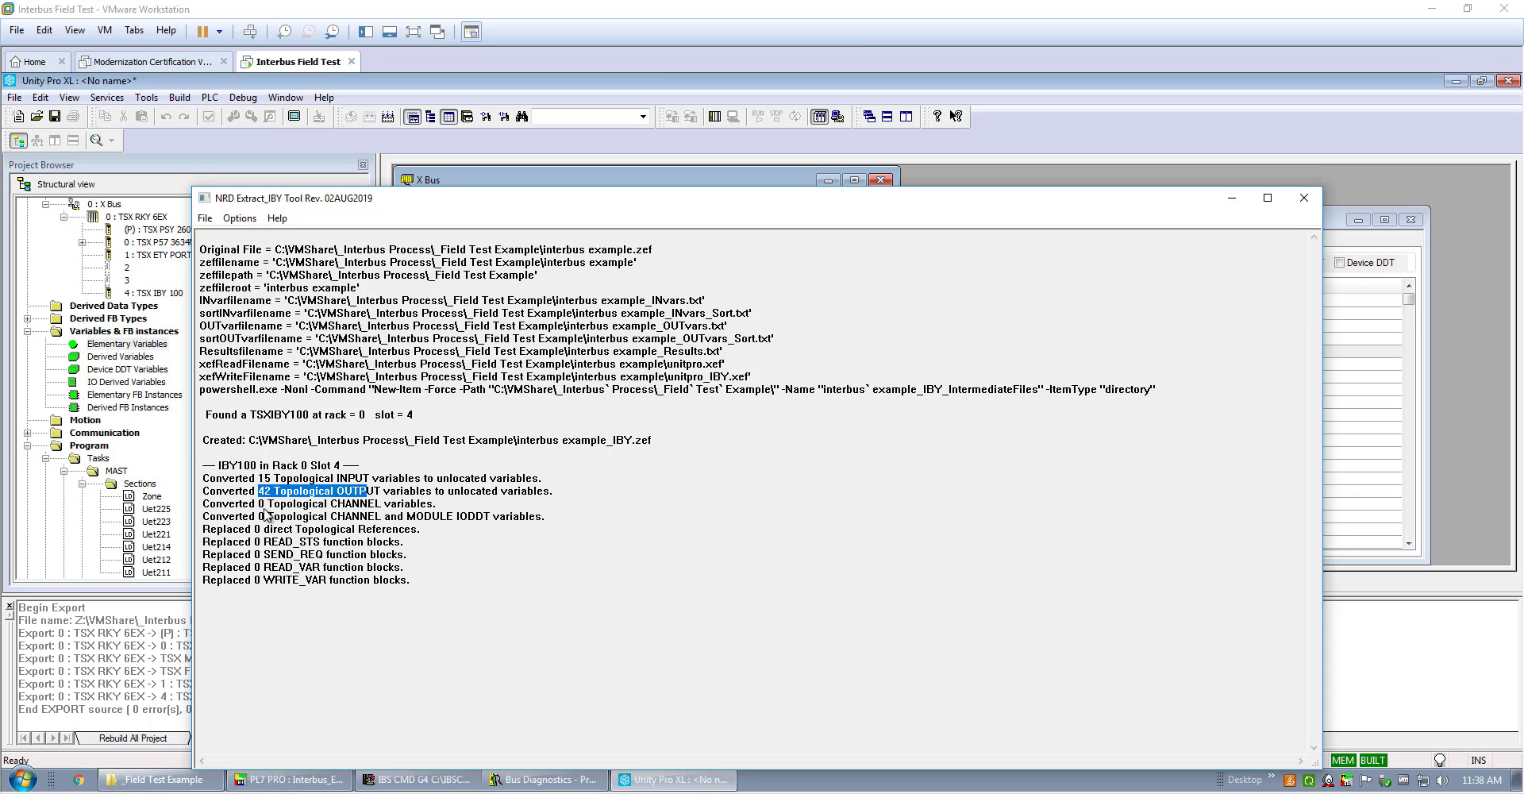
drag(259, 505, 380, 512)
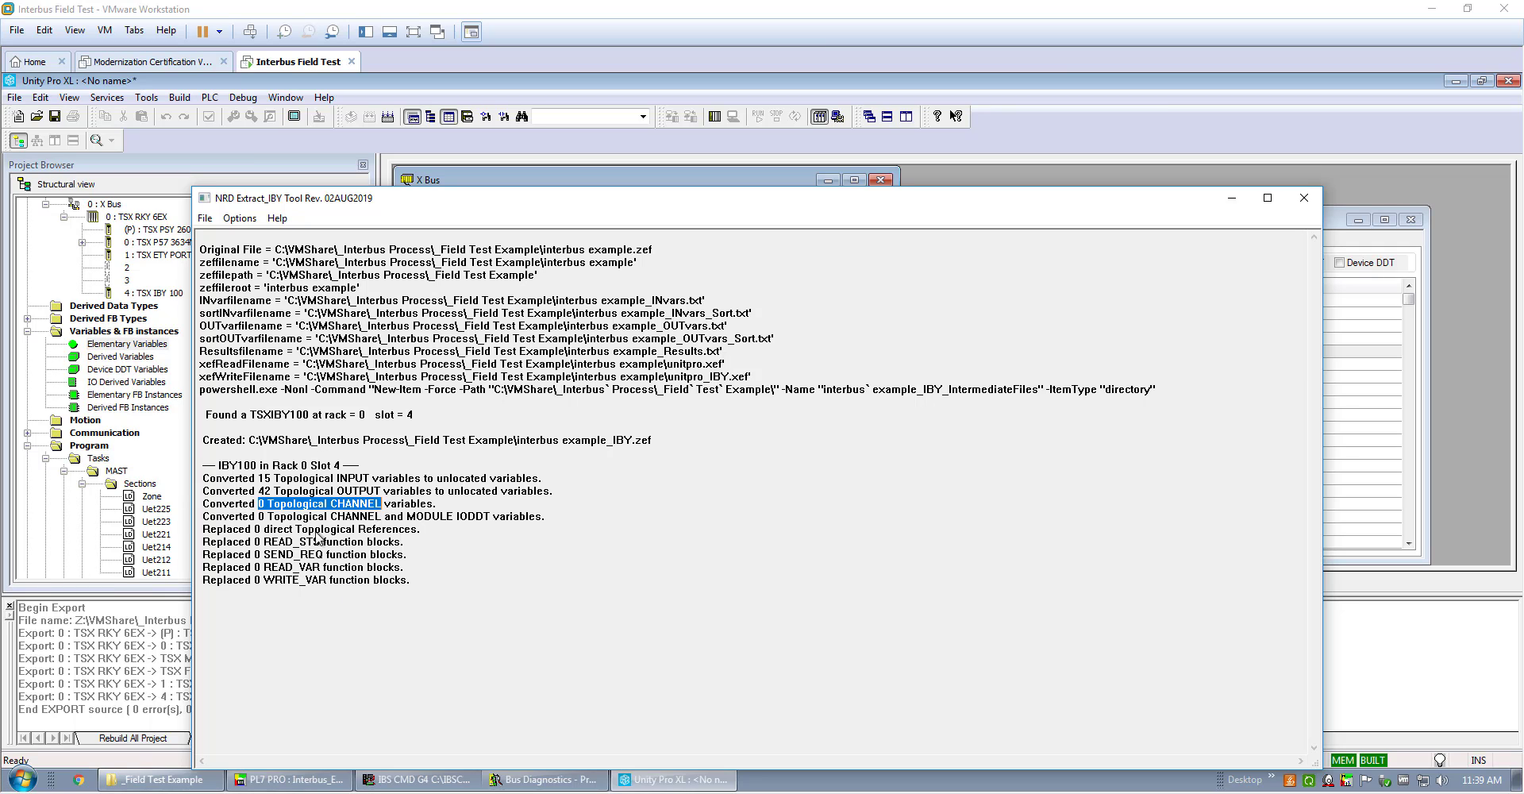
click(280, 555)
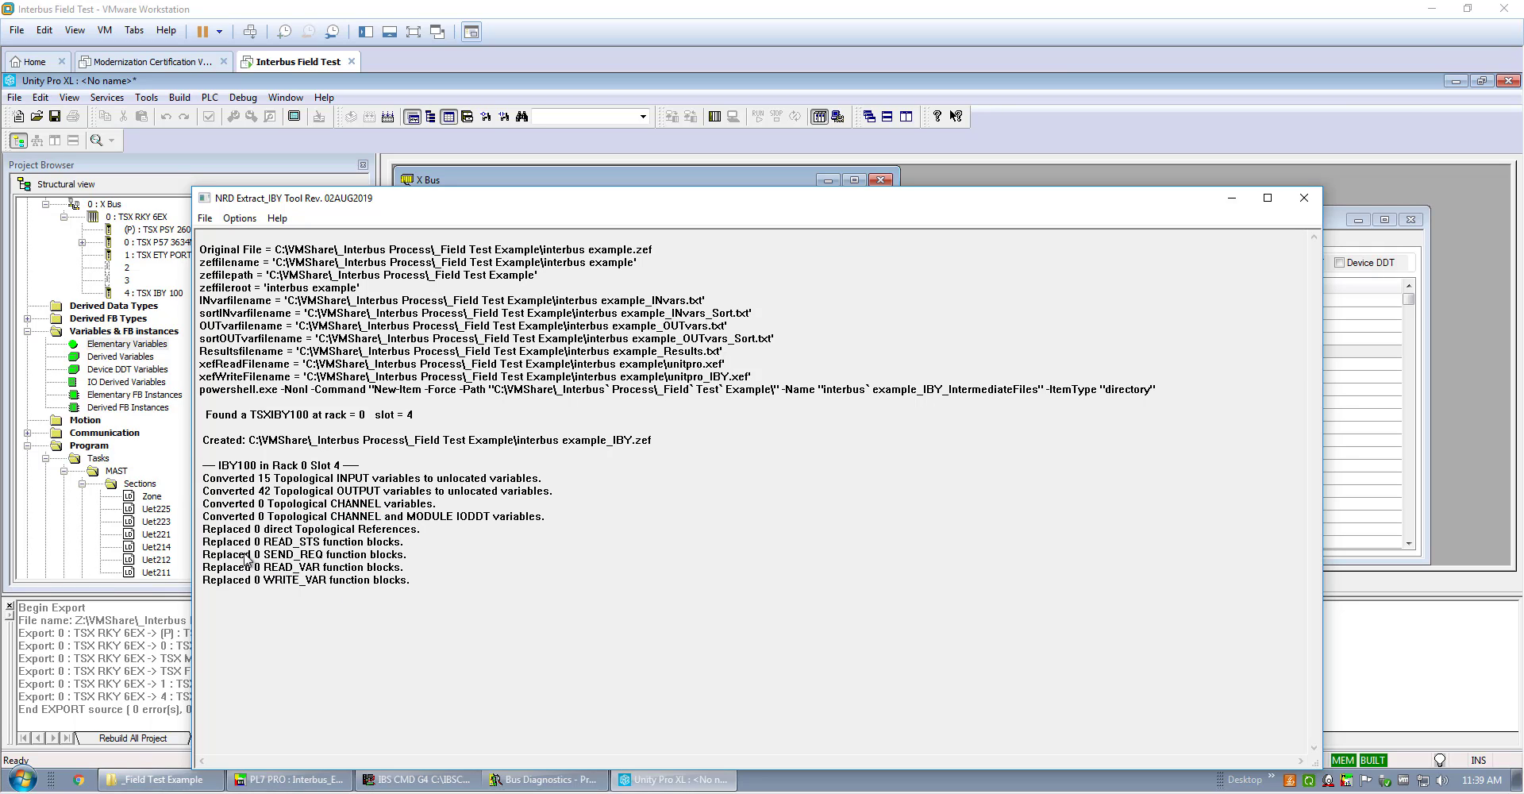
drag(251, 554, 321, 588)
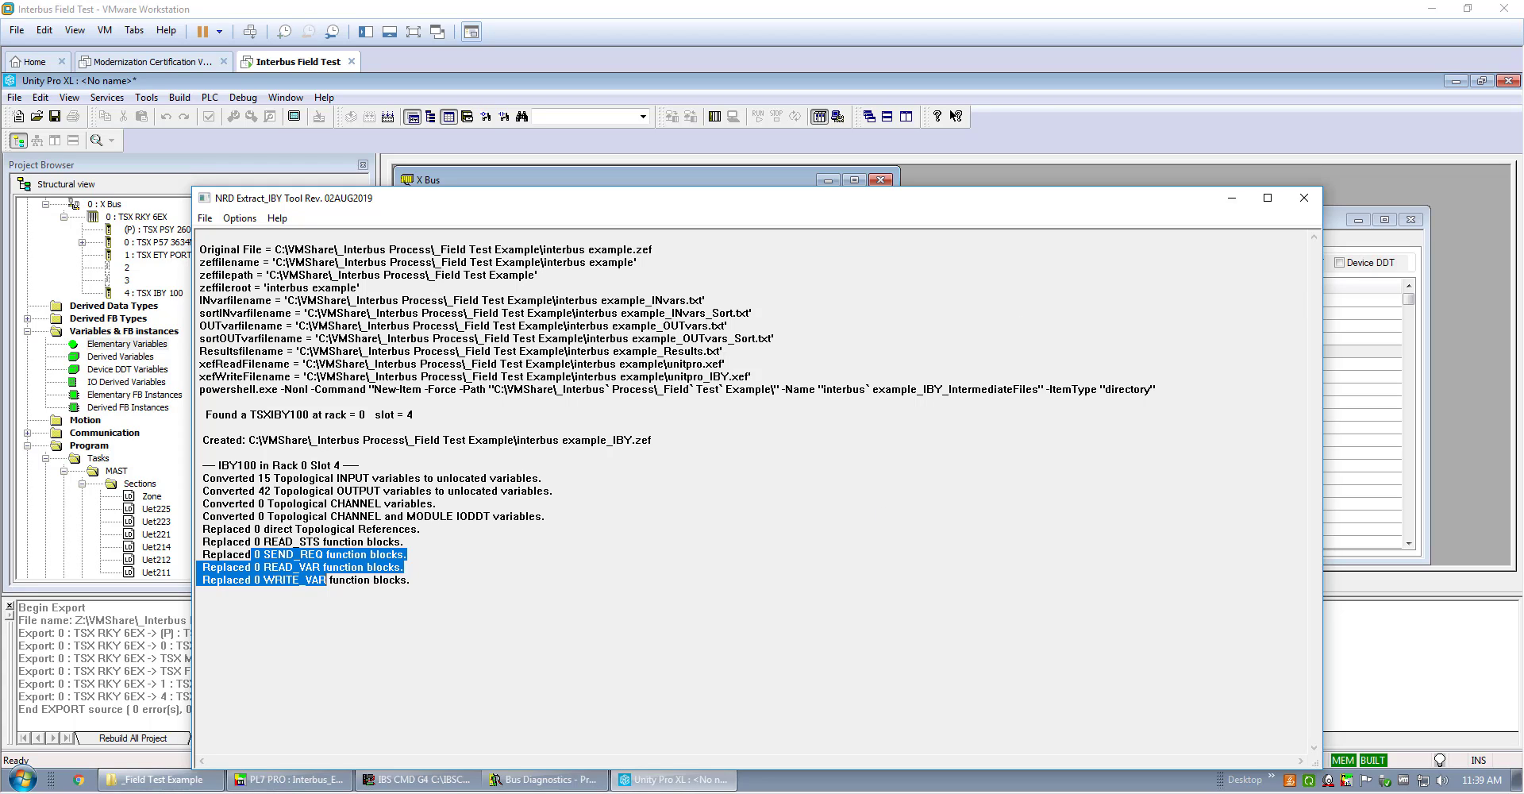
Switch to File Explorer's _Field Test Example folder, reposition and enlarge its window, and examine the Interbus_Example.stx file among the generated files.
key(alt+Tab)
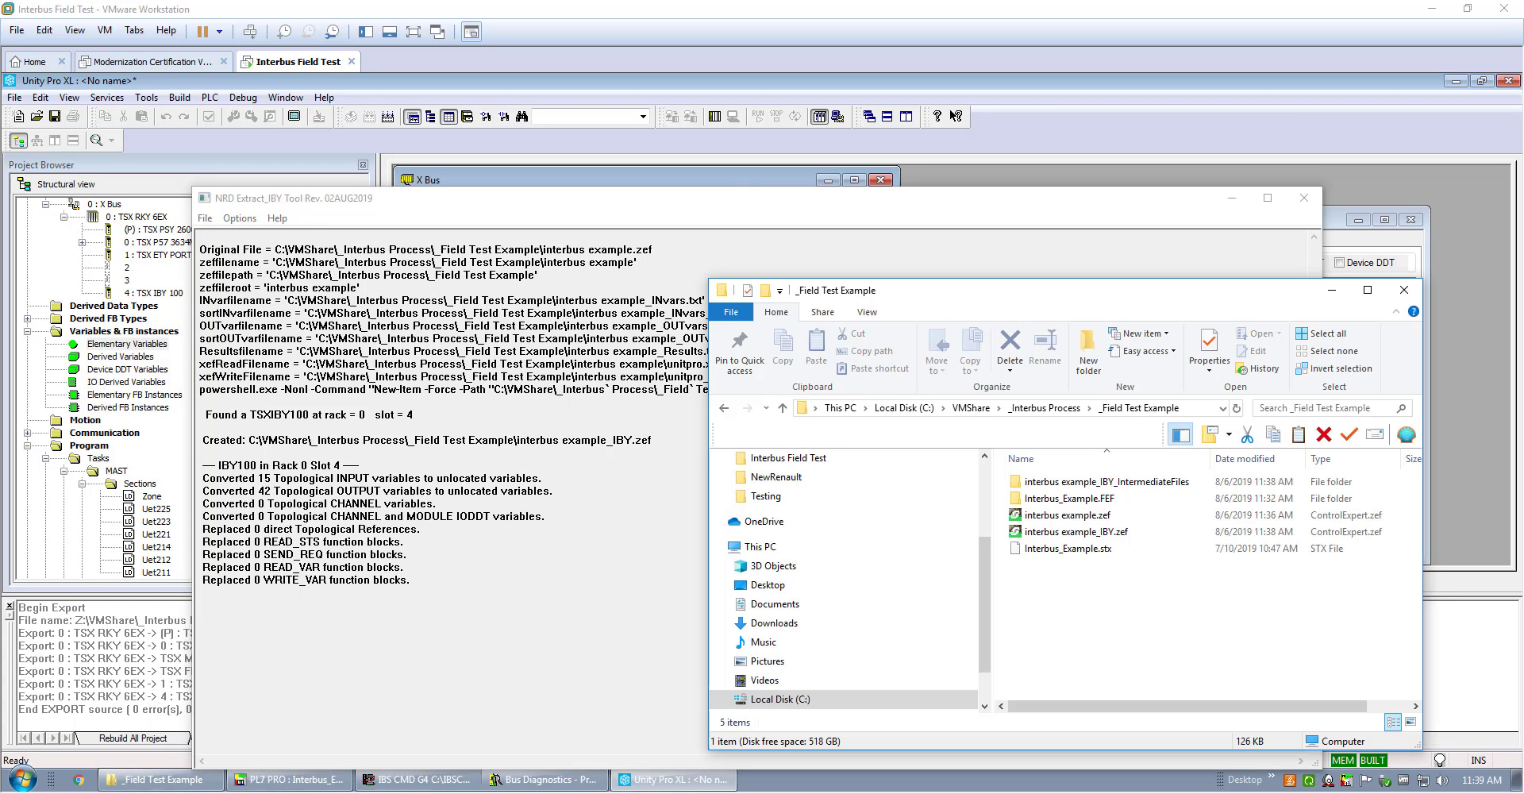
drag(984, 287, 761, 86)
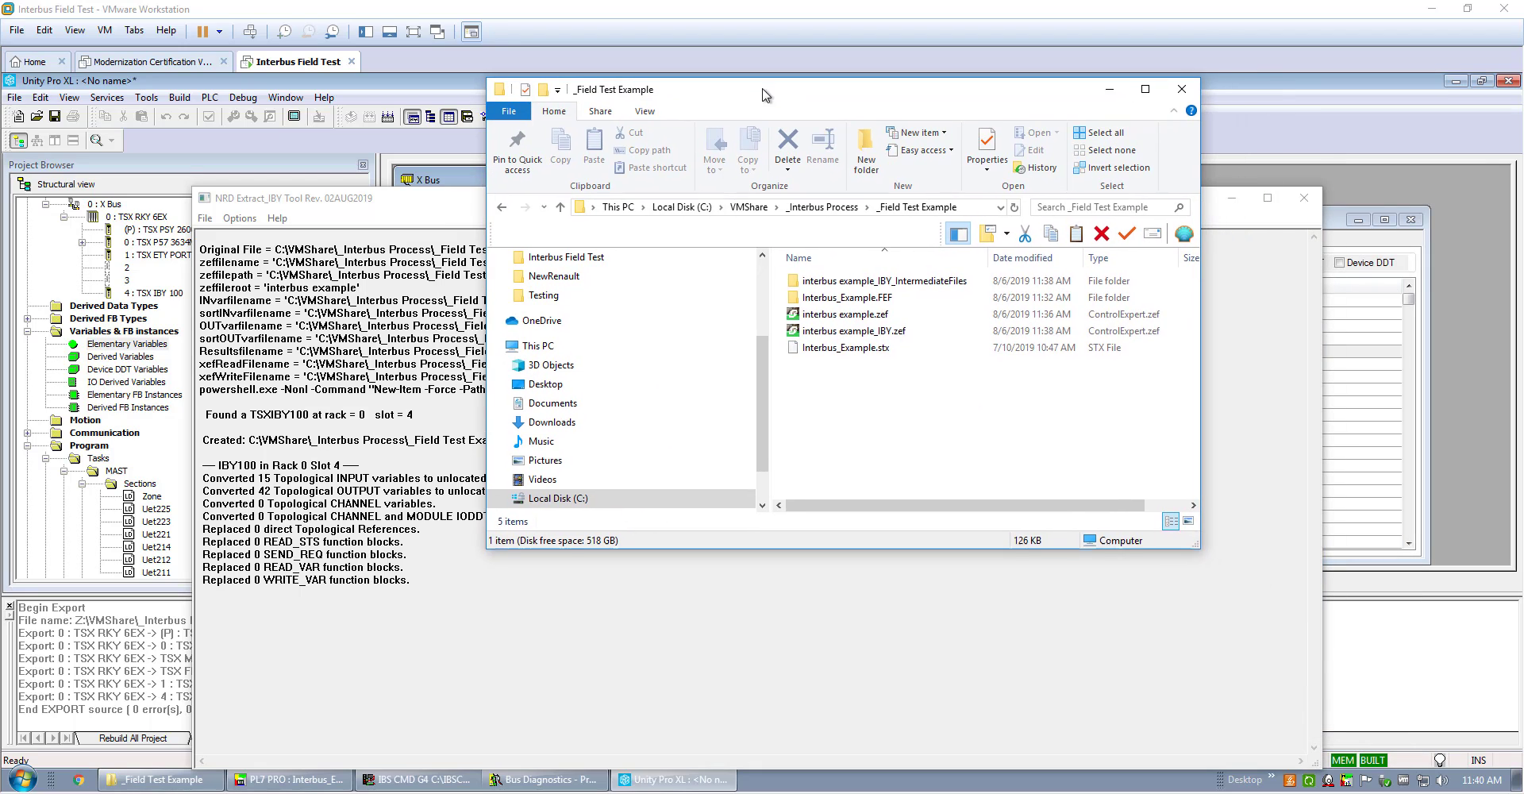
drag(1198, 555, 1295, 592)
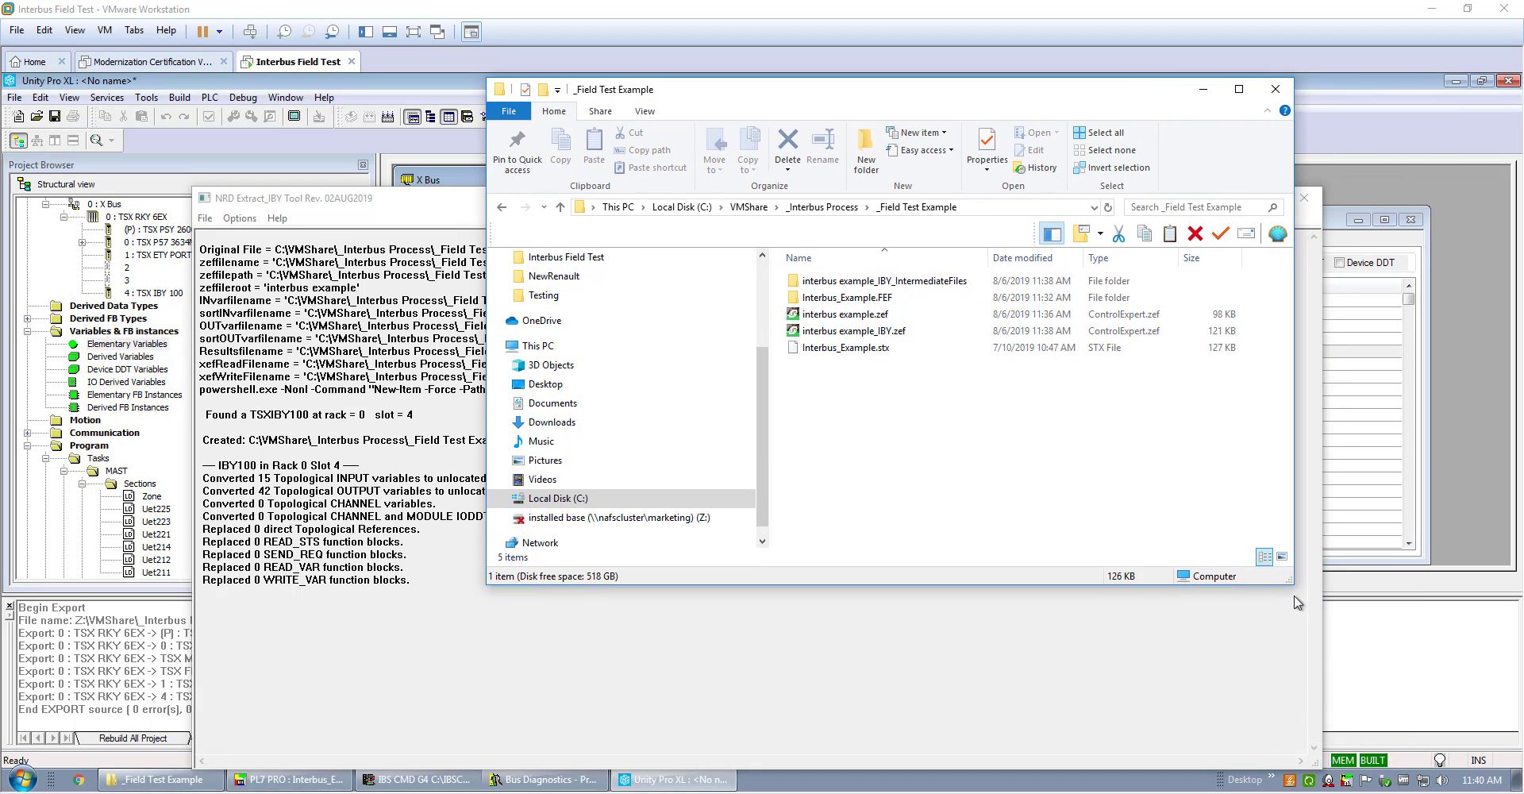
click(838, 354)
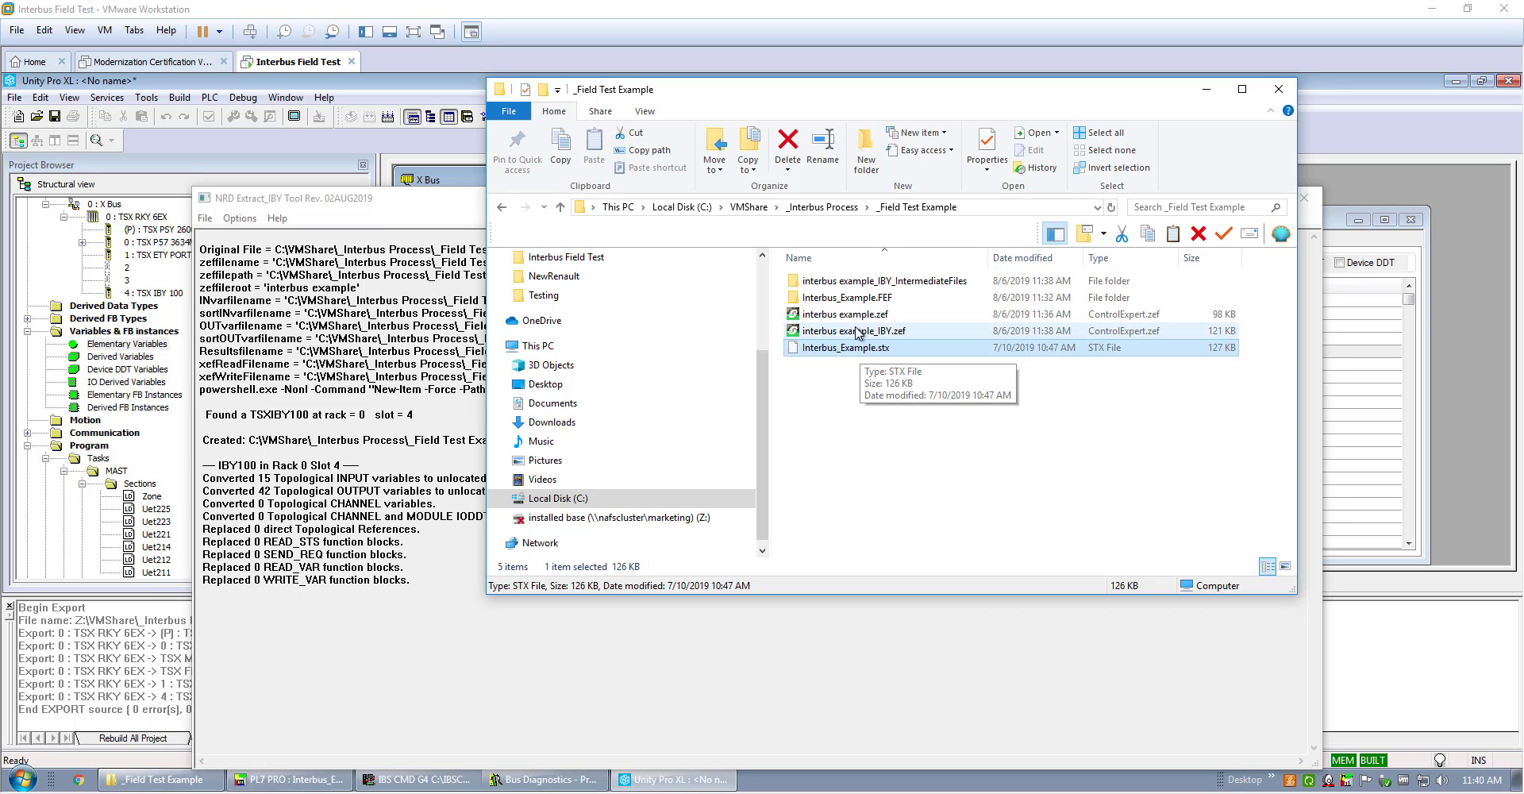
Examine interbus example.zef, the Interbus_Example.FEF folder and the generated interbus example_IBY.zef in the _Field Test Example folder.
click(856, 316)
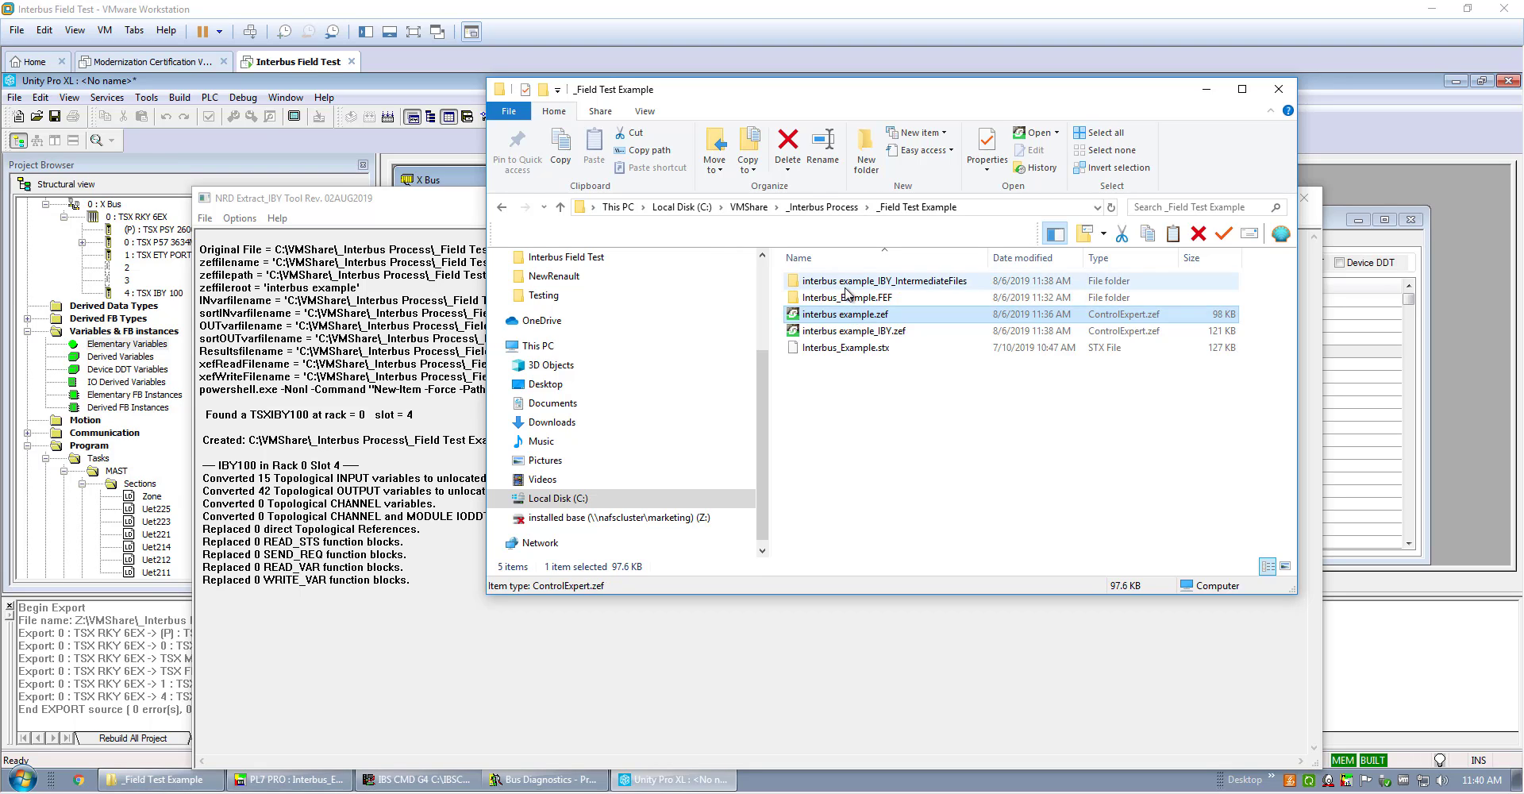
click(846, 299)
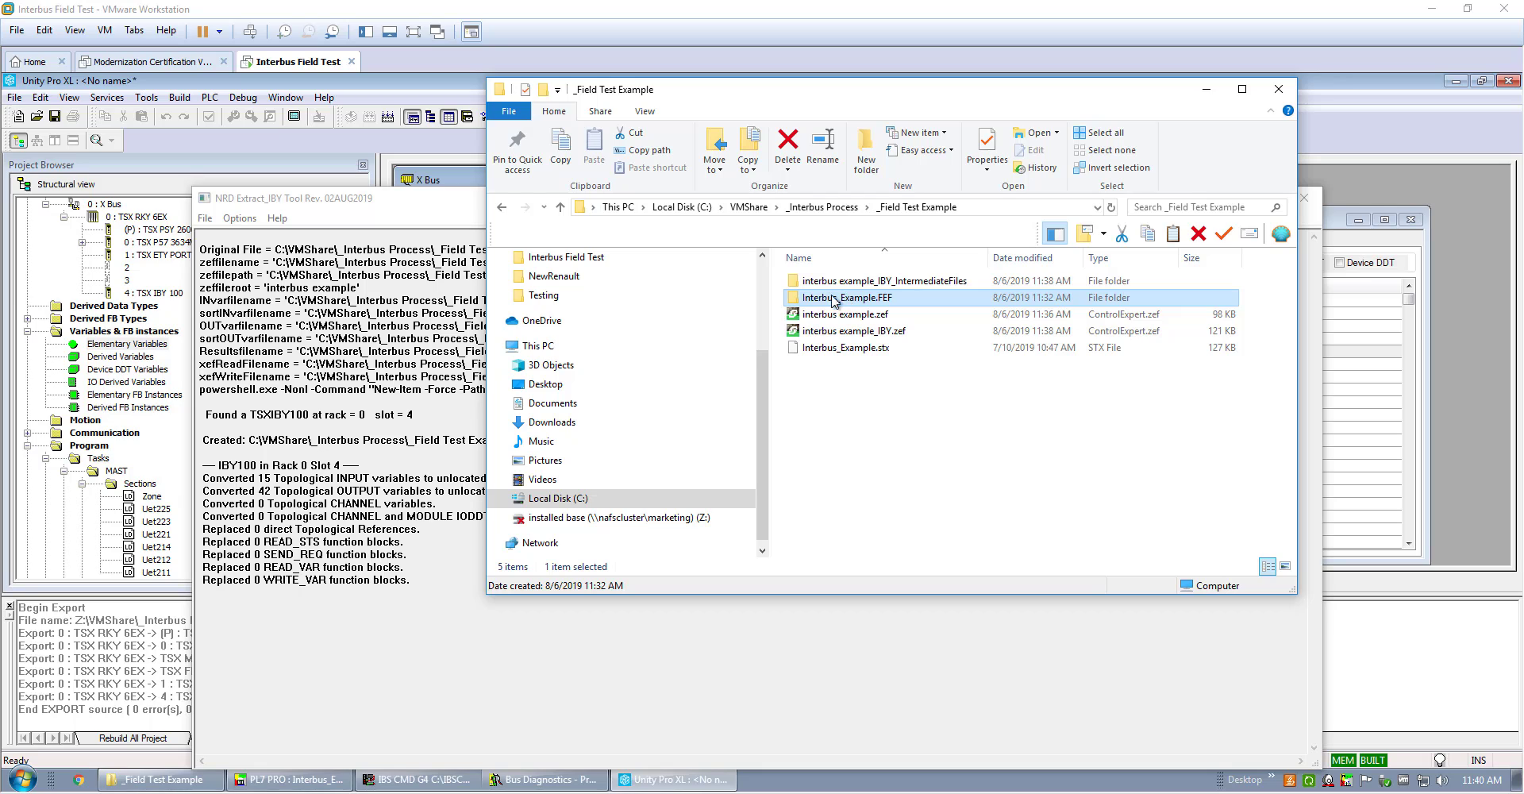
click(829, 318)
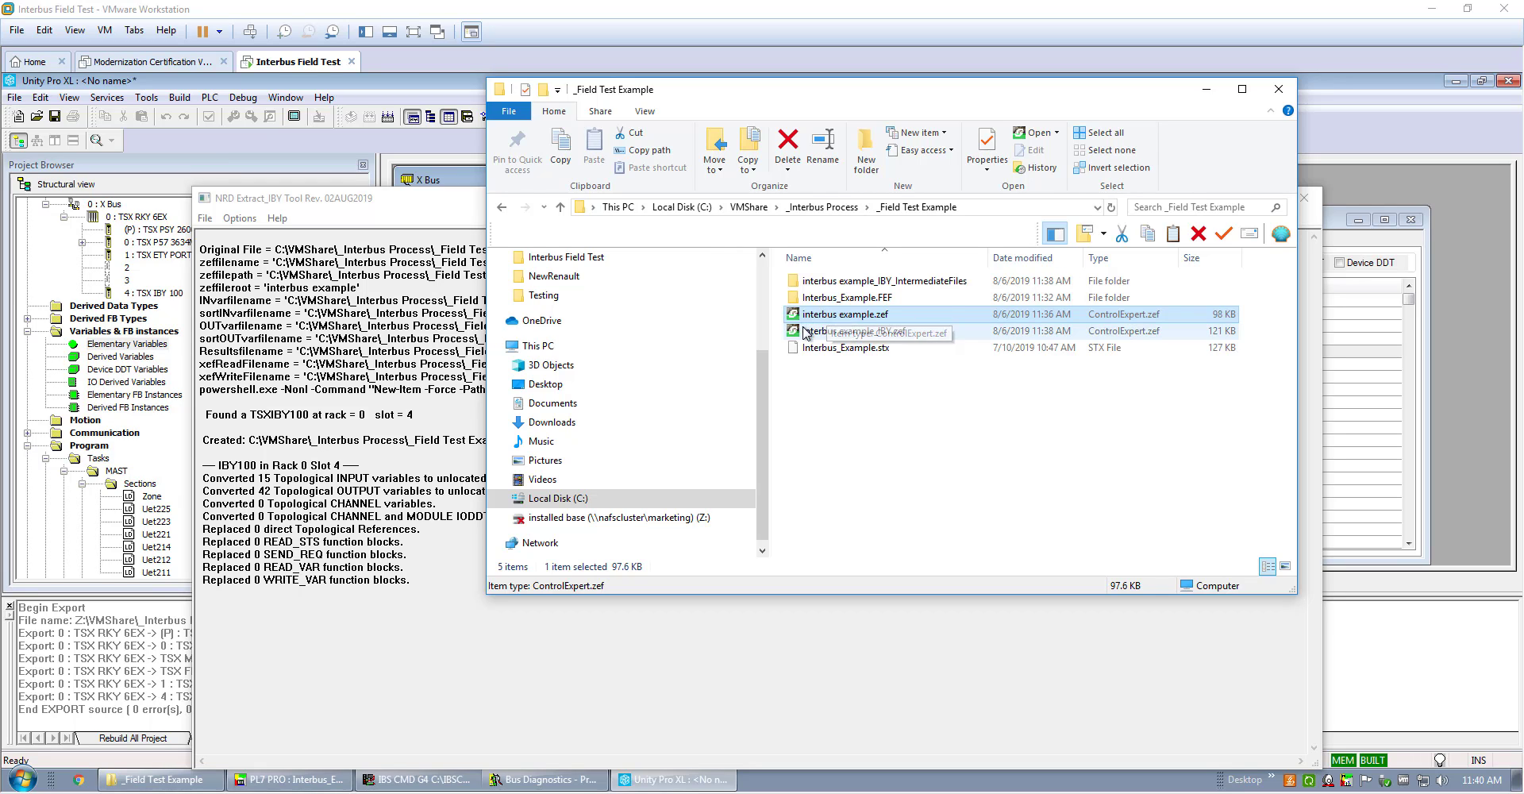
click(816, 337)
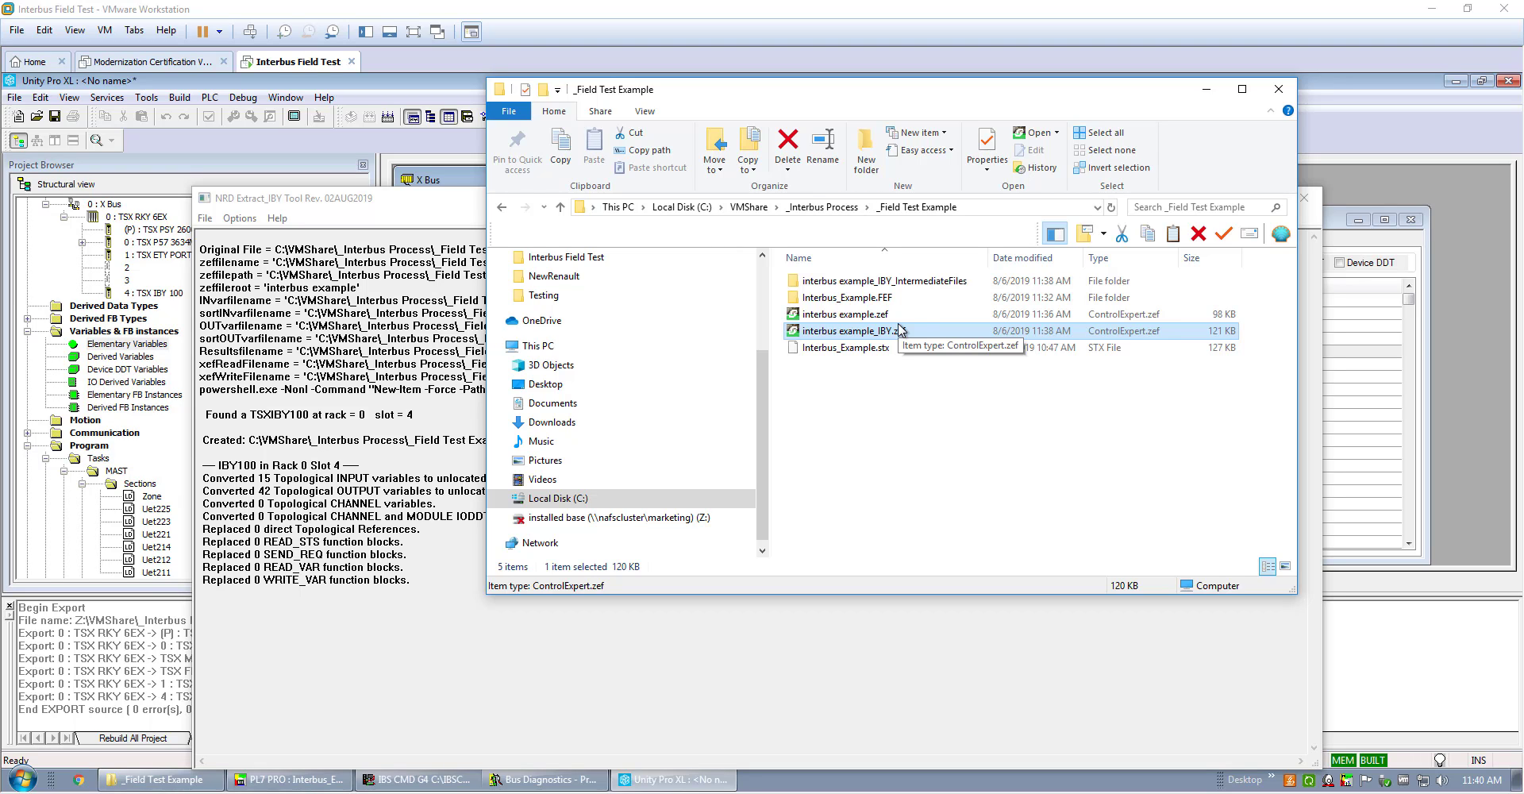
Open the interbus example_IBY_IntermediateFiles folder and review the input variable mappings in interbus example_INvars.txt, closing the file when done.
click(917, 283)
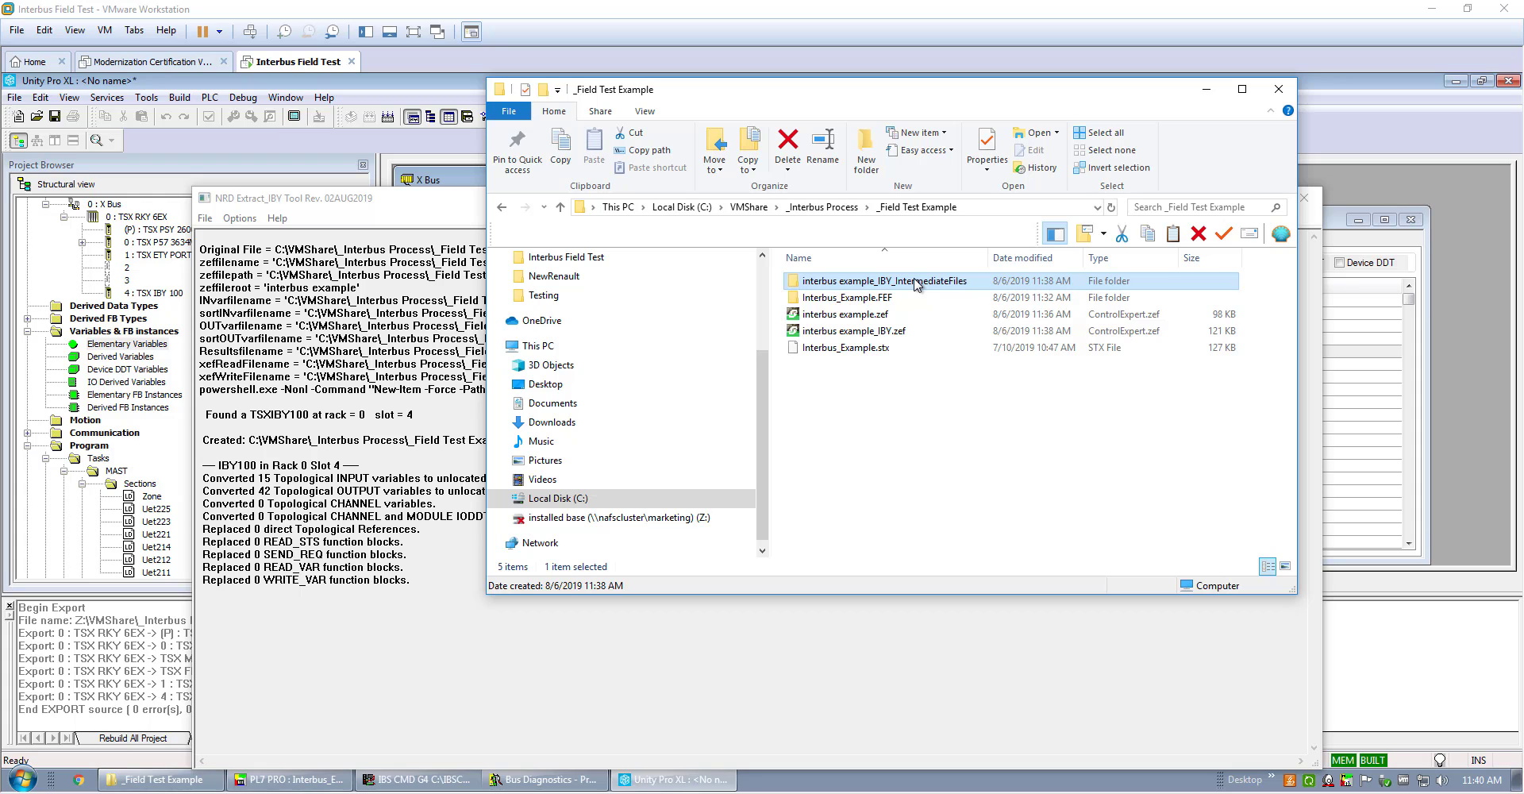
double_click(916, 282)
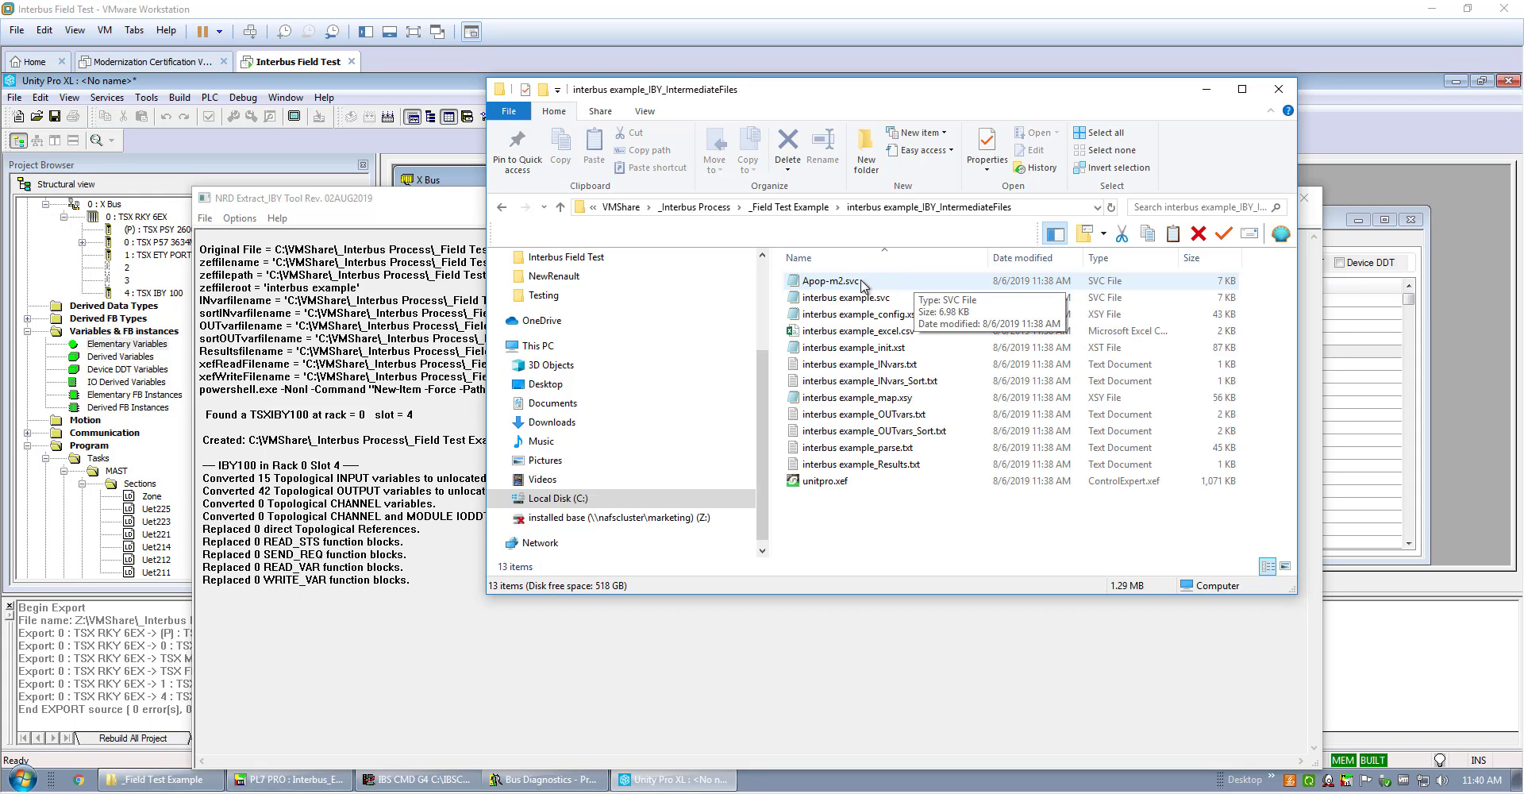
click(882, 298)
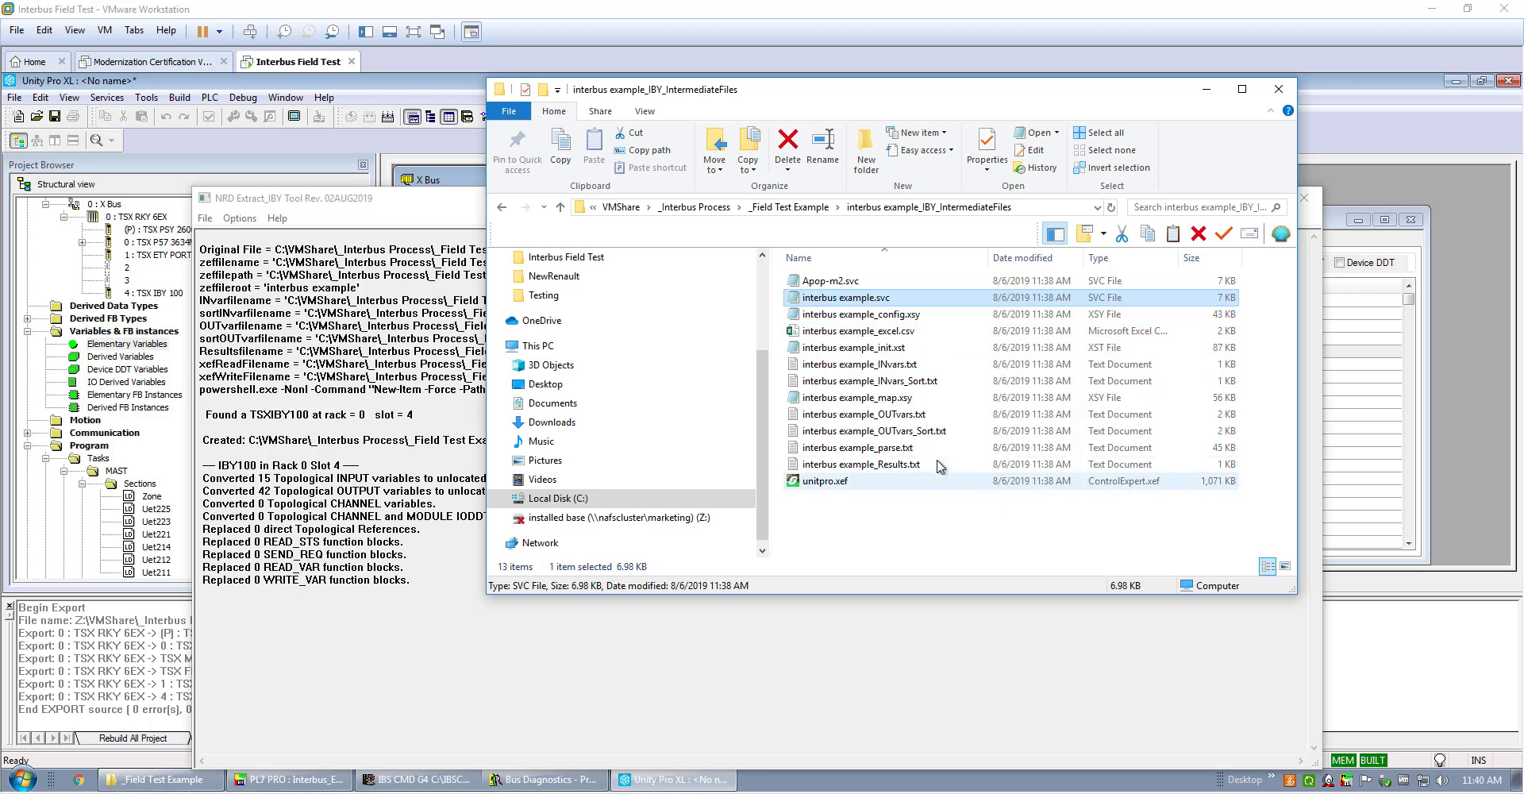
click(844, 370)
double_click(843, 370)
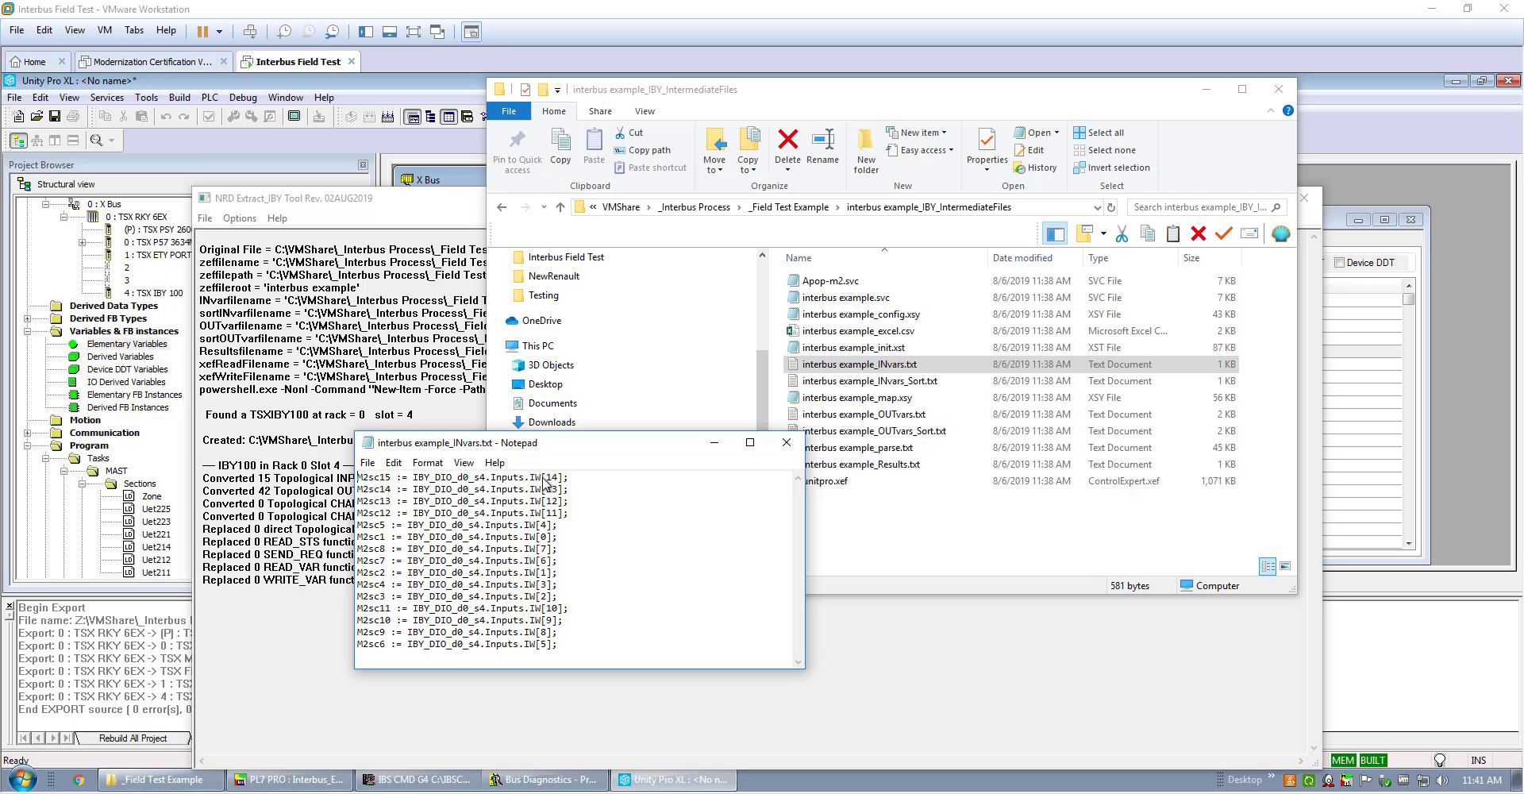
double_click(534, 477)
click(786, 442)
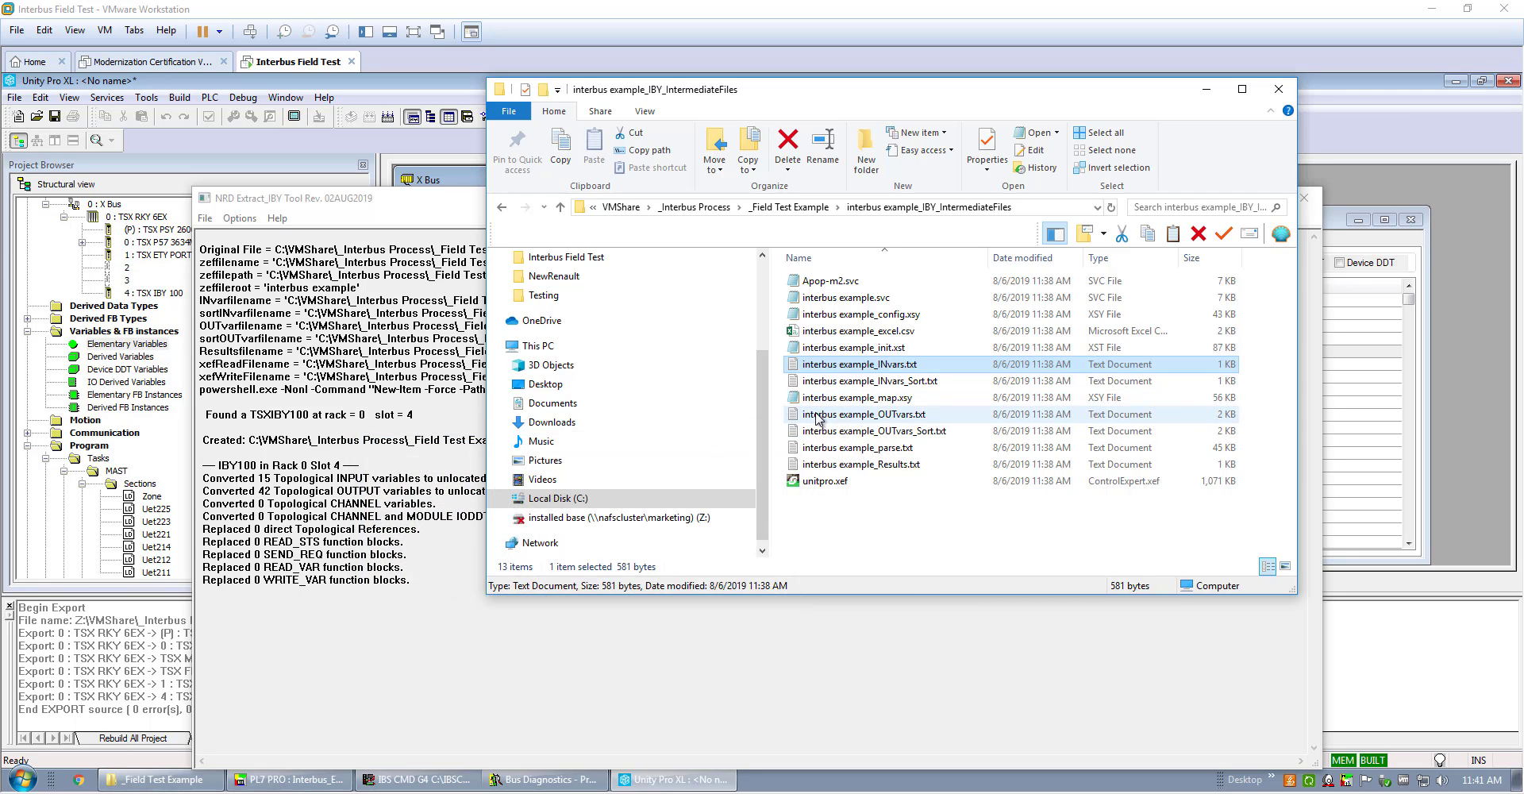
Review the output variable mappings in interbus example_OUTvars.txt, close the file and return to the _Field Test Example folder.
click(816, 415)
double_click(817, 415)
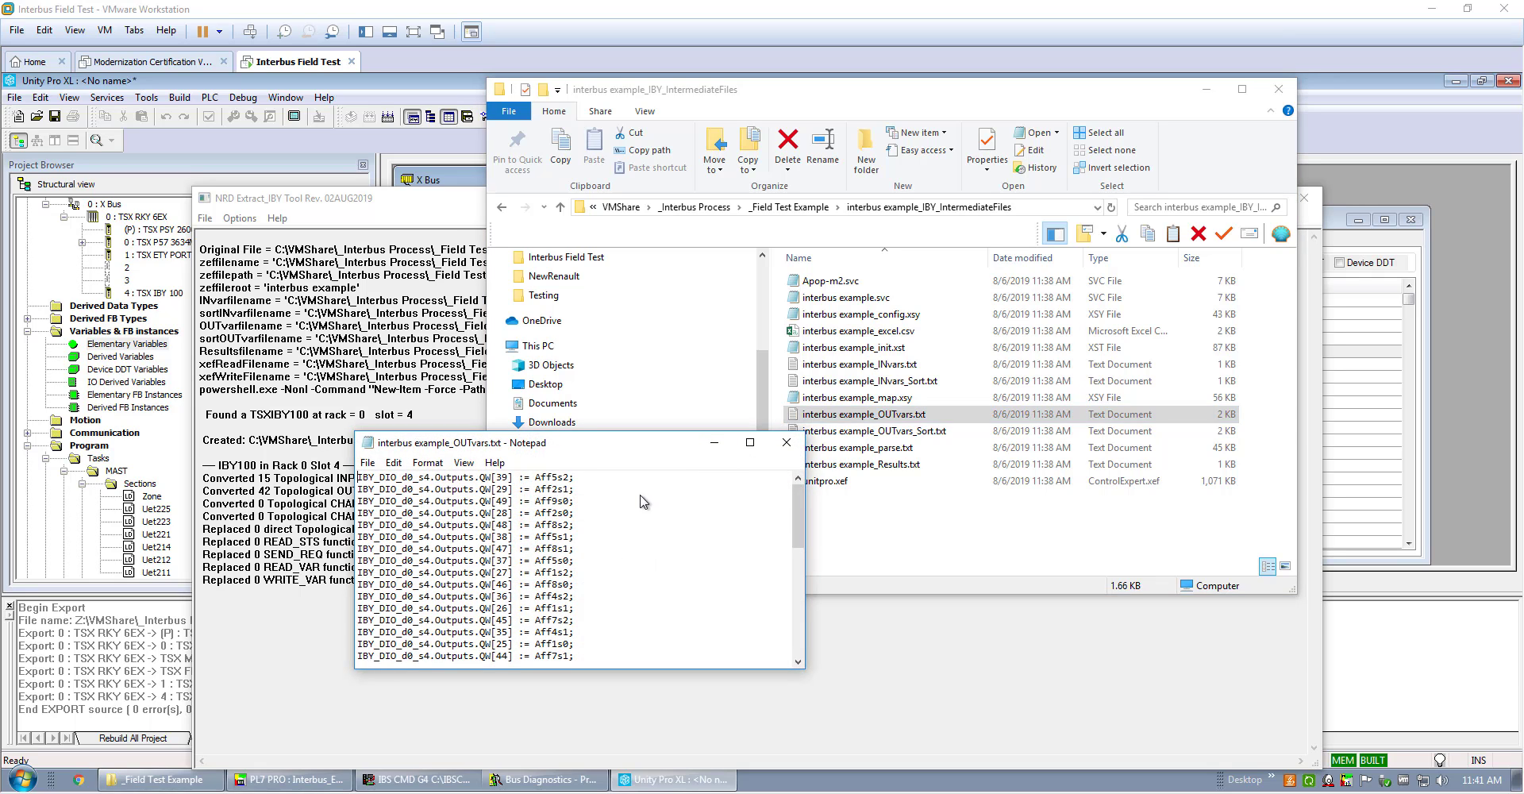
click(492, 512)
click(786, 442)
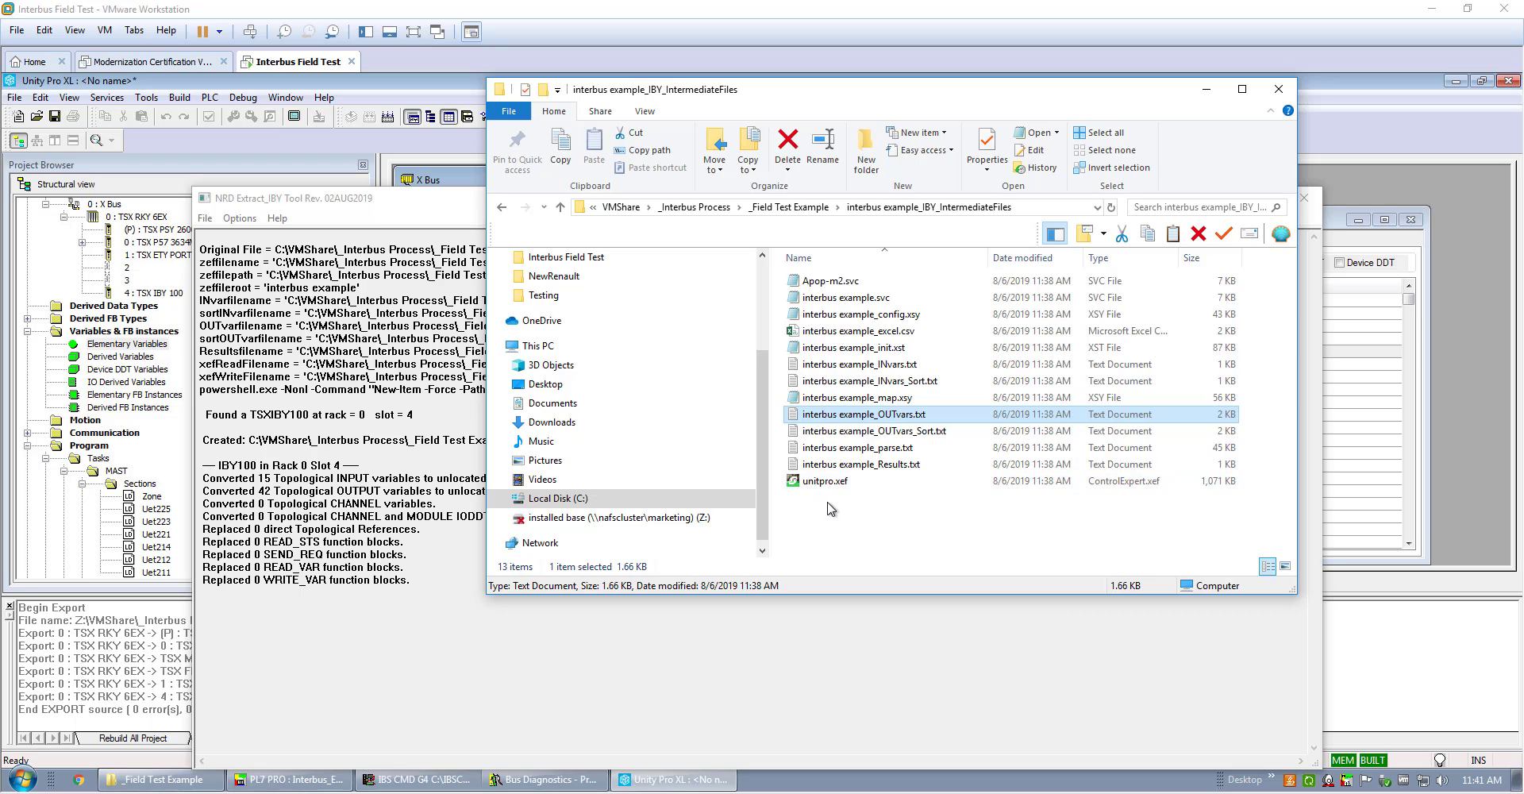
click(505, 209)
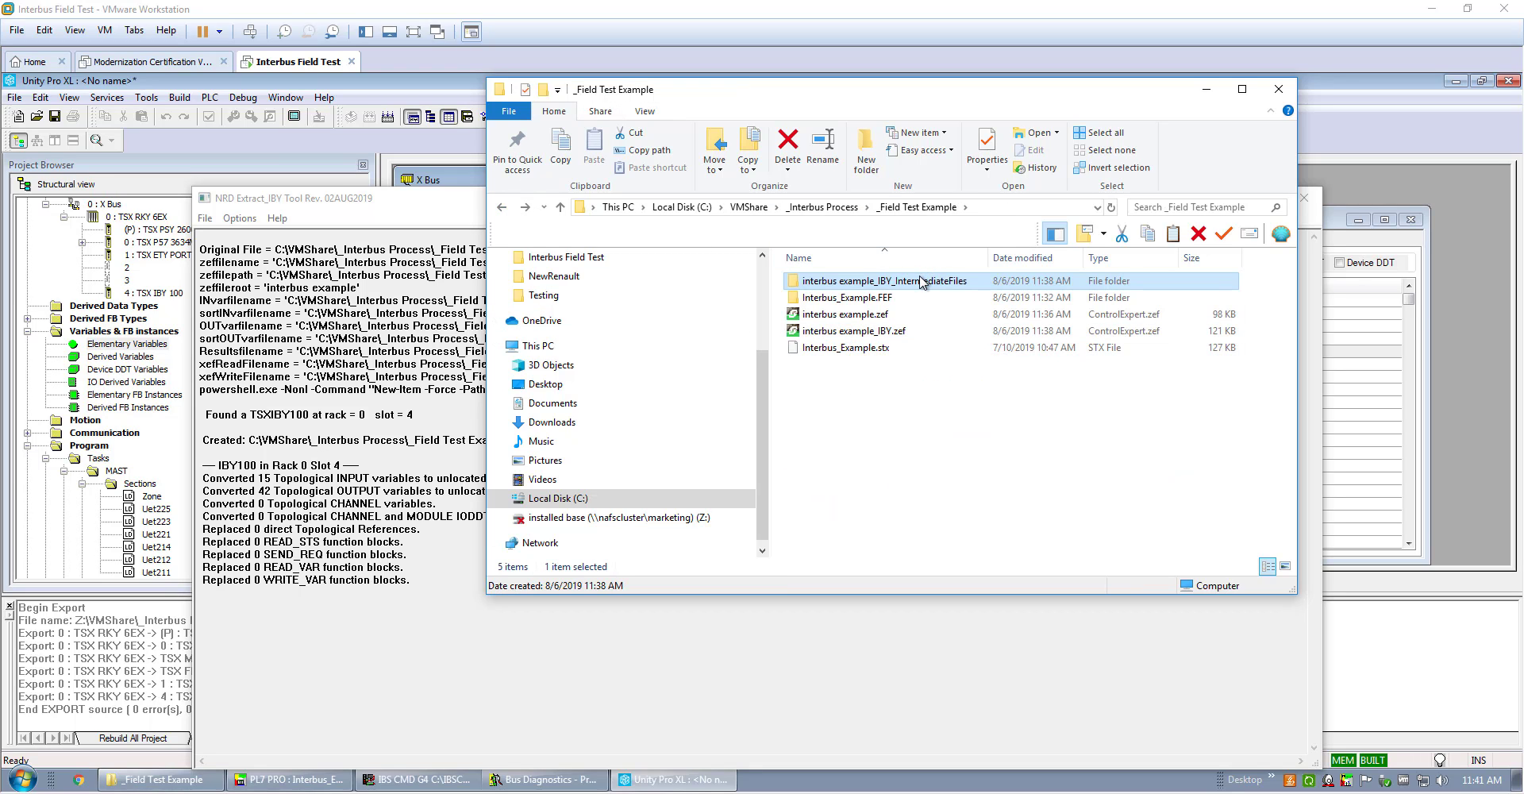
Highlight interbus example_IBY.zef, switch to the Unity M580 Application Converter and view its version and licence information.
click(882, 334)
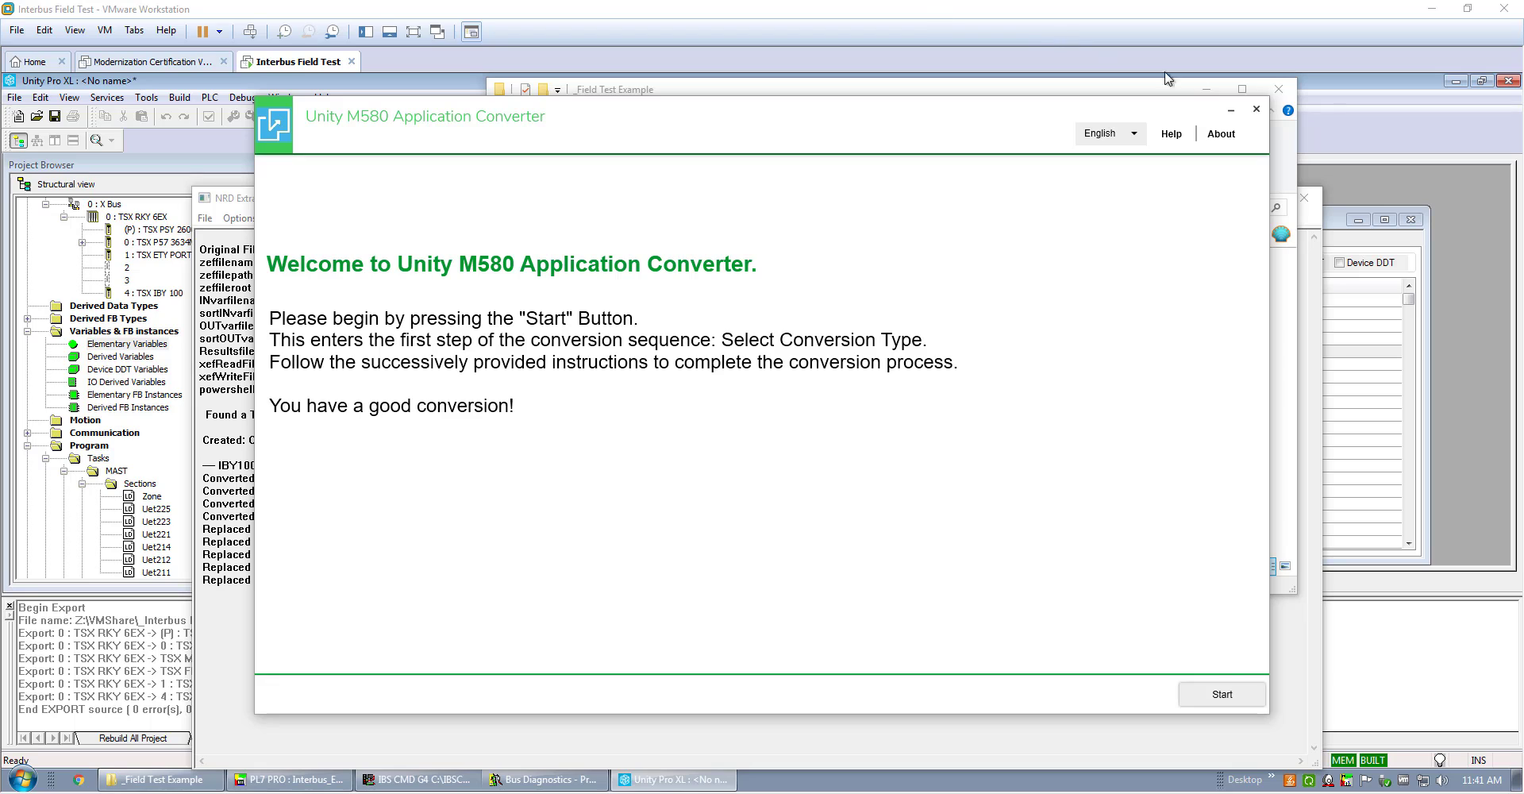
click(1222, 135)
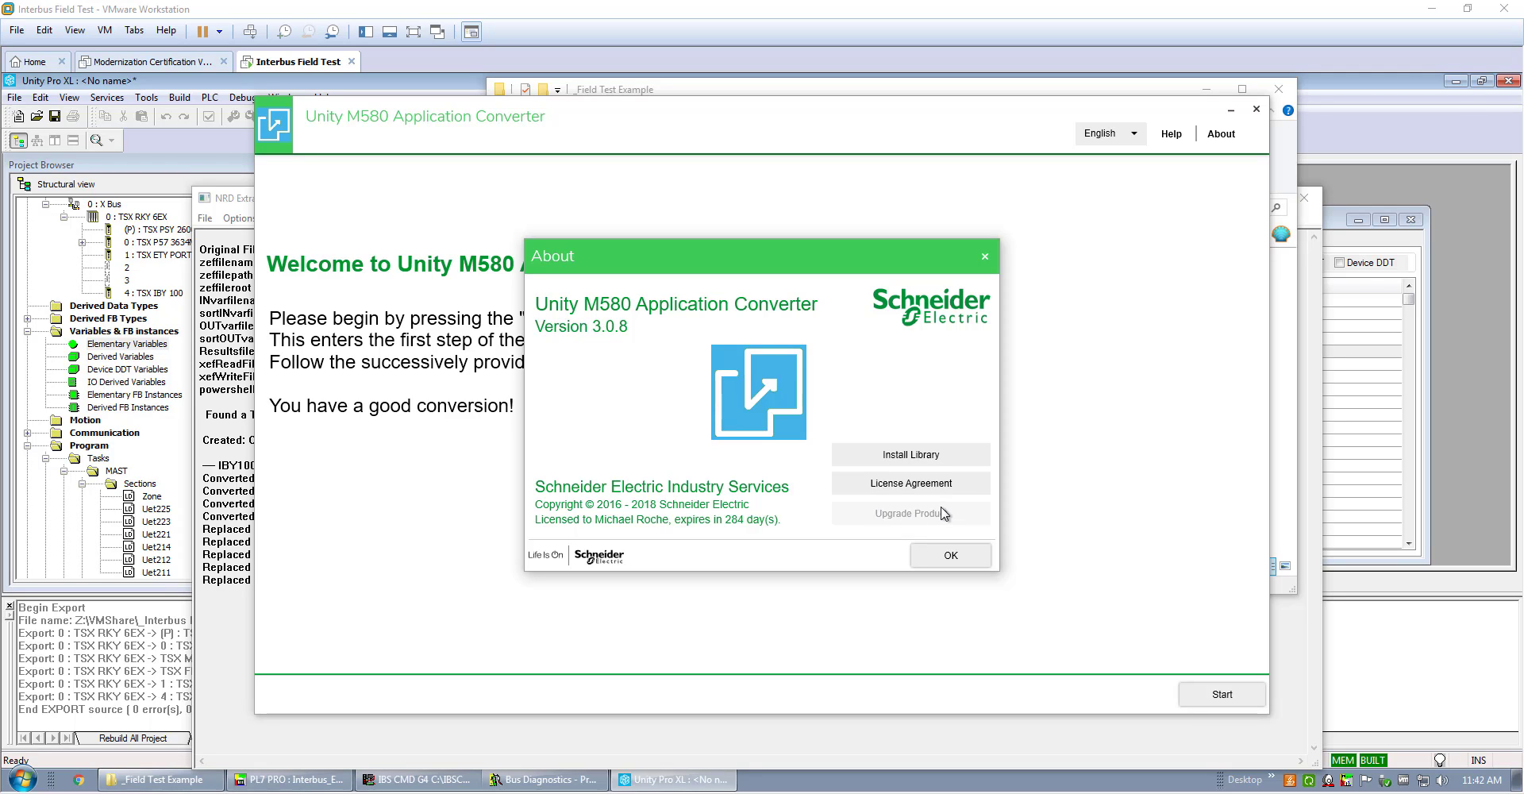
click(968, 554)
Start an M580 conversion of a Premium application from Unity and proceed past the preparation instructions.
click(1232, 695)
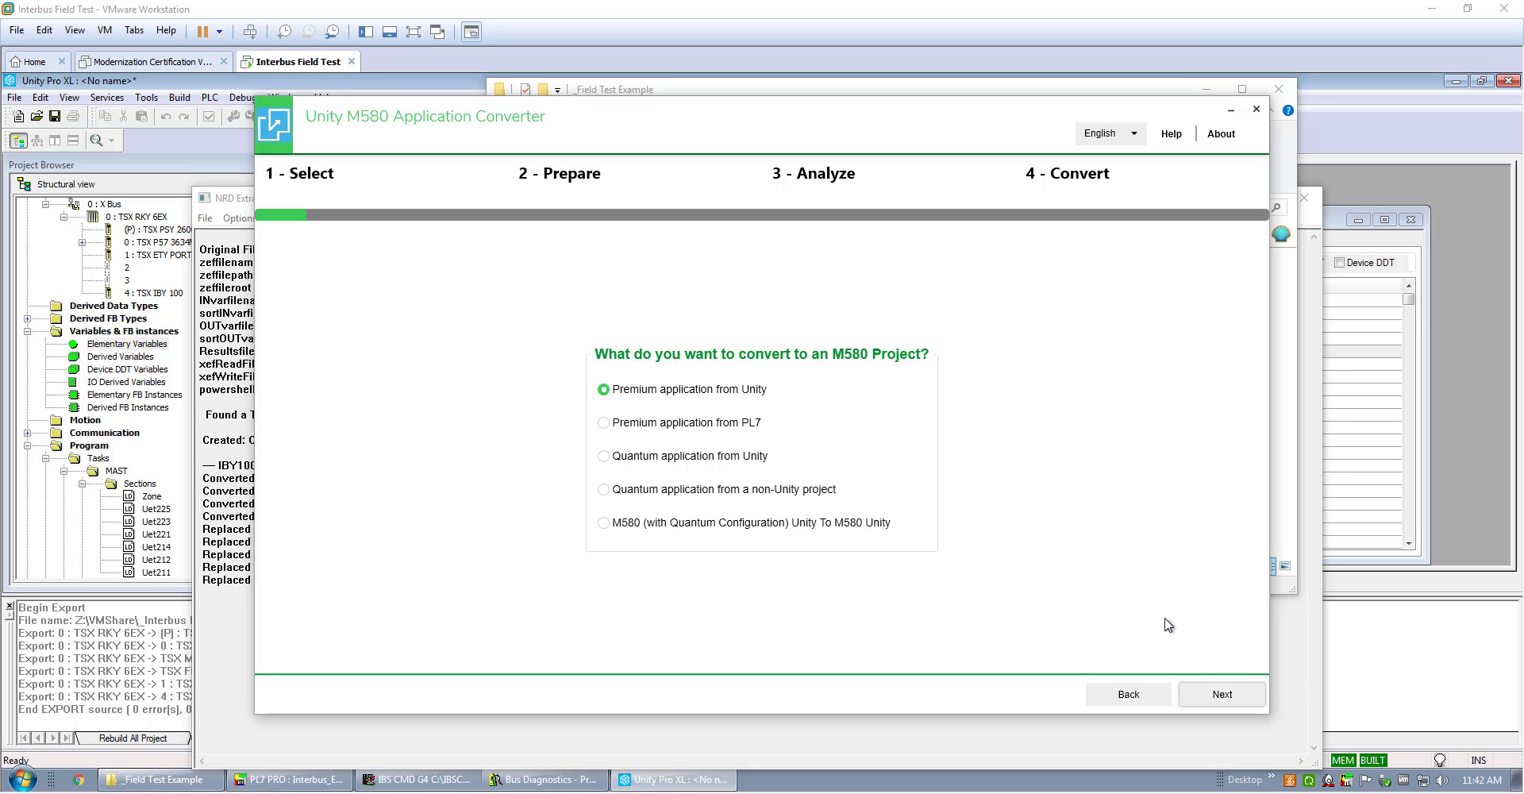
click(1229, 694)
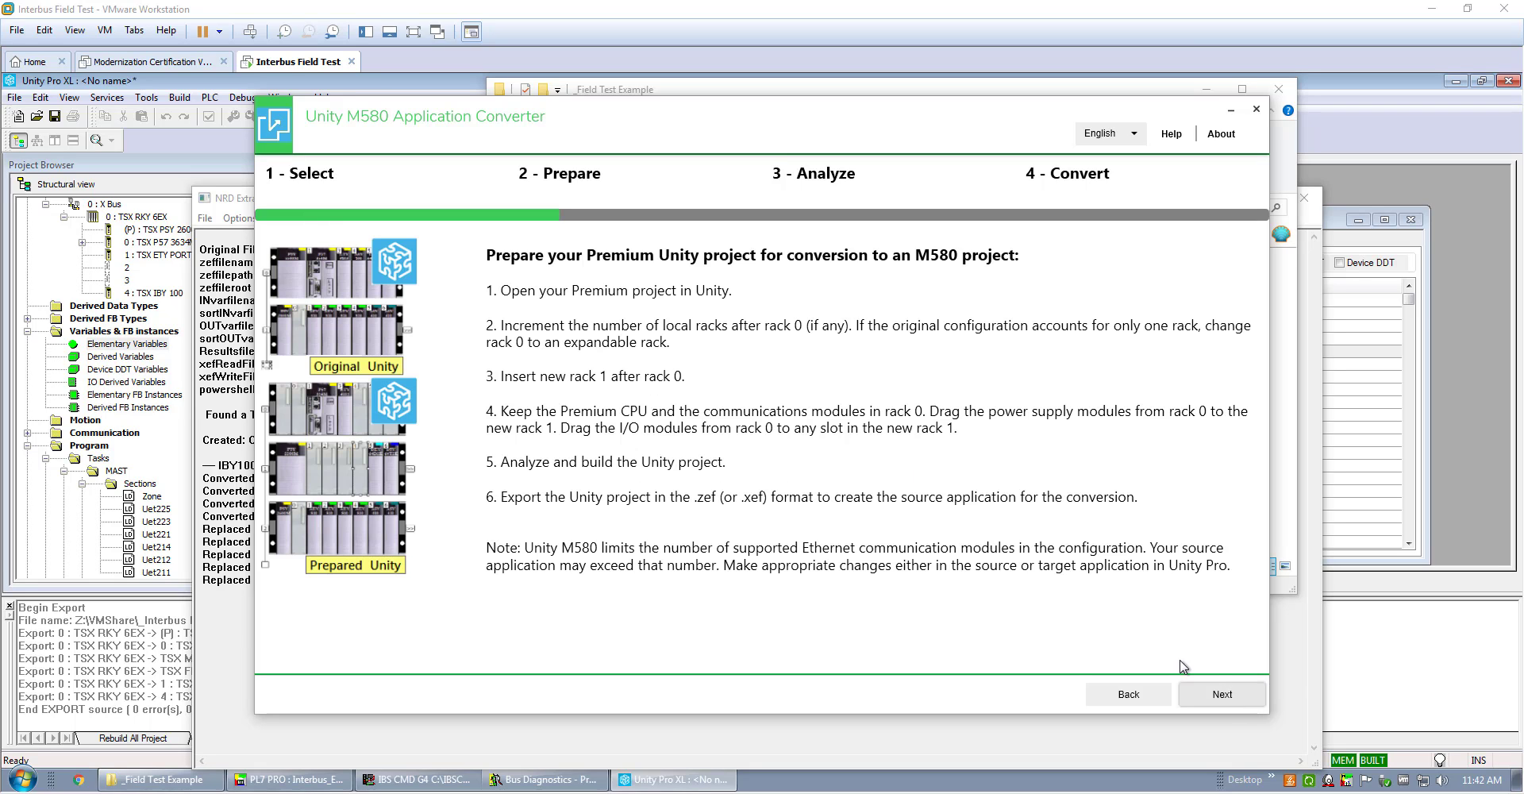
click(1234, 700)
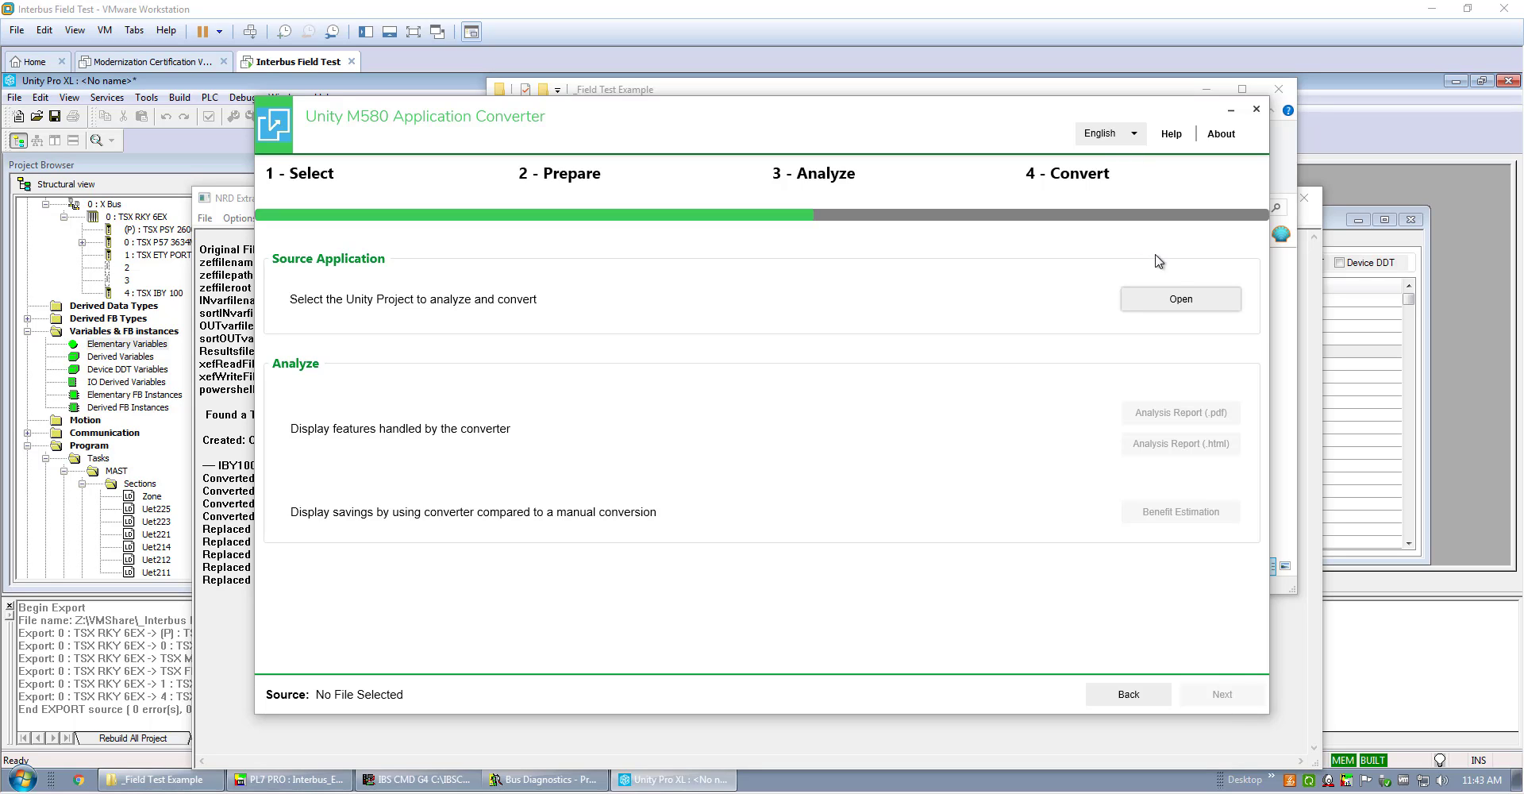
Load interbus example_IBY.zef as the source application, run its analysis with details displayed and acknowledge the completion.
click(1179, 303)
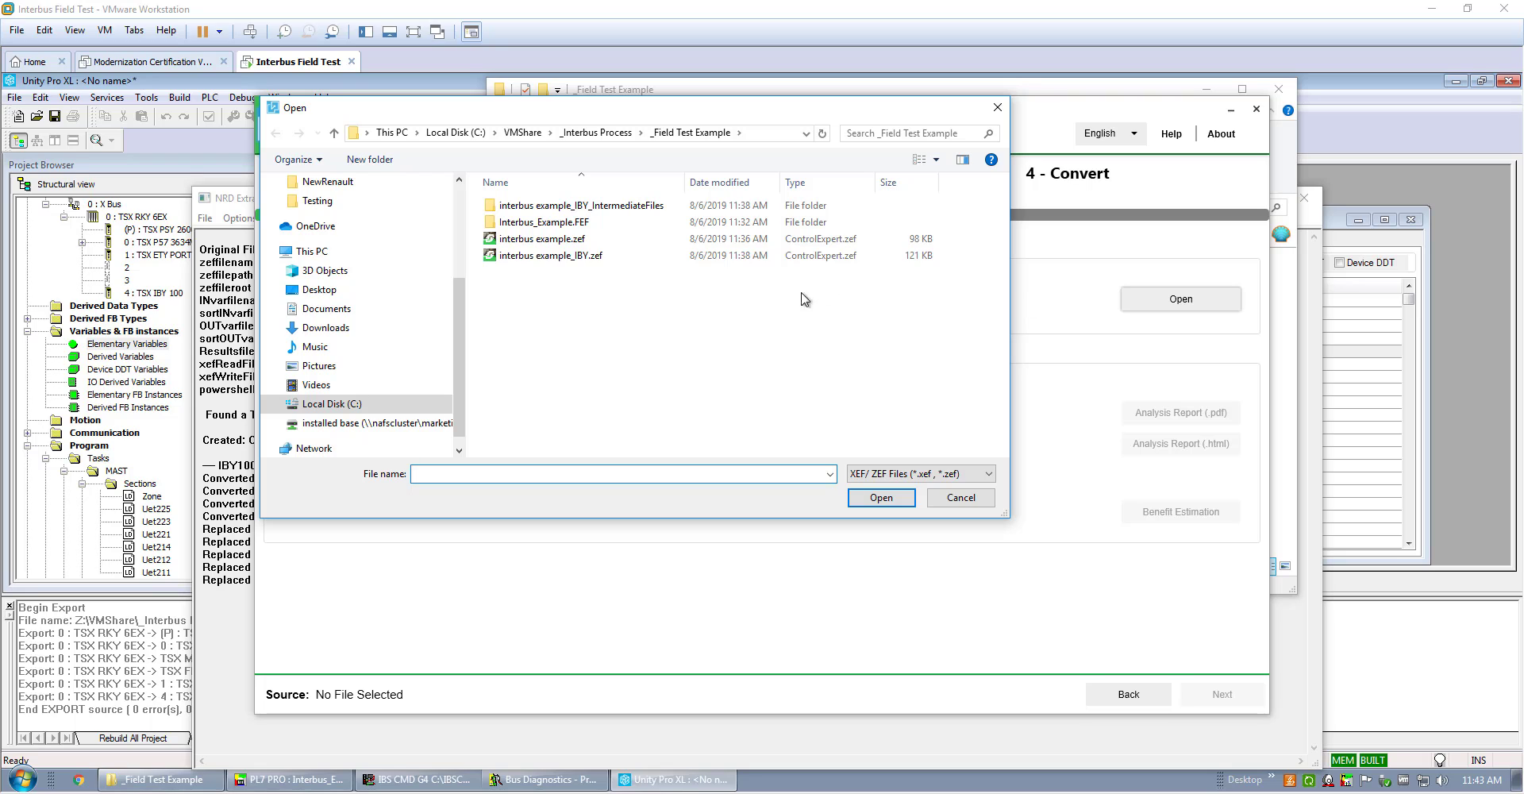
click(526, 258)
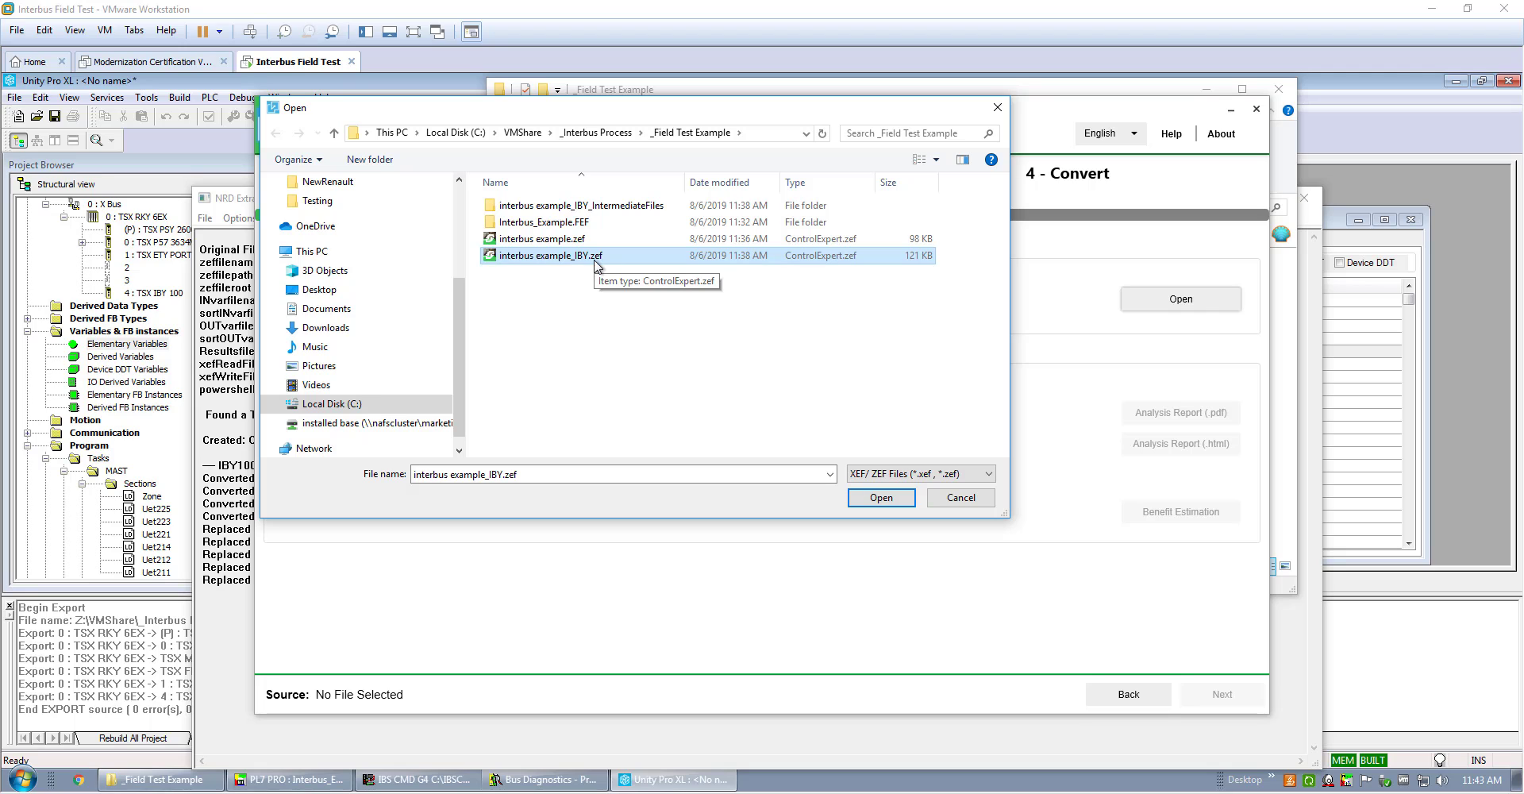
click(889, 501)
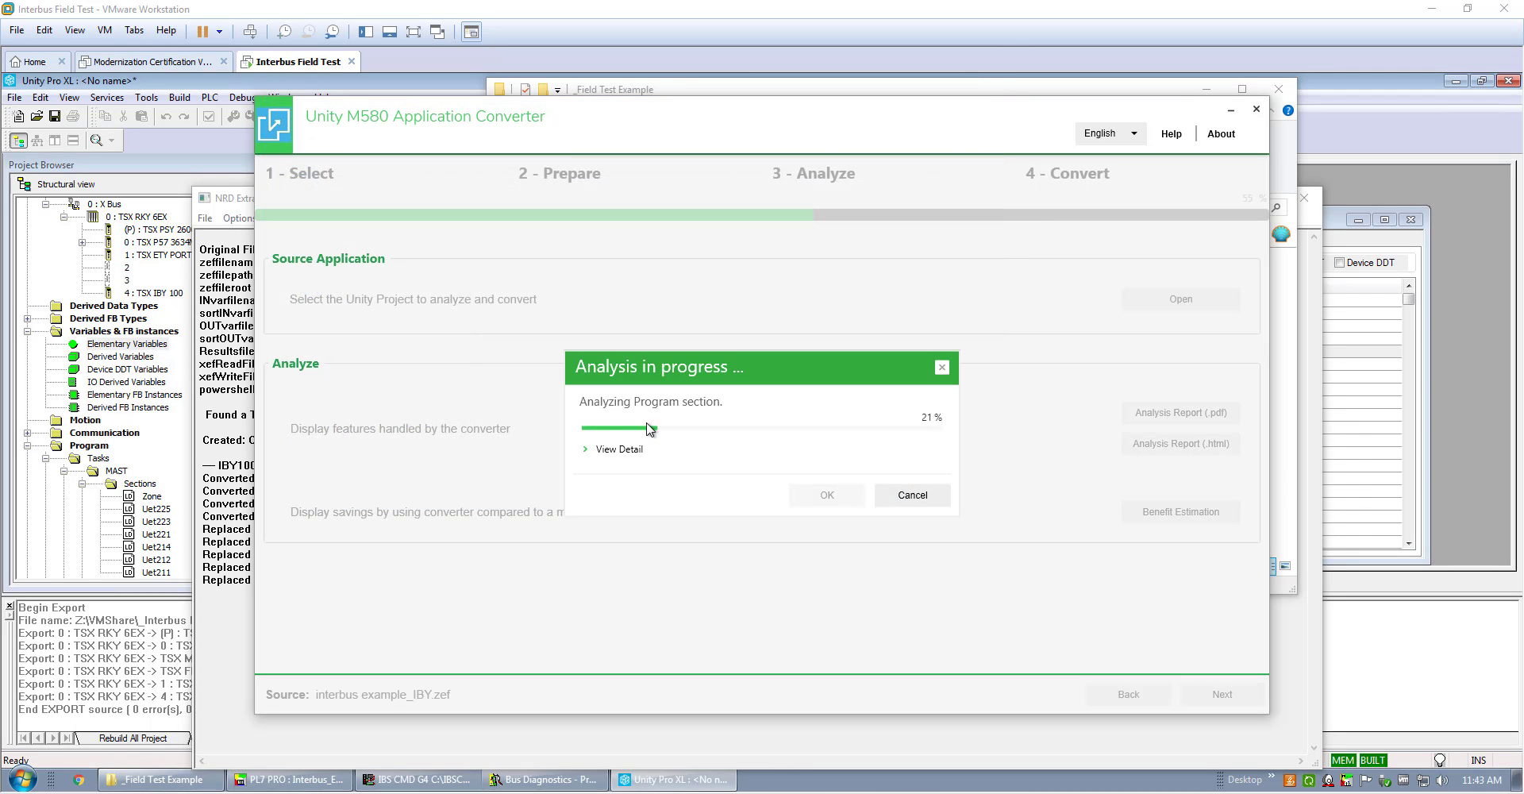
click(591, 450)
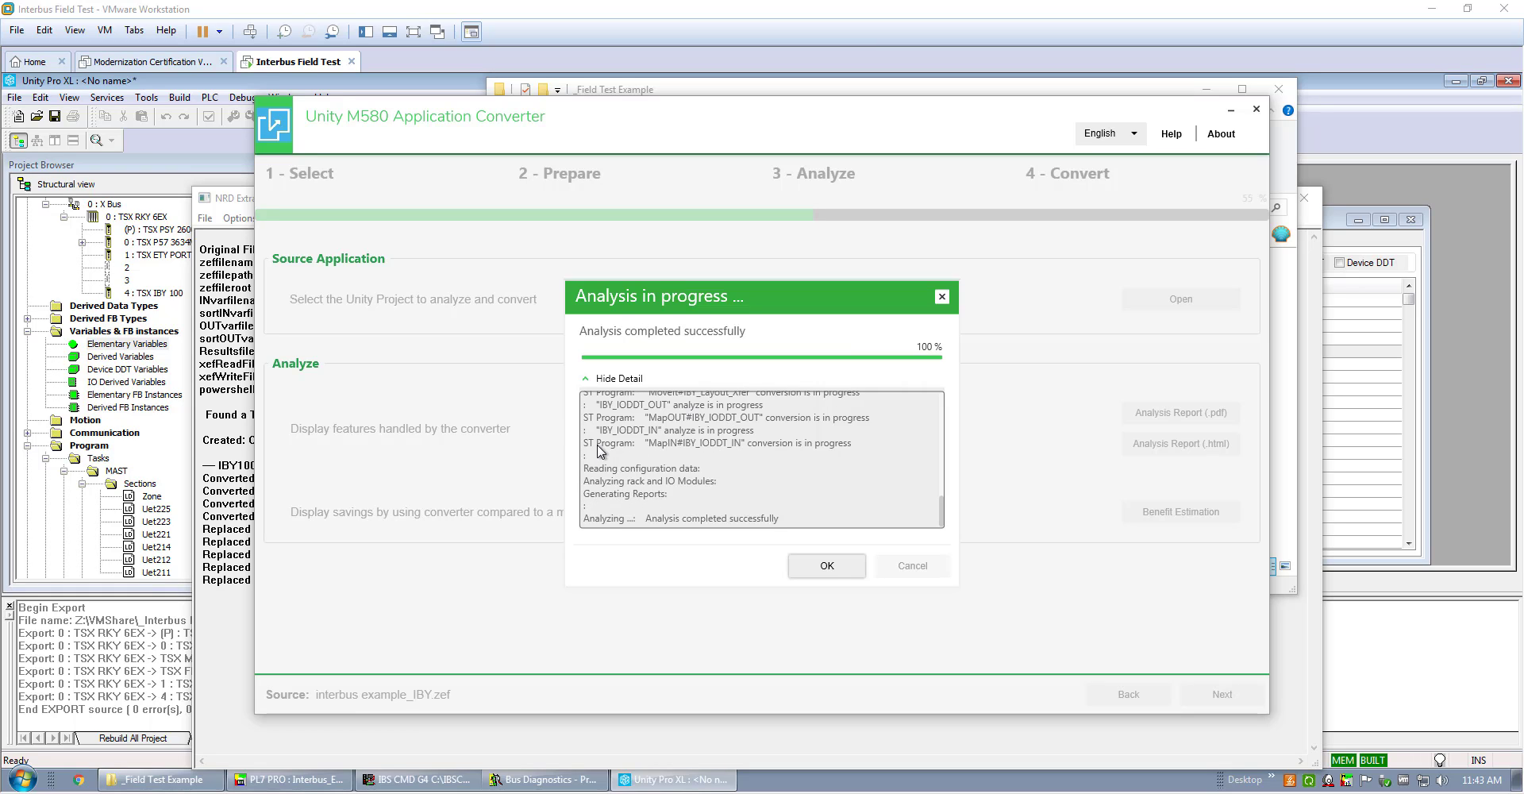
click(834, 565)
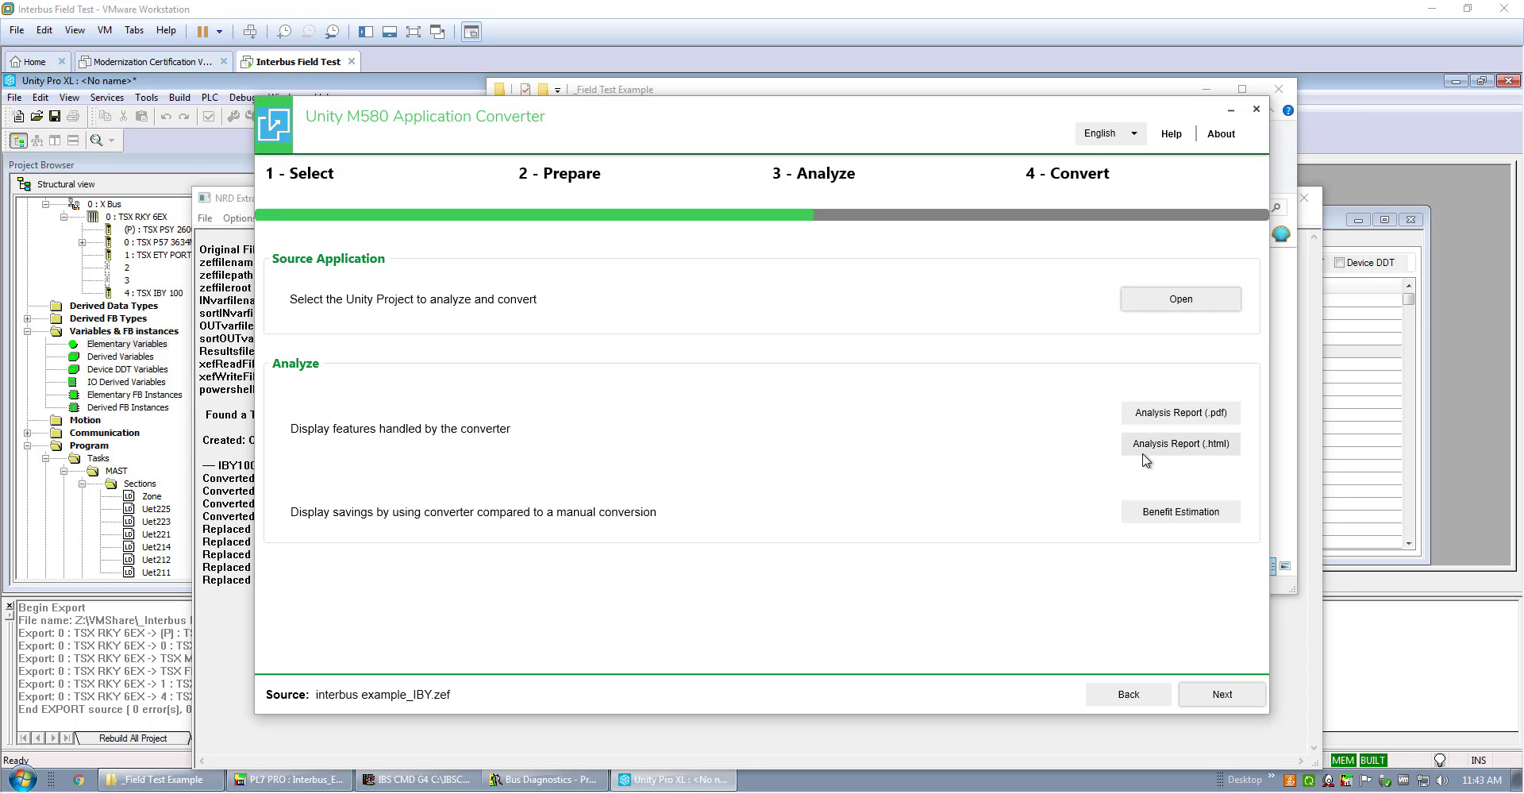
Review the HTML analysis report in Google Chrome, including alignment constraints and system bits and words, and close it.
click(1181, 444)
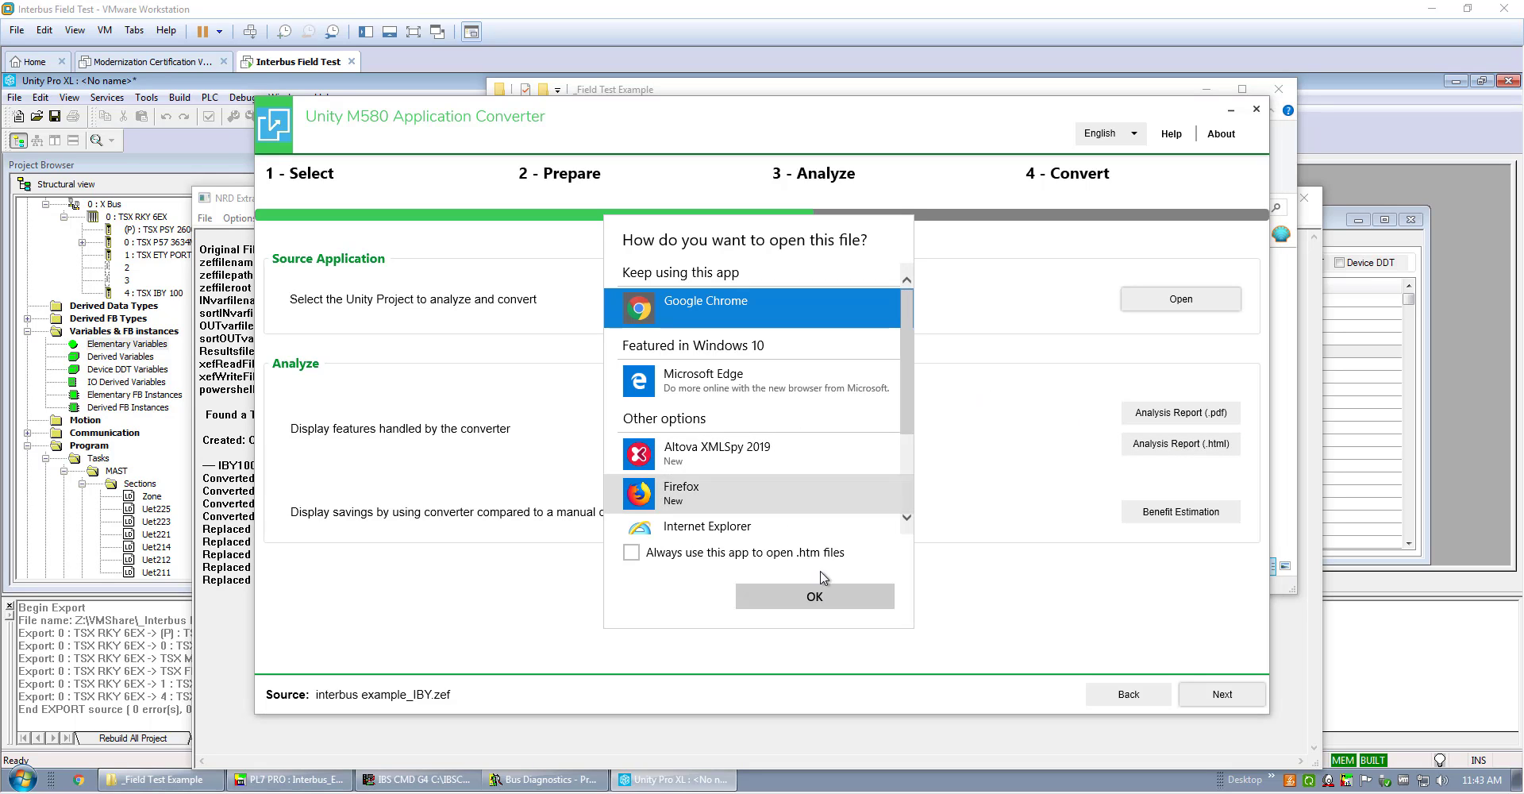
click(825, 597)
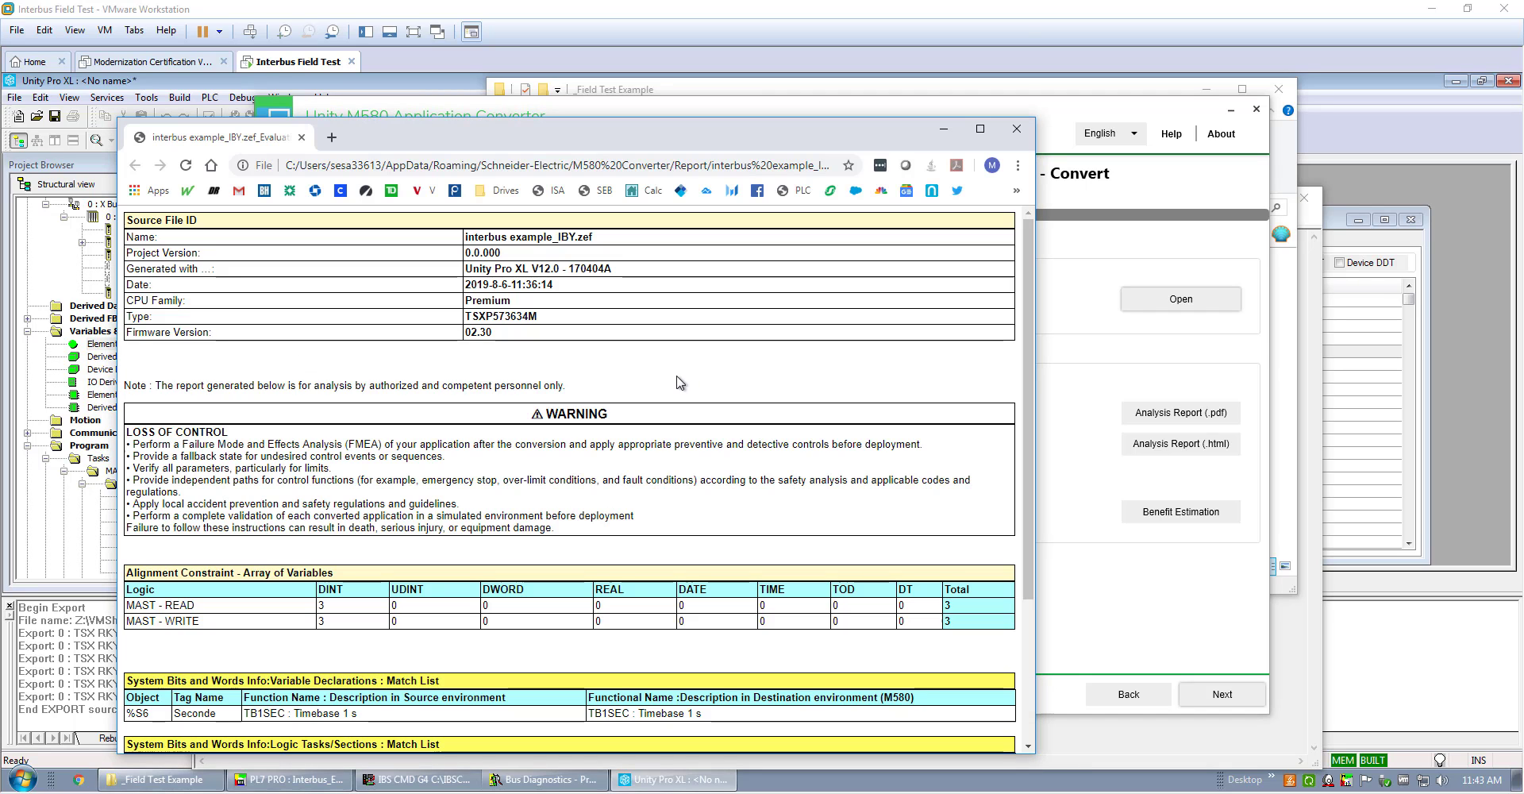
scroll(652, 380, down, 3)
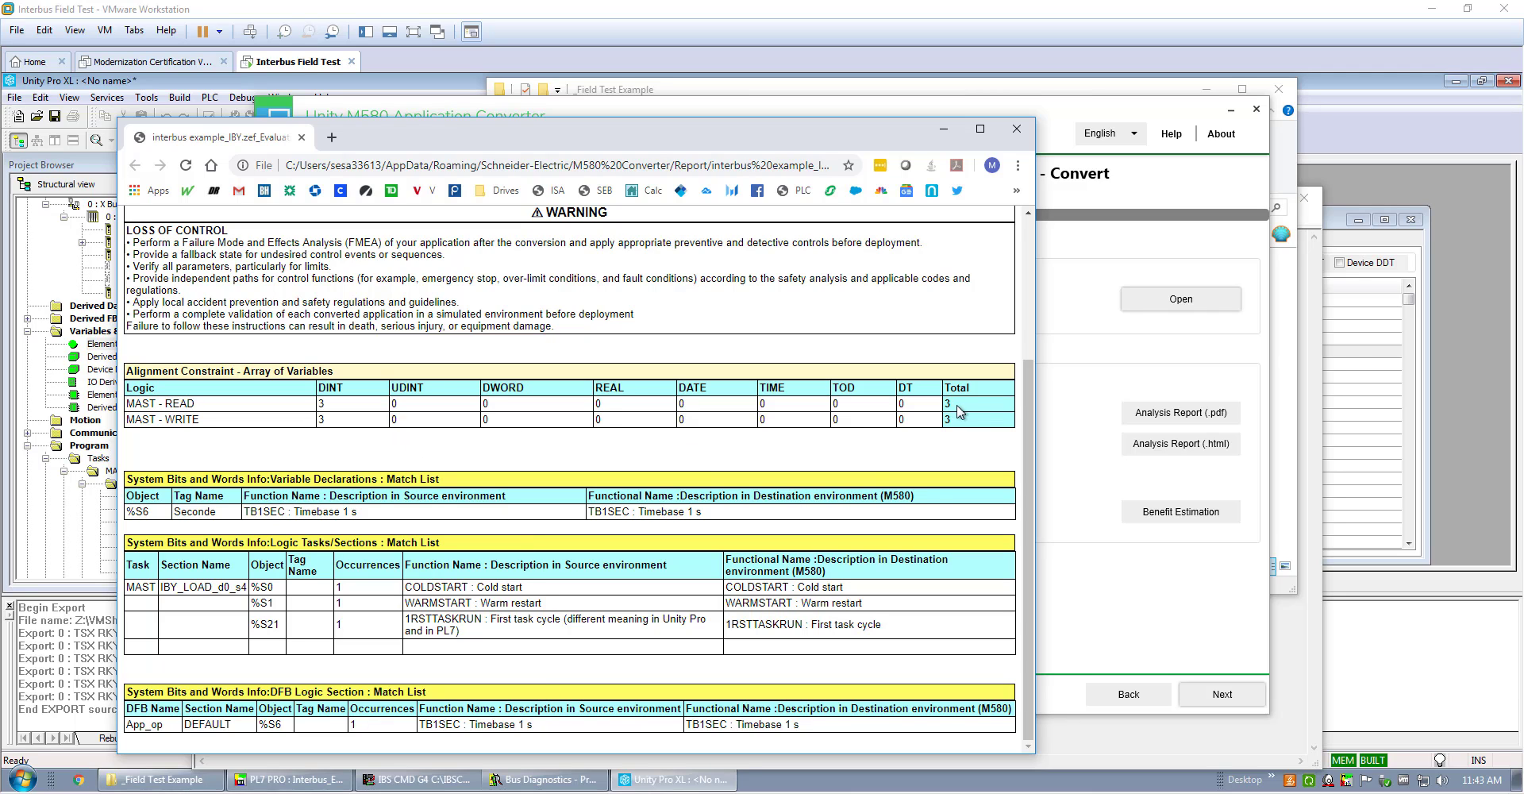
click(1016, 129)
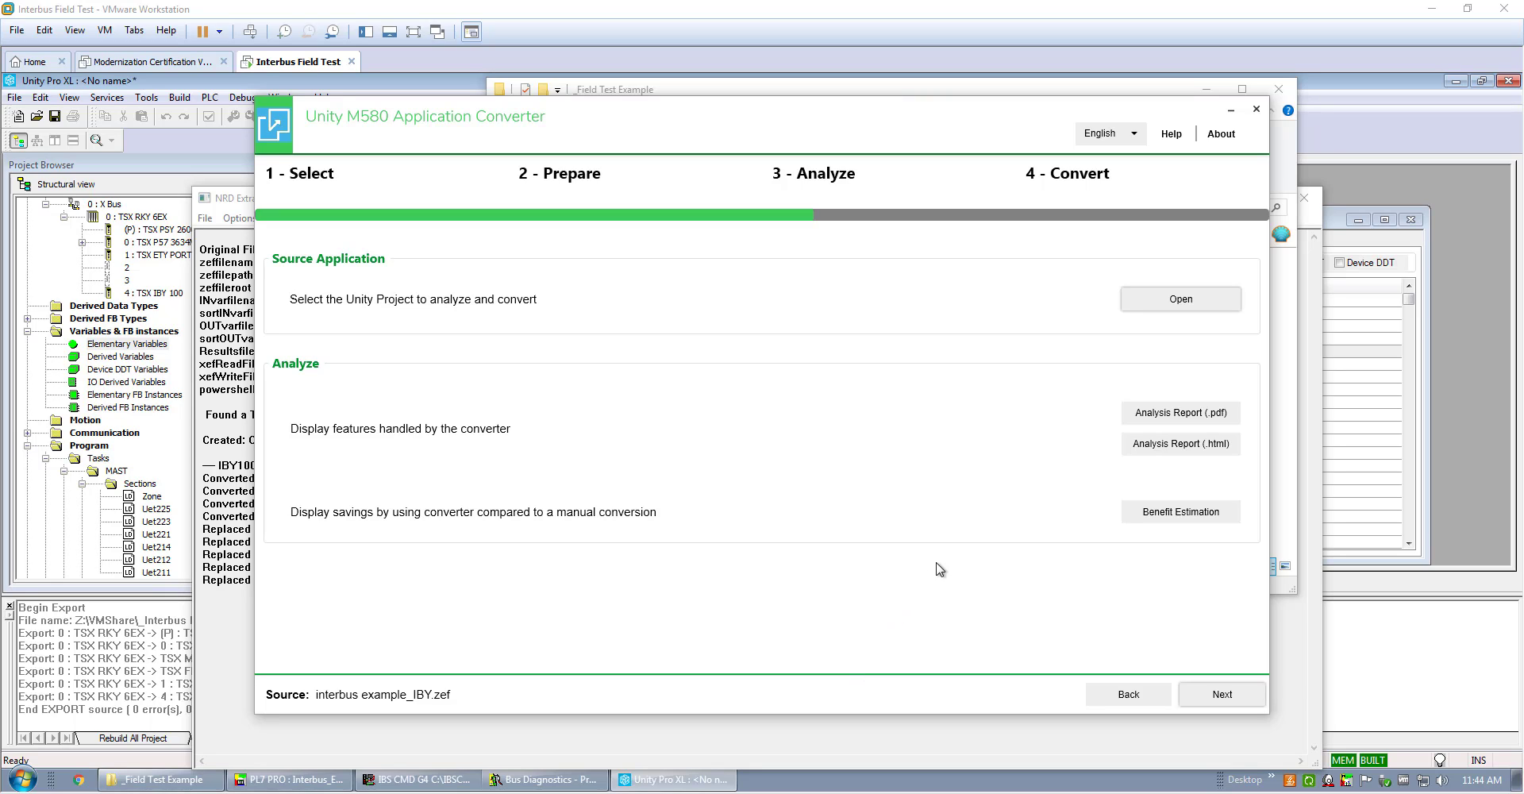
Set the target CPU type to BME P58 2040 and convert the project to M580 with progress details displayed, acknowledging completion.
click(1222, 694)
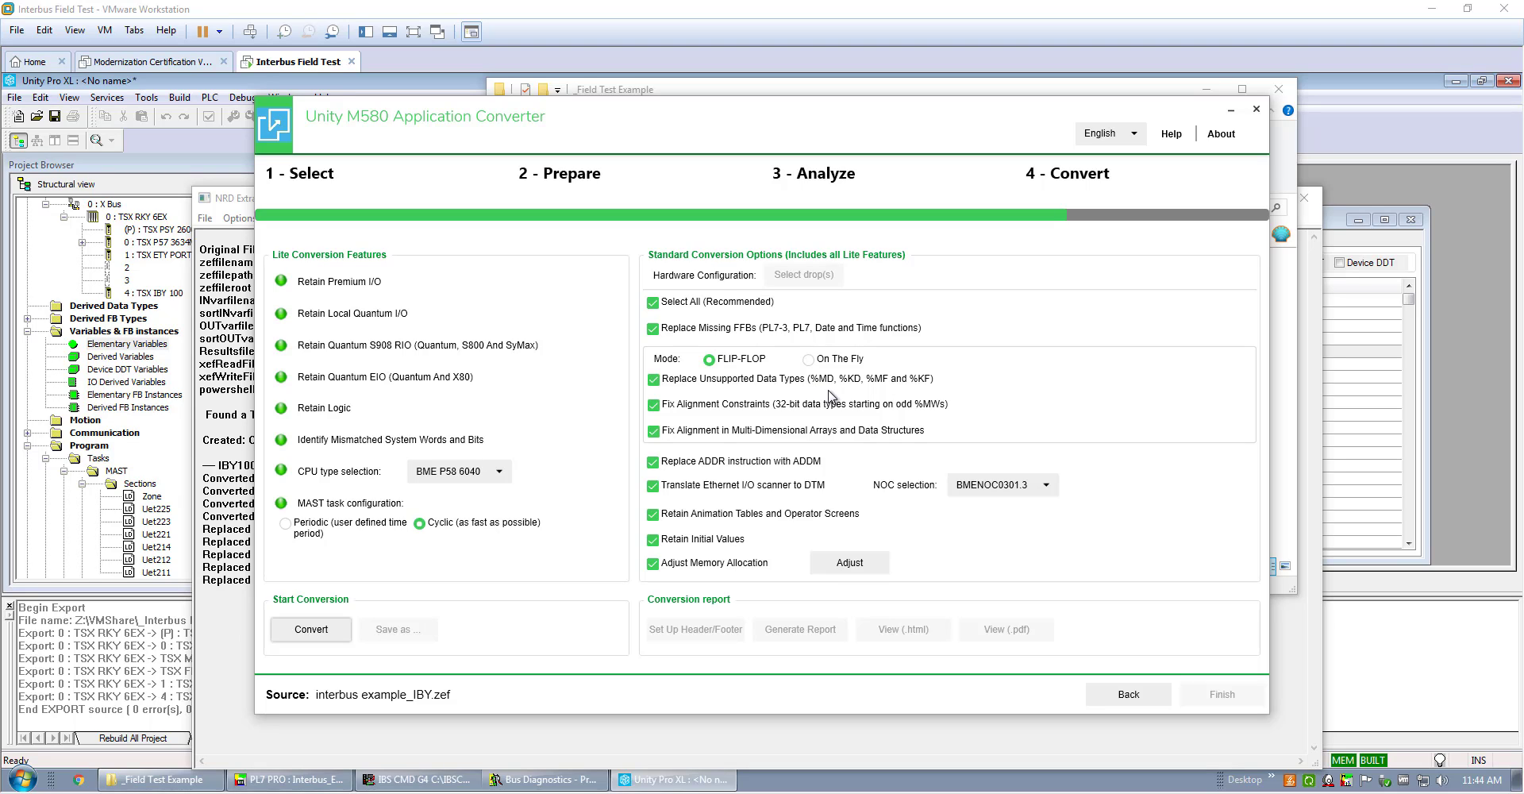
click(499, 471)
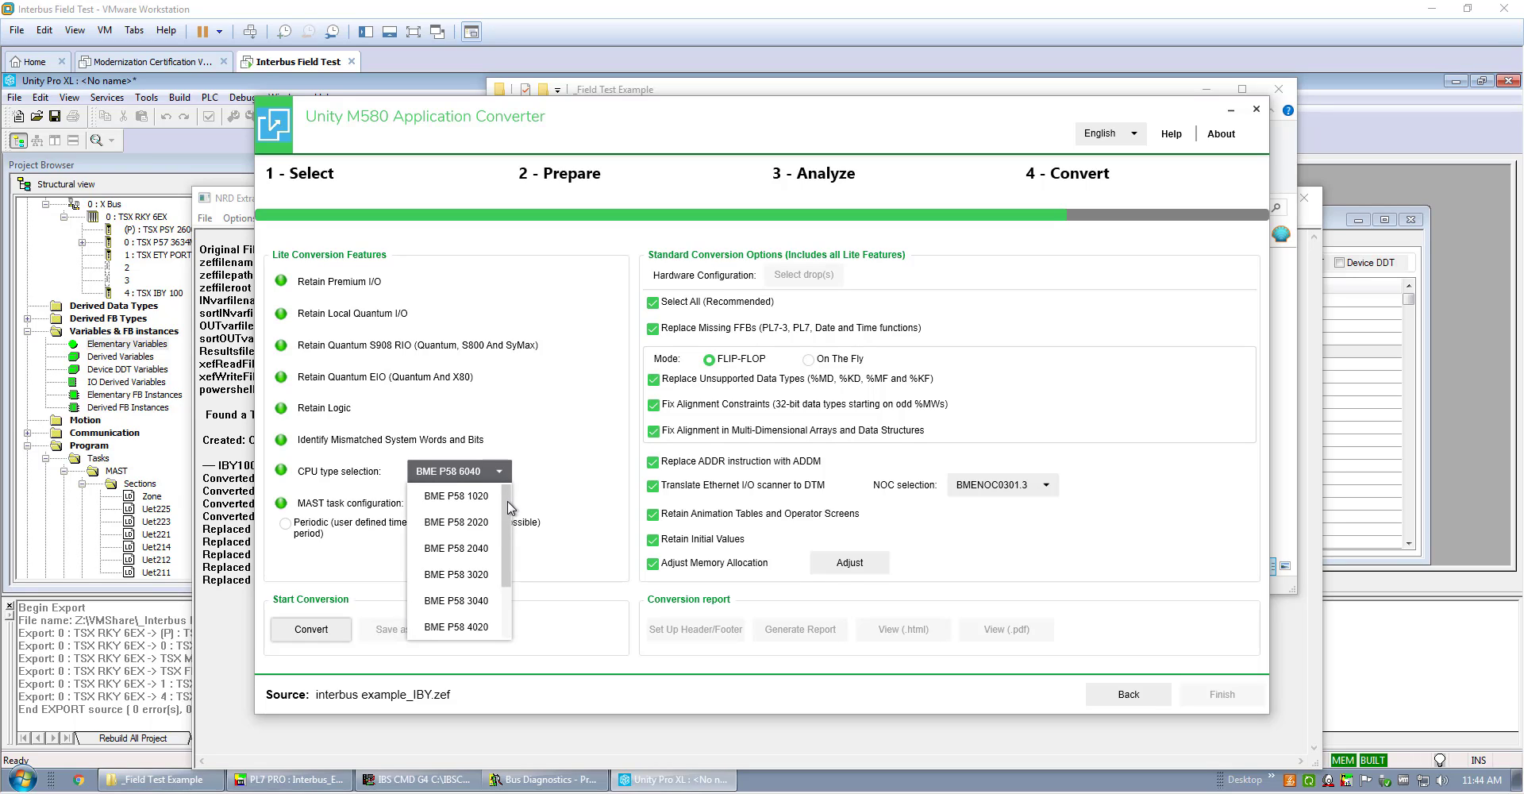
click(492, 547)
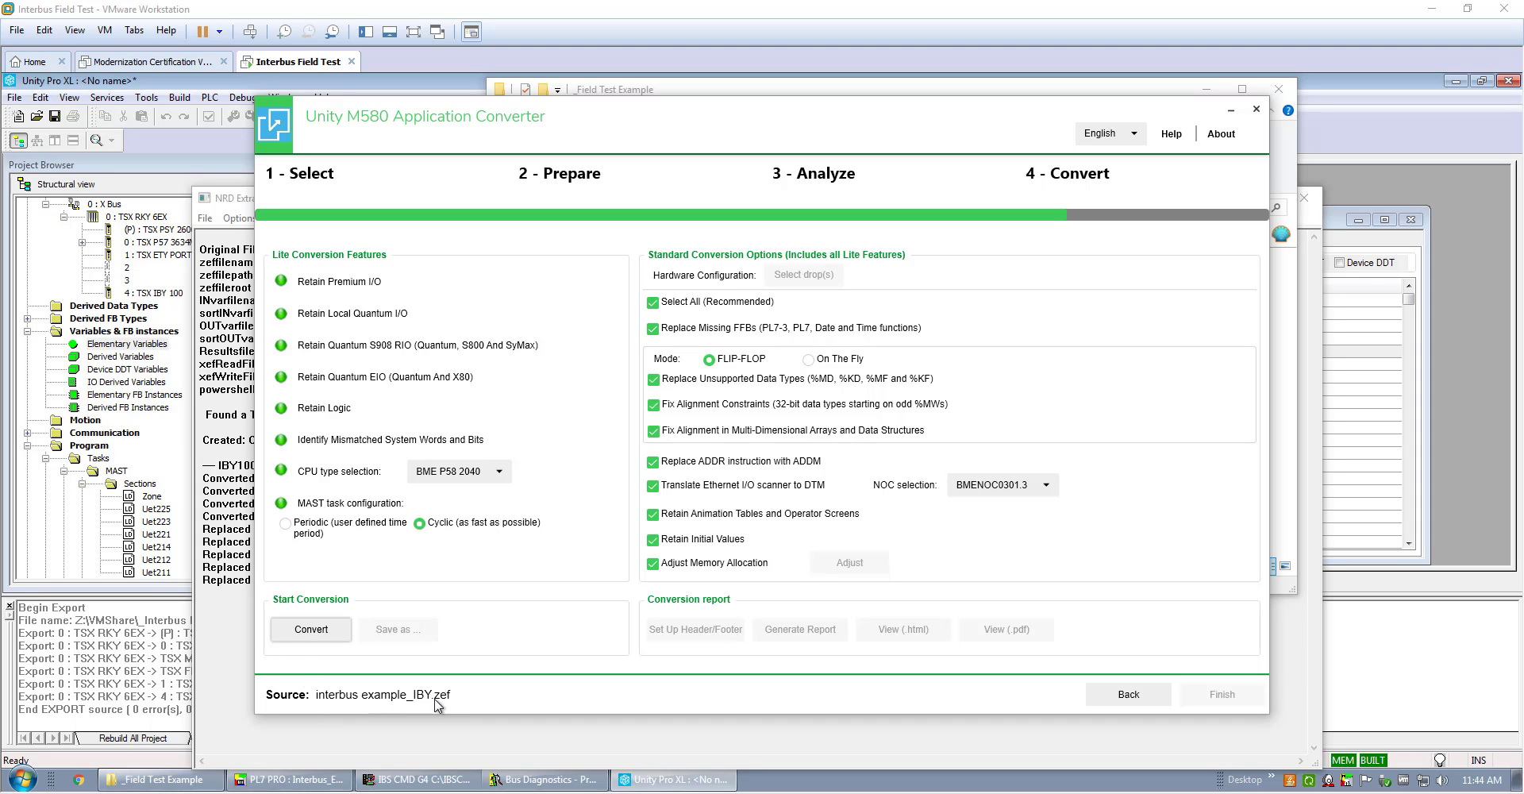
click(322, 631)
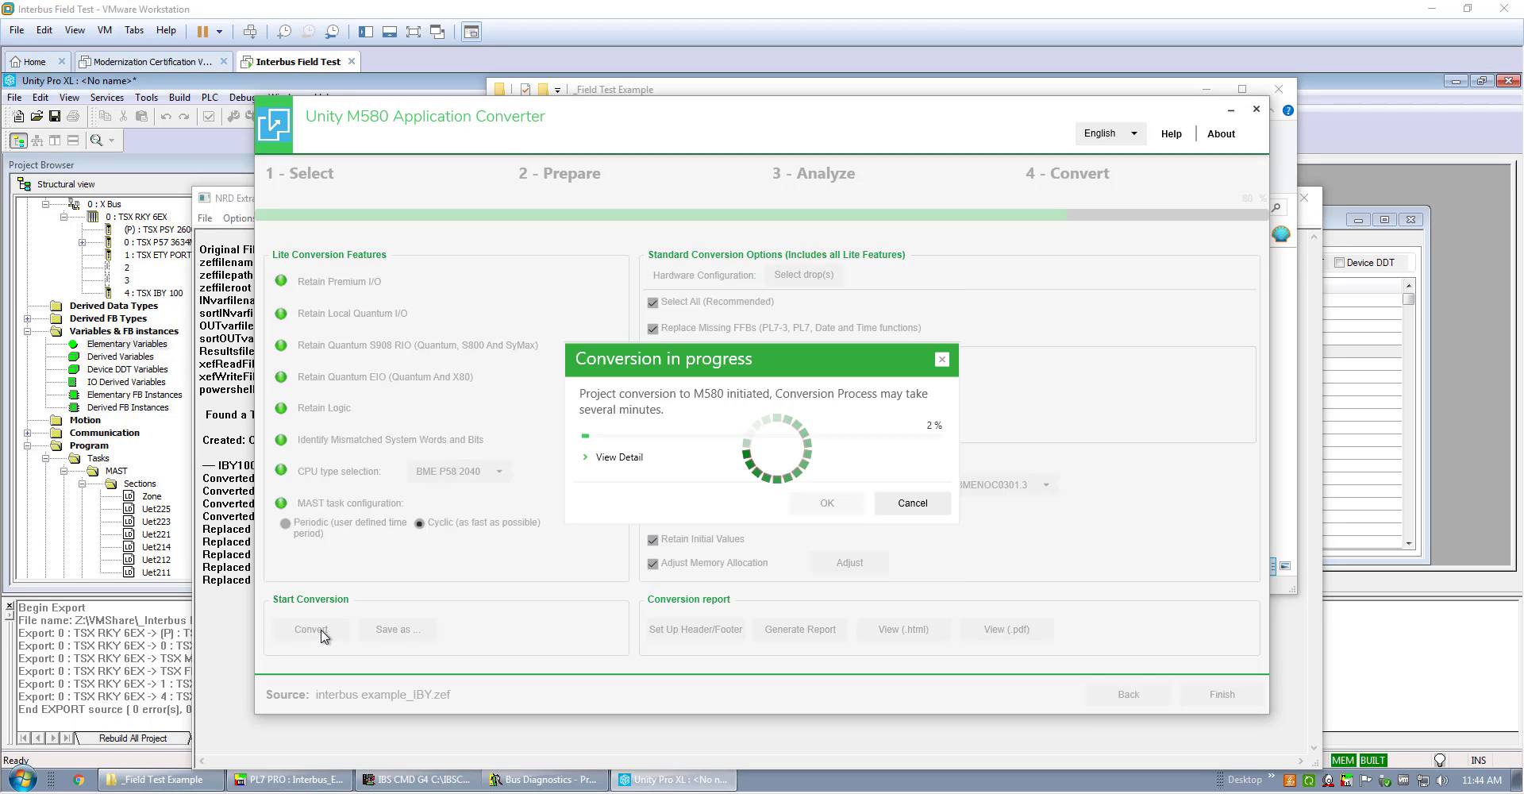
click(588, 458)
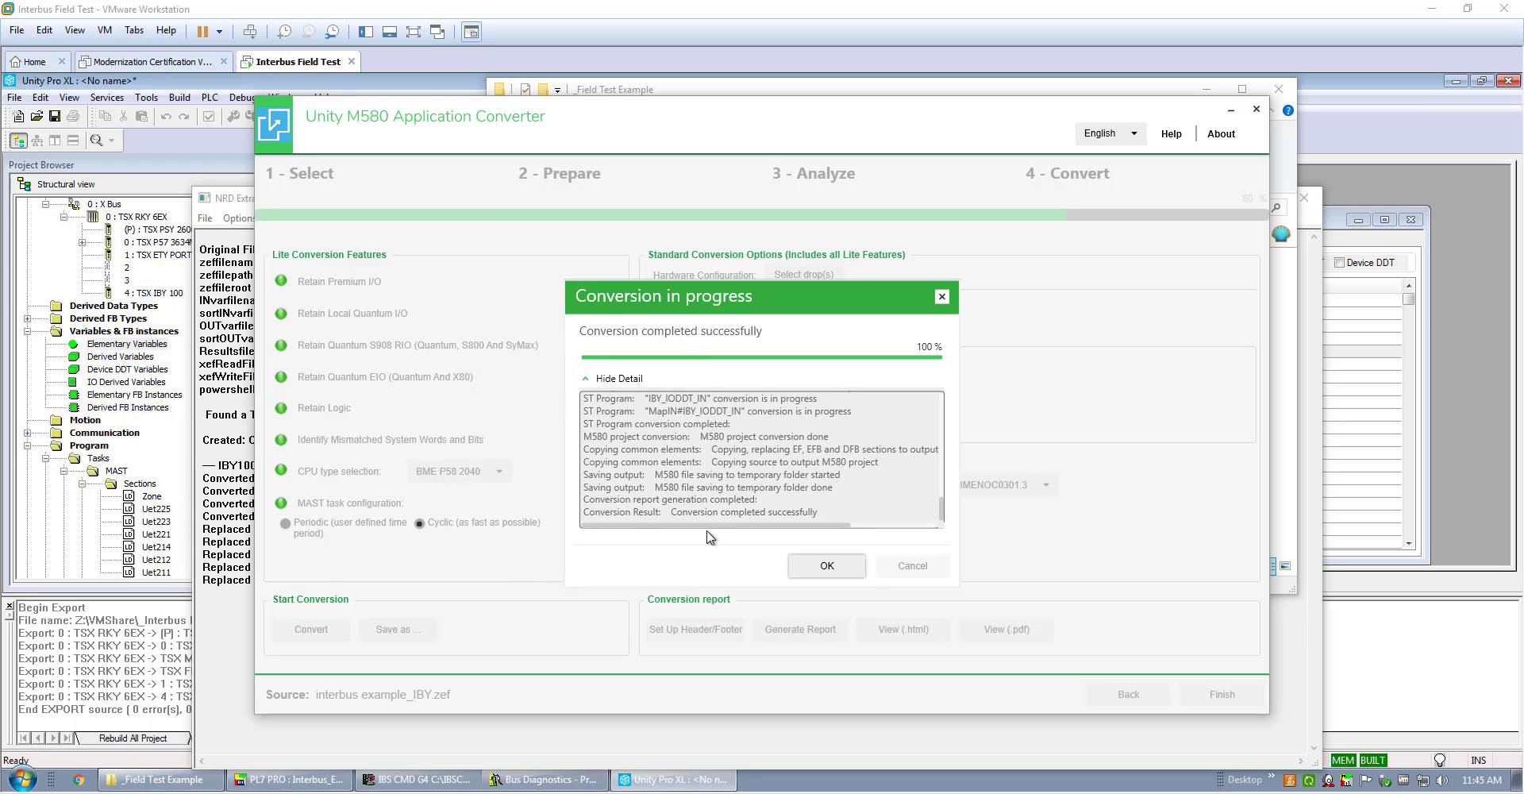
click(828, 565)
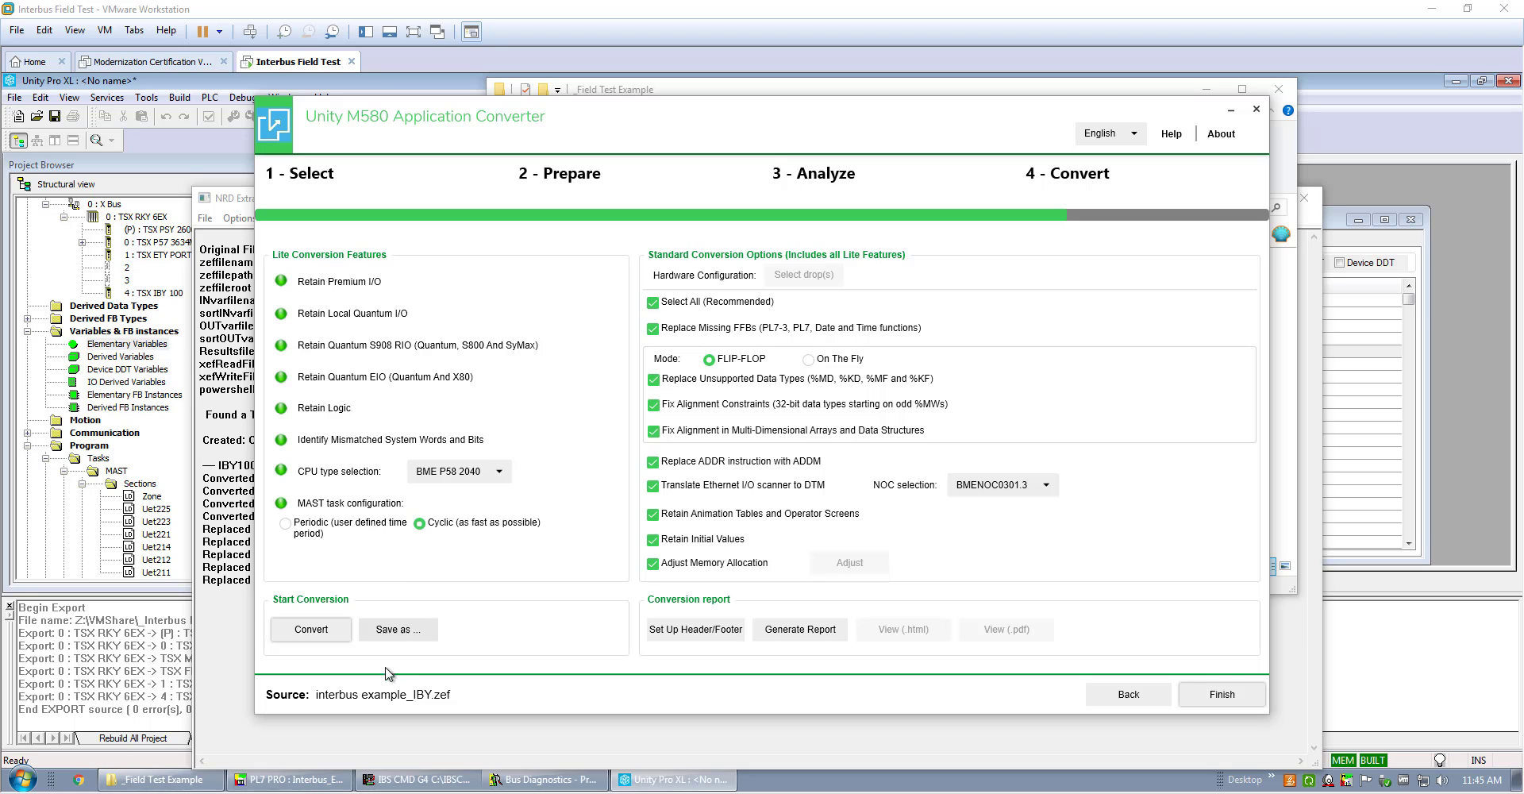
Save the converted project as interbus example_IBY - M580.zef, accepting the unintended equipment operation warning, and finish the converter.
click(418, 640)
click(542, 534)
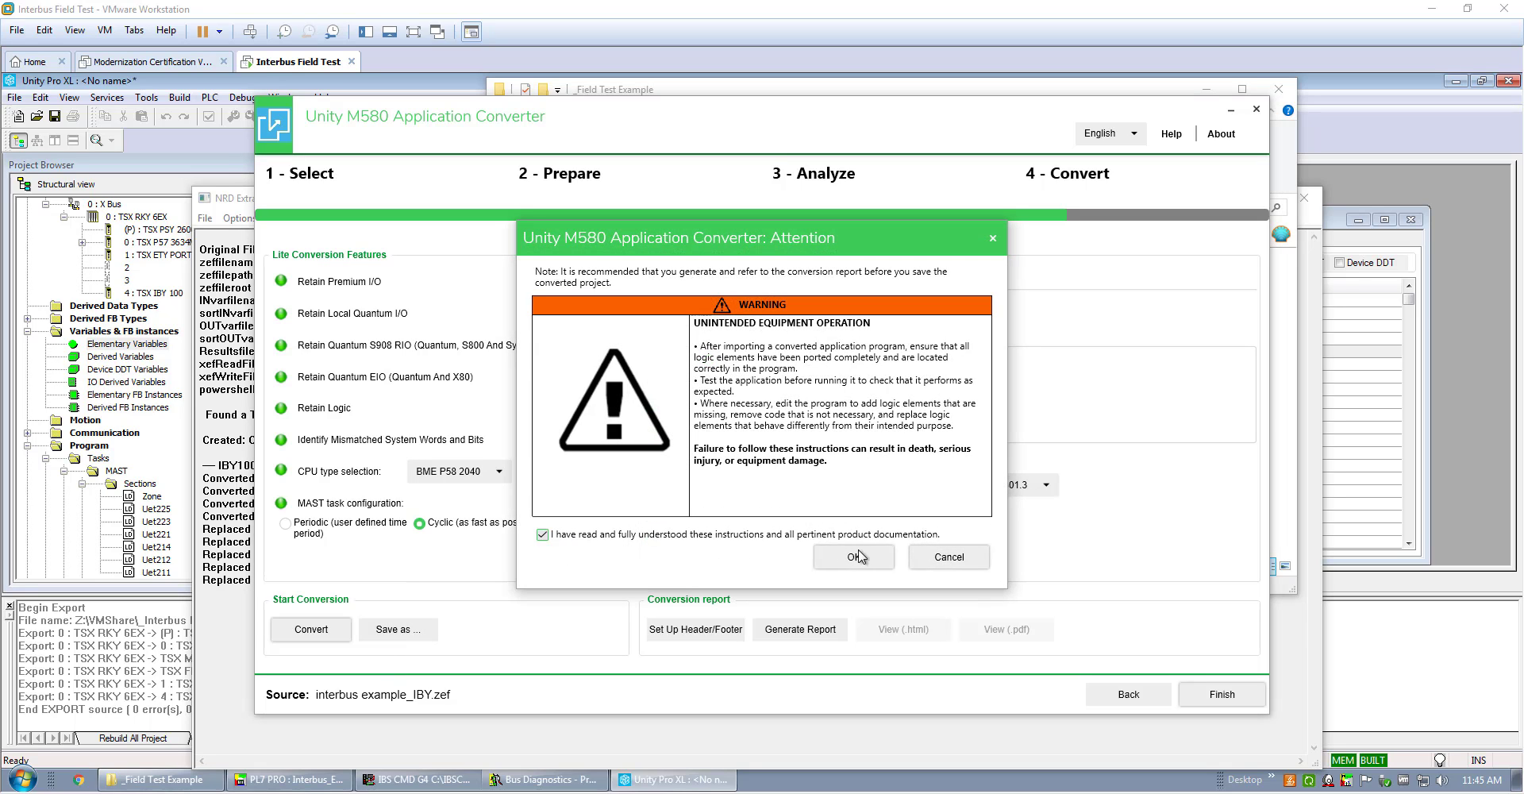
click(854, 556)
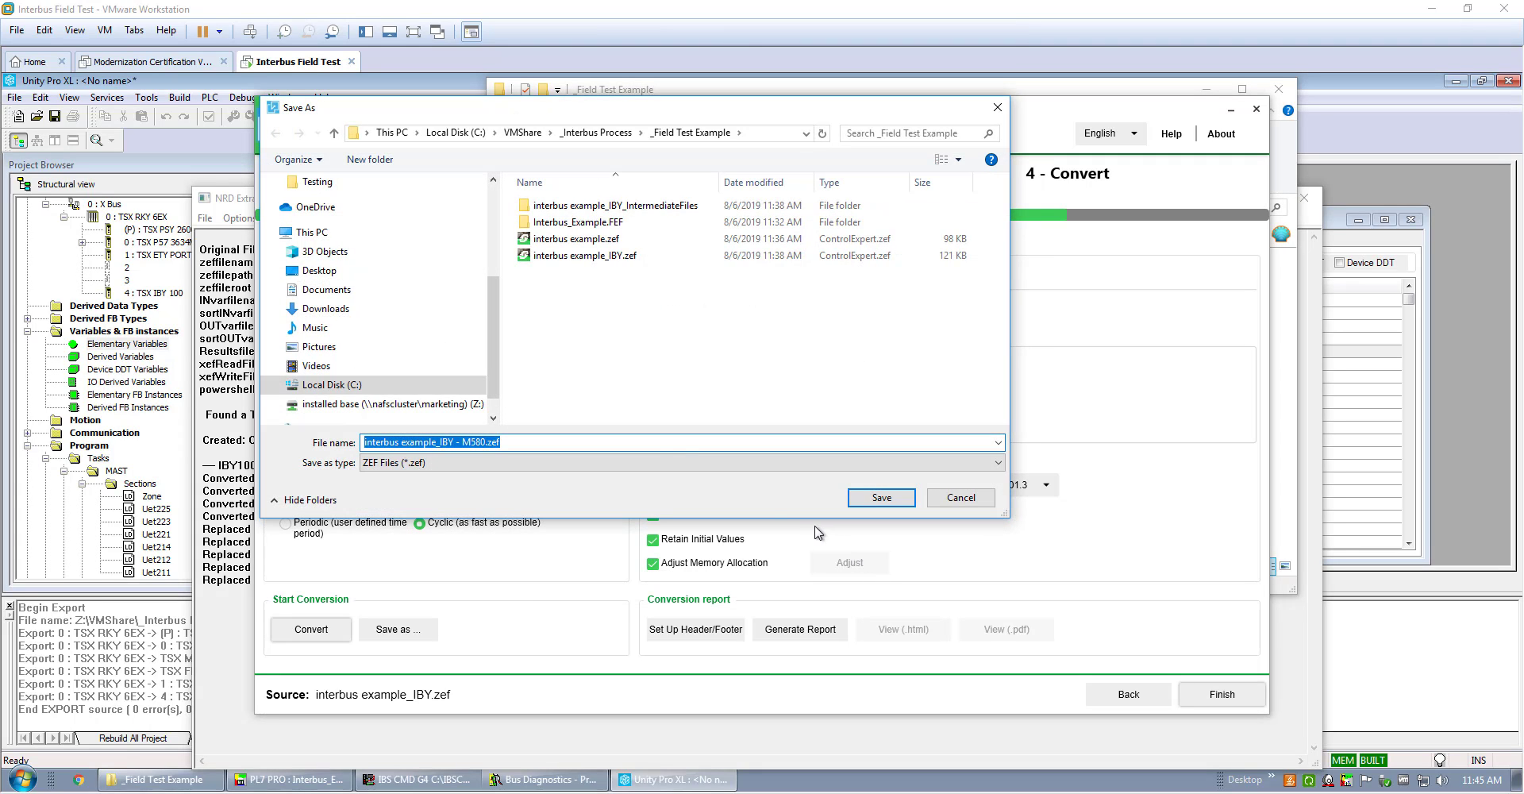
click(652, 445)
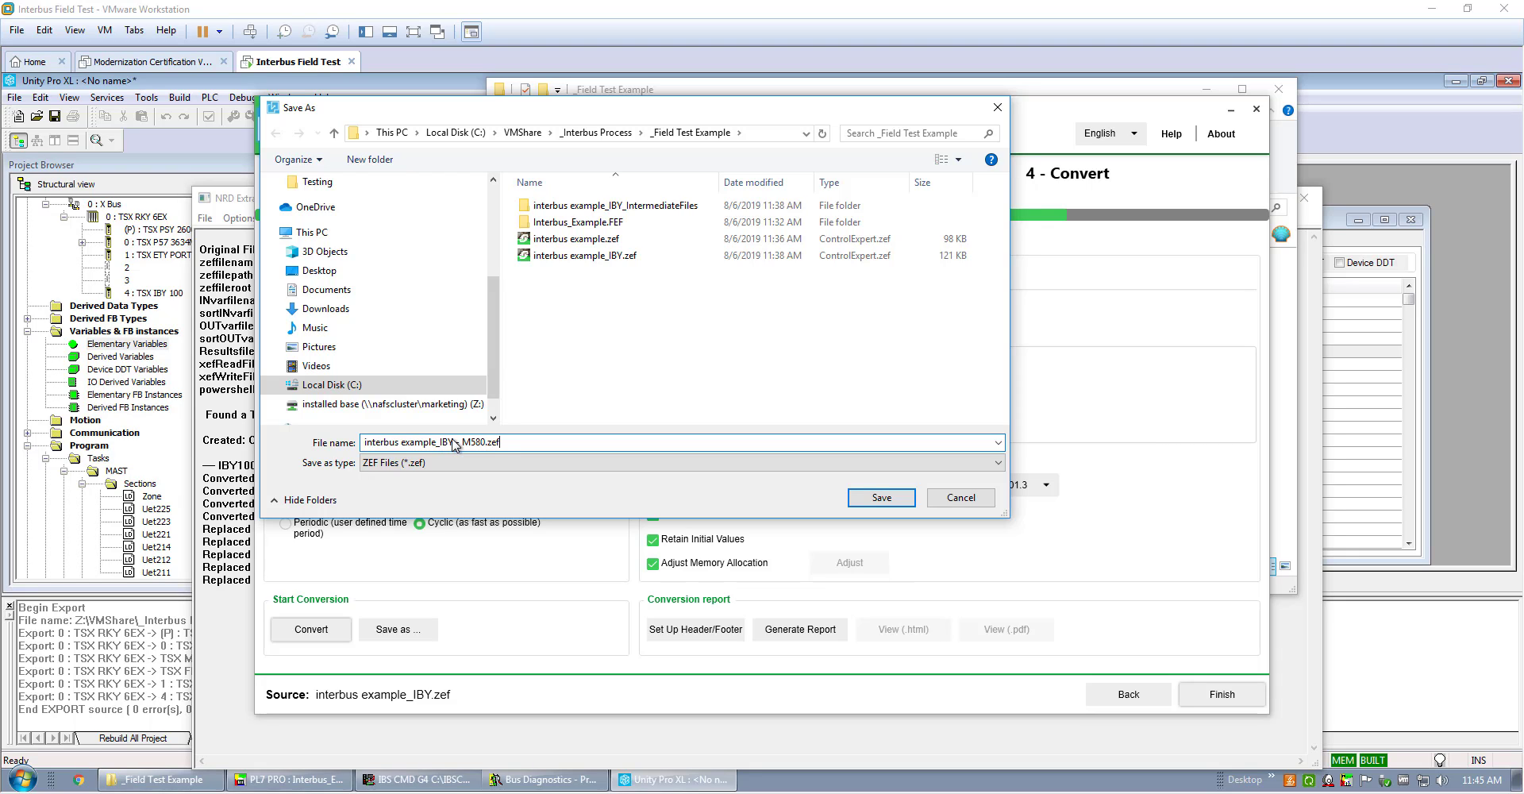
click(879, 499)
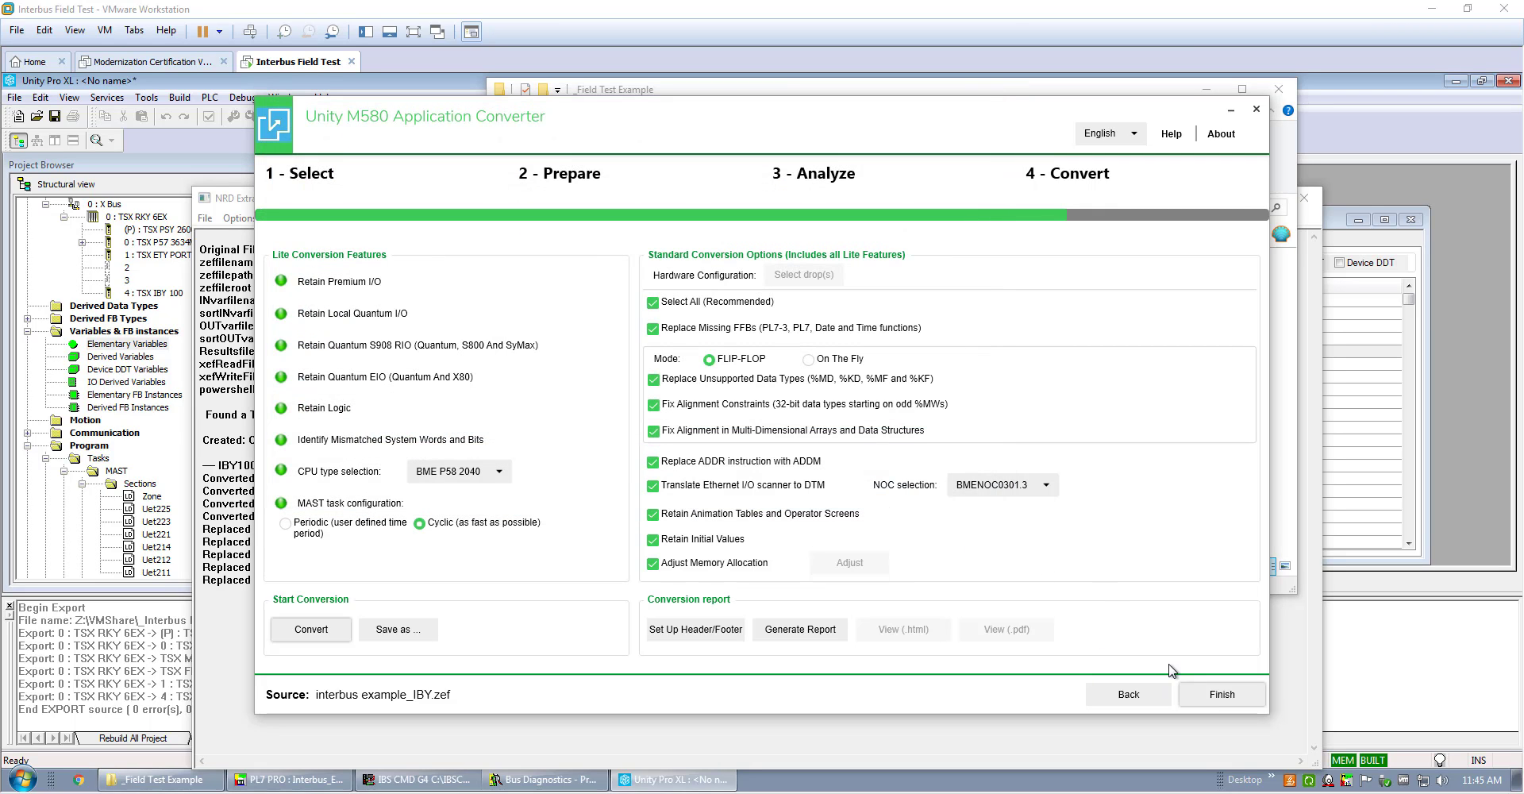
click(1222, 695)
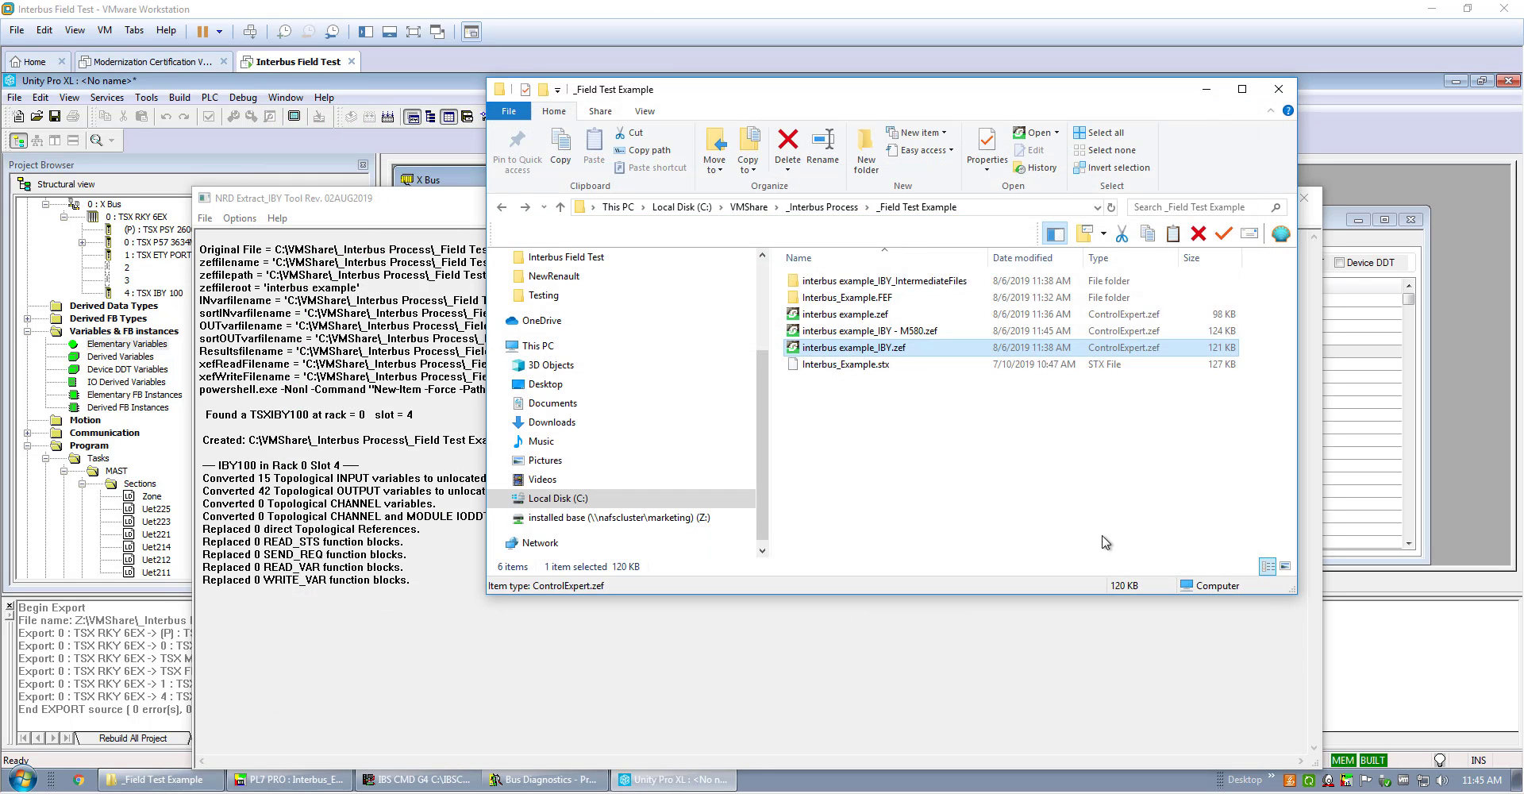
Switch to EcoStruxure Control Expert, open interbus example_IBY - M580.zef from VMShare\_Interbus Process\_Field Test Example on drive C, and maximize the window.
click(923, 335)
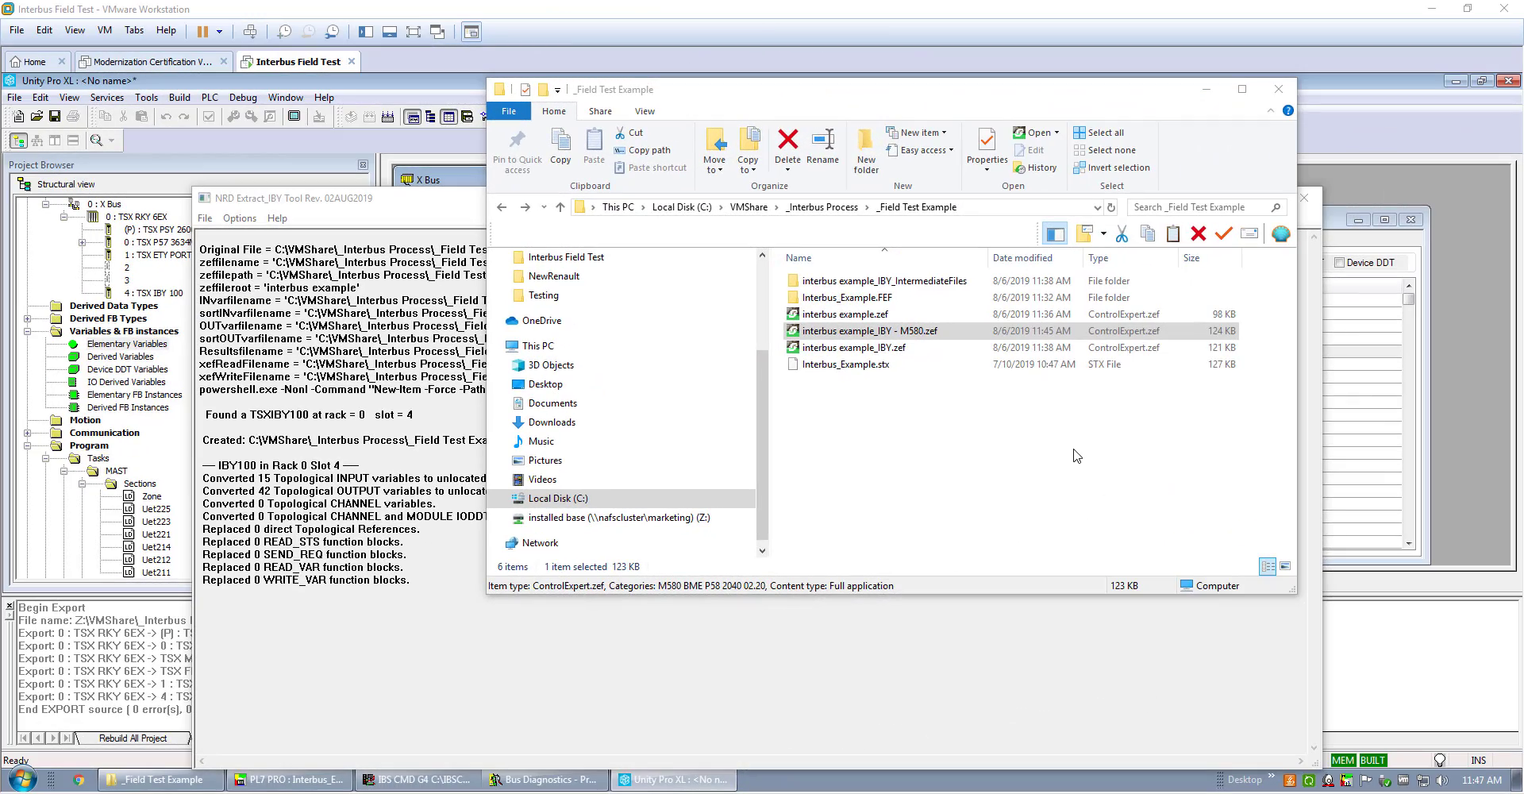
click(886, 333)
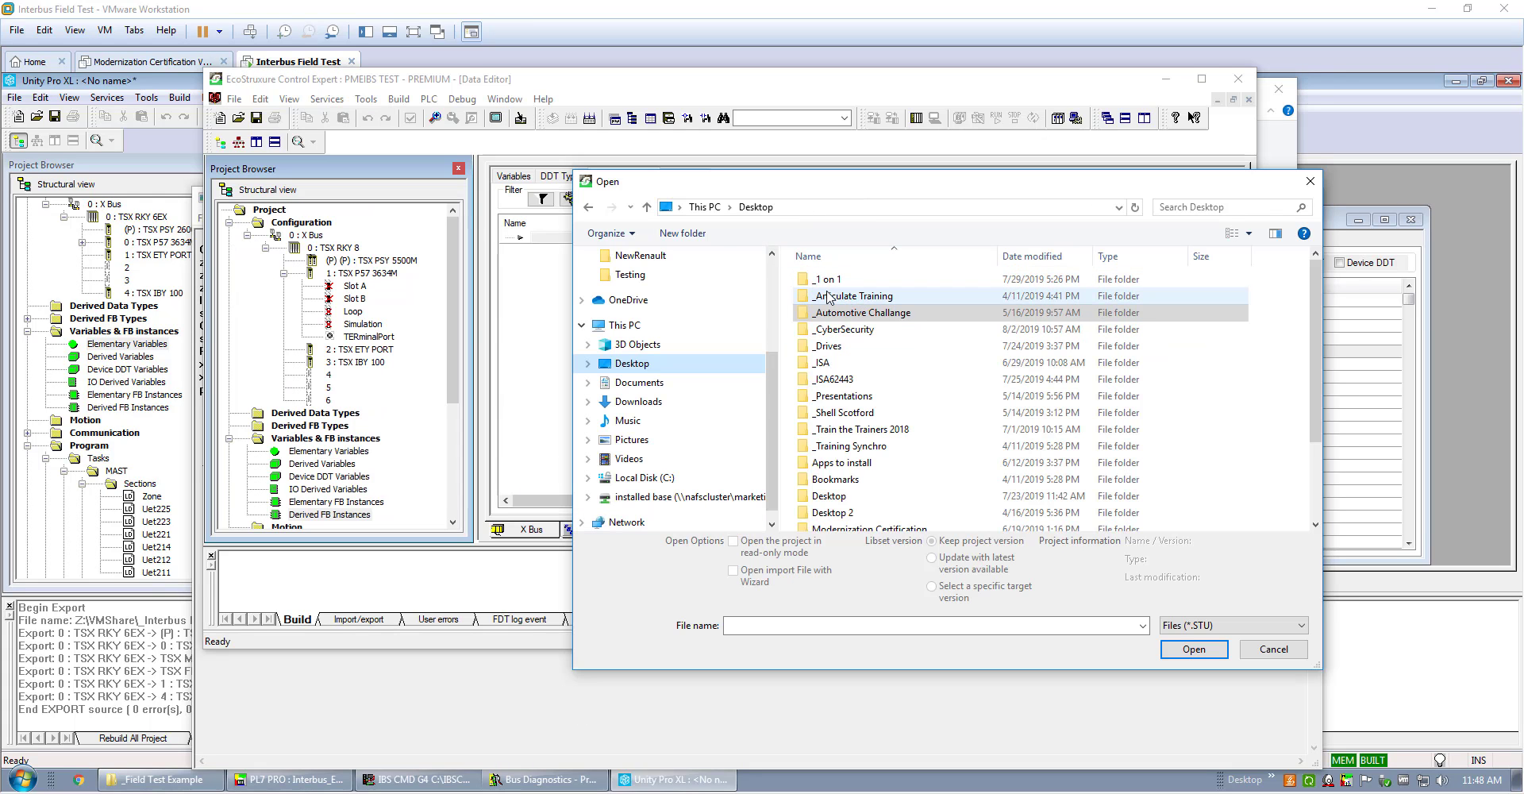
click(640, 479)
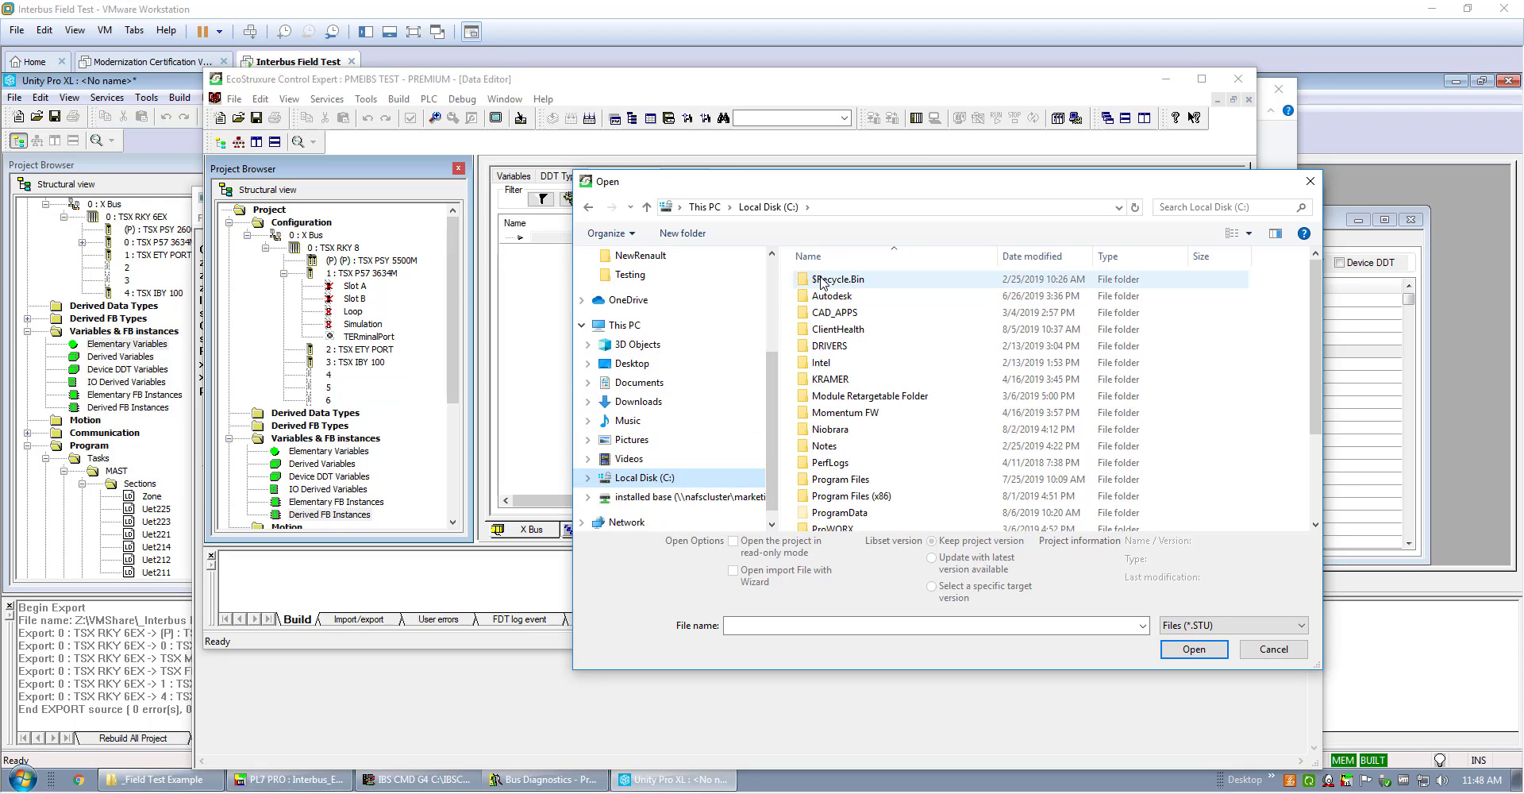
scroll(846, 468, down, 3)
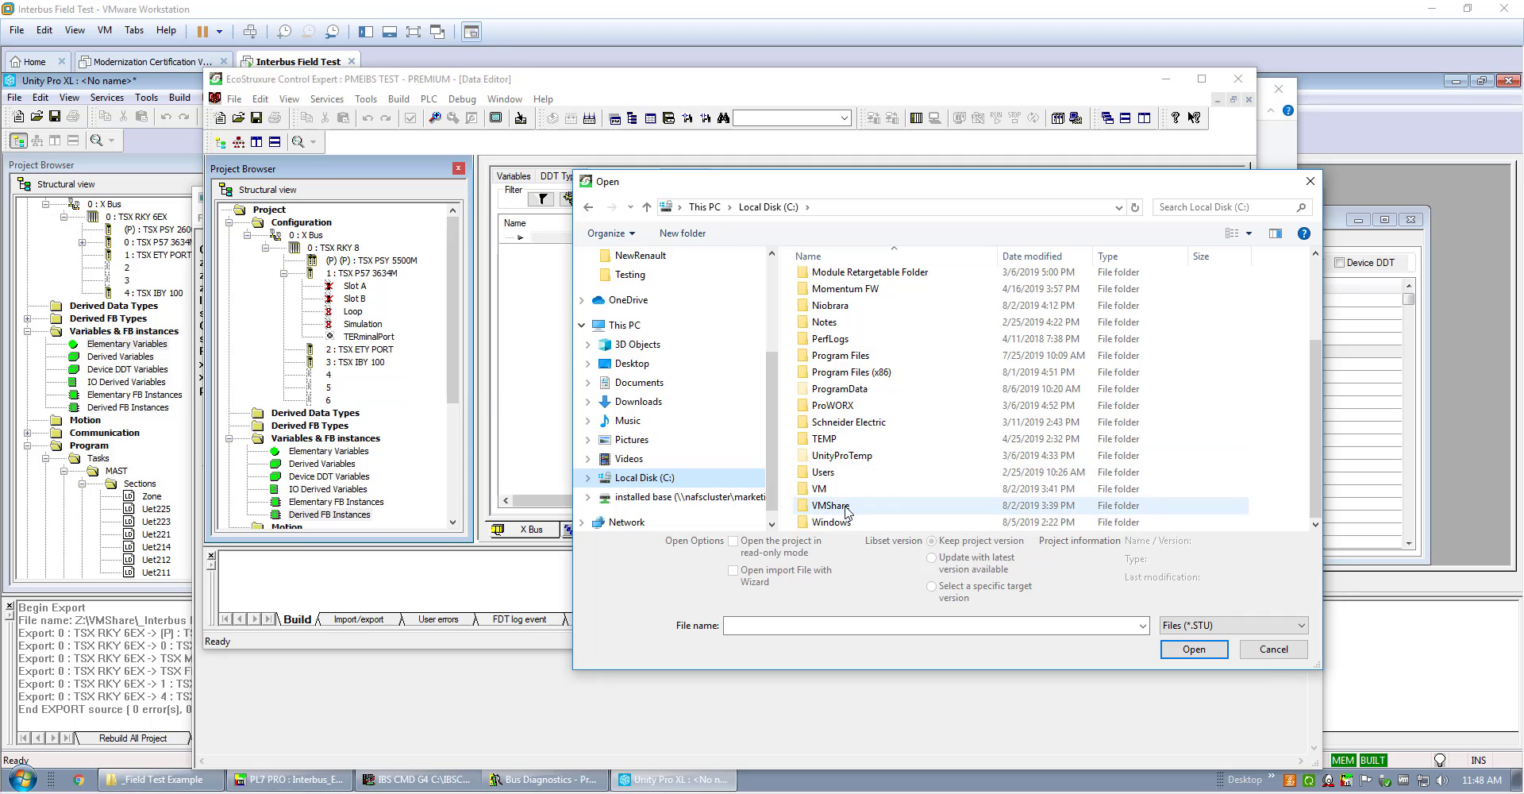
double_click(846, 506)
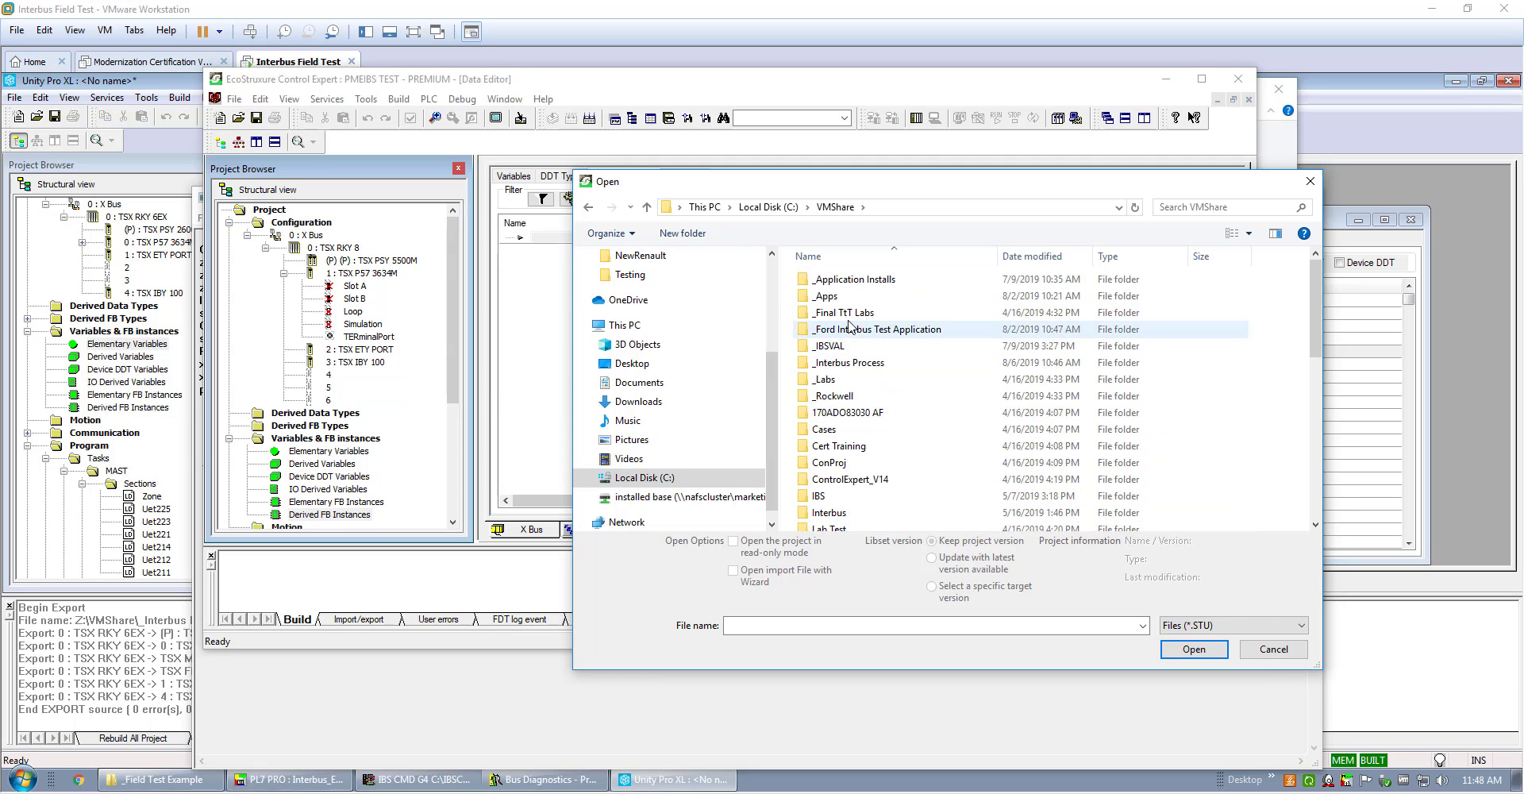
double_click(871, 364)
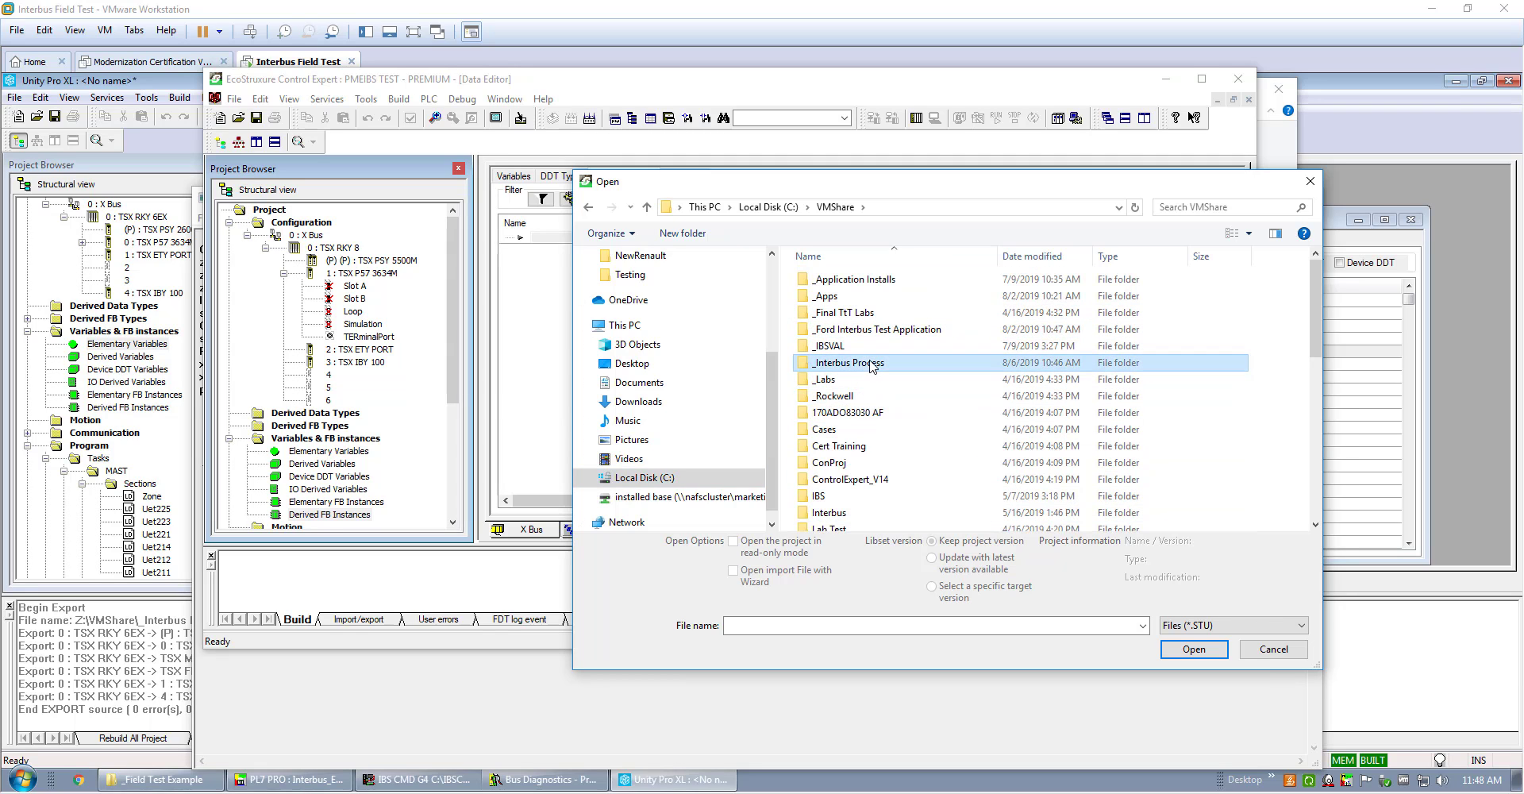
double_click(867, 281)
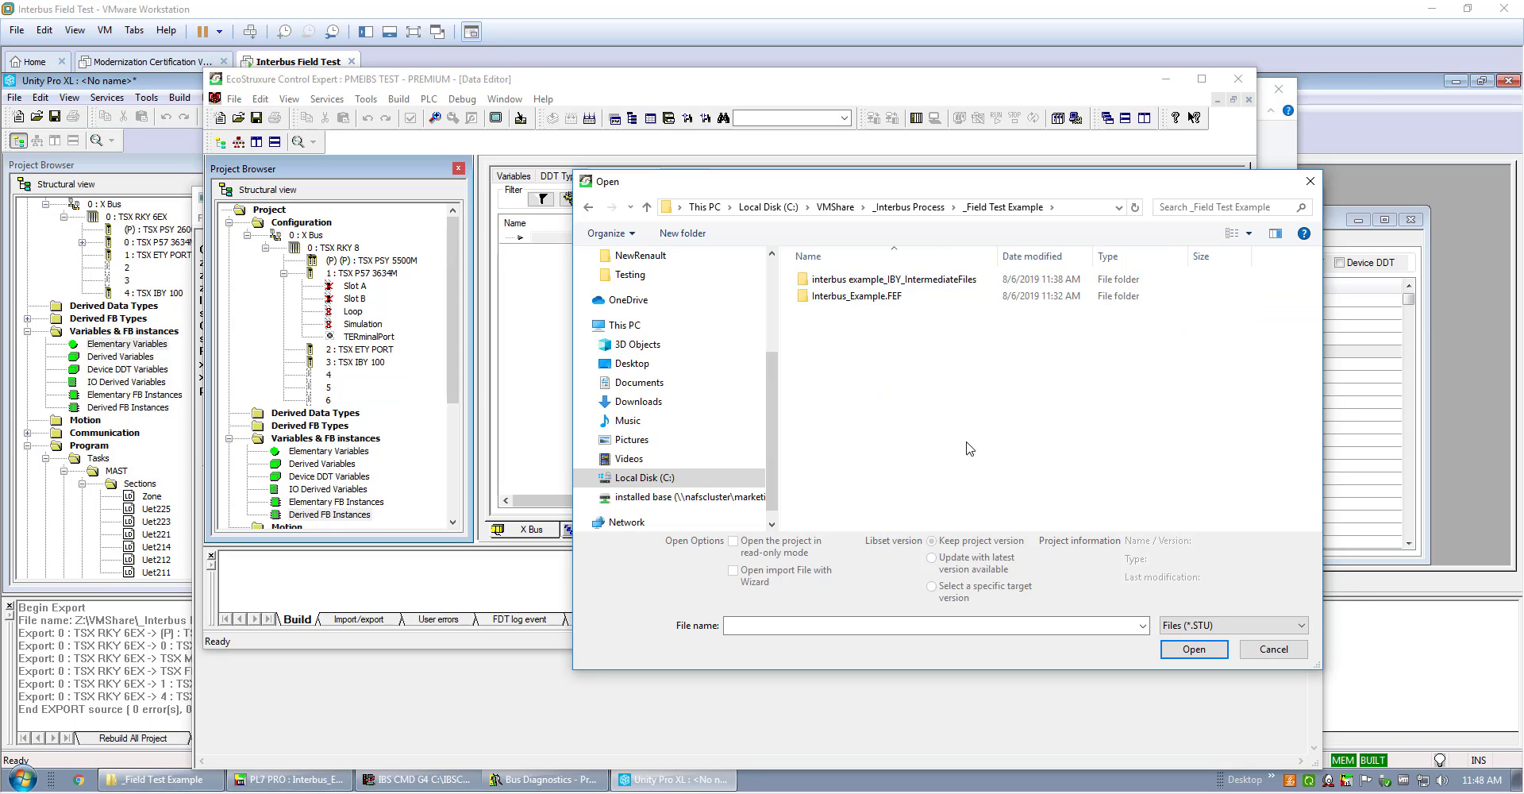
click(1254, 628)
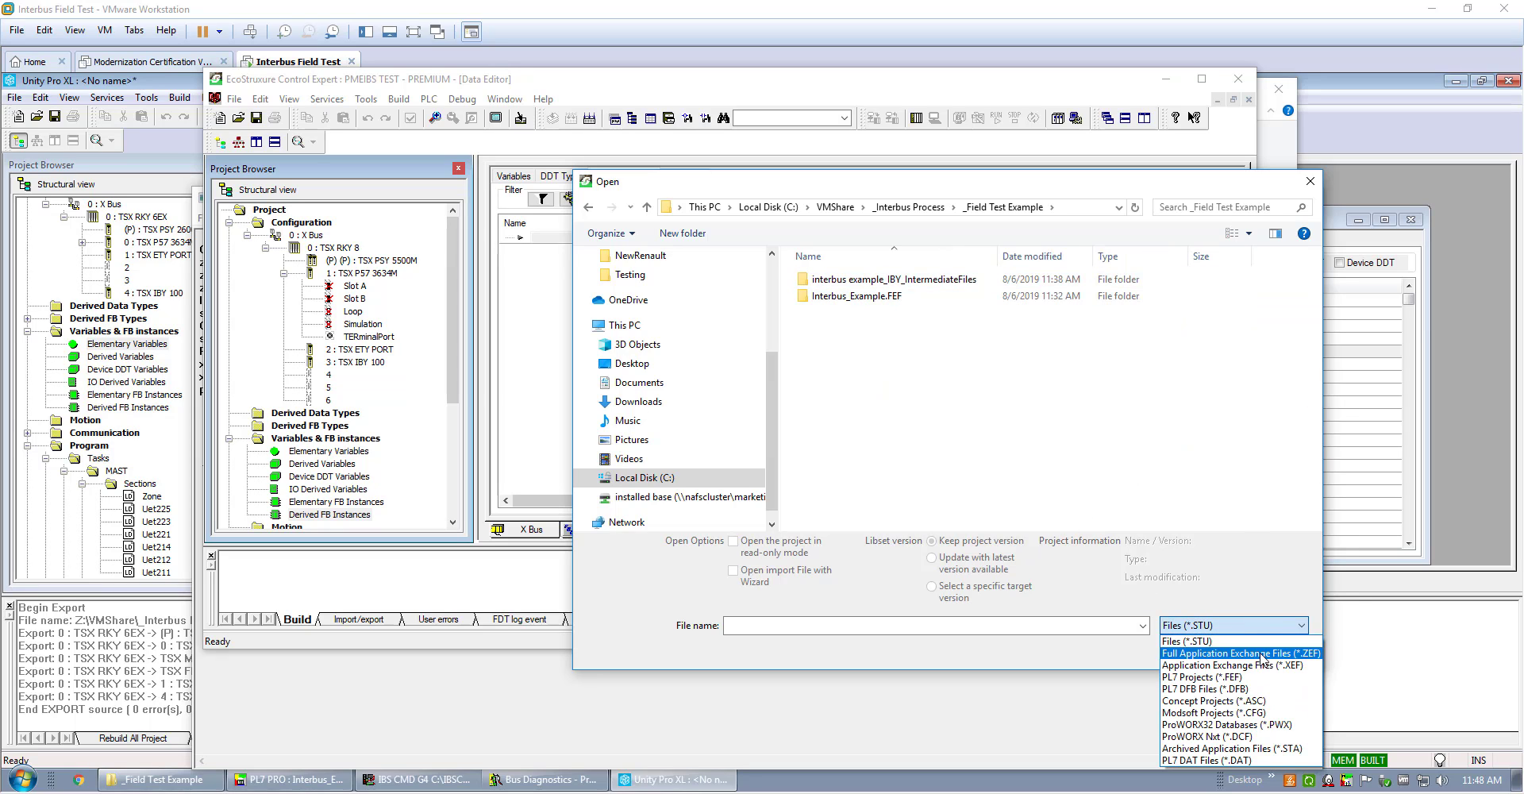
click(1257, 652)
click(892, 331)
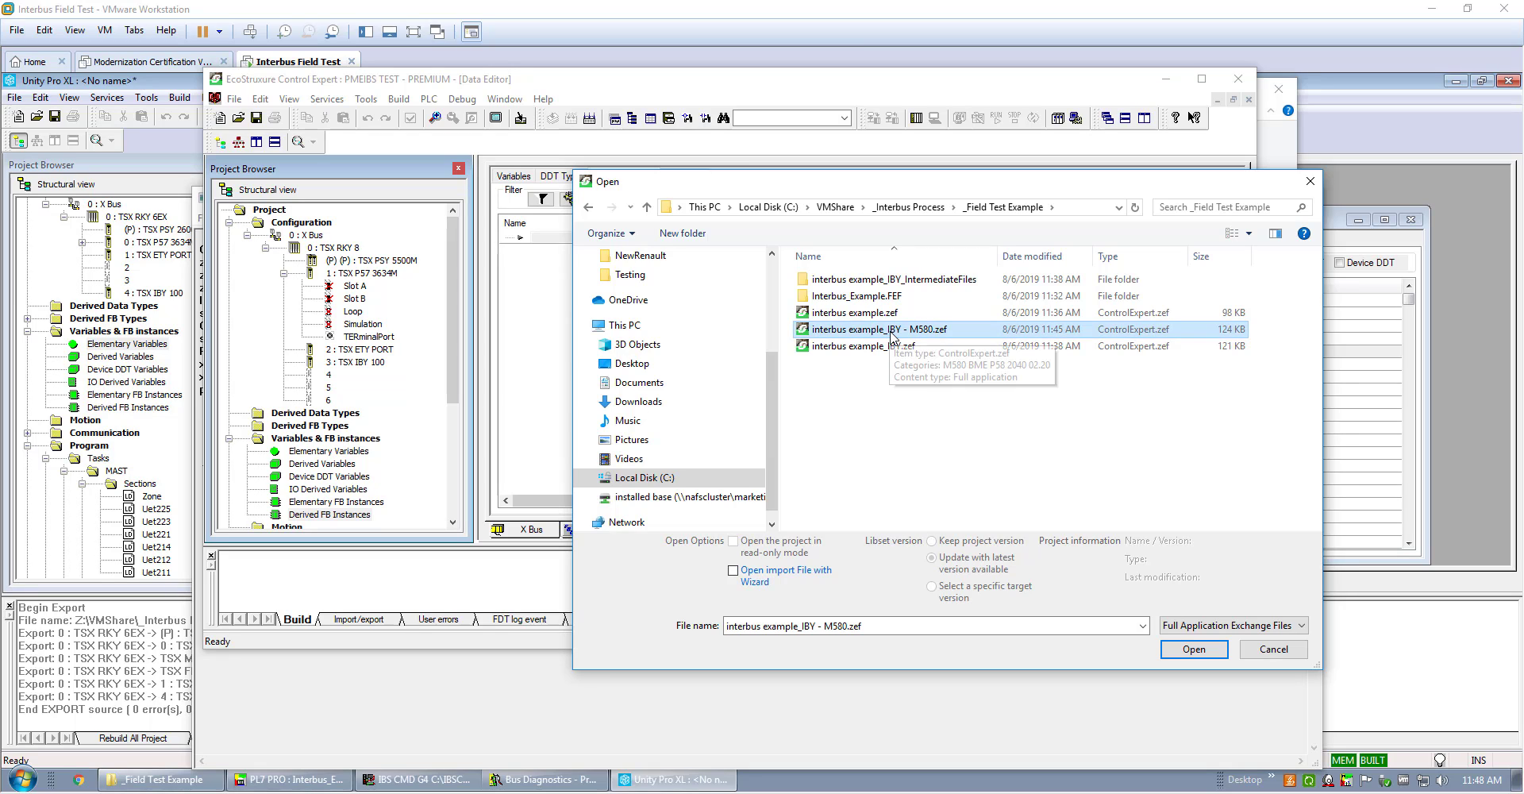
click(1194, 648)
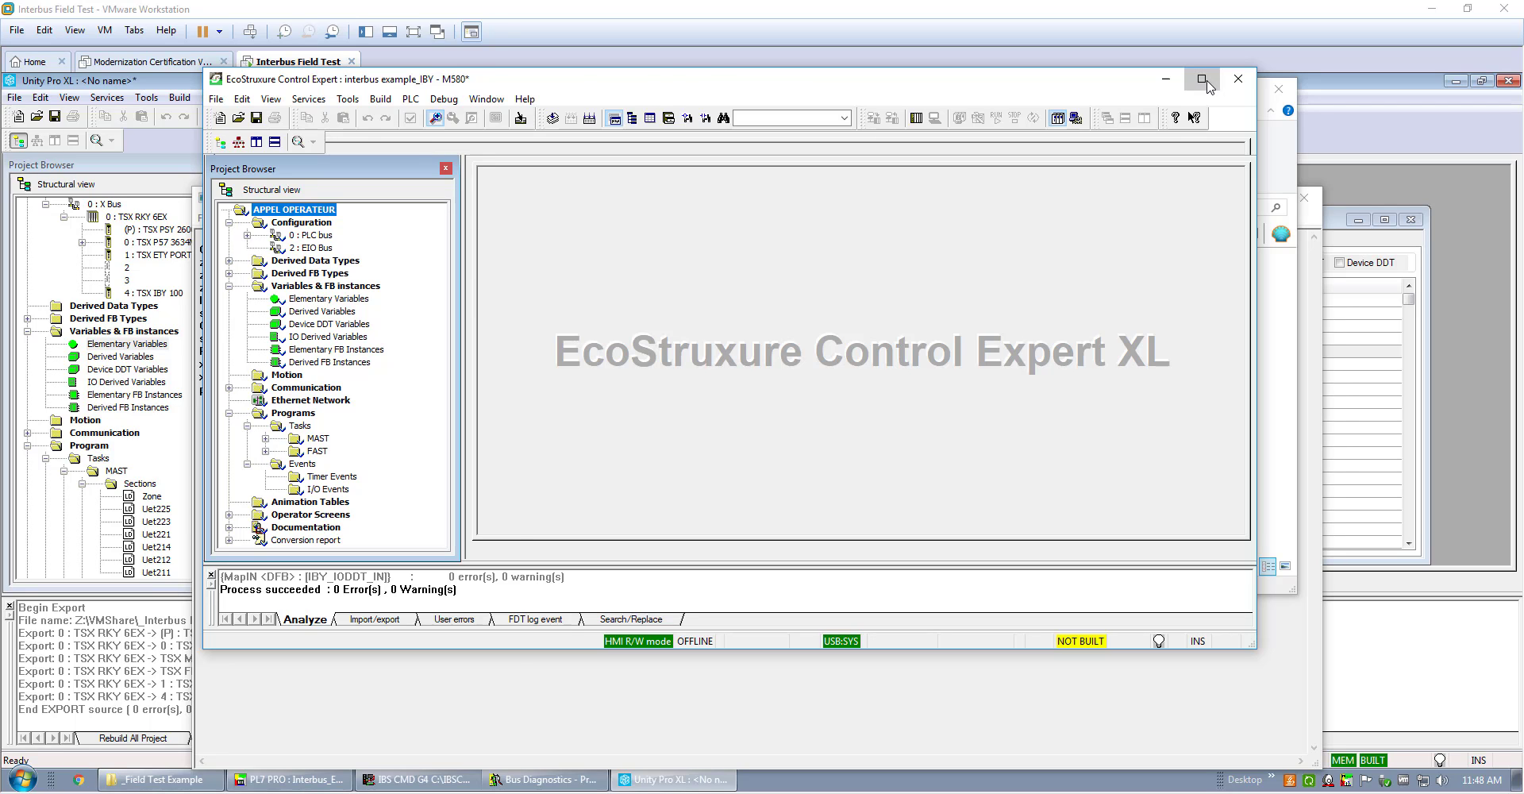
click(1204, 80)
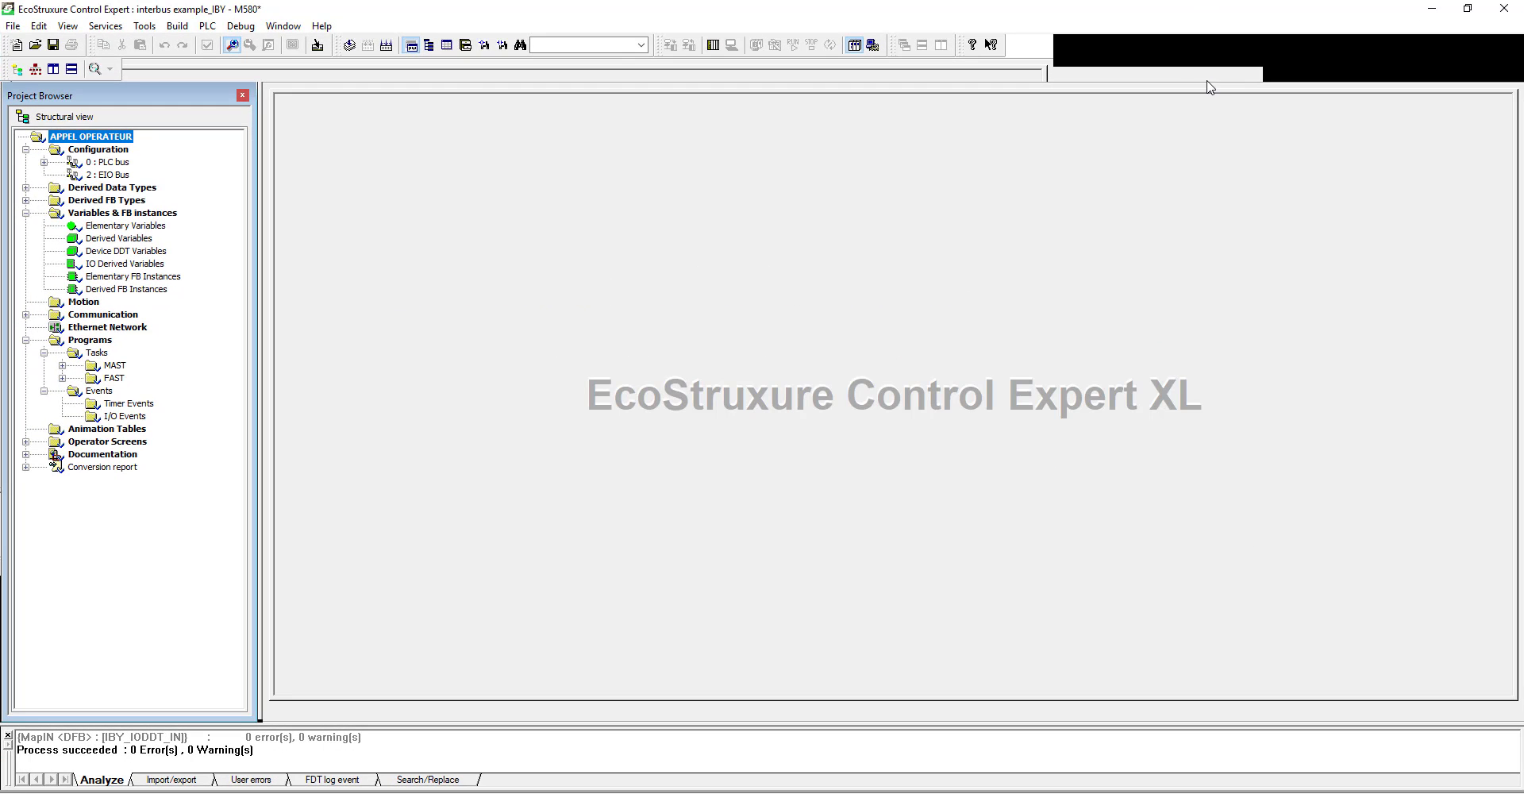
Open the local rack on the PLC bus and replace its backplane with the 4-slot Ethernet backplane BME XBP 0400.
click(44, 161)
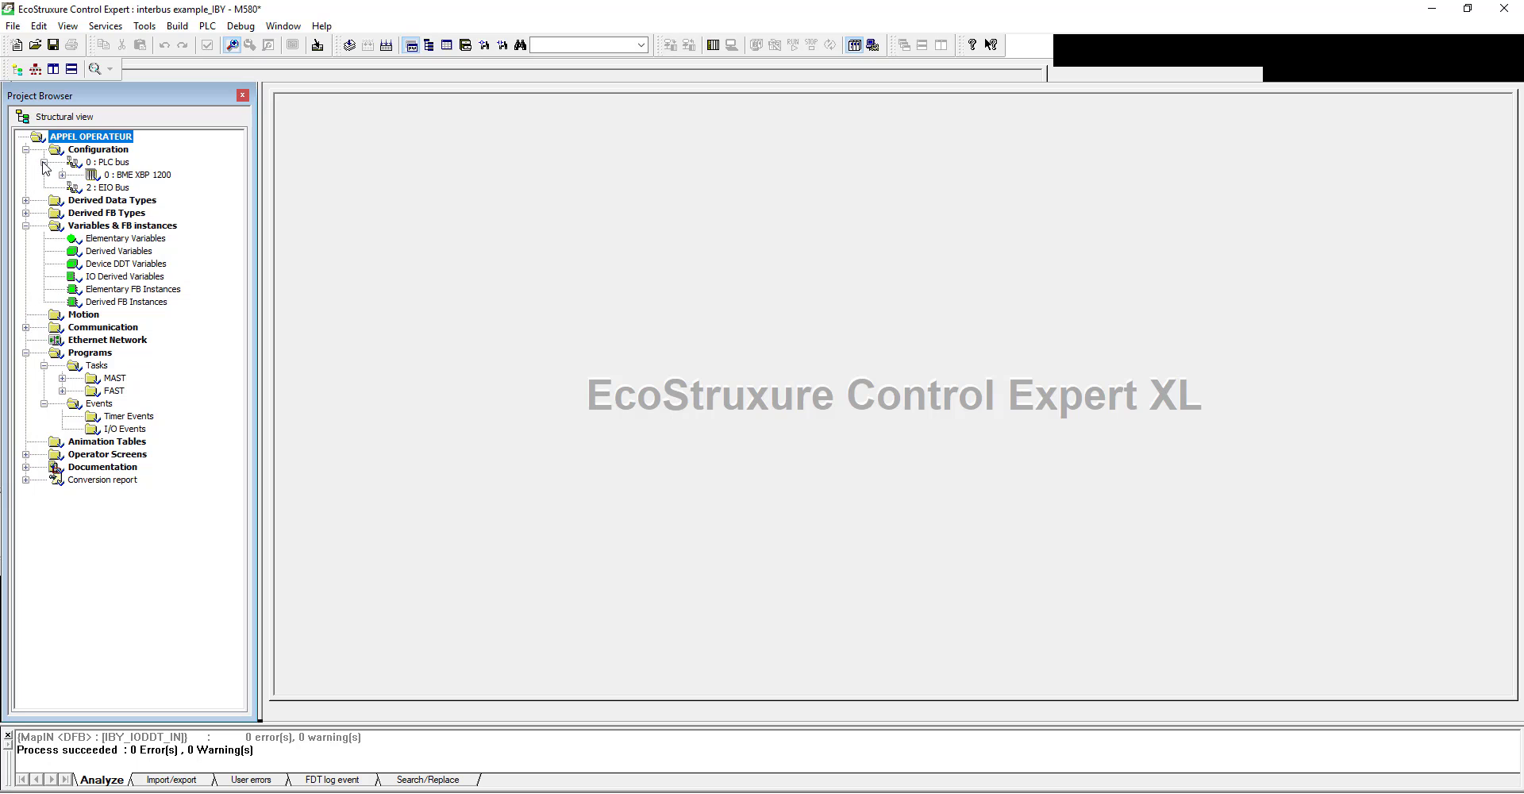
double_click(119, 175)
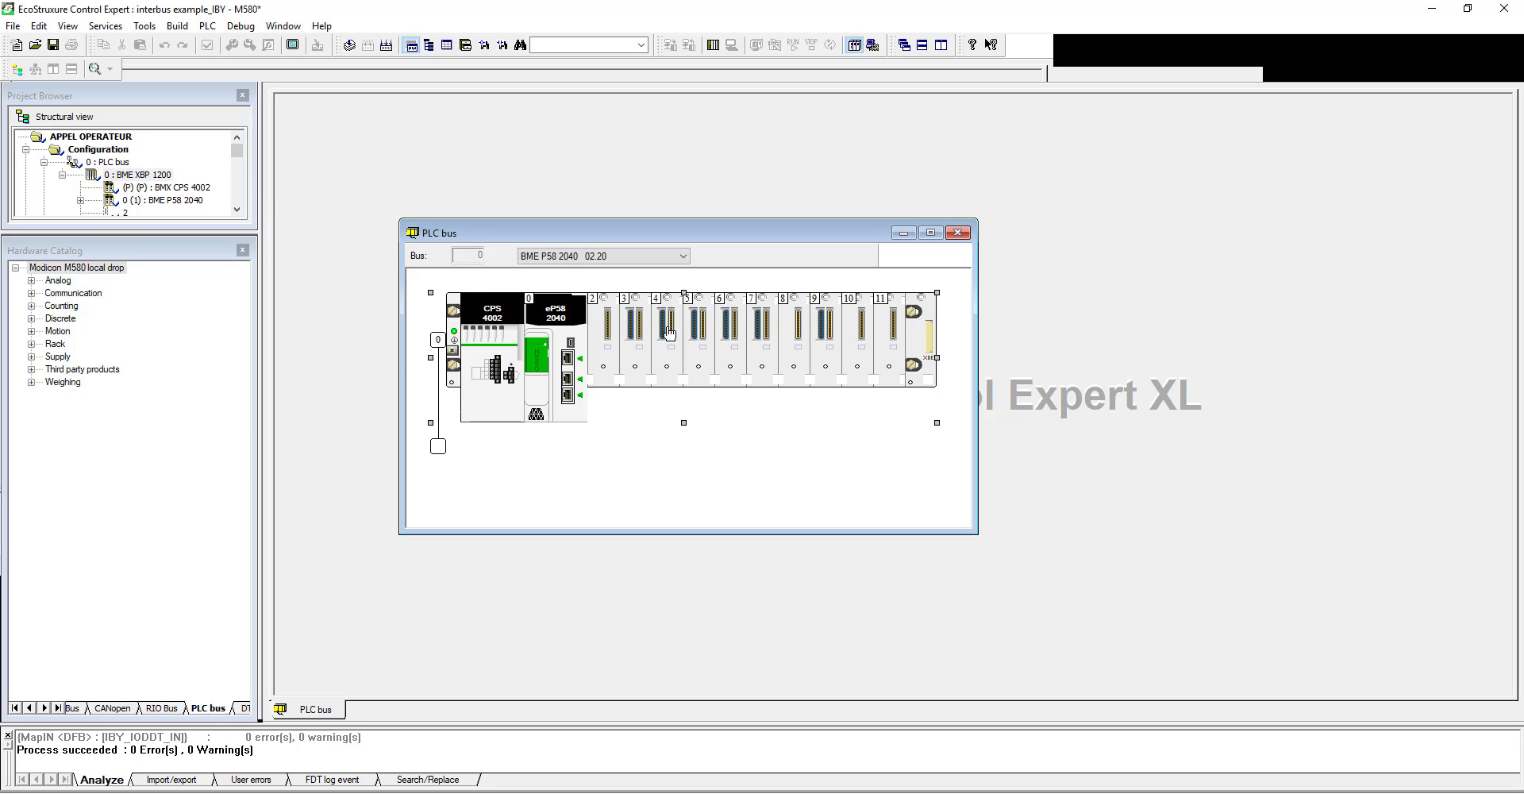
double_click(438, 342)
click(665, 311)
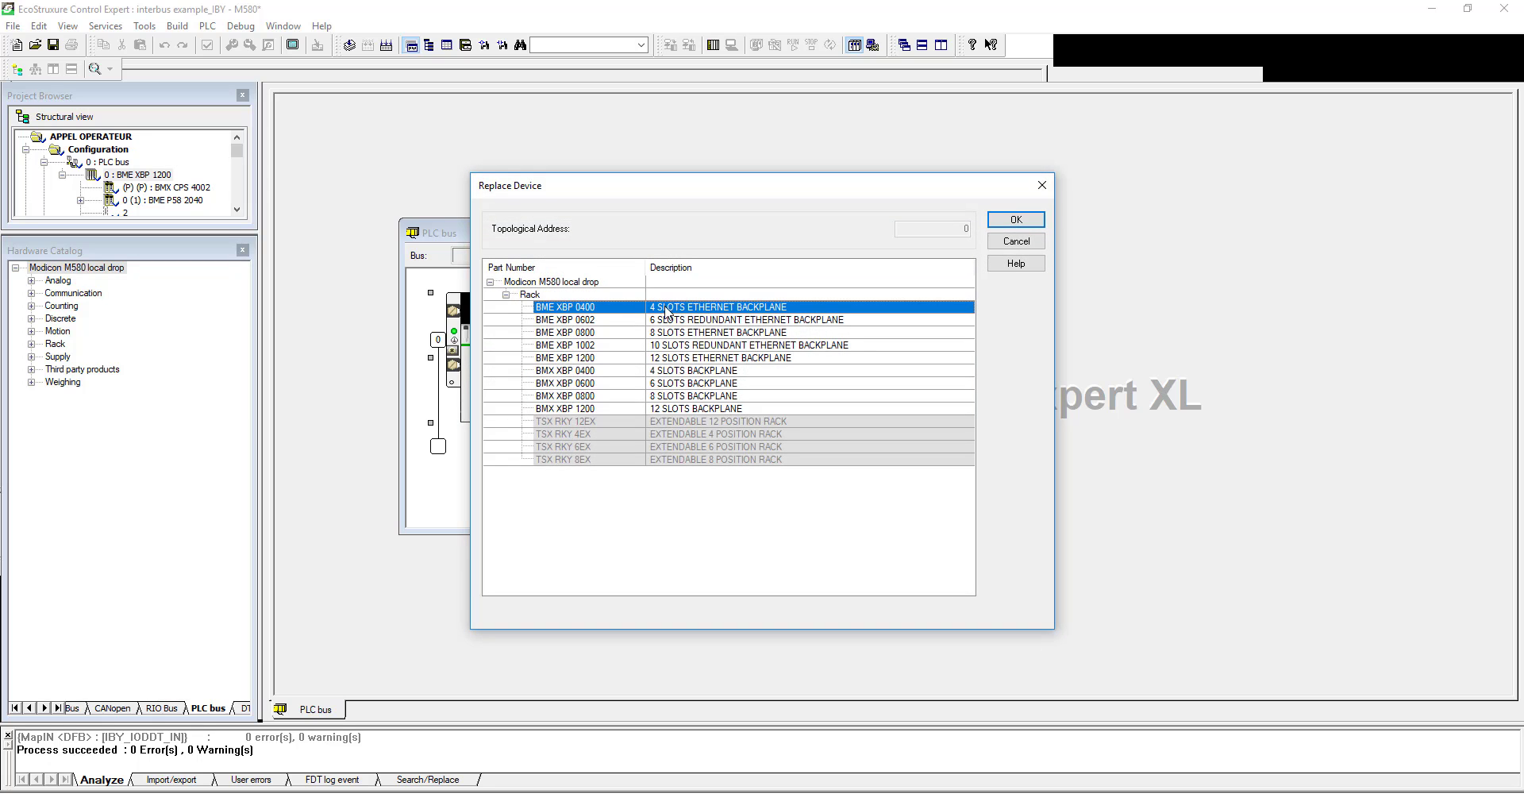
click(1016, 219)
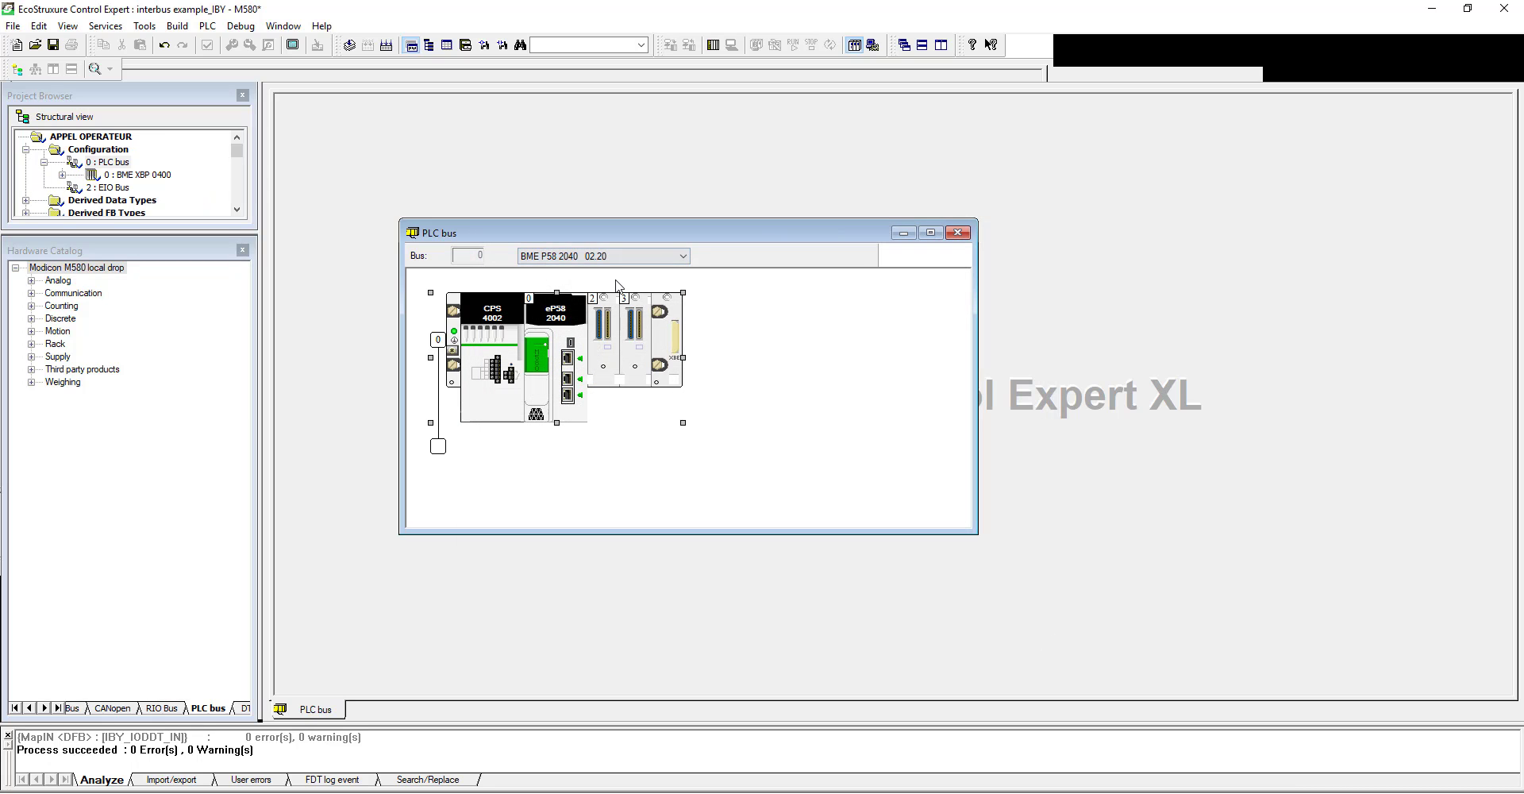
Add the third-party PME IBS 0111 Interbus-S Master module to slot 2 of the local rack.
click(471, 313)
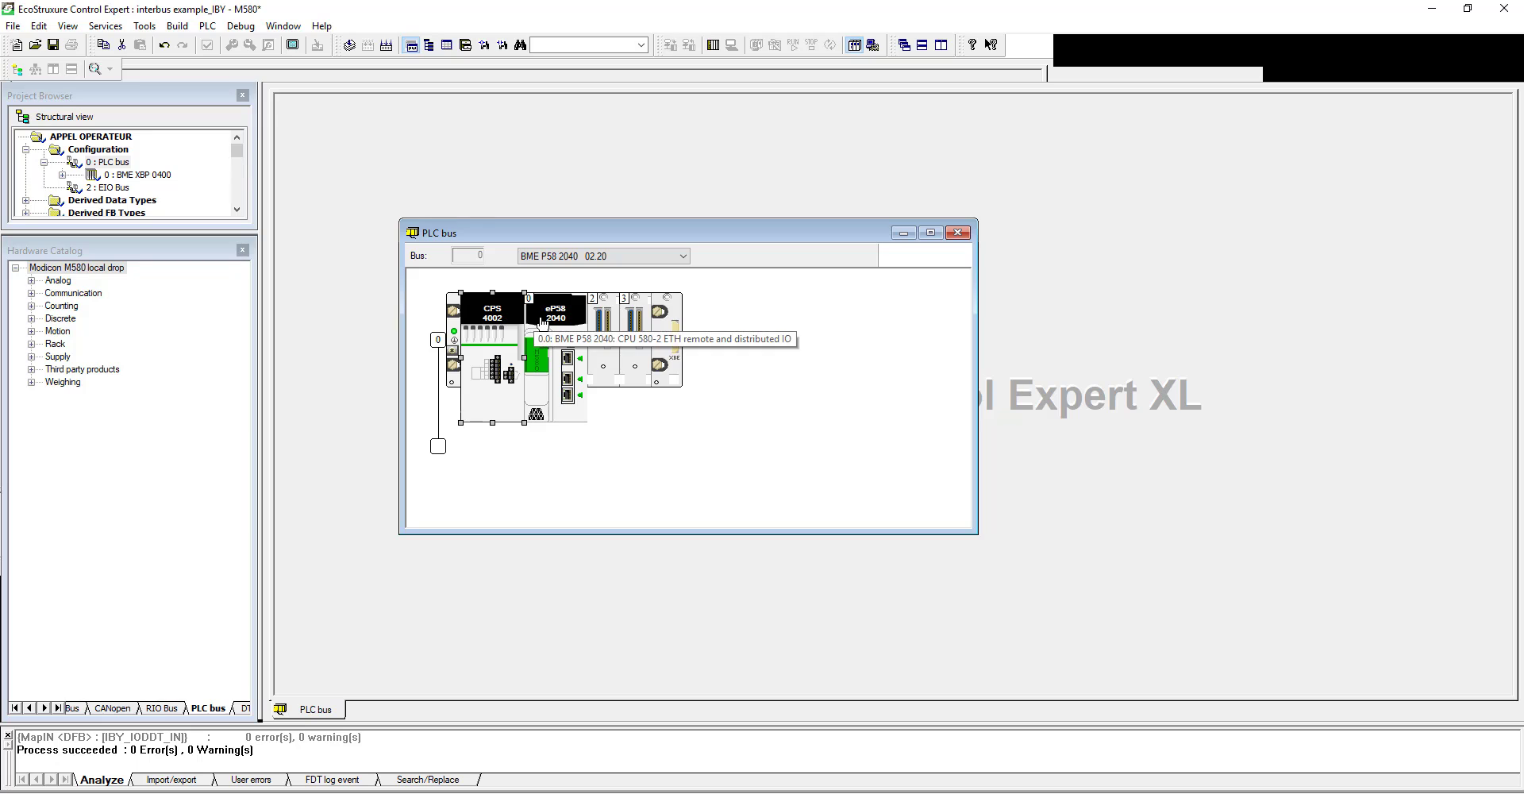
click(542, 321)
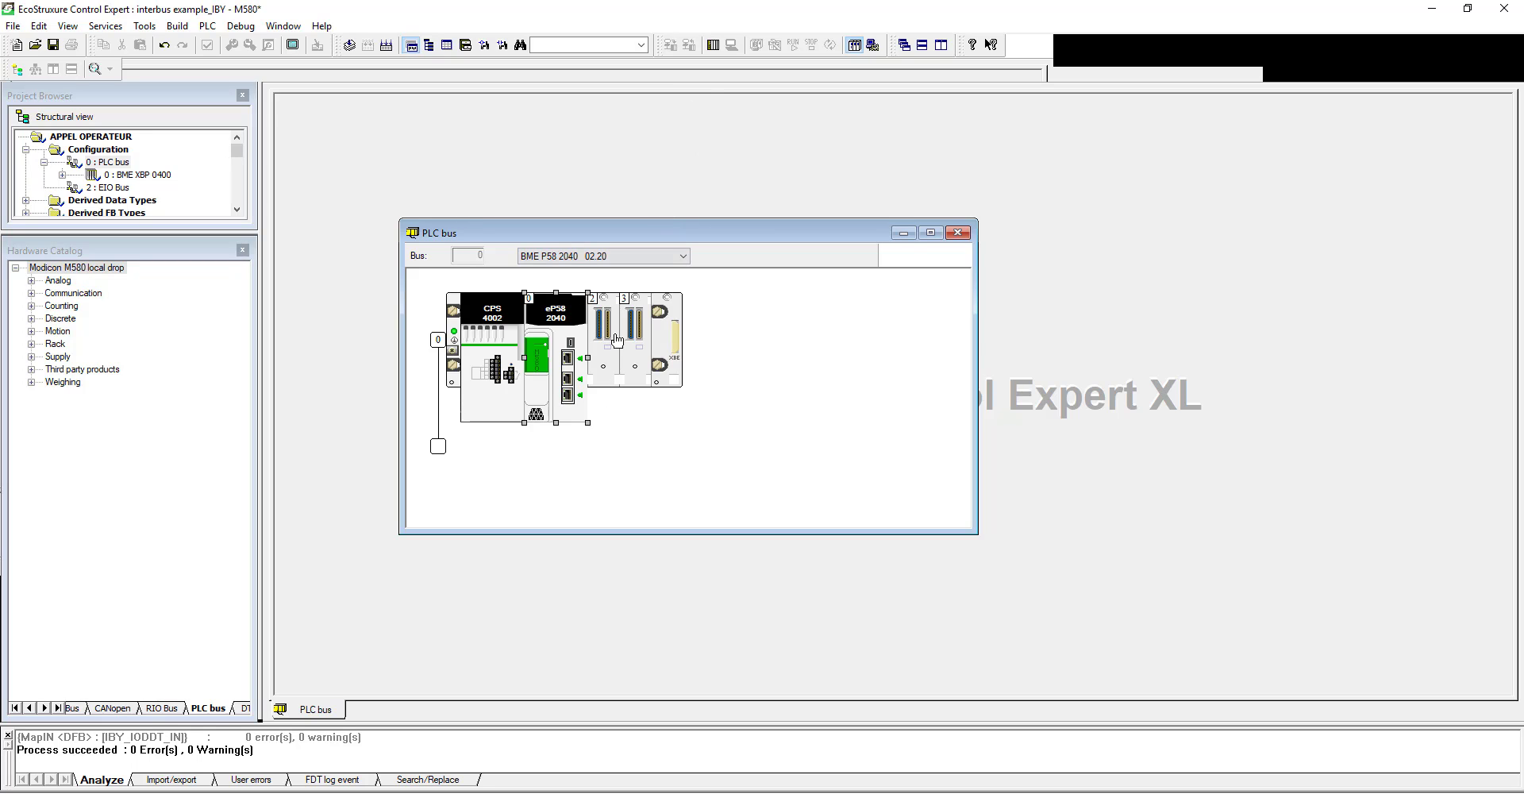
click(603, 333)
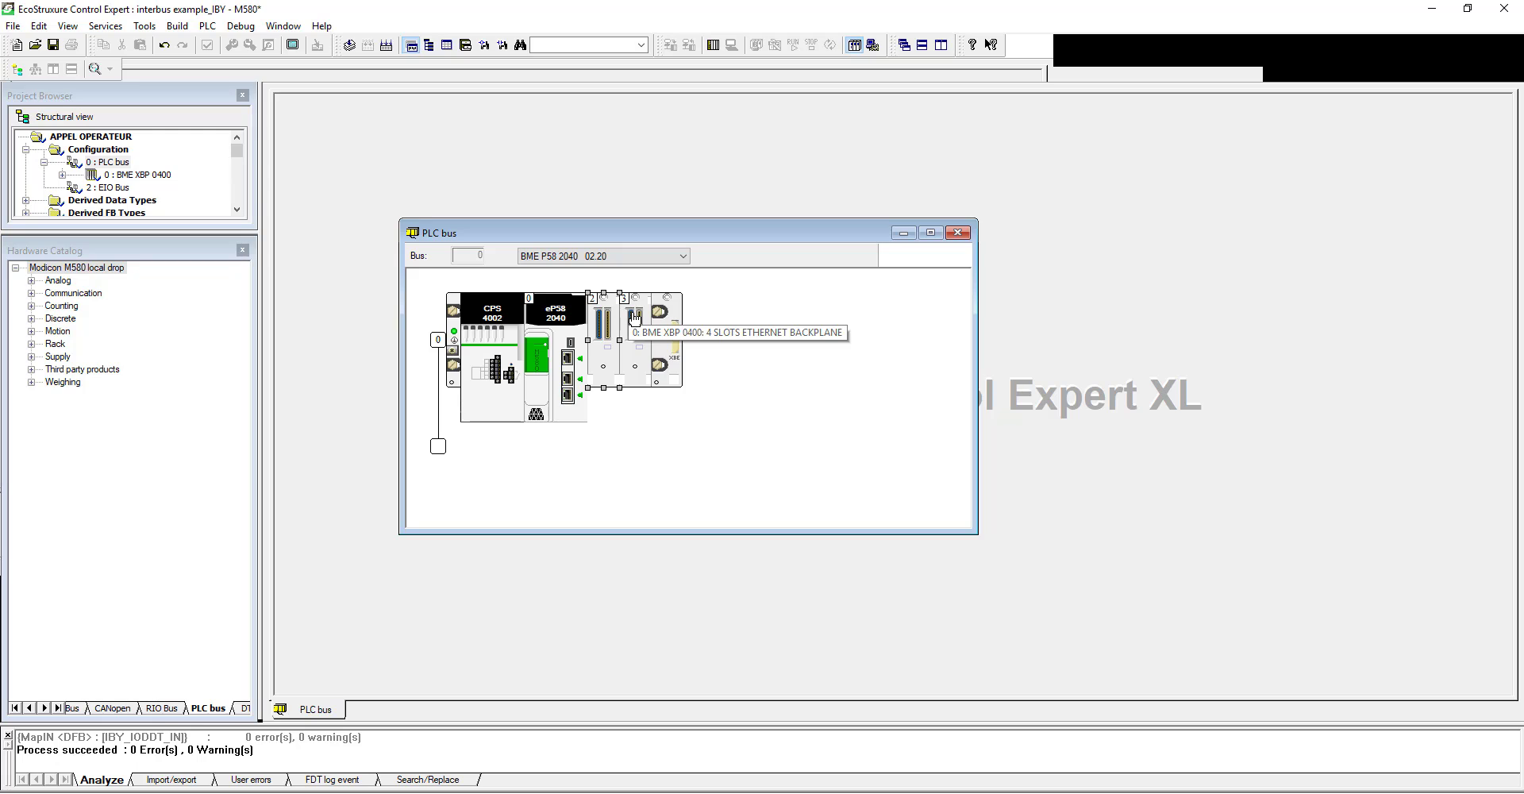
double_click(601, 327)
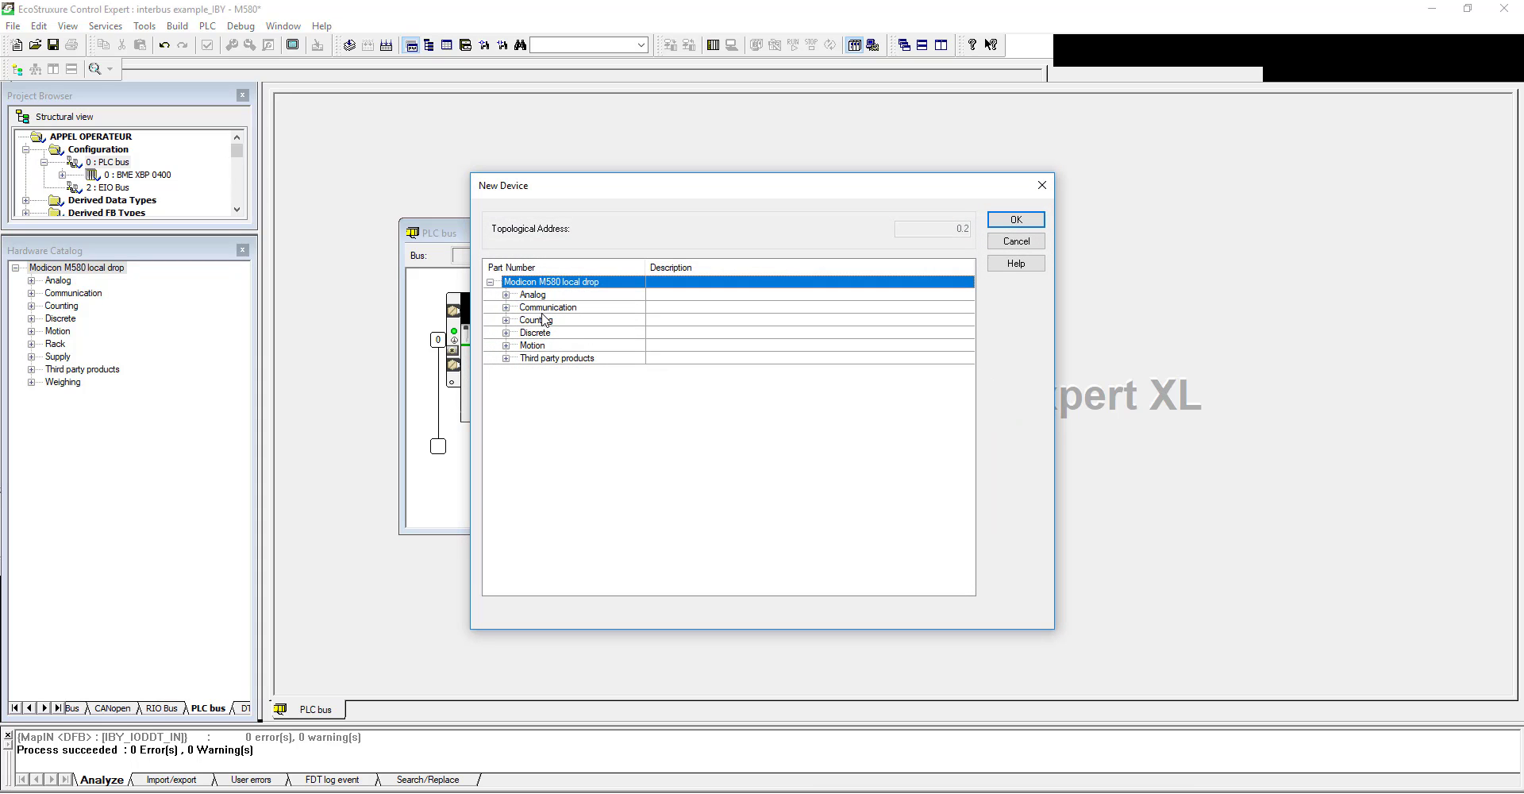
click(505, 358)
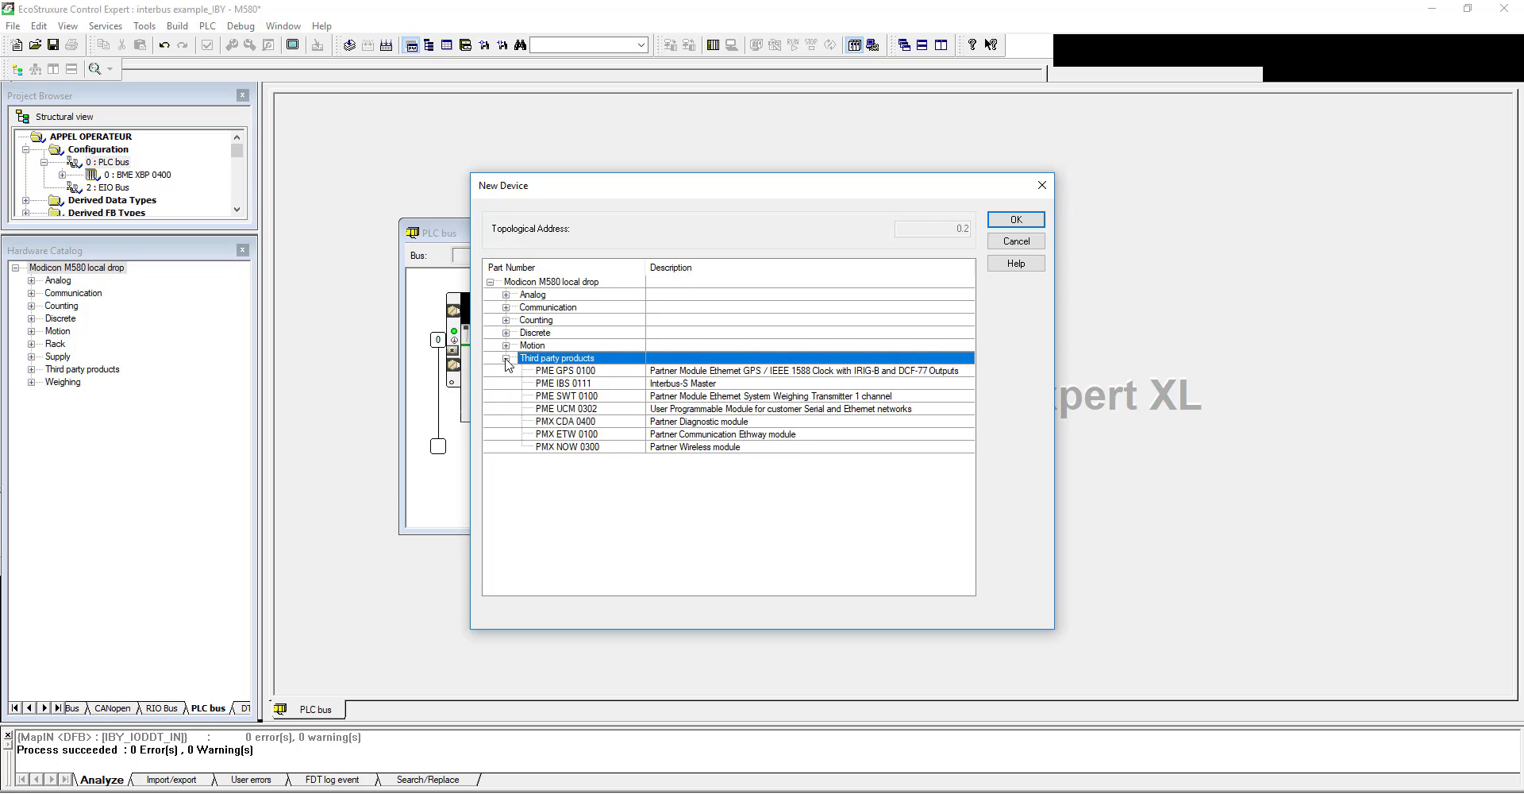
click(607, 385)
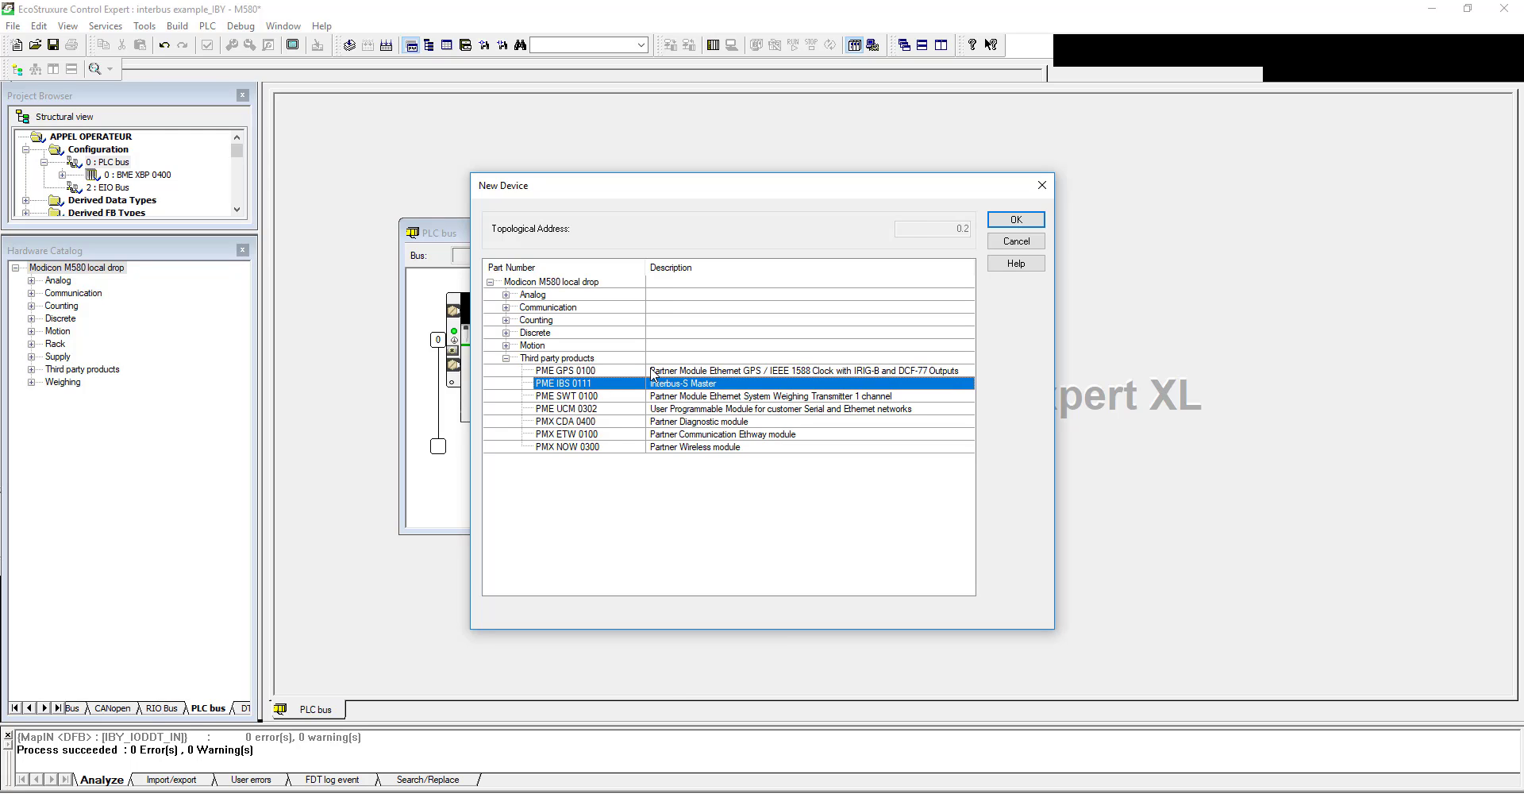
click(1016, 220)
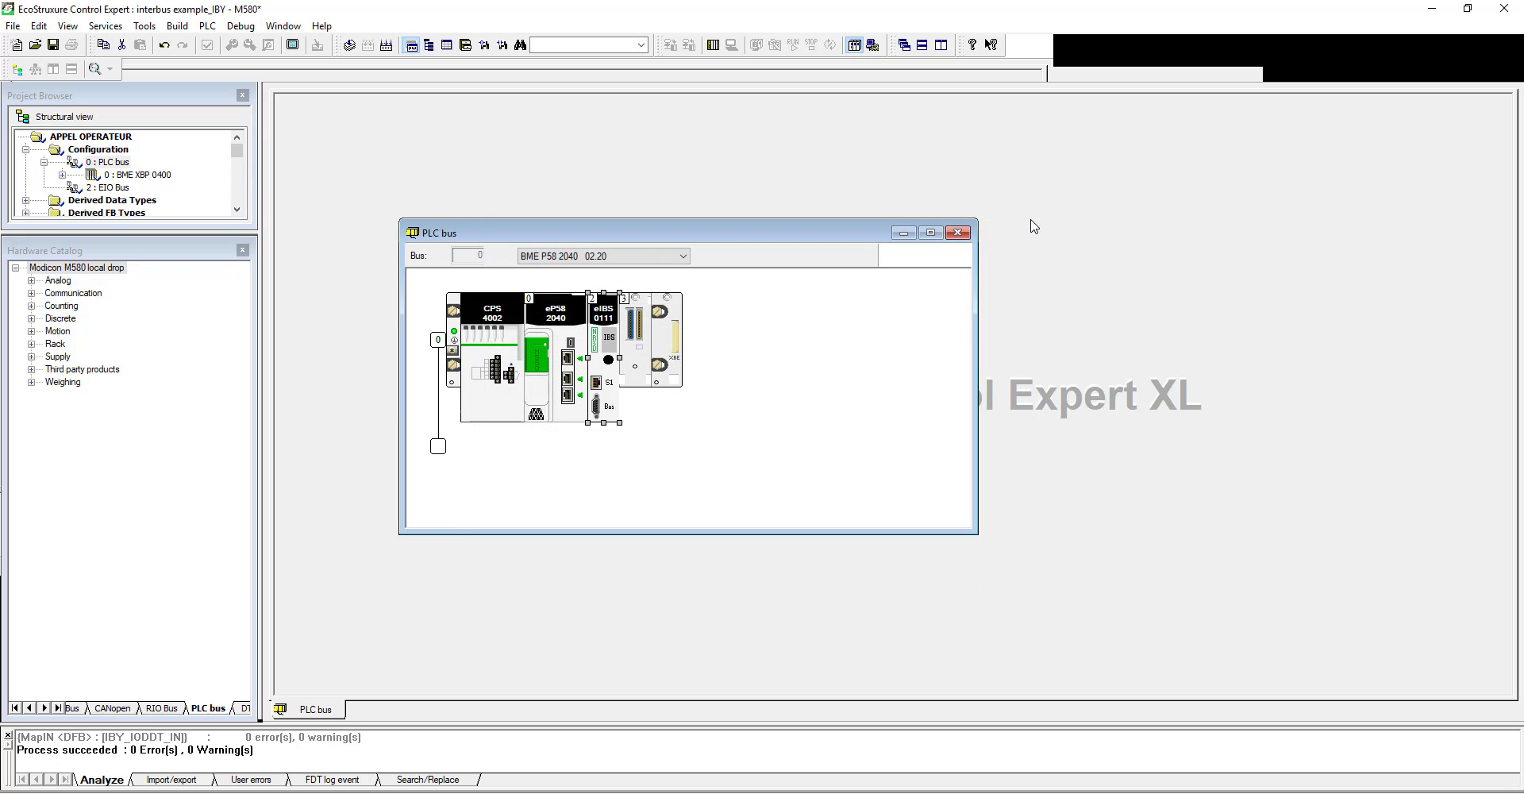
Close the Hardware Catalog and display the DTM Browser.
click(242, 251)
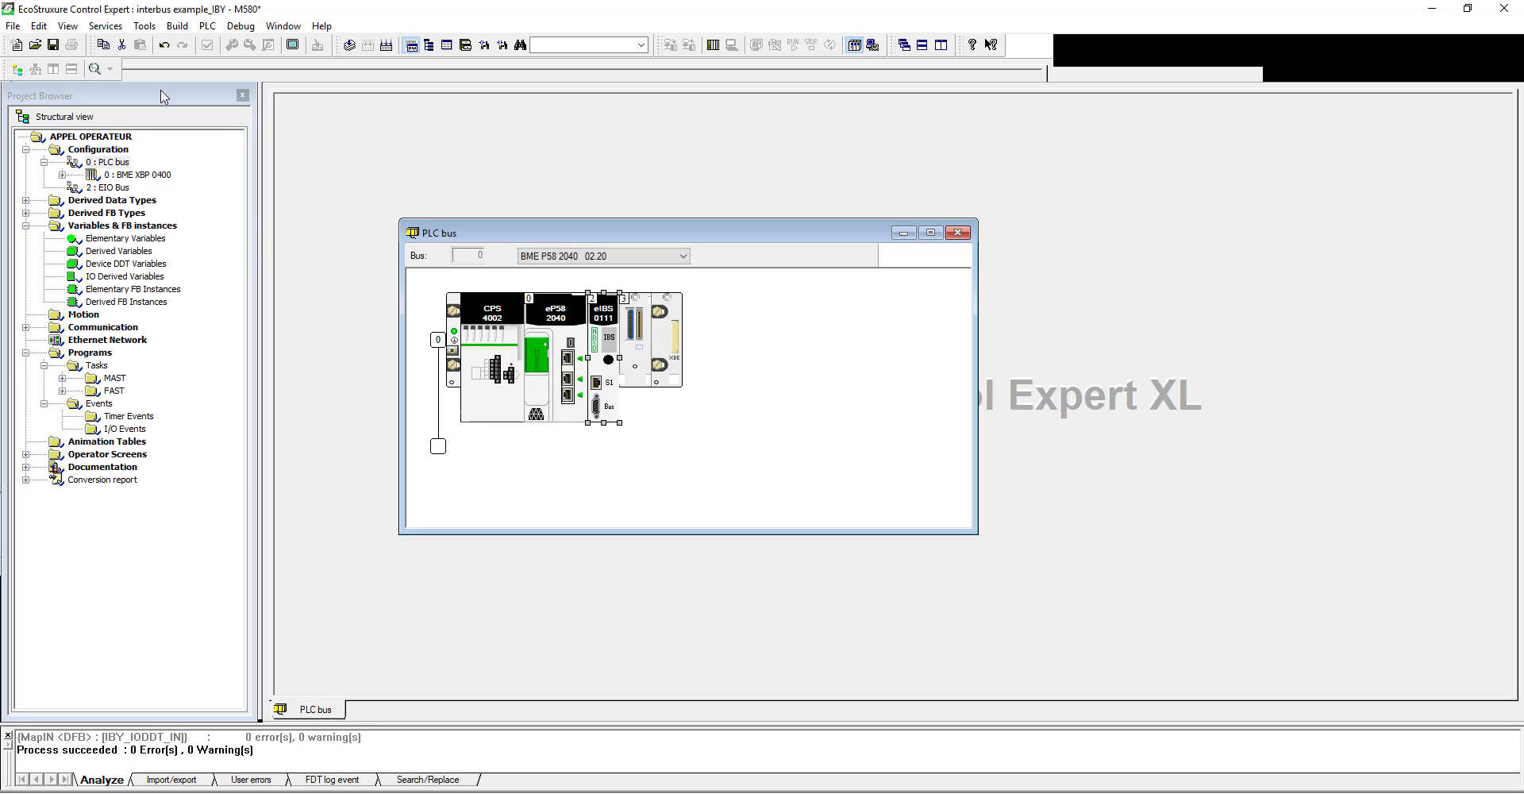
click(151, 26)
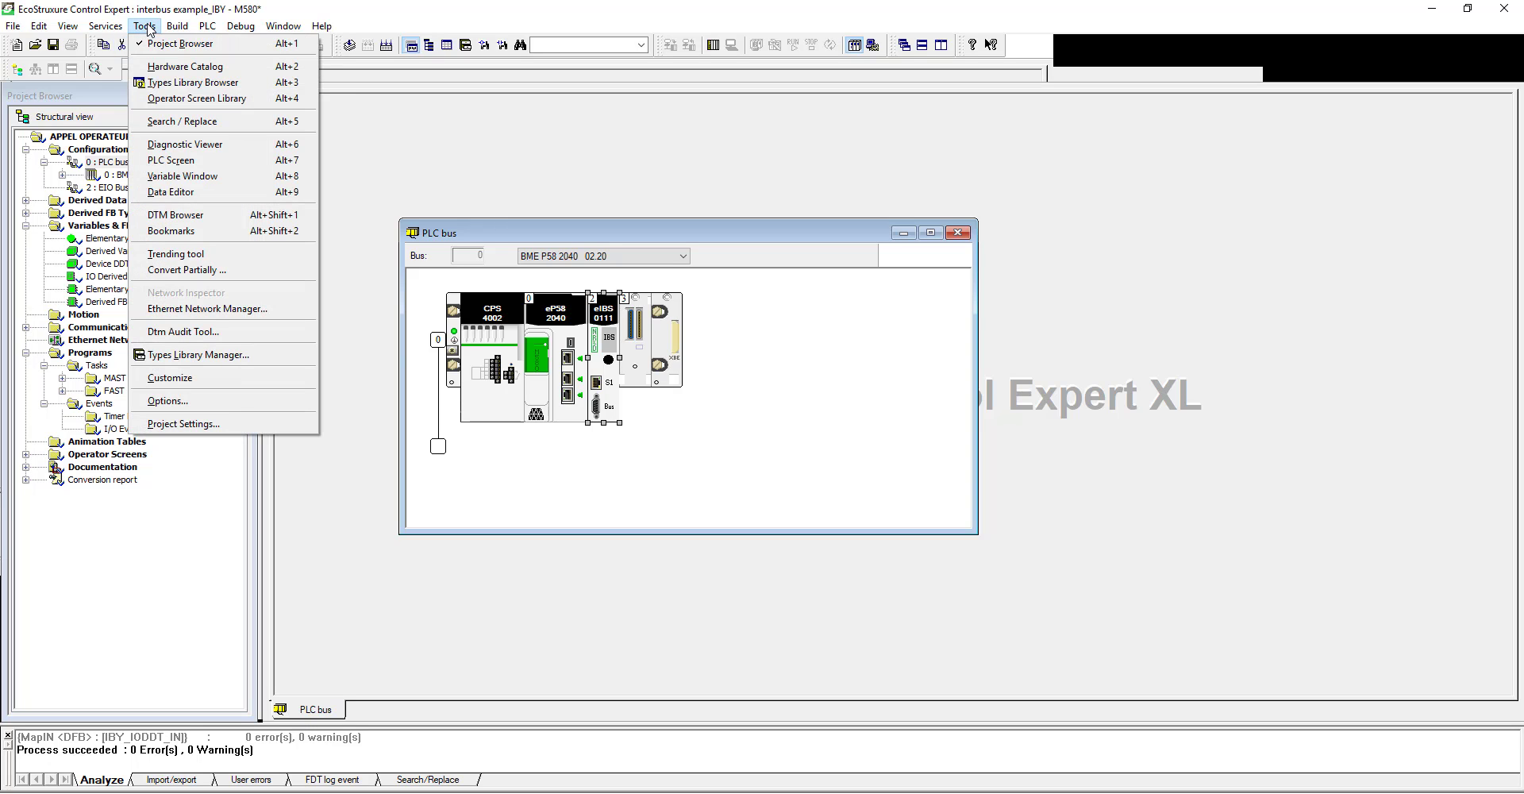
click(179, 215)
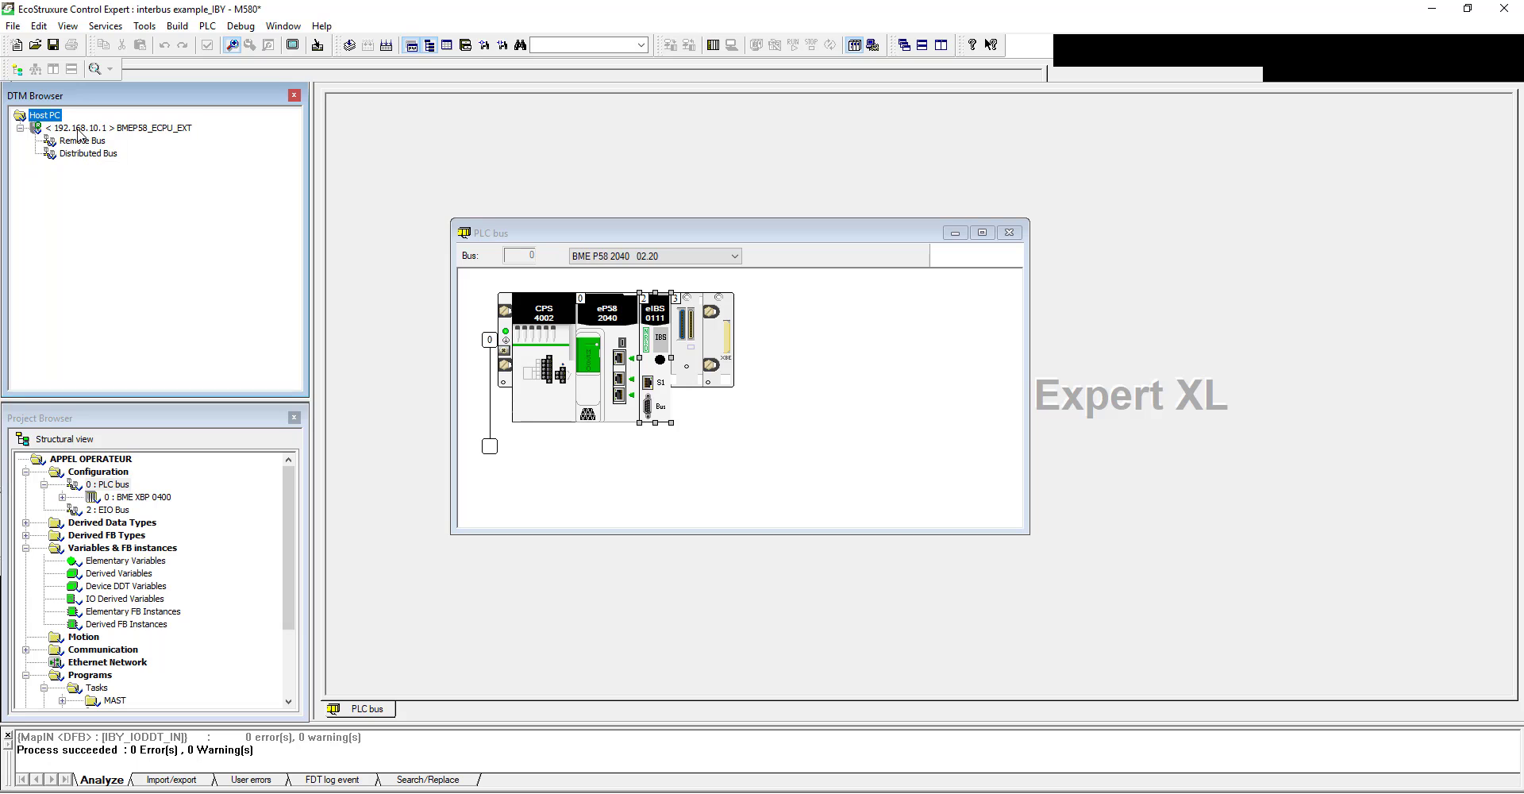
Add the PME IBS 0111_v1_07 device DTM from Niobrara under the BMEP58_ECPU_EXT DTM.
click(83, 128)
right_click(81, 129)
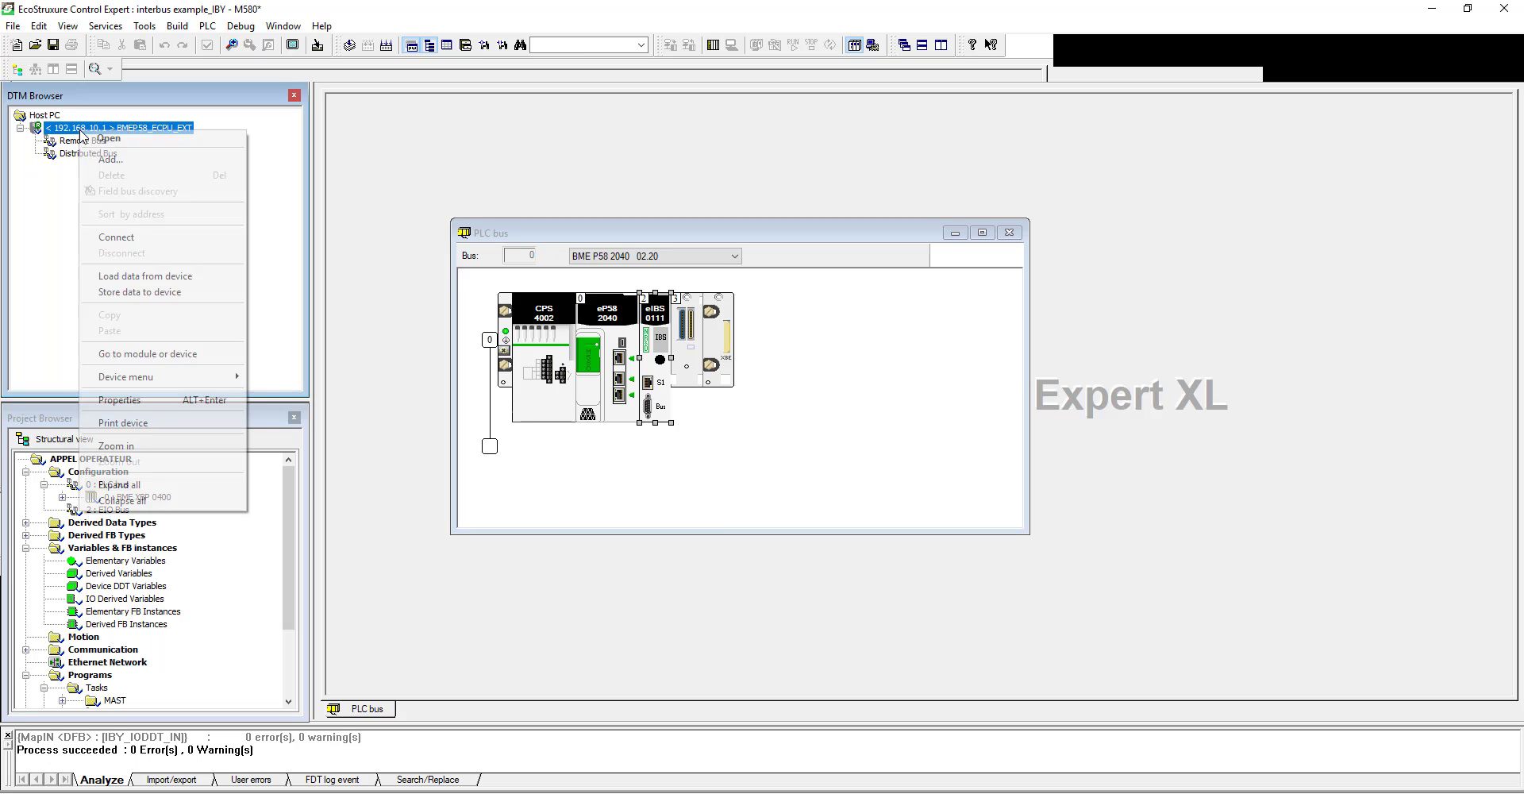
click(132, 162)
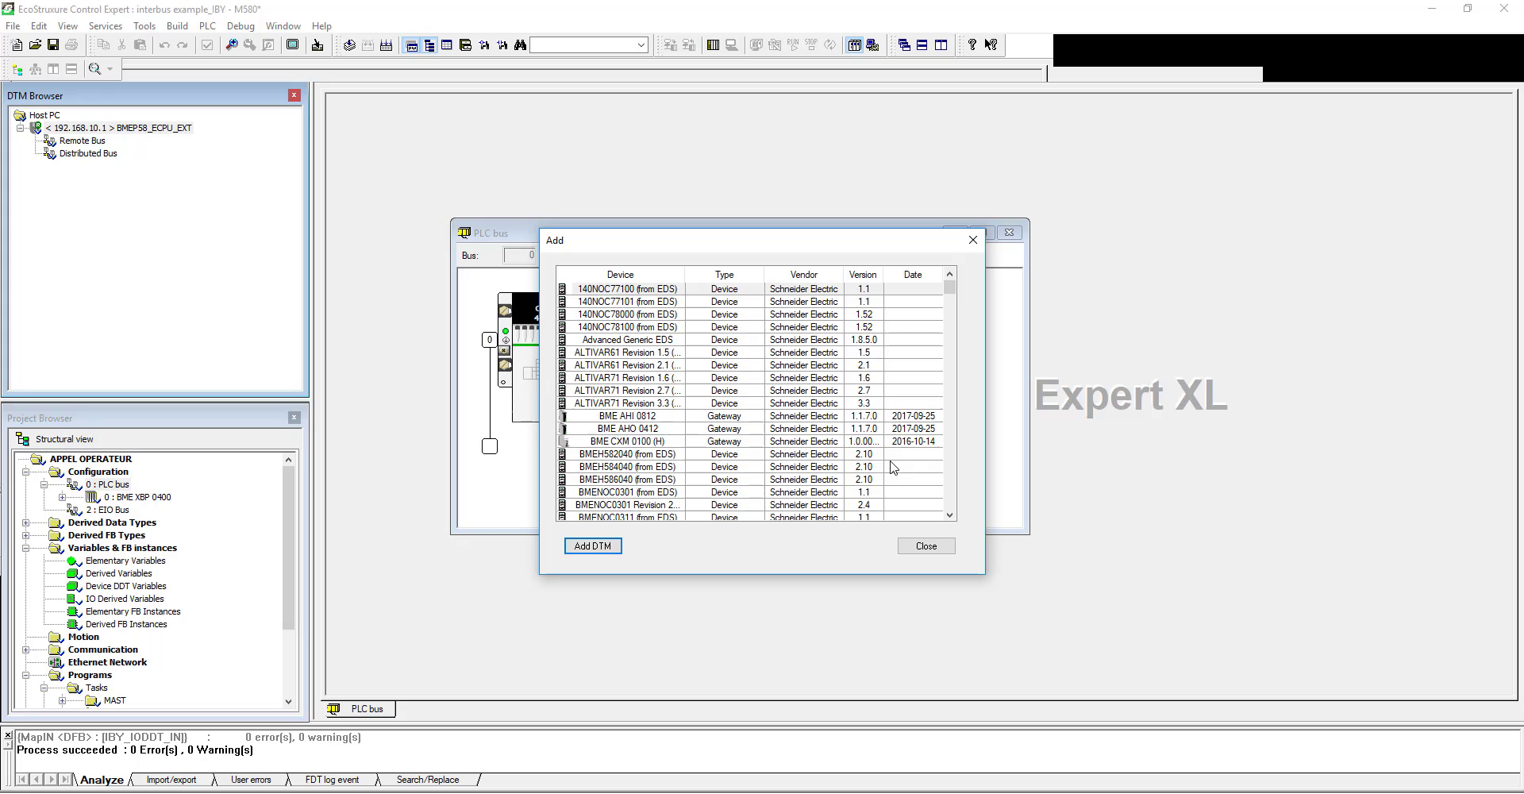
click(952, 502)
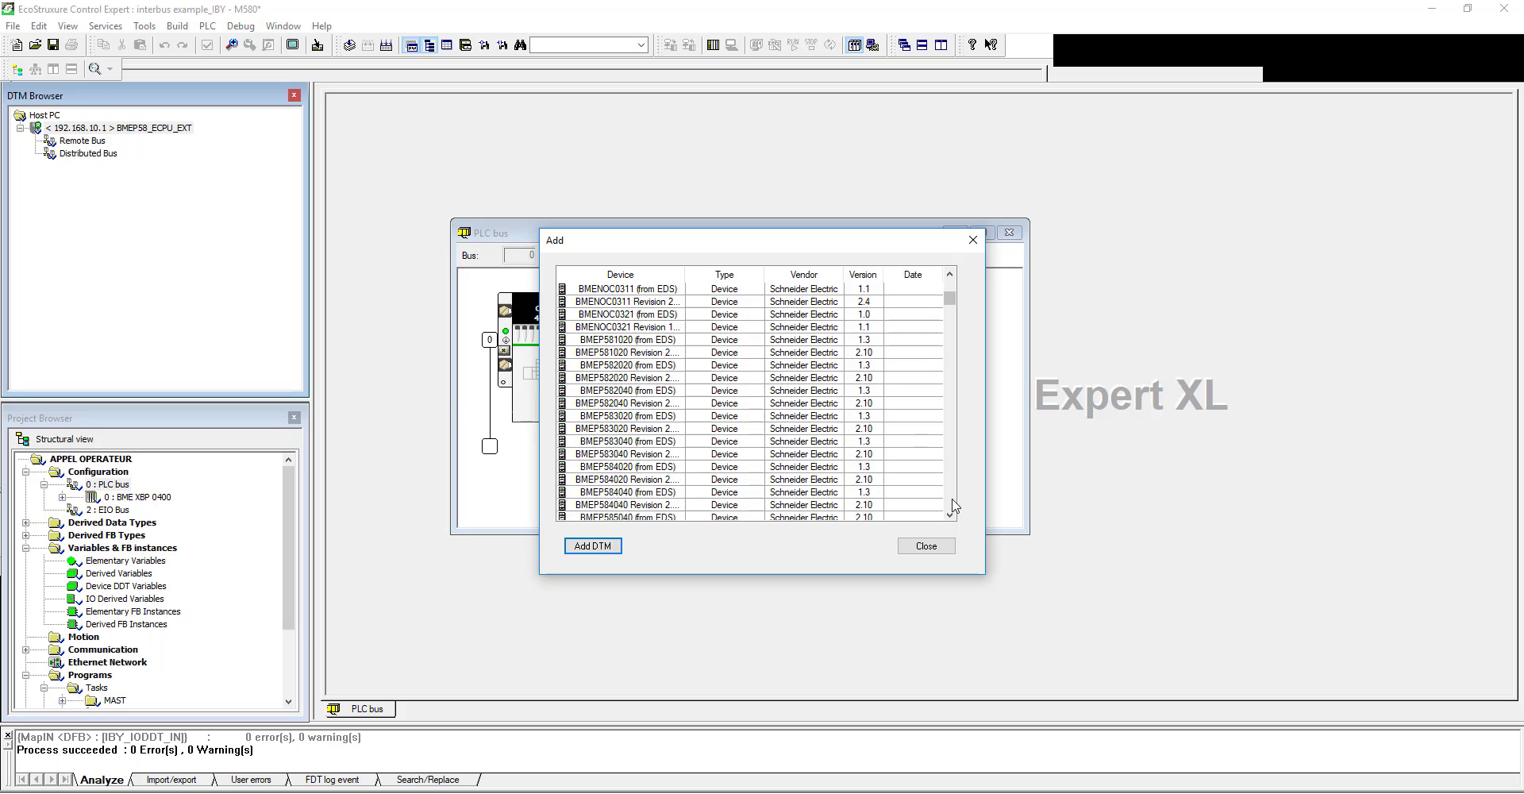
click(952, 506)
click(952, 506)
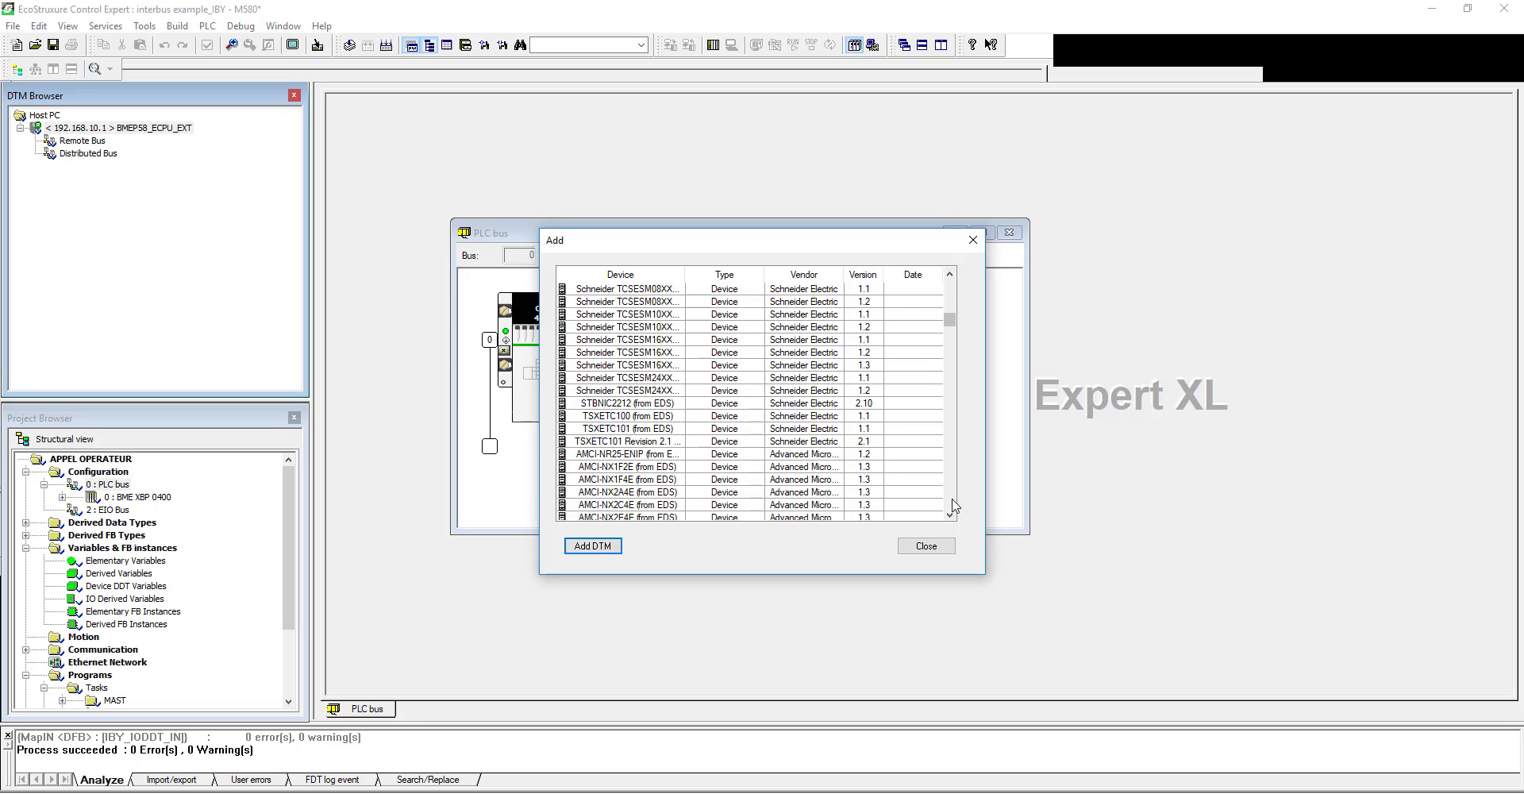
click(954, 505)
click(654, 416)
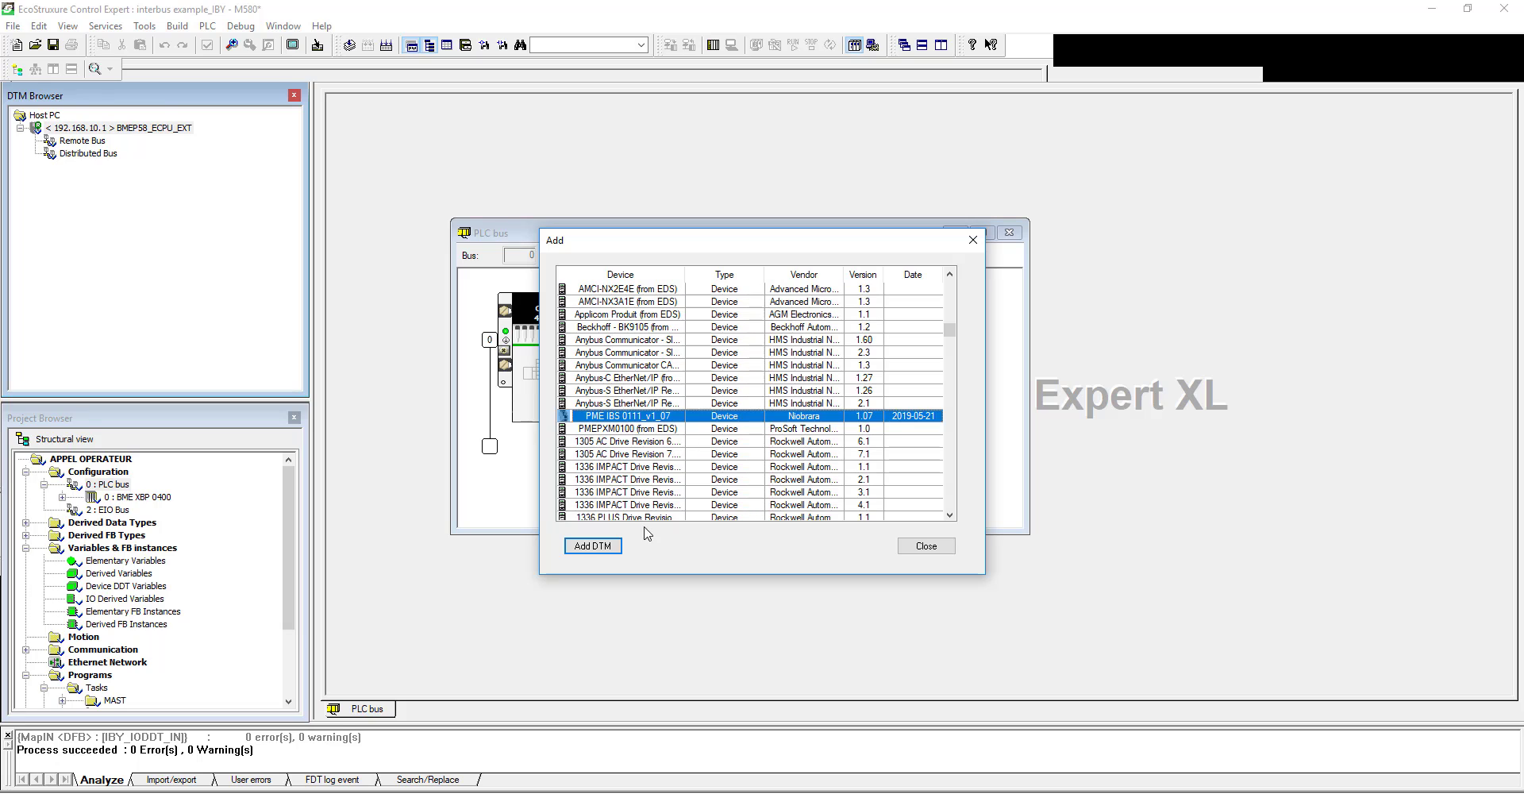
click(597, 548)
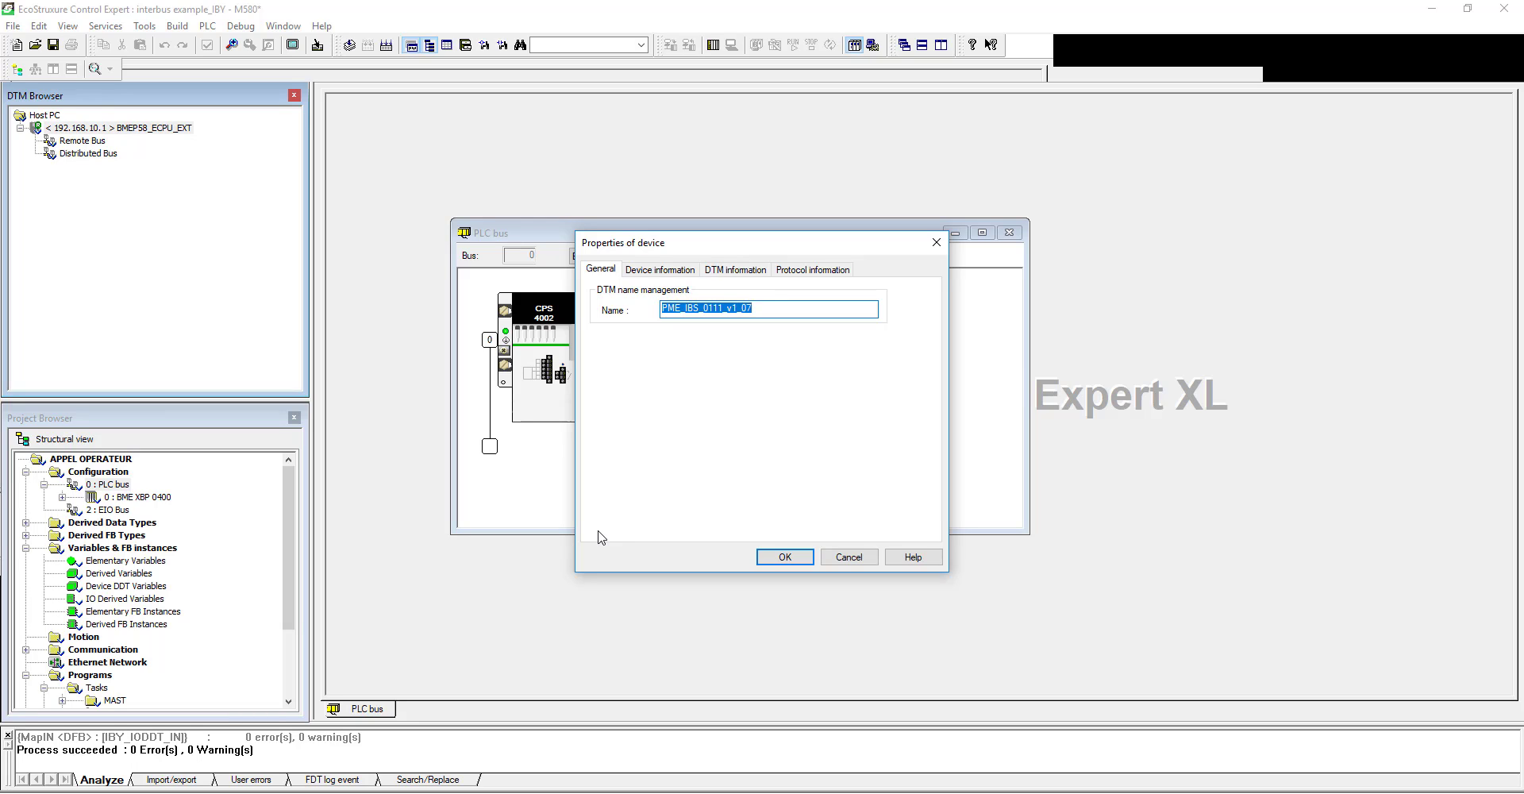
Name the new DTM PMEIBS01 and confirm its device properties.
text(PMEIBS)
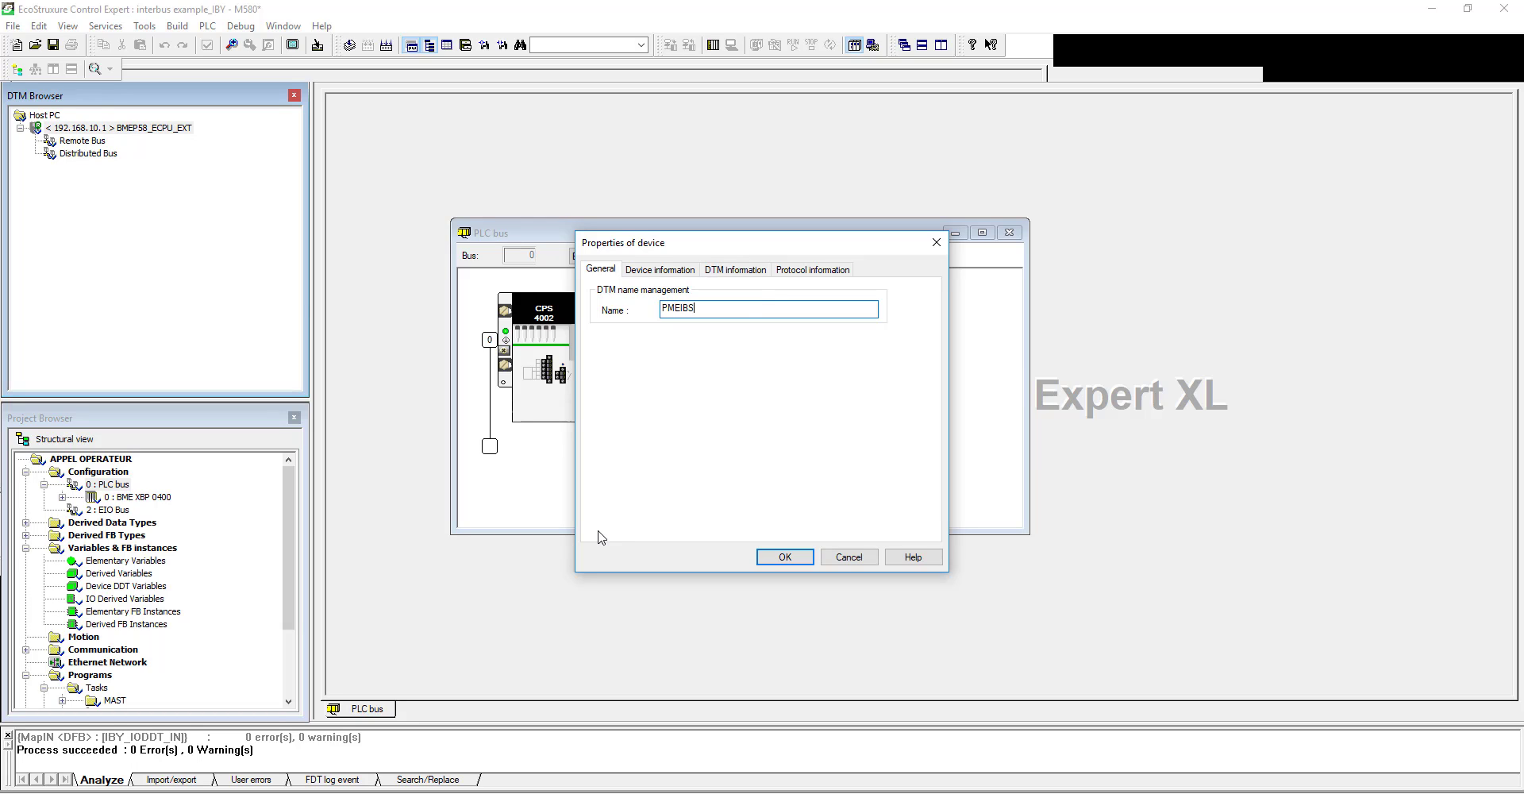
text(01)
click(804, 555)
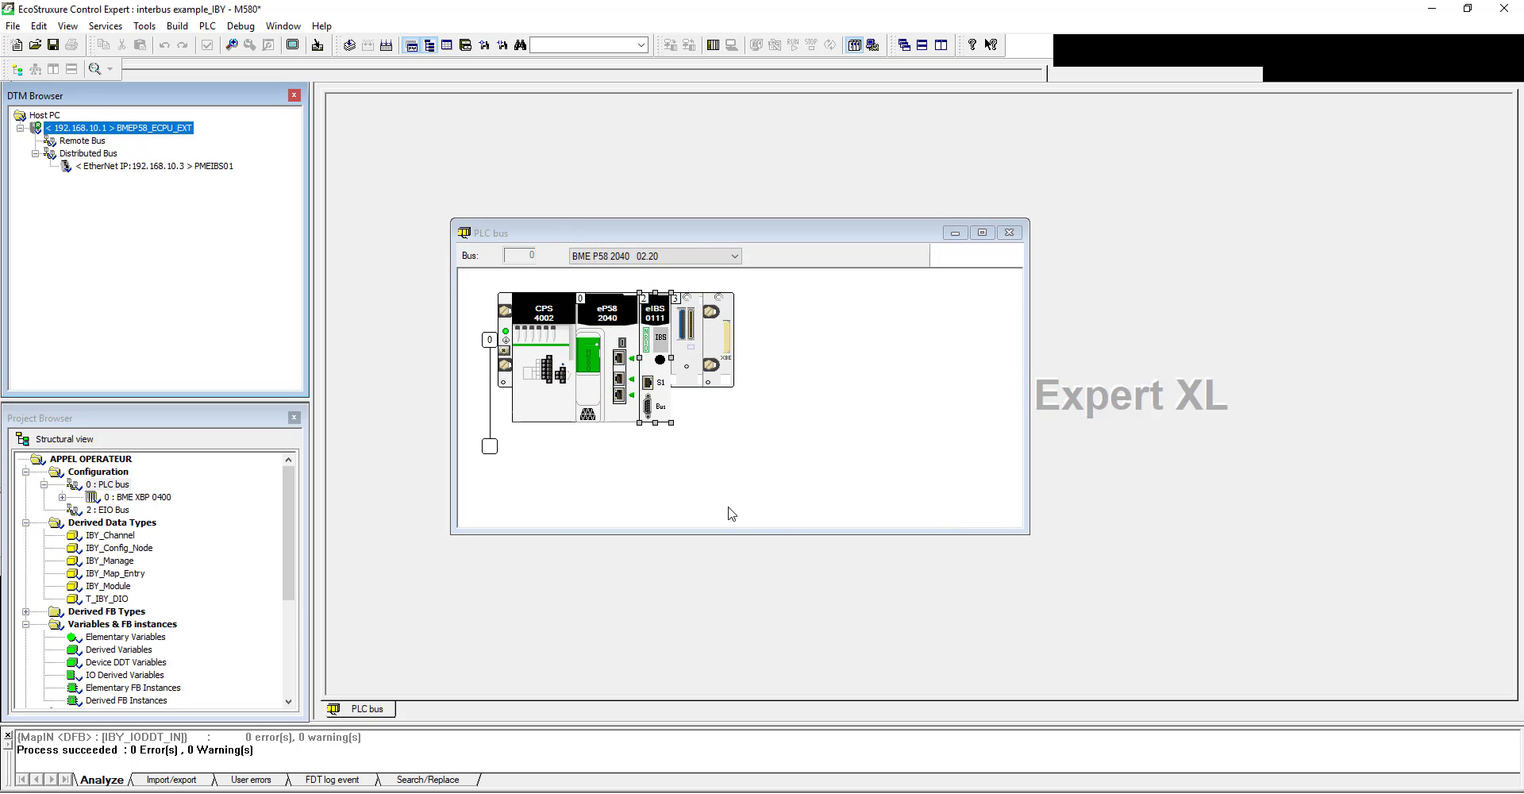
click(663, 354)
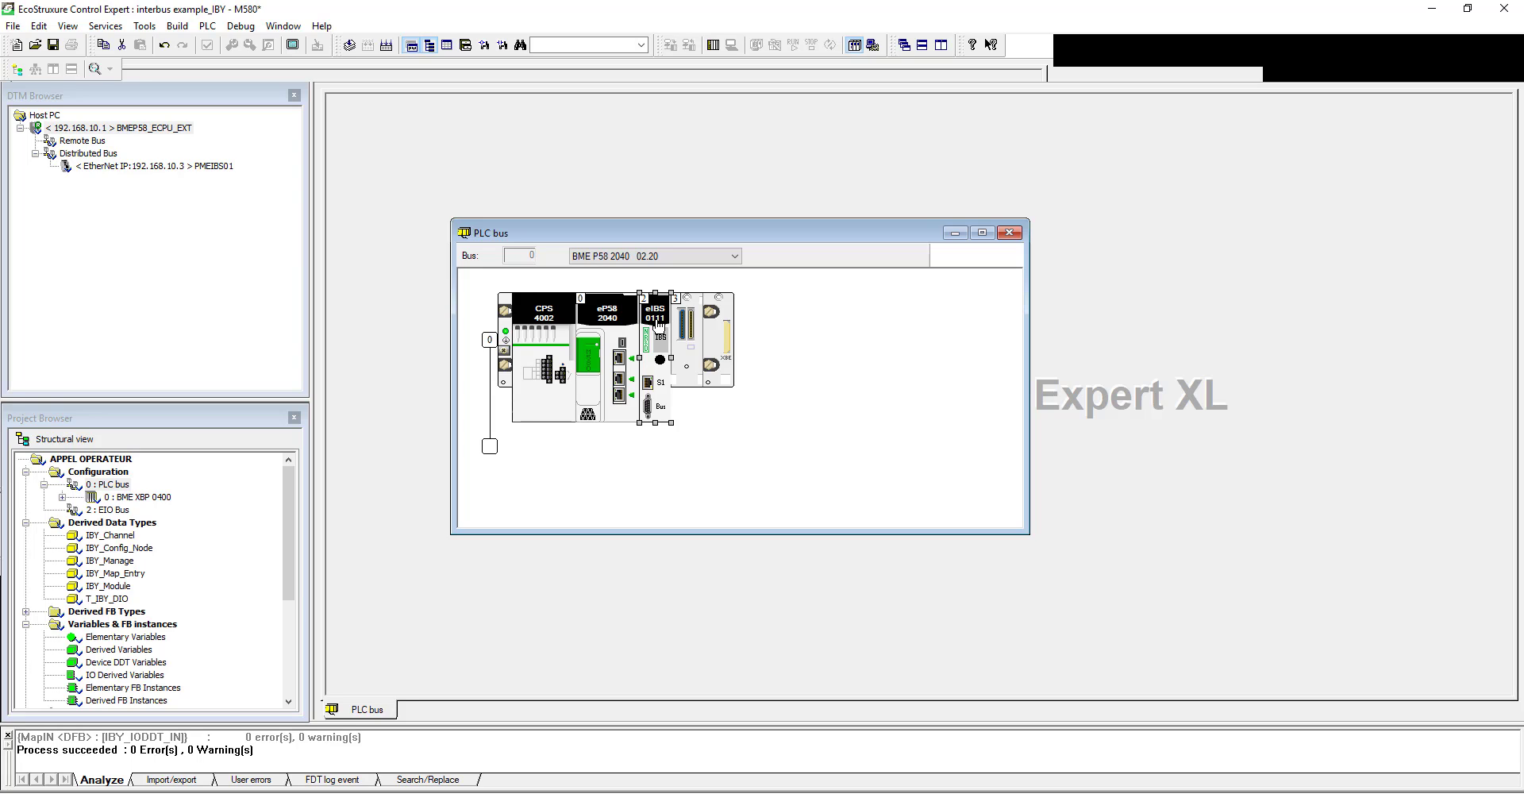
click(624, 329)
click(656, 327)
click(606, 319)
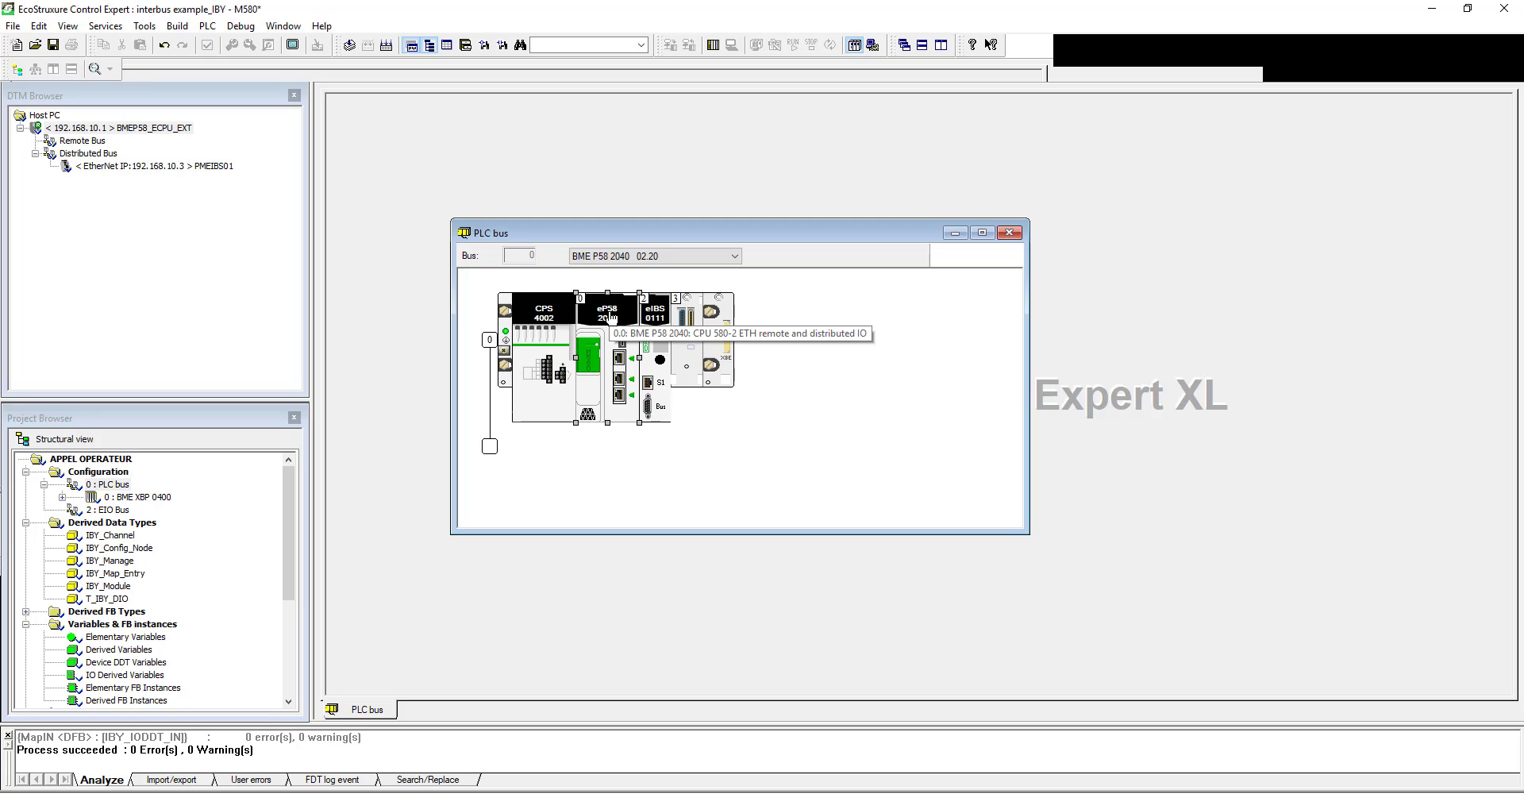
click(652, 318)
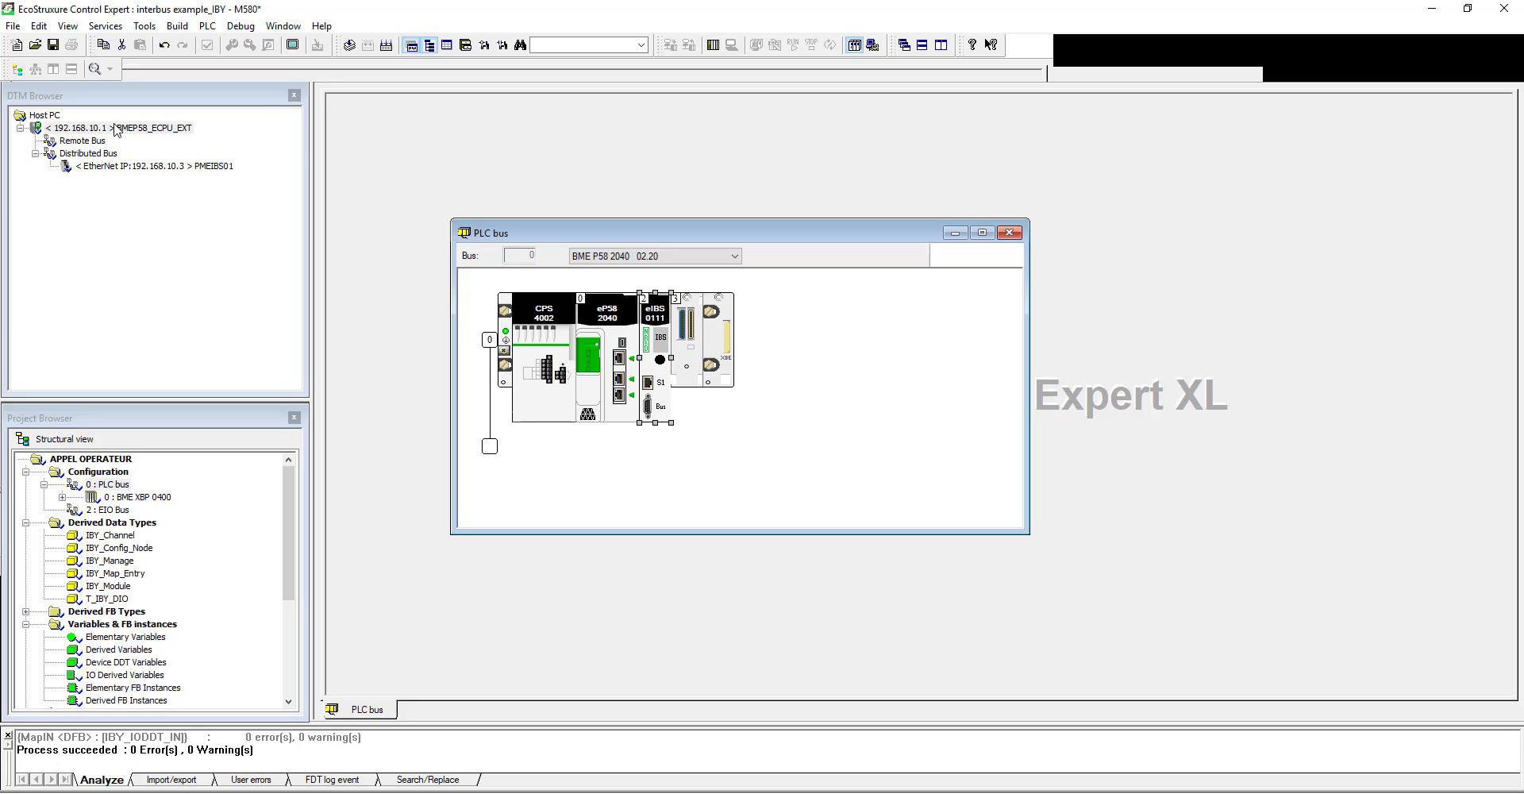
click(115, 153)
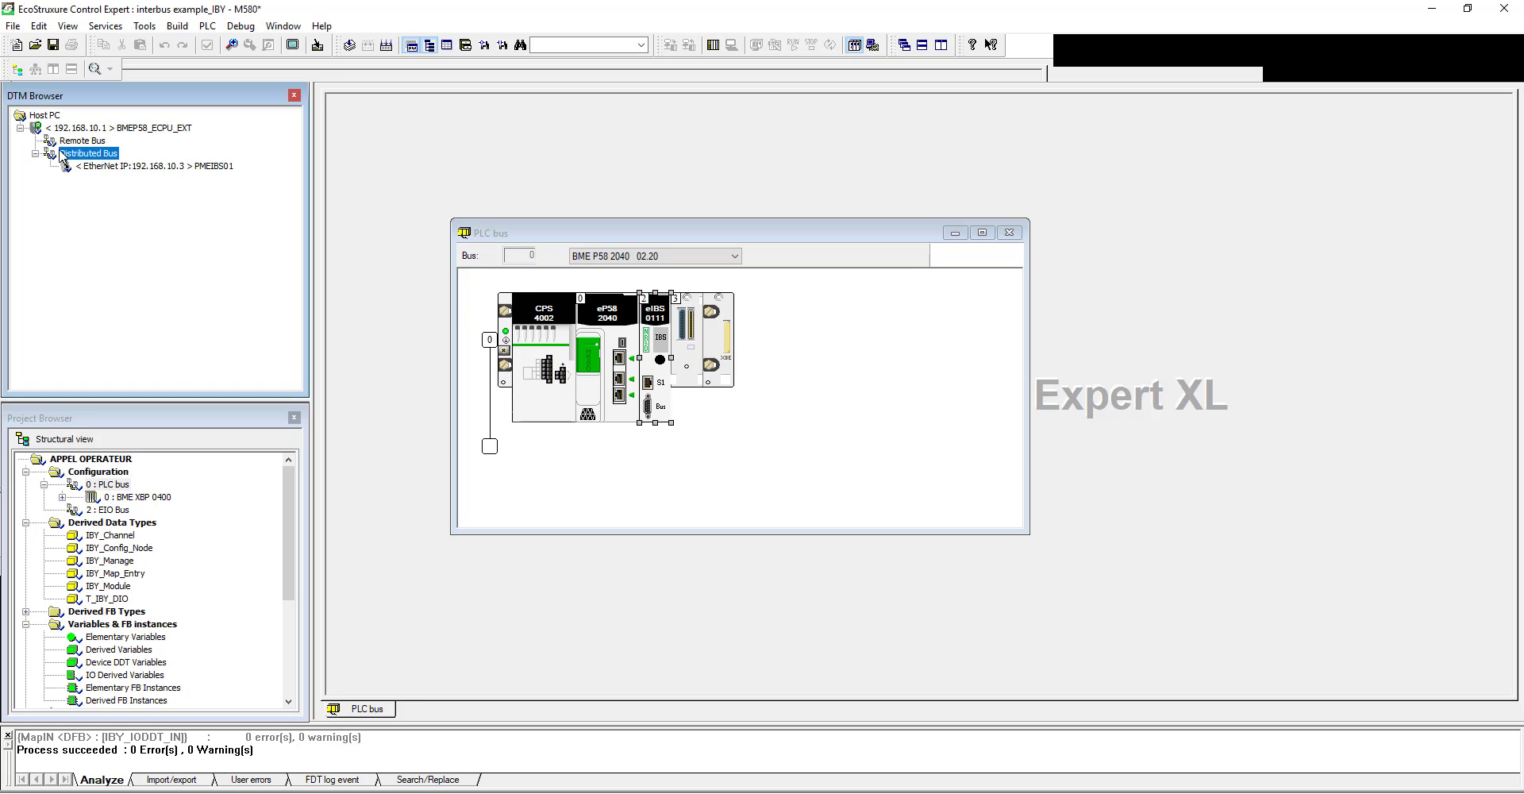
Open the BMEP58_ECPU_EXT configuration and display the address settings of the PMEIBS01 device.
click(108, 131)
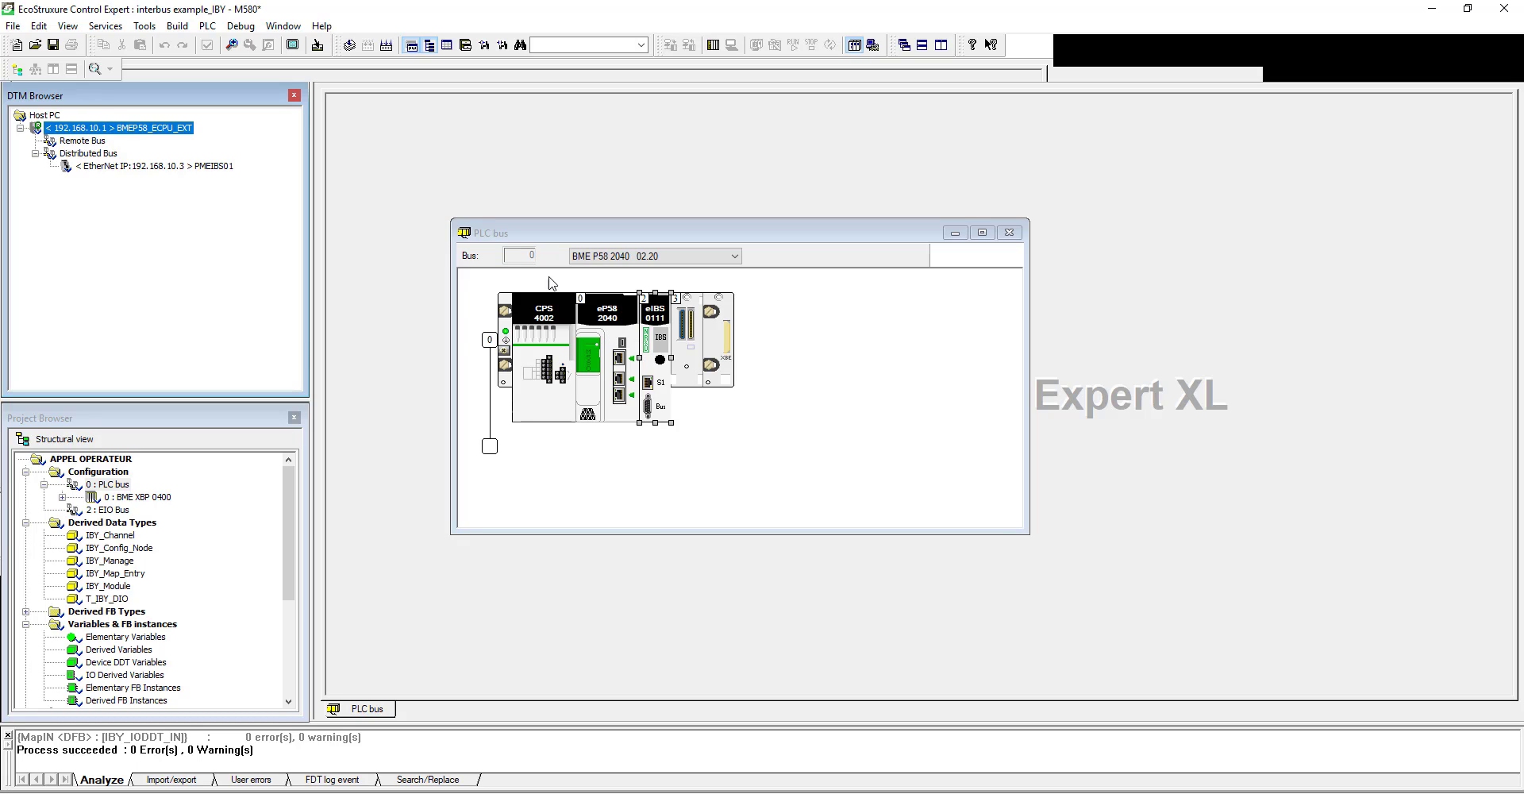
right_click(111, 129)
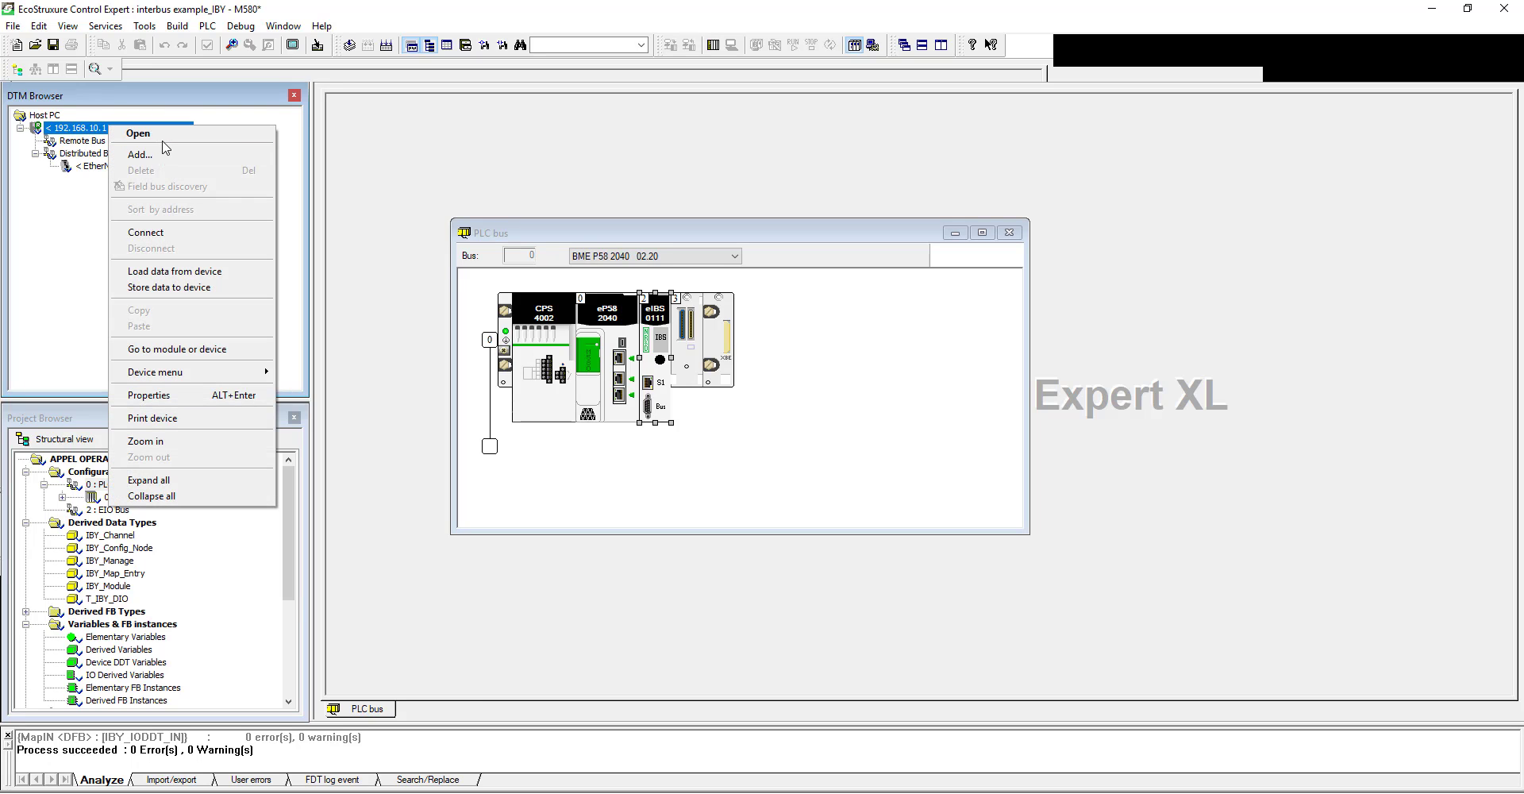
click(139, 134)
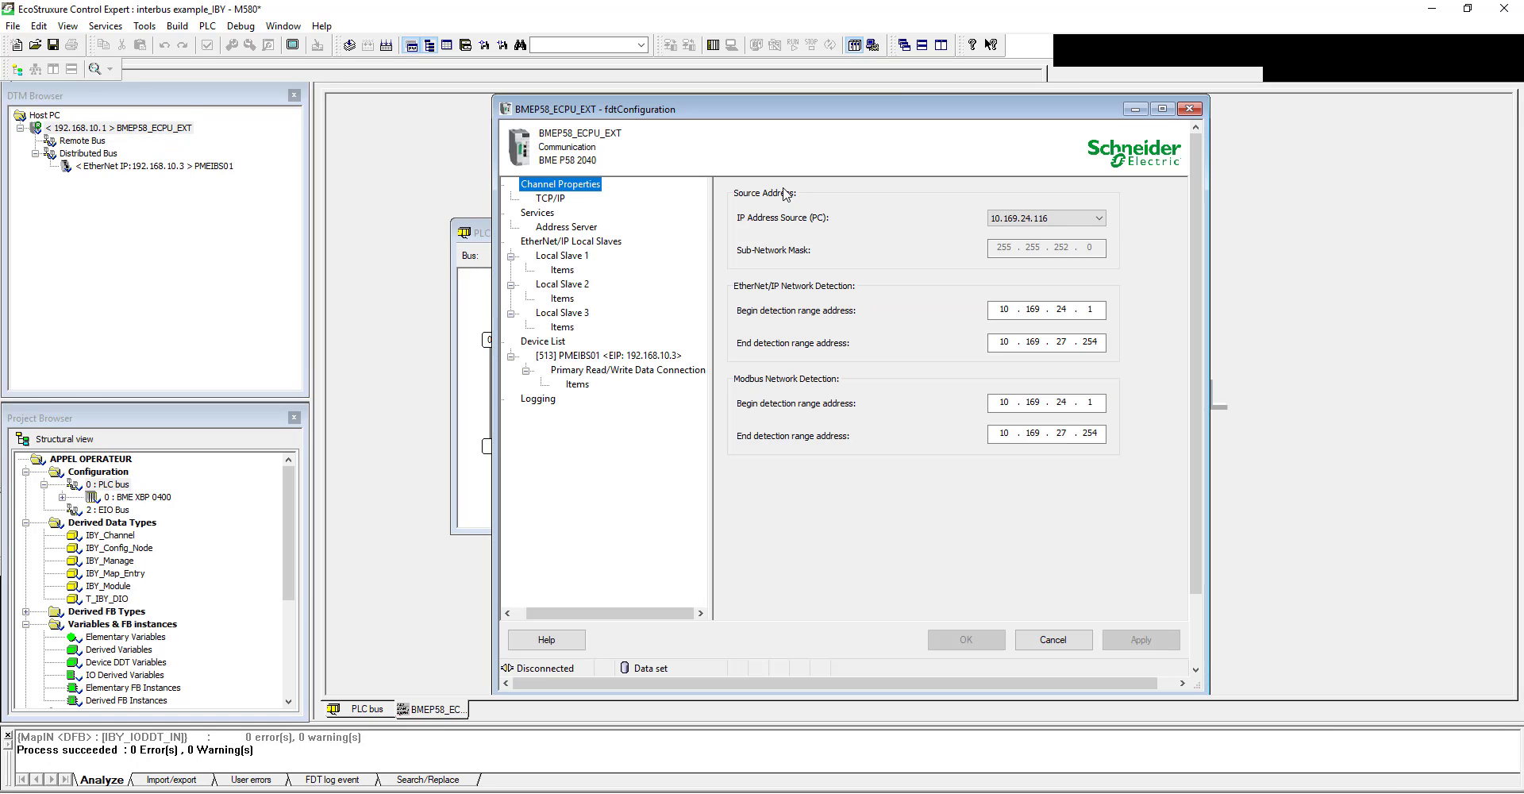
drag(674, 117, 539, 120)
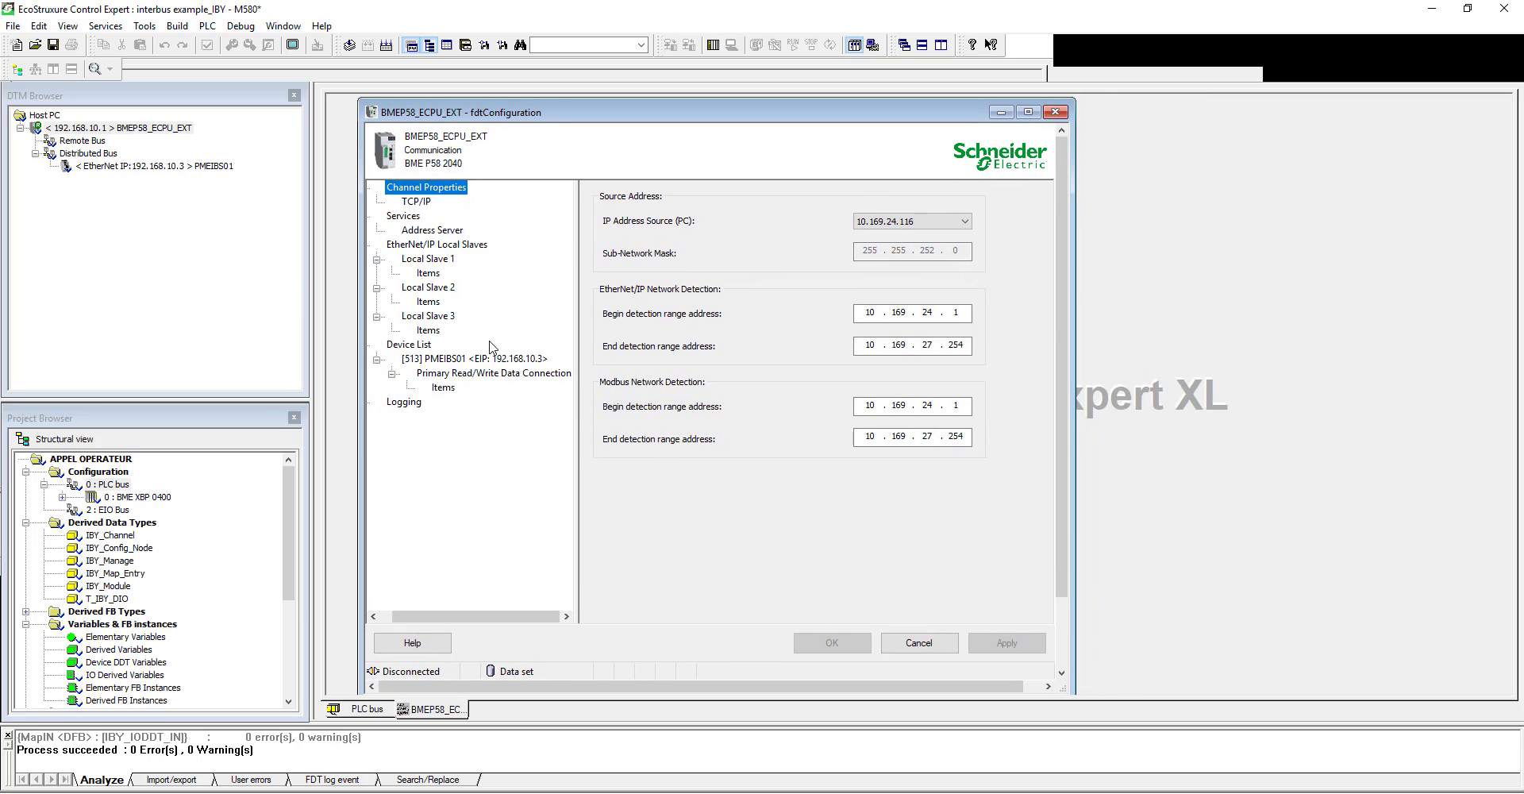
click(462, 358)
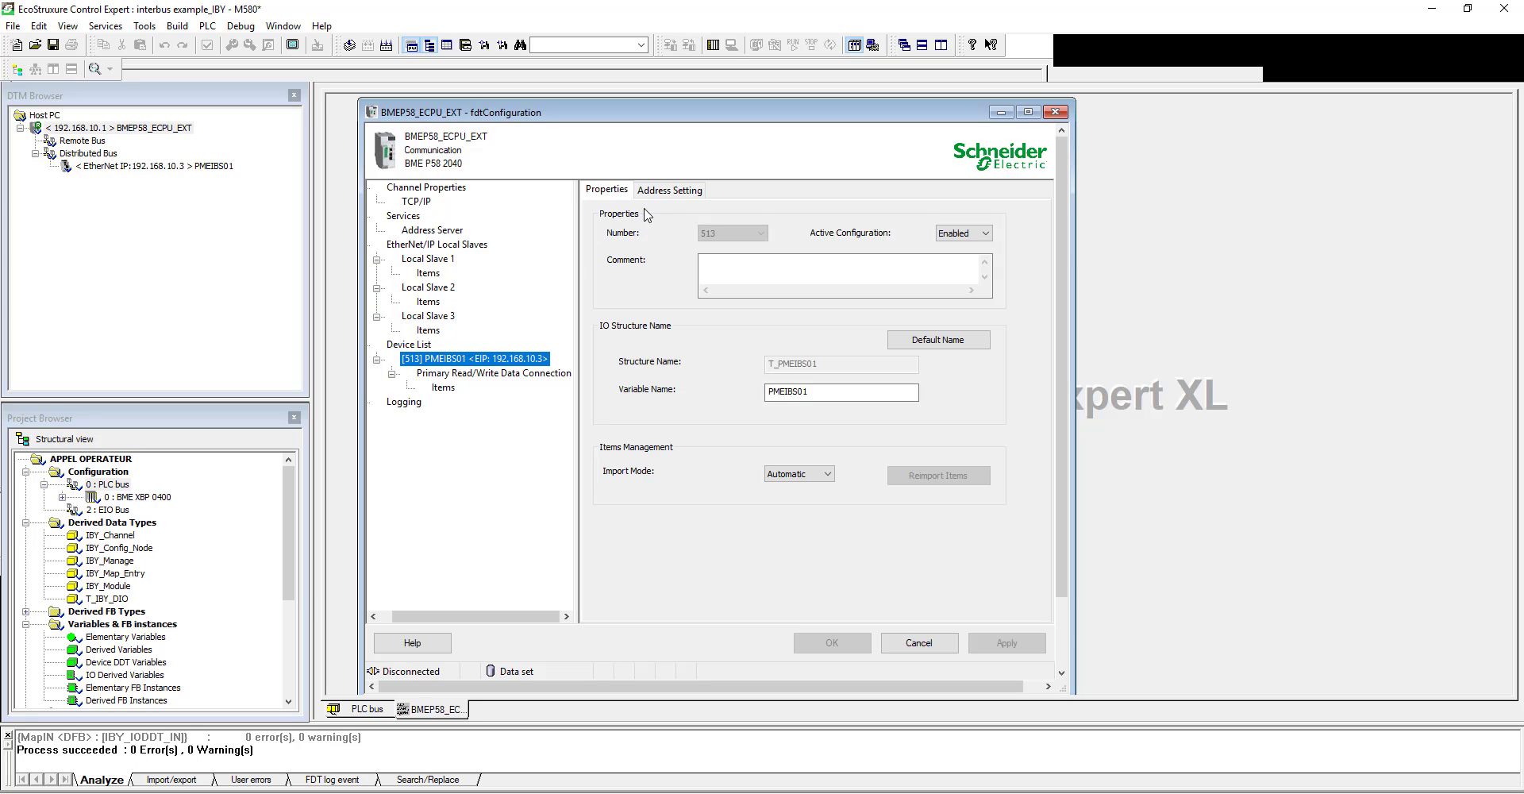
click(687, 195)
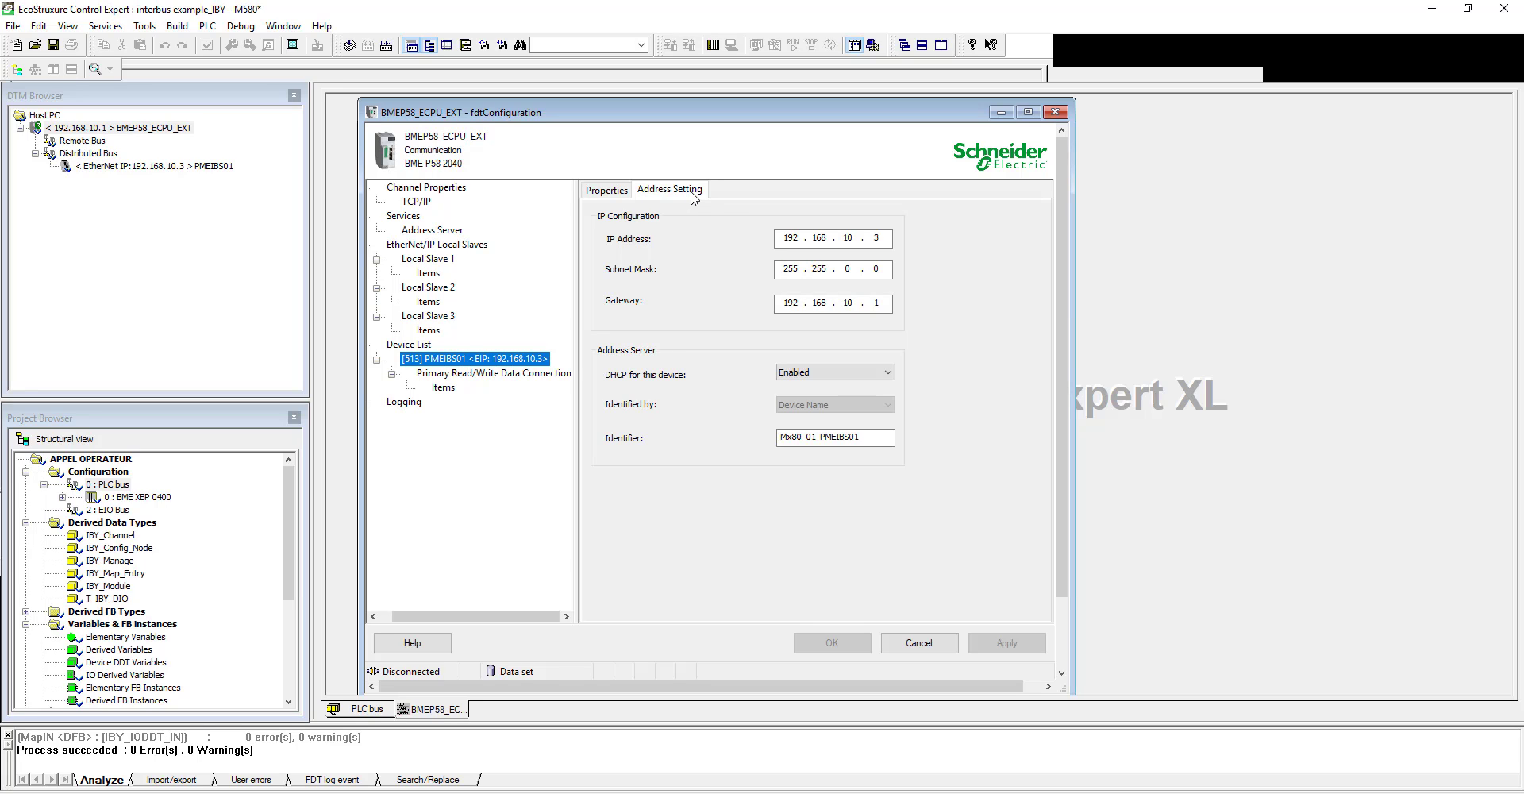
Set the address server identifier of PMEIBS01 to Mx80_02_PMEIBS01 and accept the configuration.
click(804, 438)
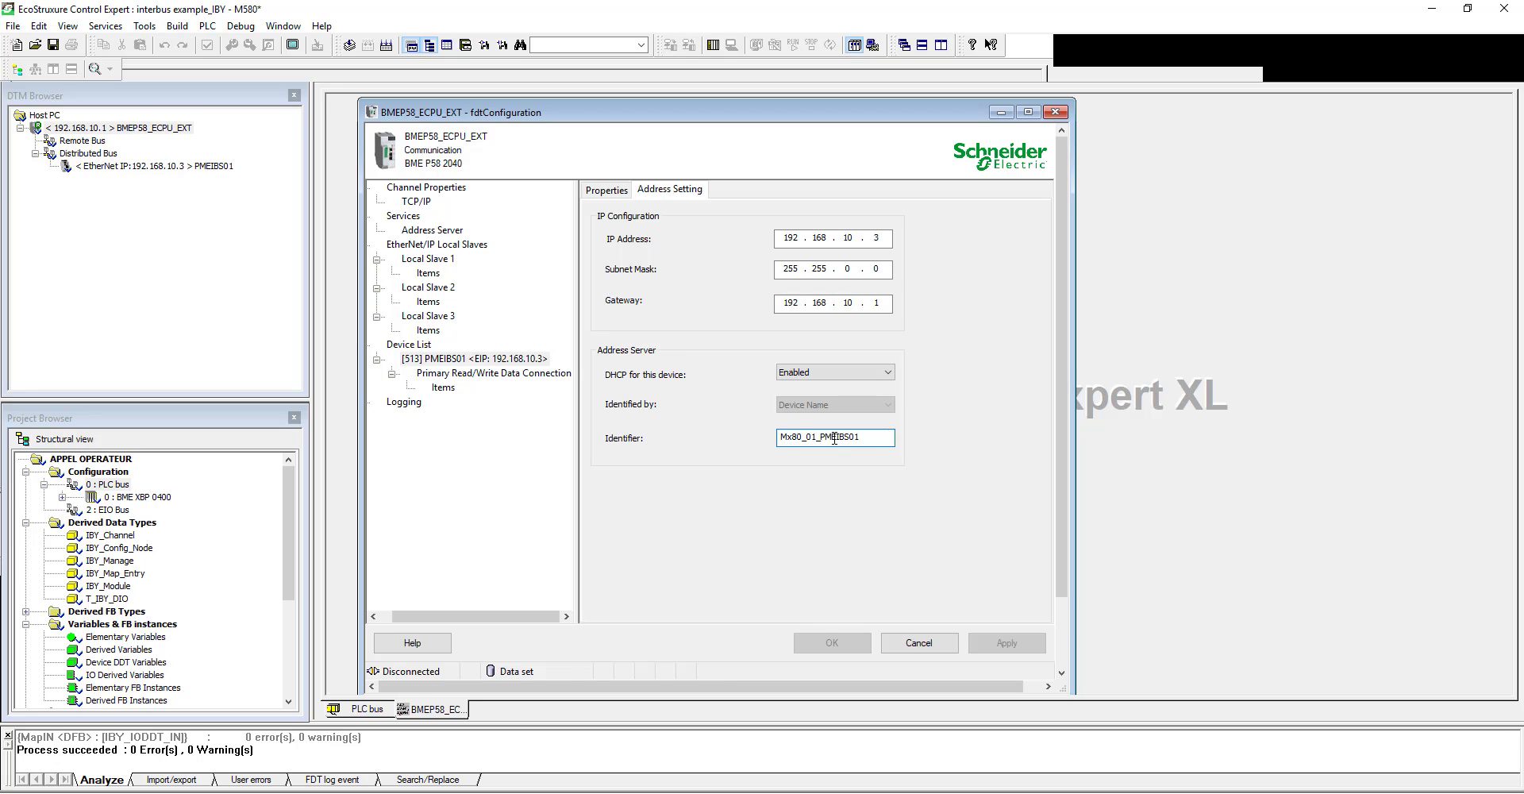
drag(825, 439, 857, 439)
click(863, 440)
click(818, 438)
key(BackSpace)
text(2)
key(Tab)
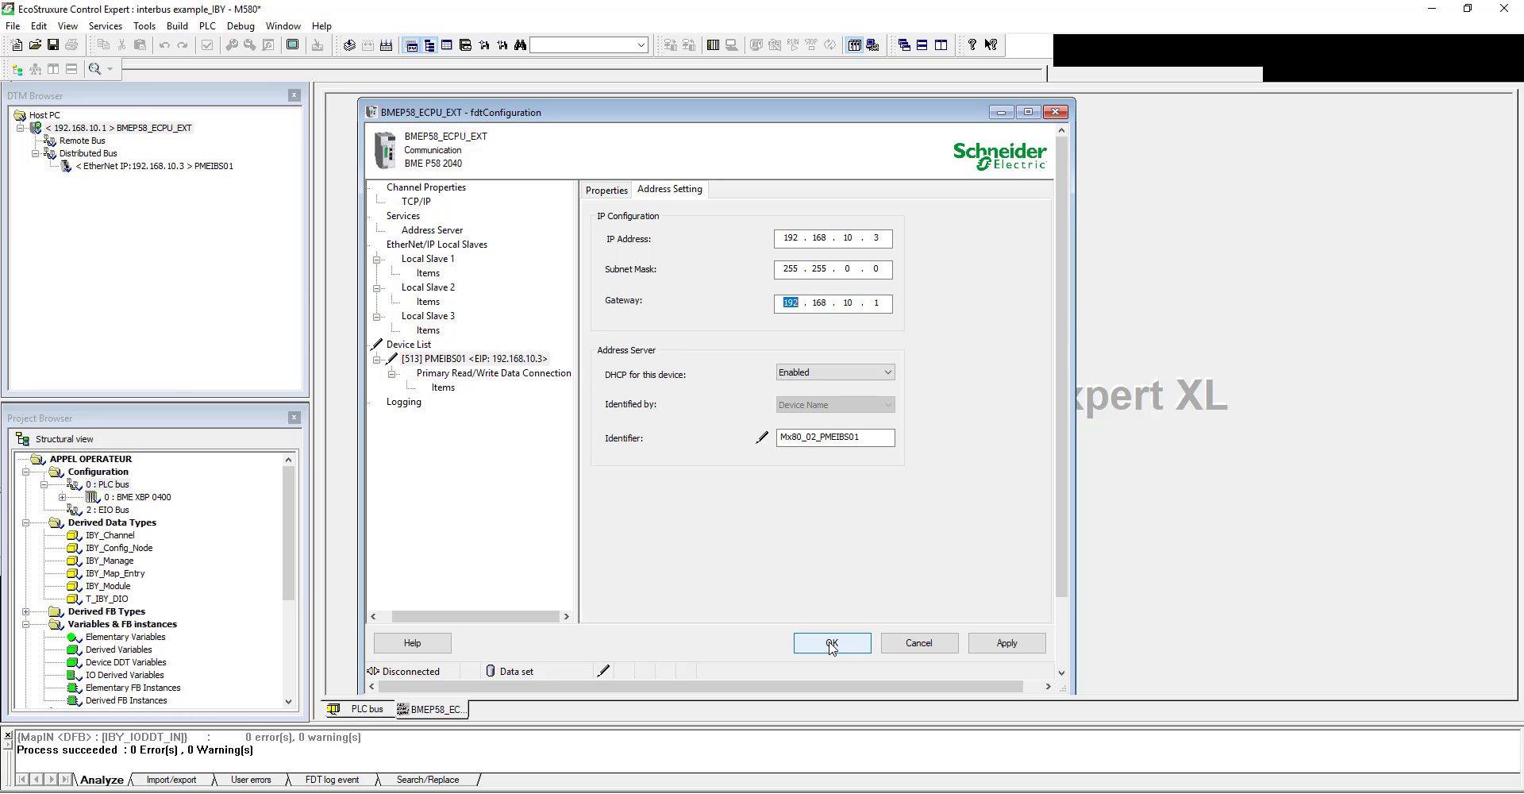
click(831, 644)
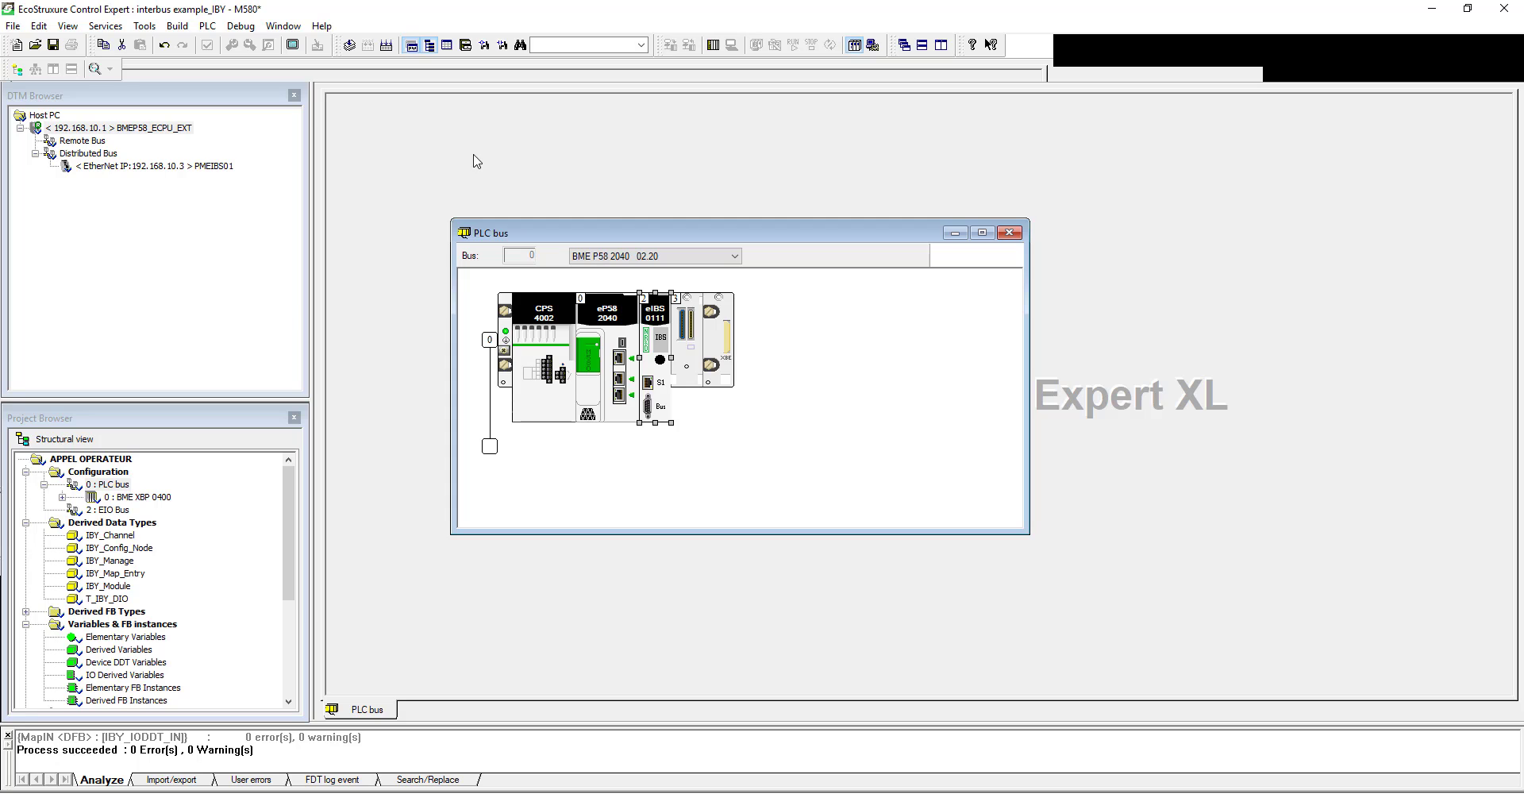
Close the DTM Browser and rebuild the entire project.
click(293, 95)
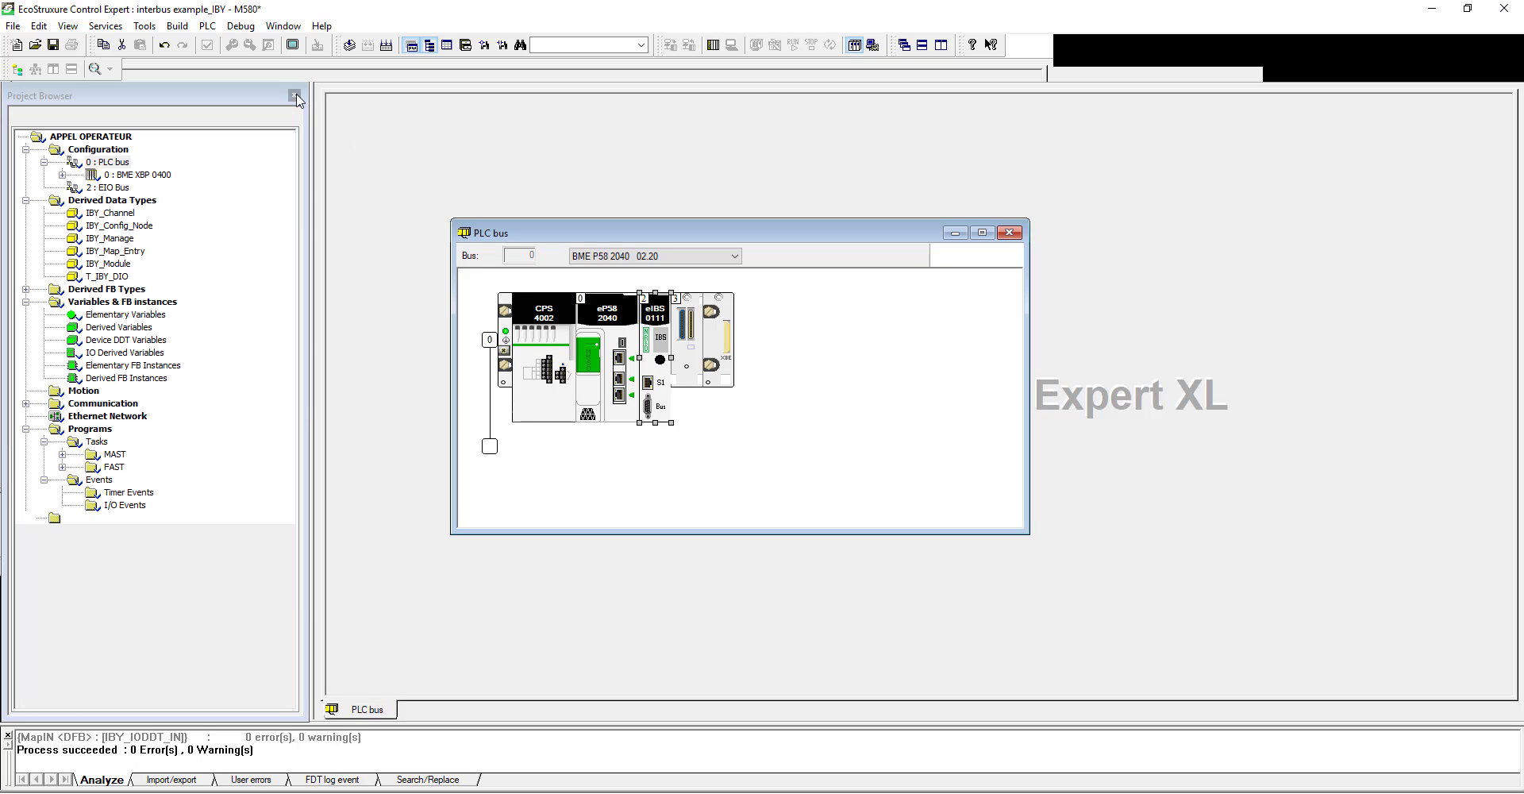
drag(549, 227, 431, 174)
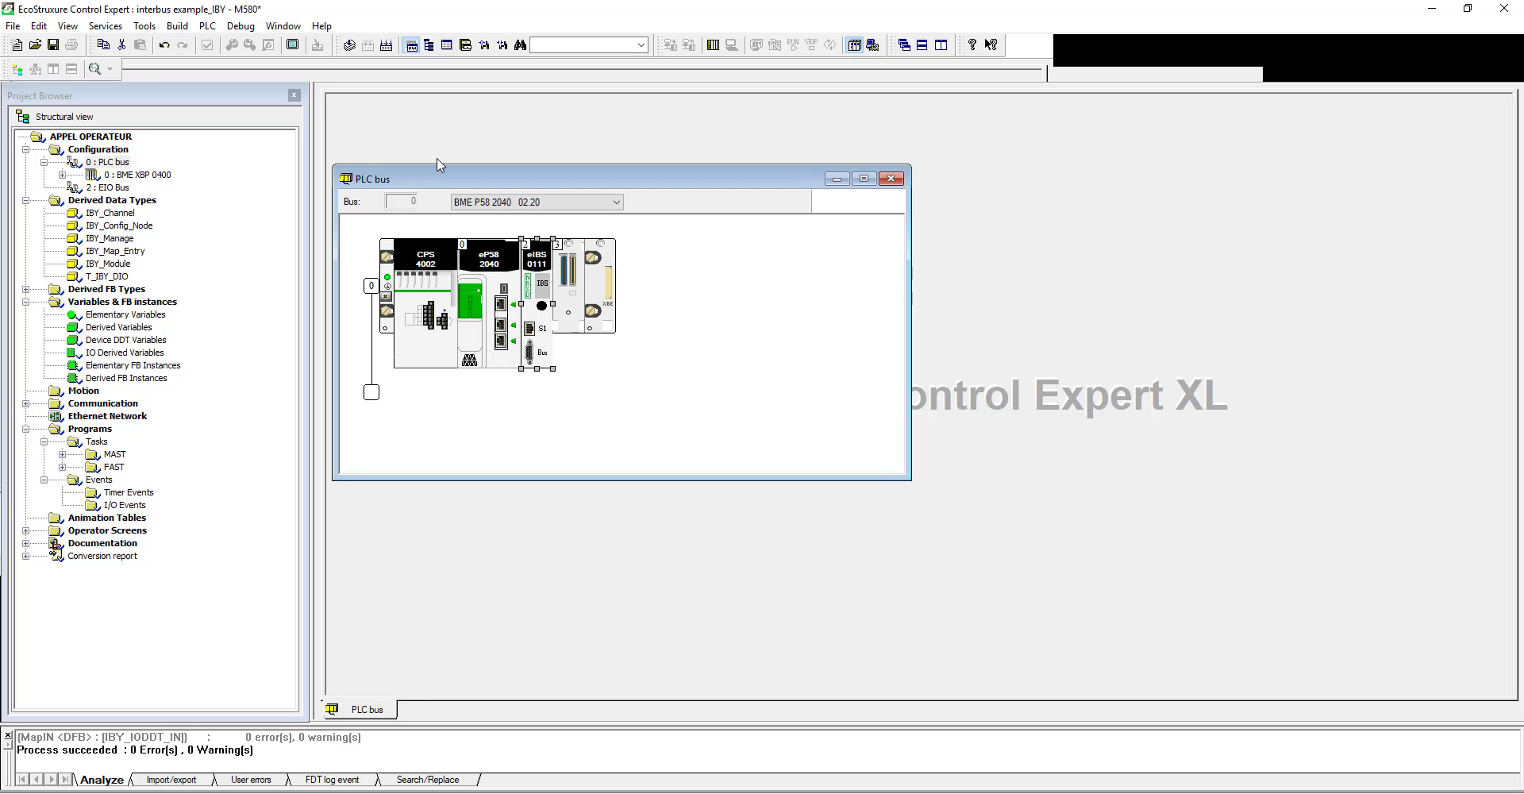
click(177, 25)
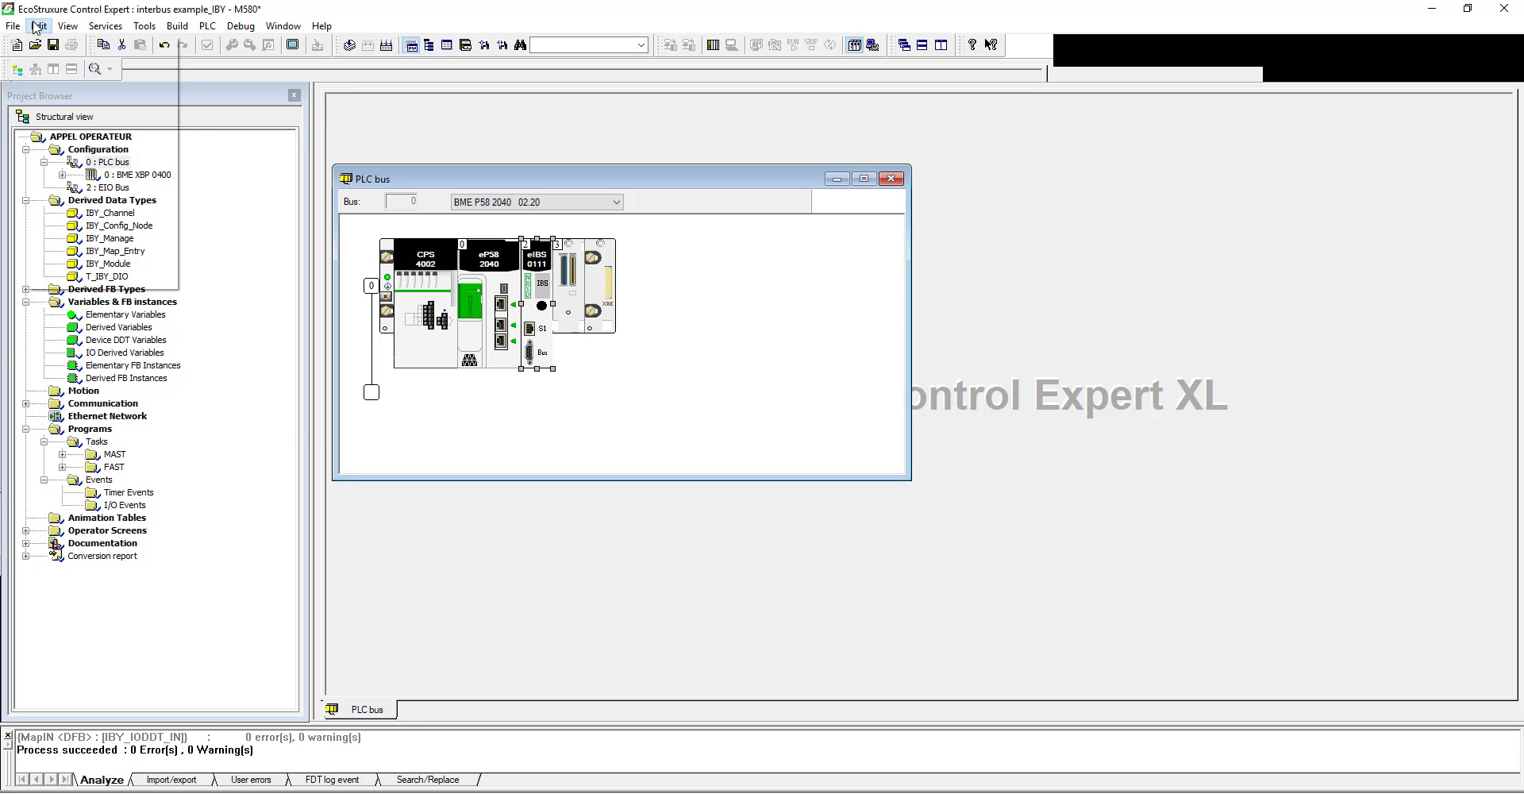
mouse_move(13, 25)
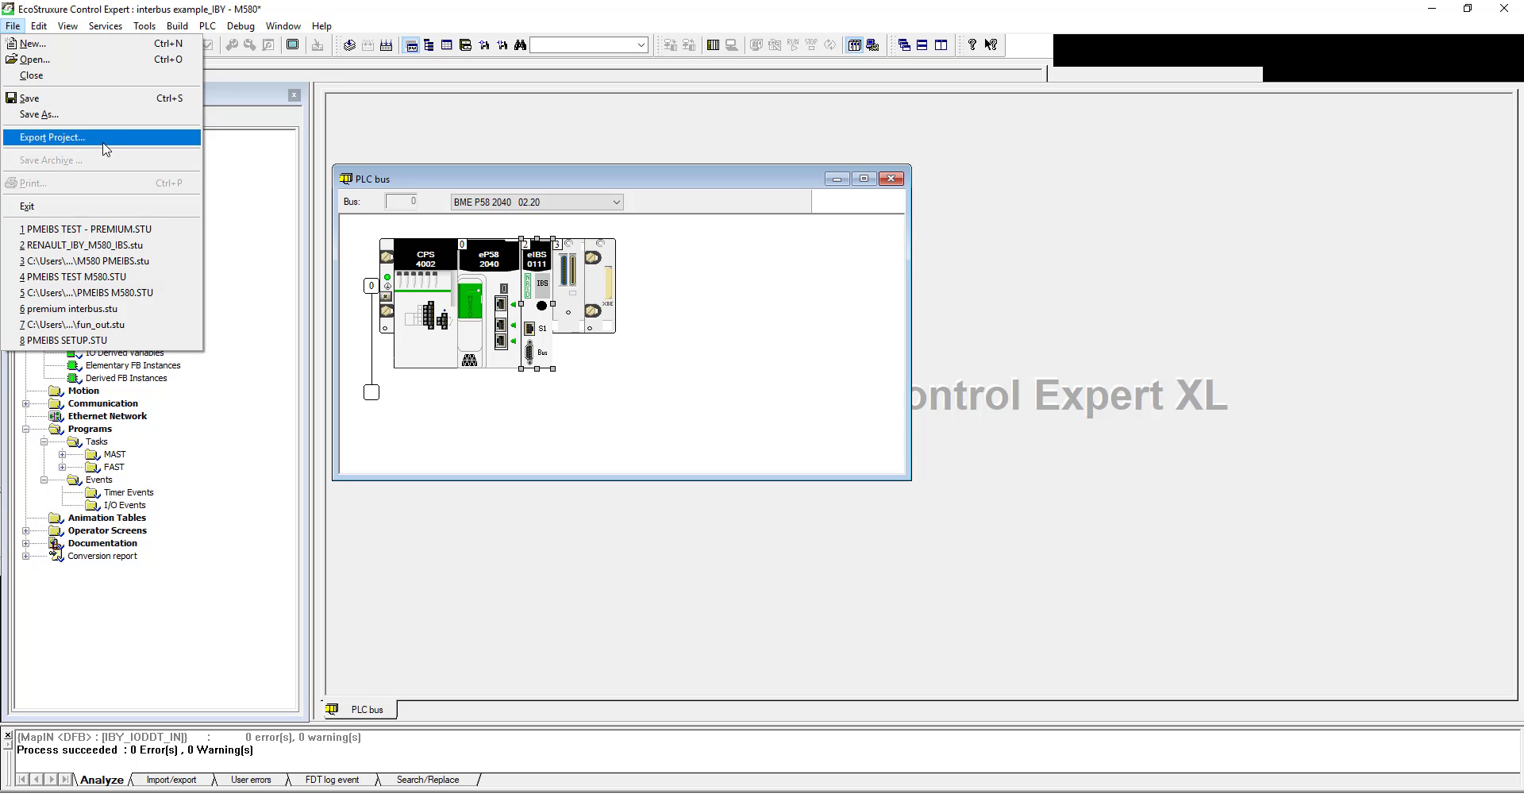
mouse_move(177, 25)
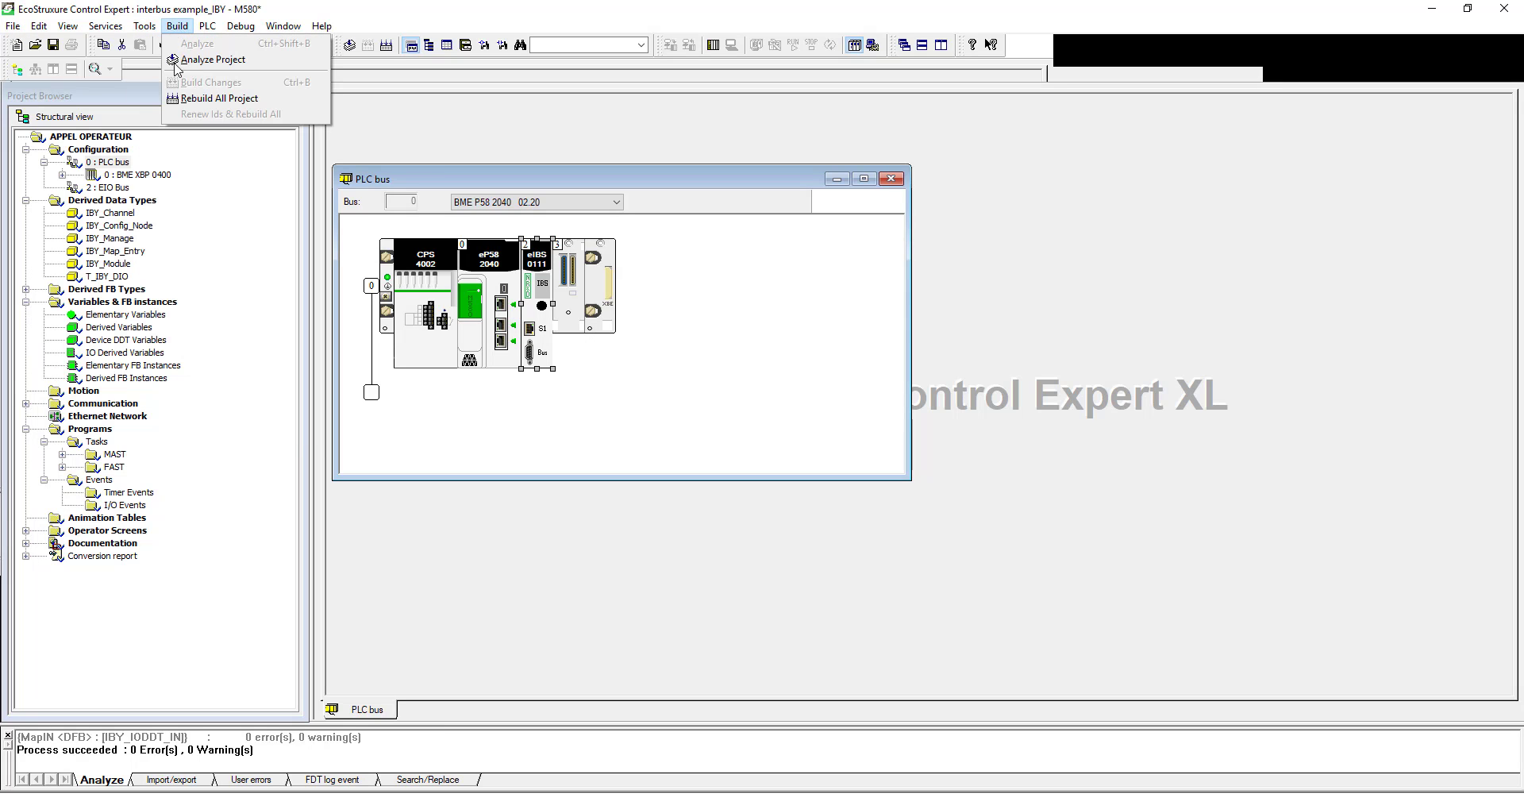
click(184, 98)
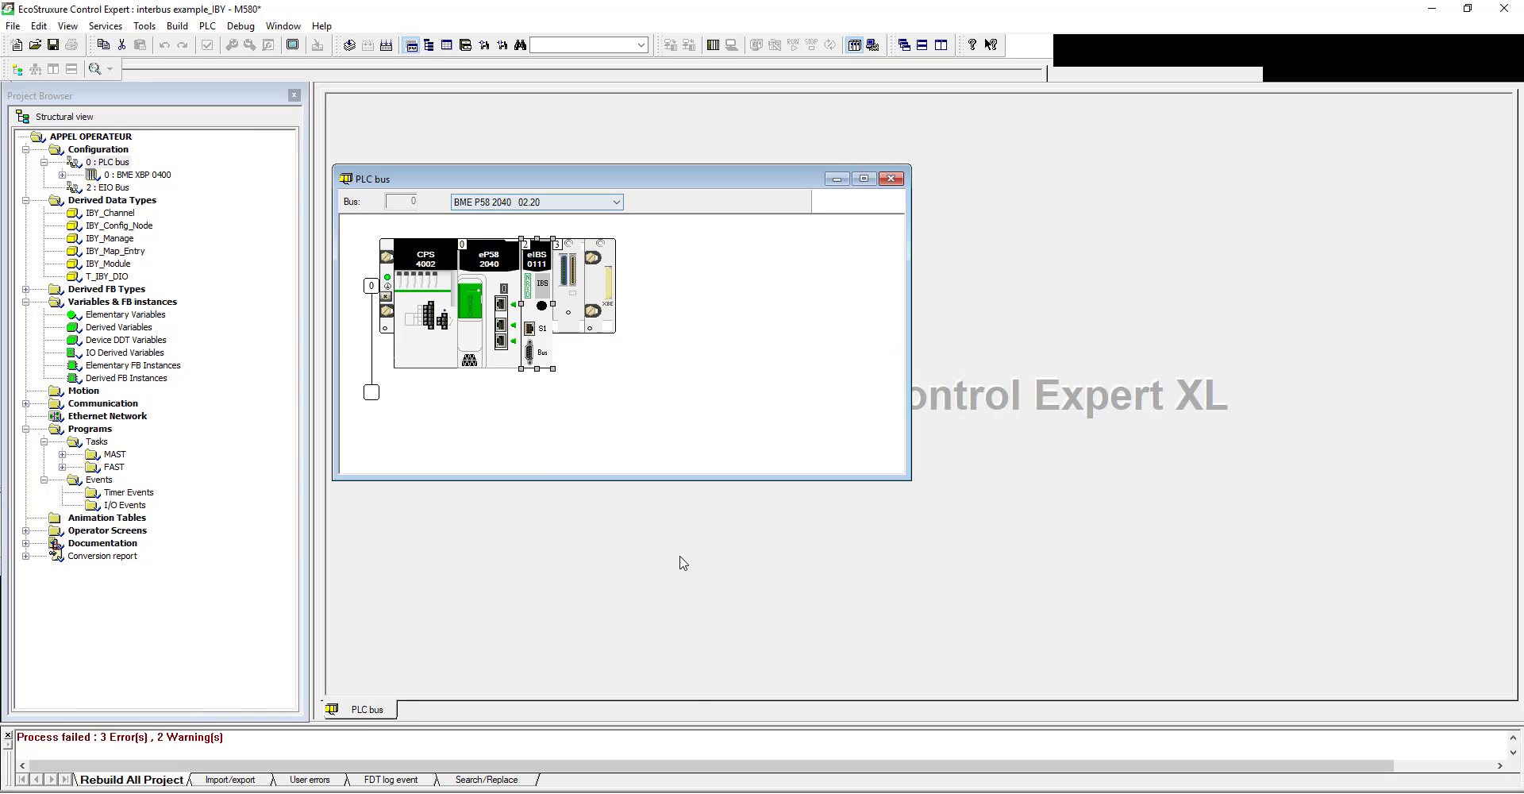
Enlarge the output window, review the rebuild messages, and open the ReadMe_First section from its first converter error.
drag(700, 723, 715, 626)
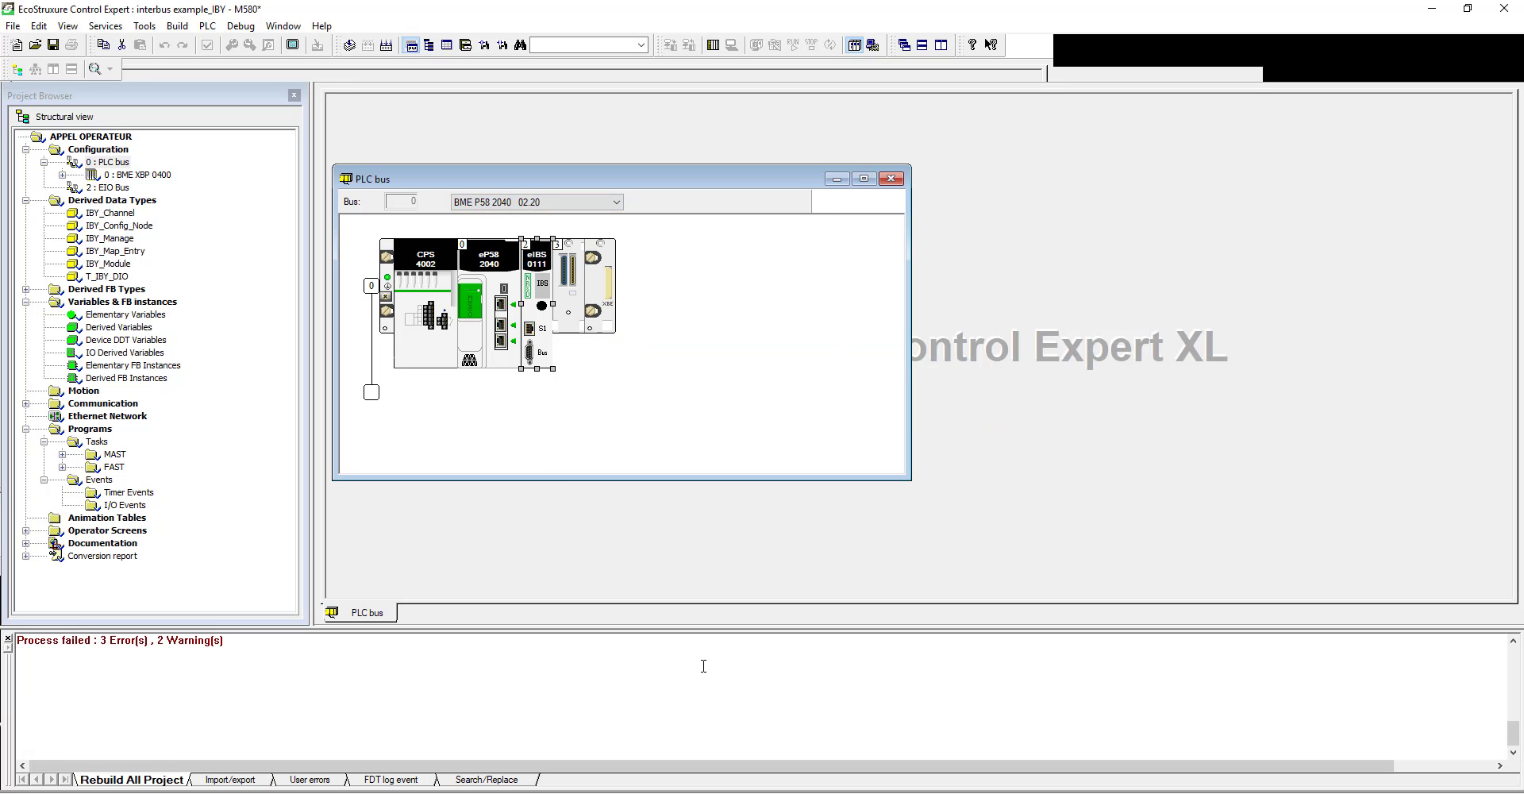
scroll(703, 666, up, 10)
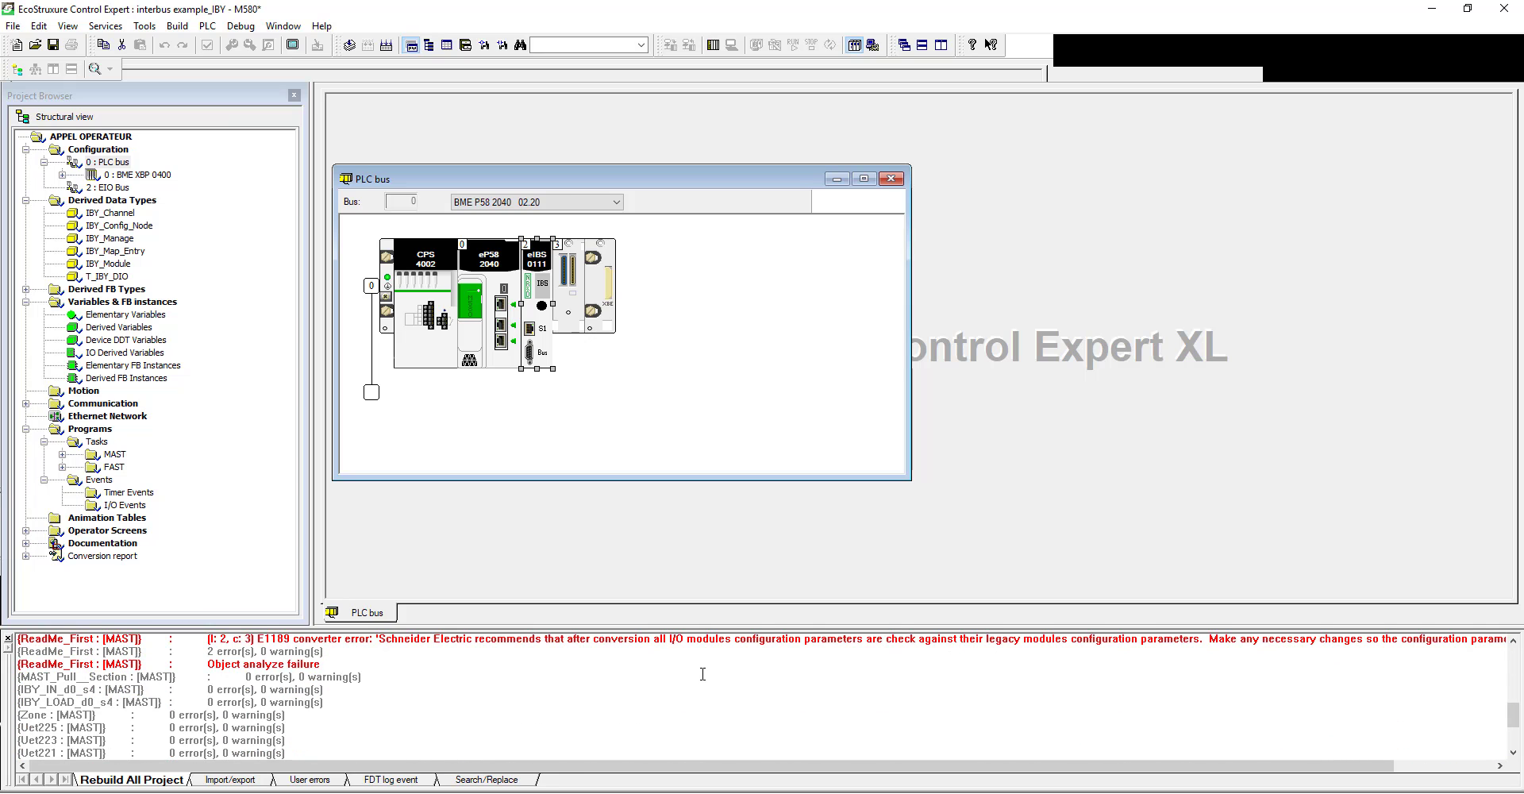
scroll(703, 647, down, 3)
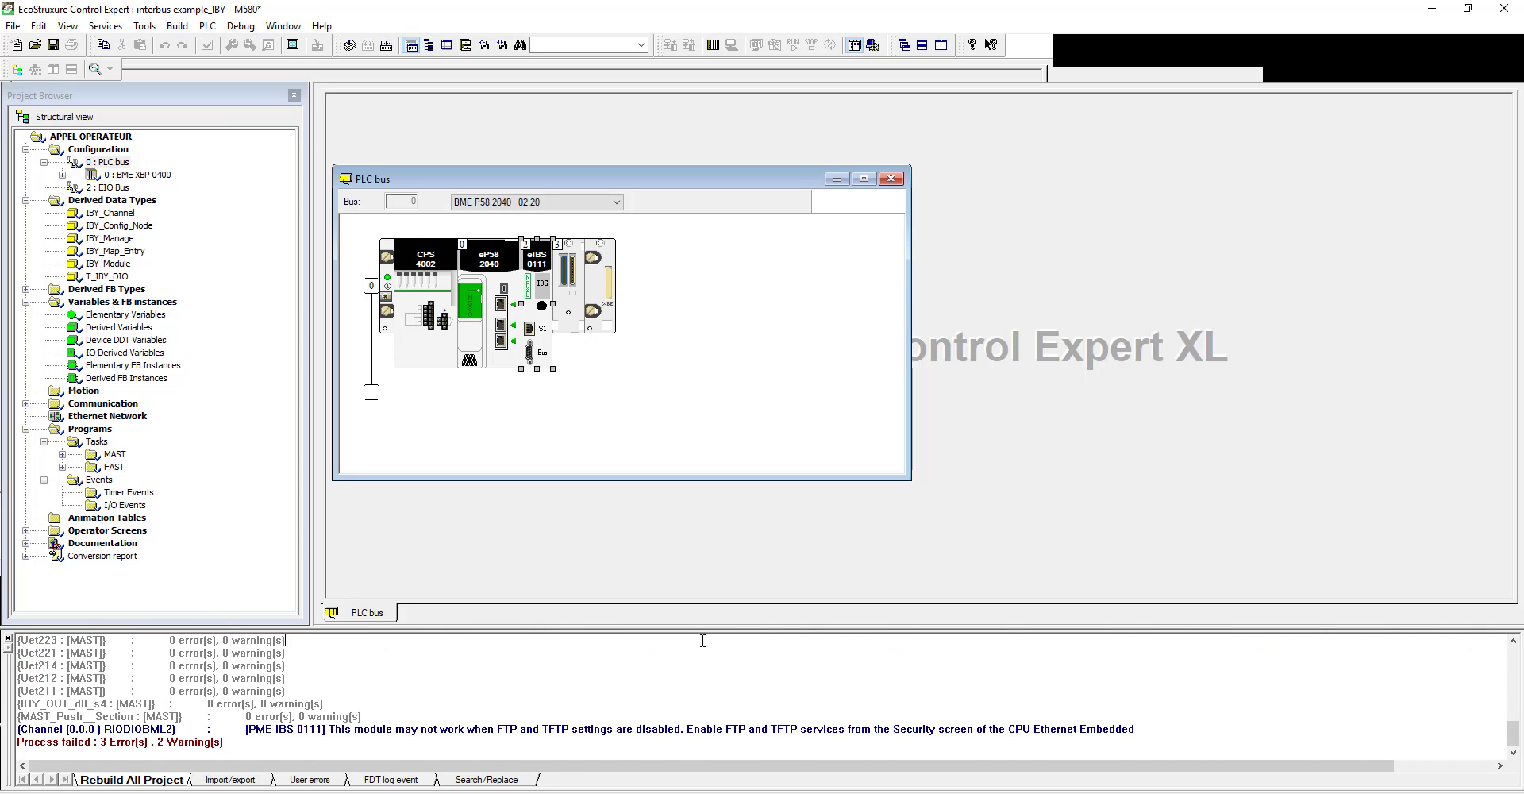
scroll(703, 641, up, 1)
scroll(703, 640, up, 5)
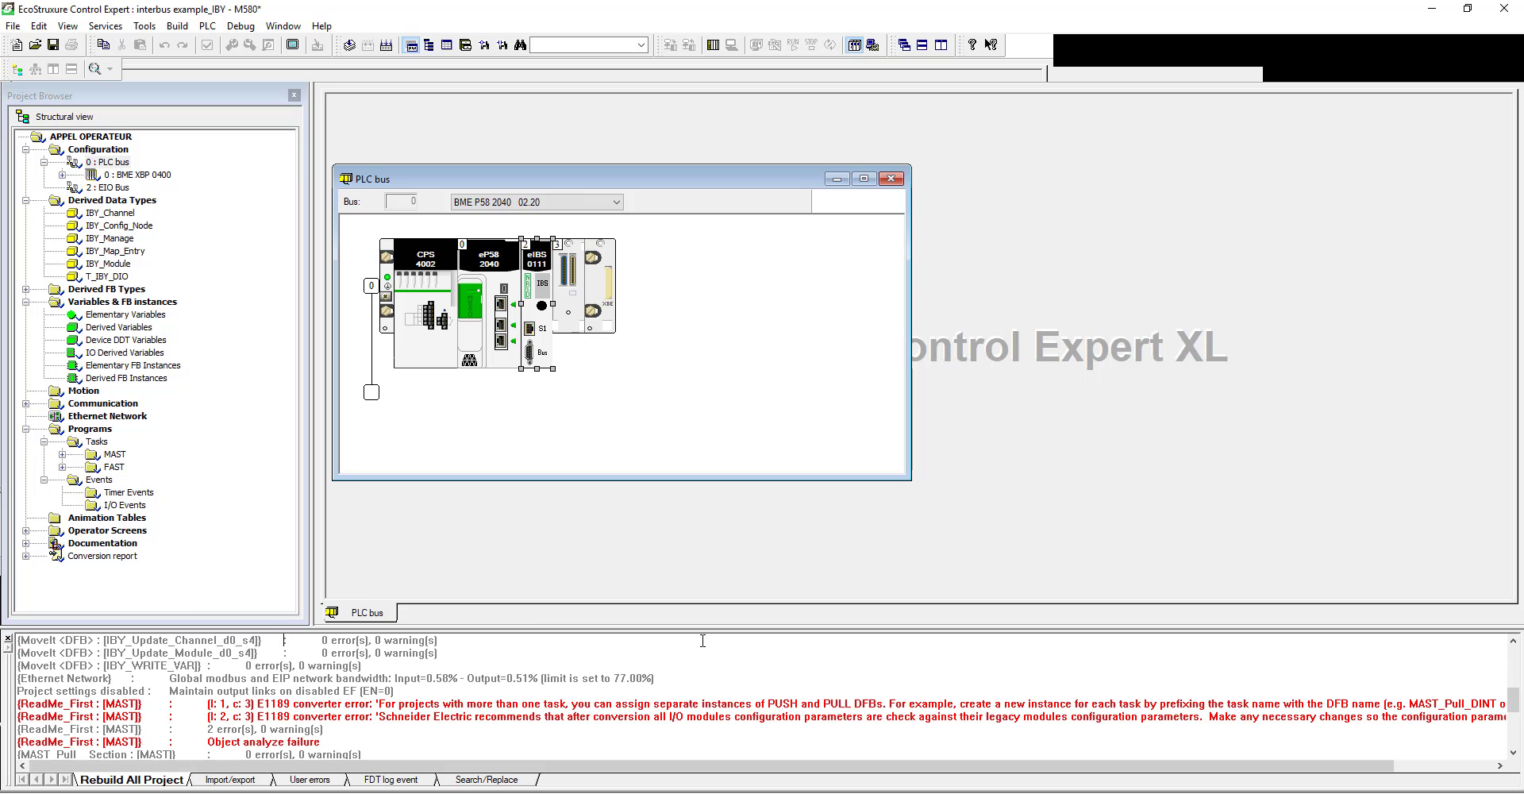
double_click(738, 704)
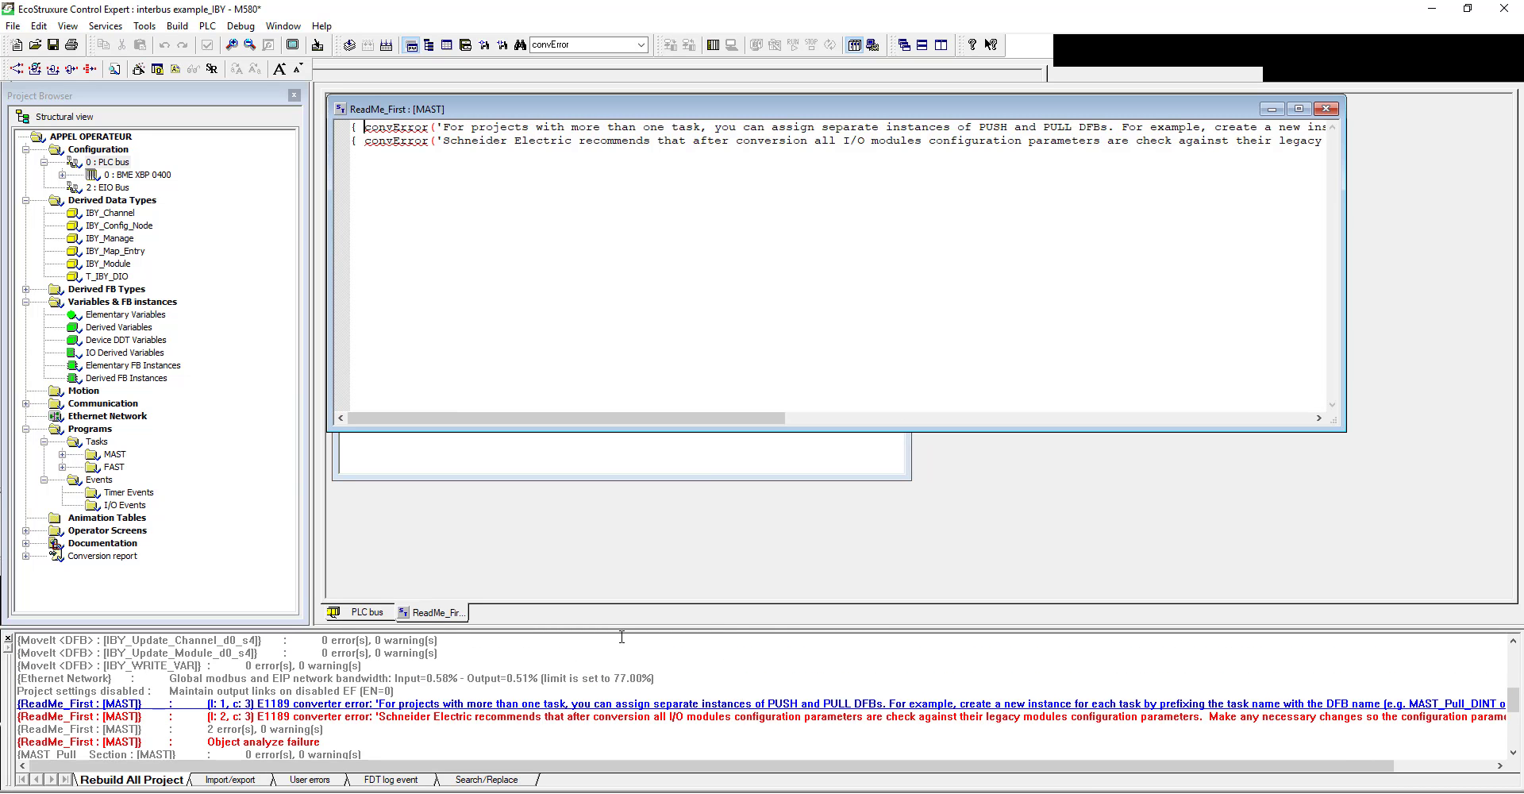
Expand the MAST task's Logic sections and read the first convError note in ReadMe_First.
click(62, 454)
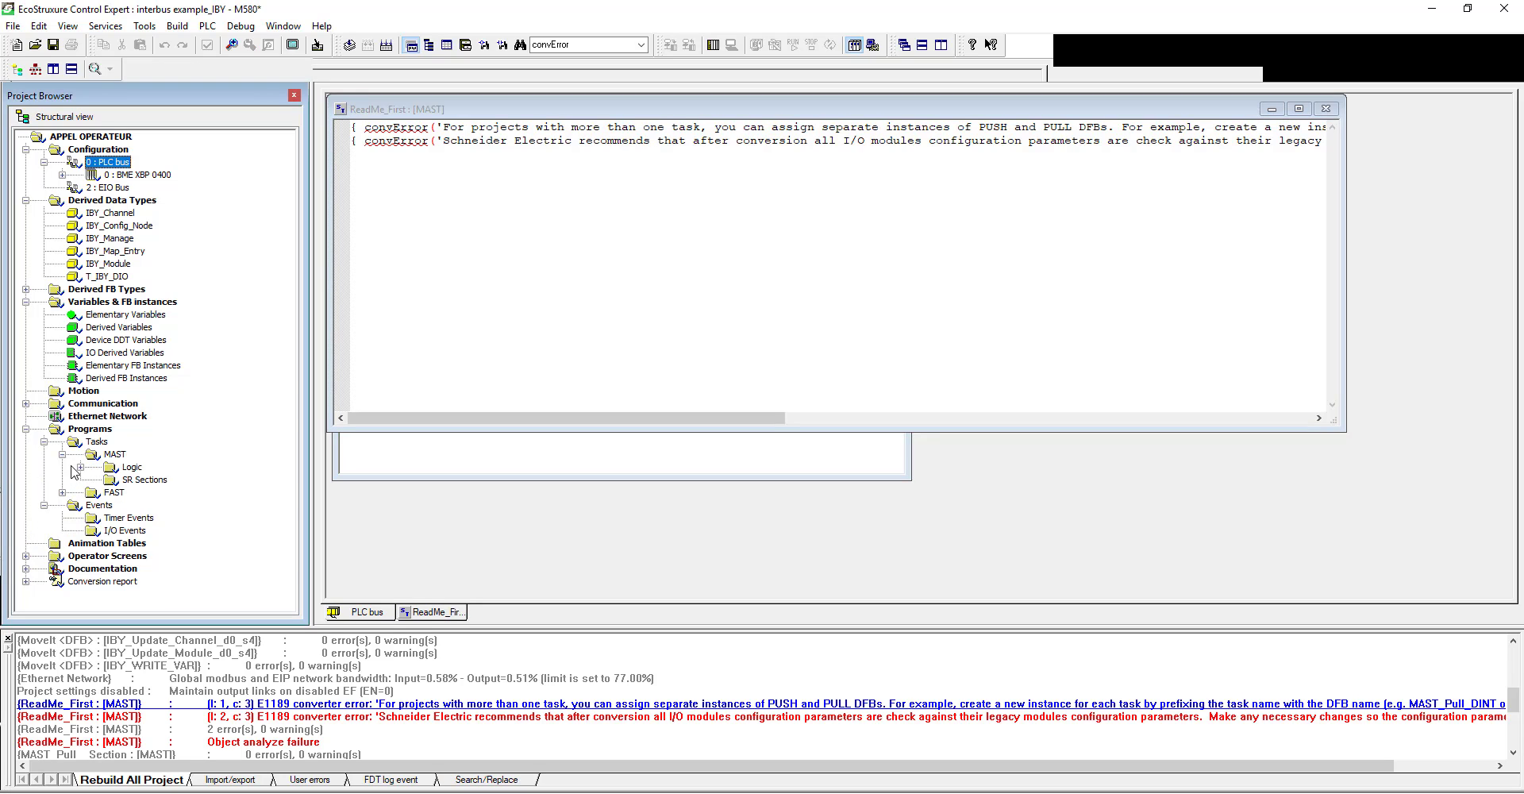
click(80, 467)
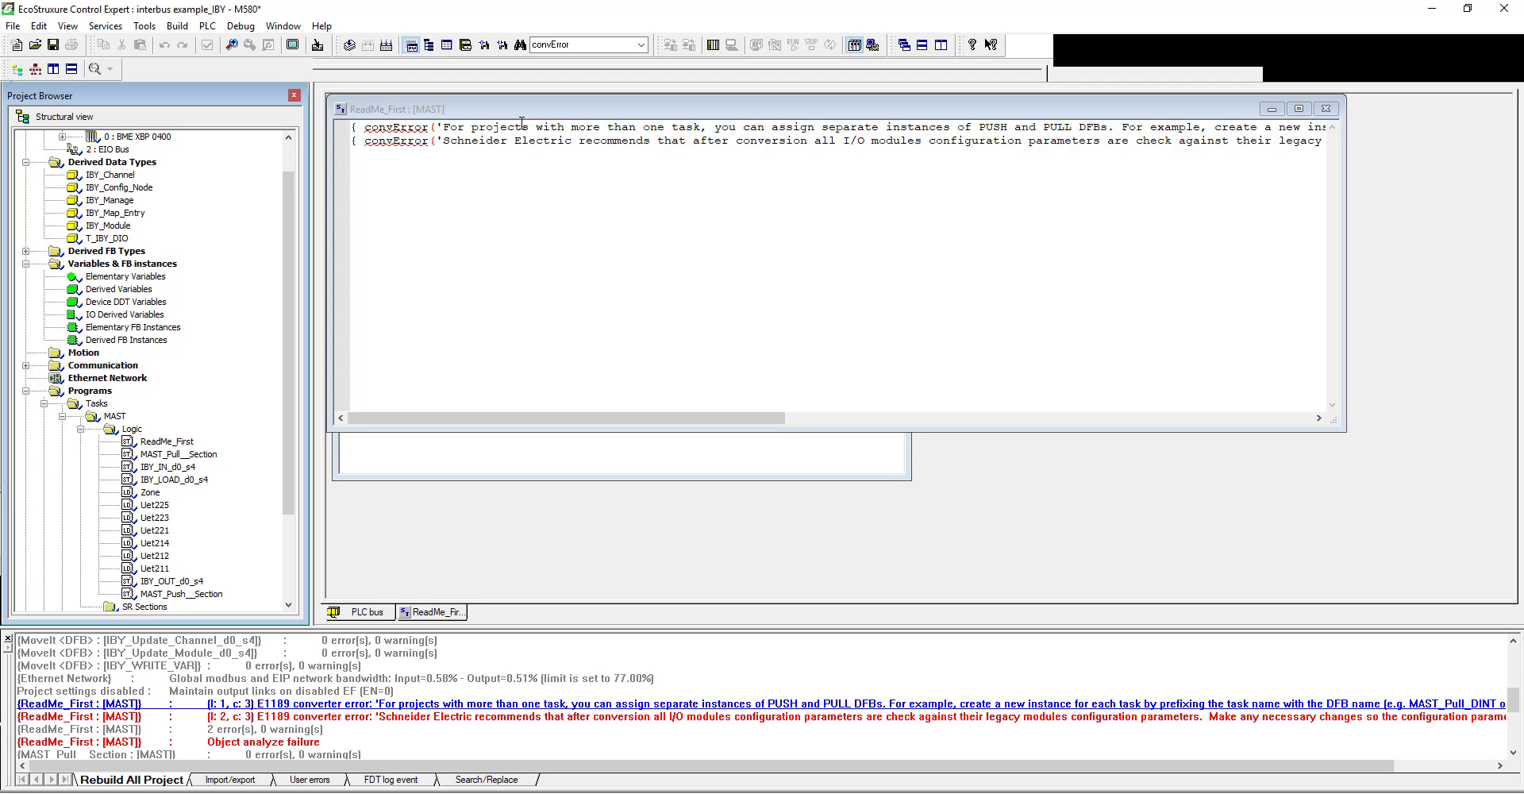
drag(529, 127, 1046, 124)
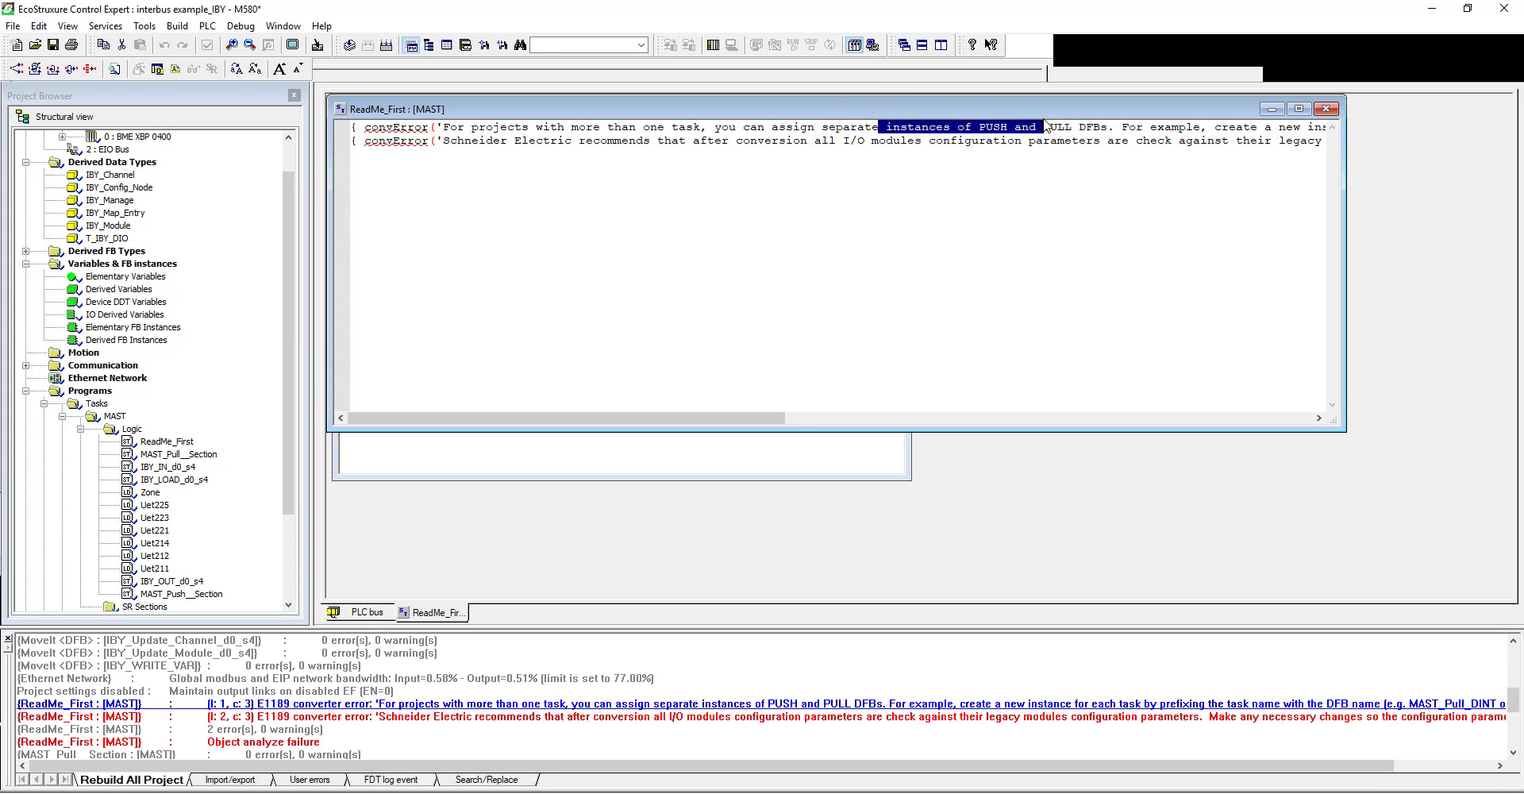
Delete the ReadMe_First section from the MAST task's Logic and confirm the deletion.
click(638, 129)
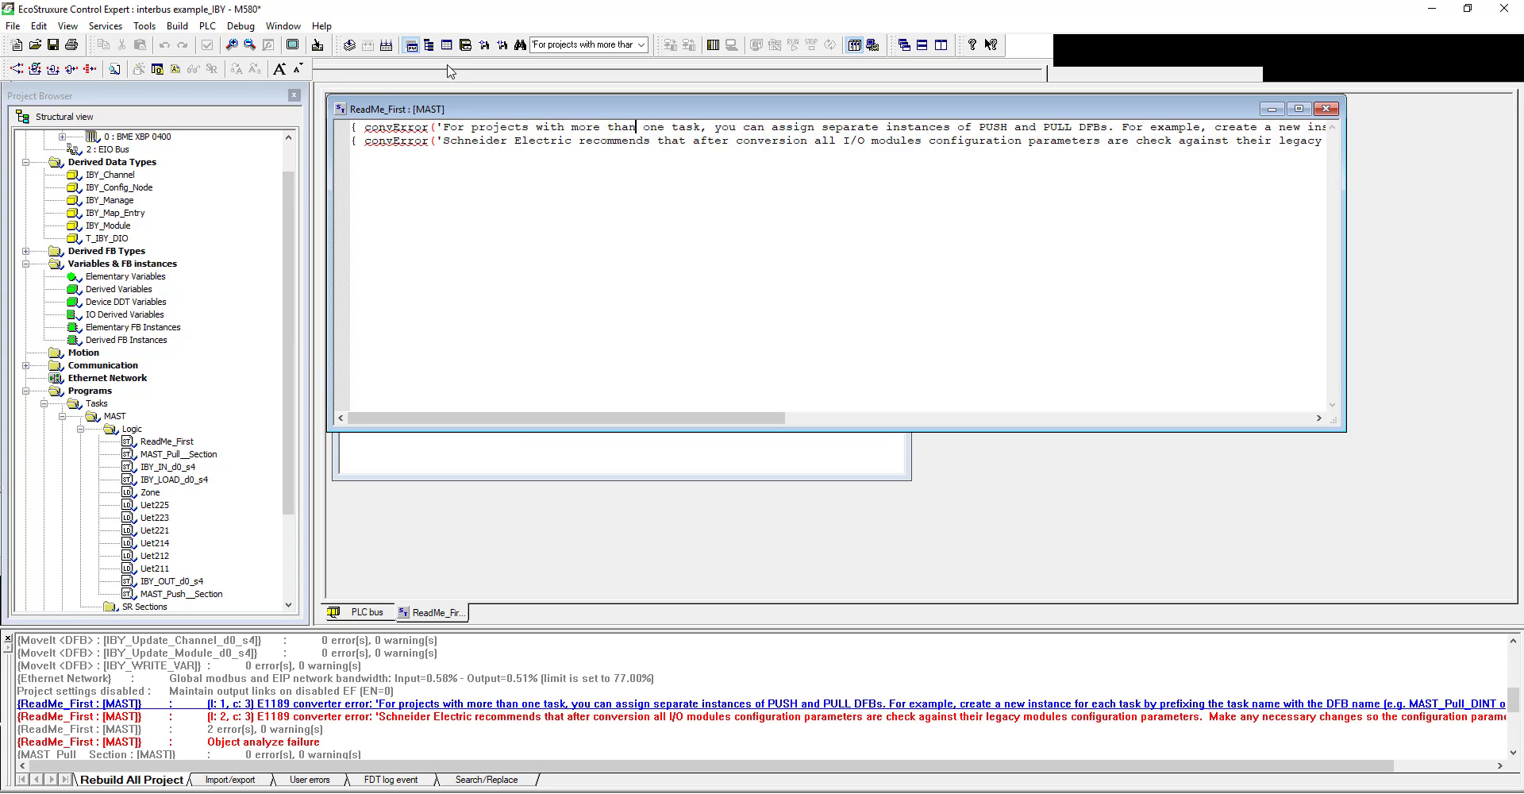
click(168, 443)
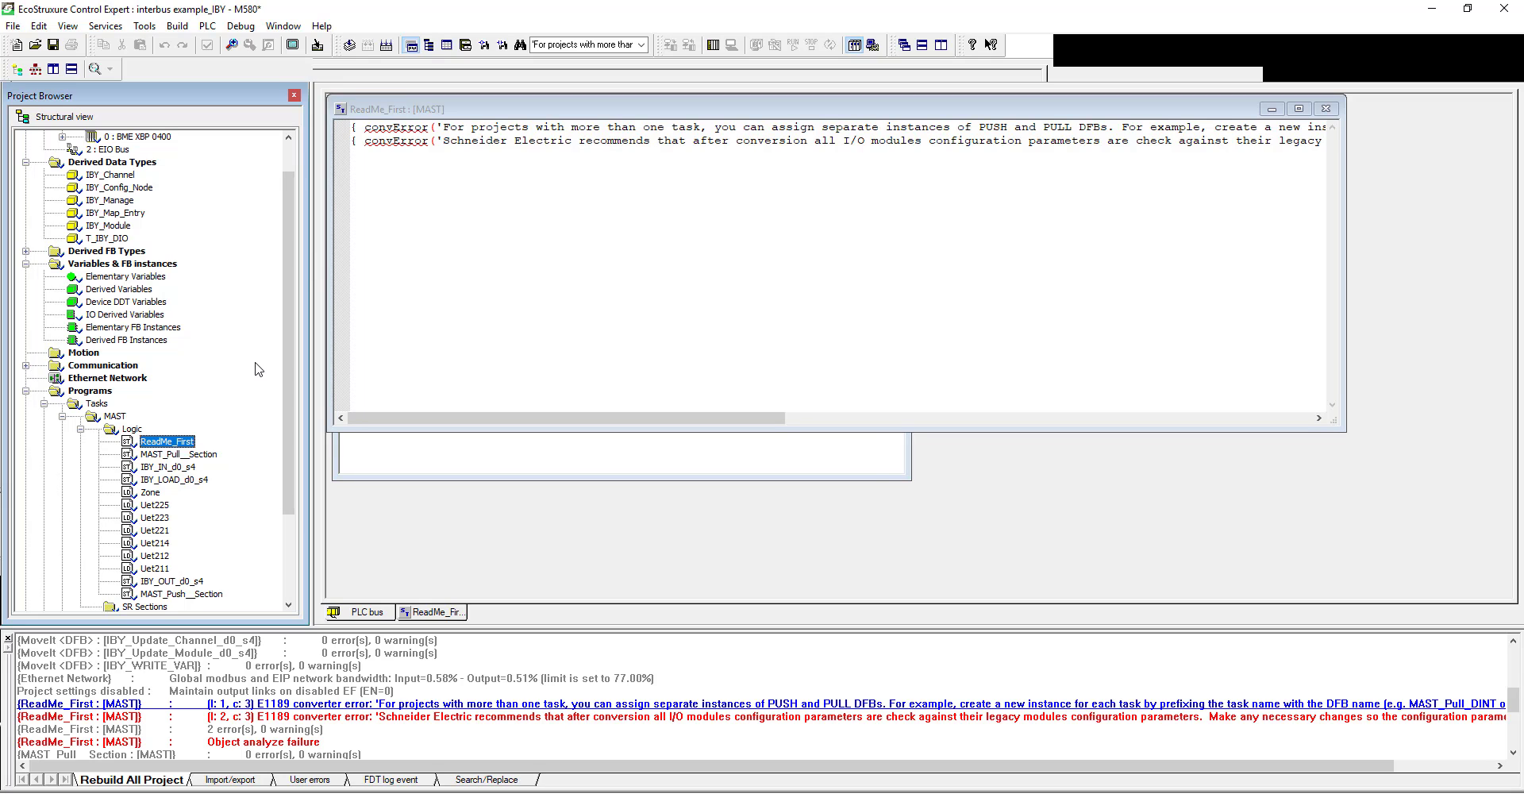
key(Delete)
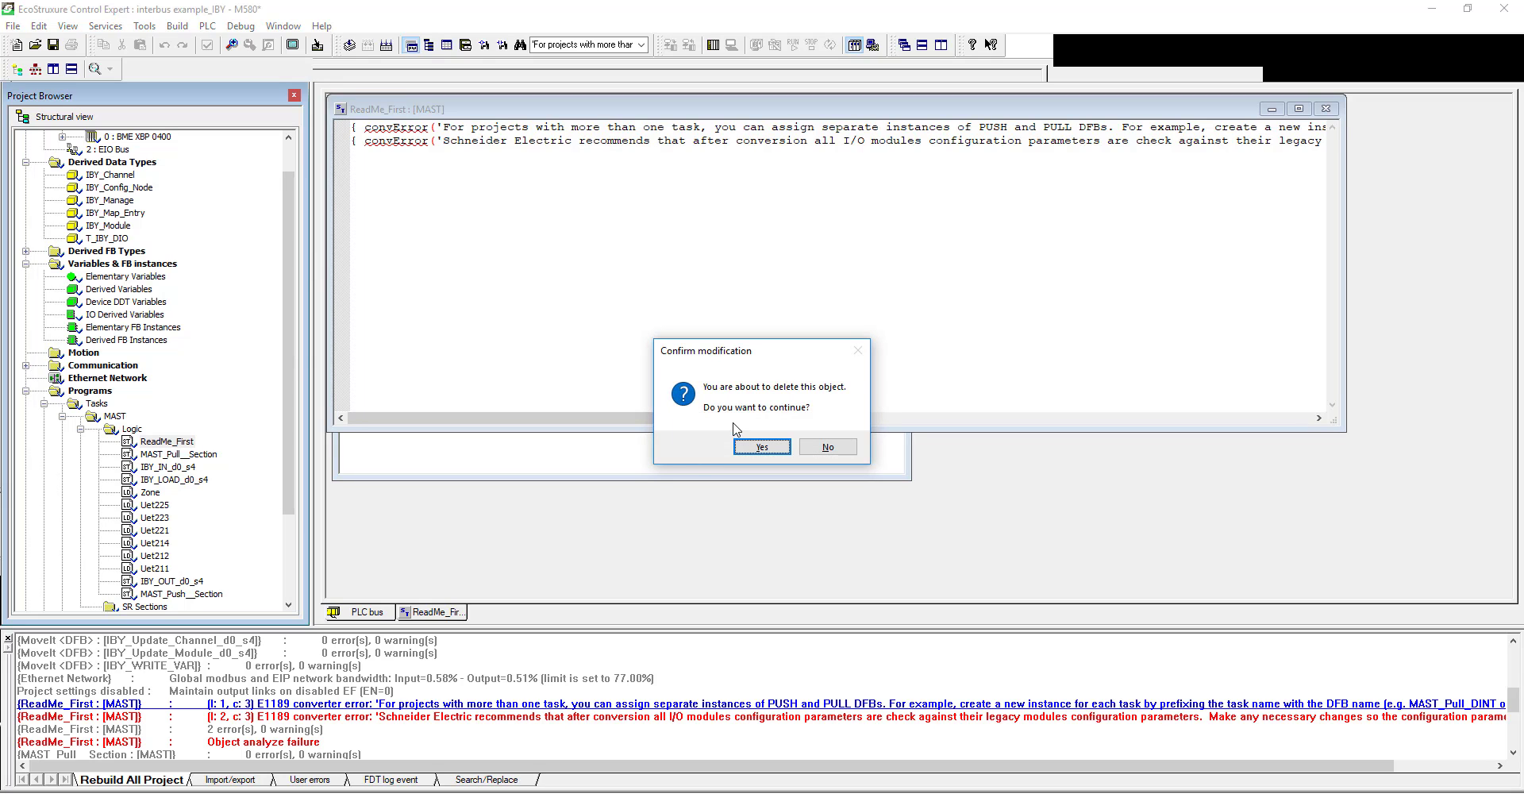
click(760, 446)
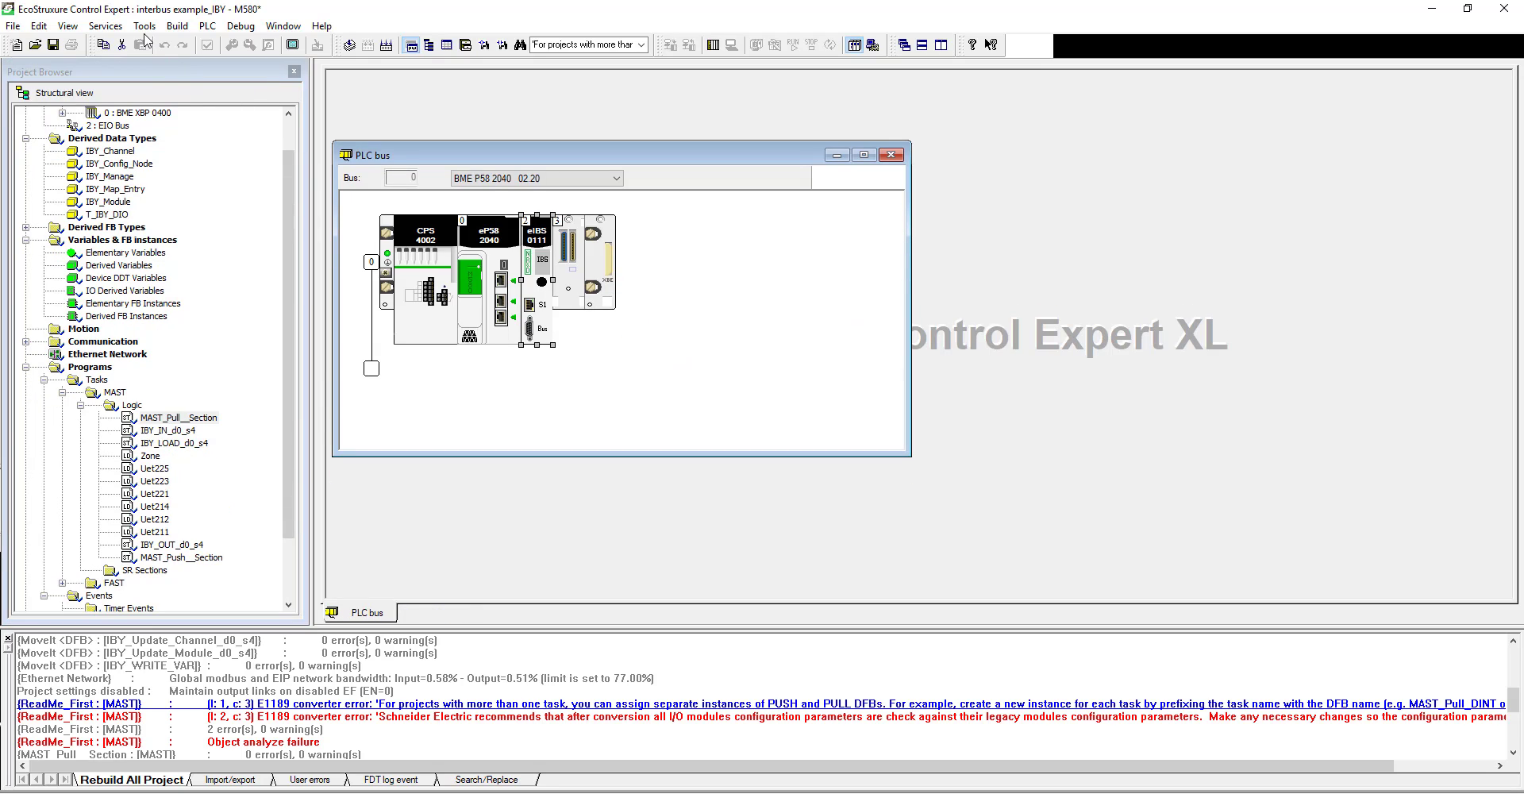
Rebuild the entire project with the ReadMe_First section removed.
click(146, 31)
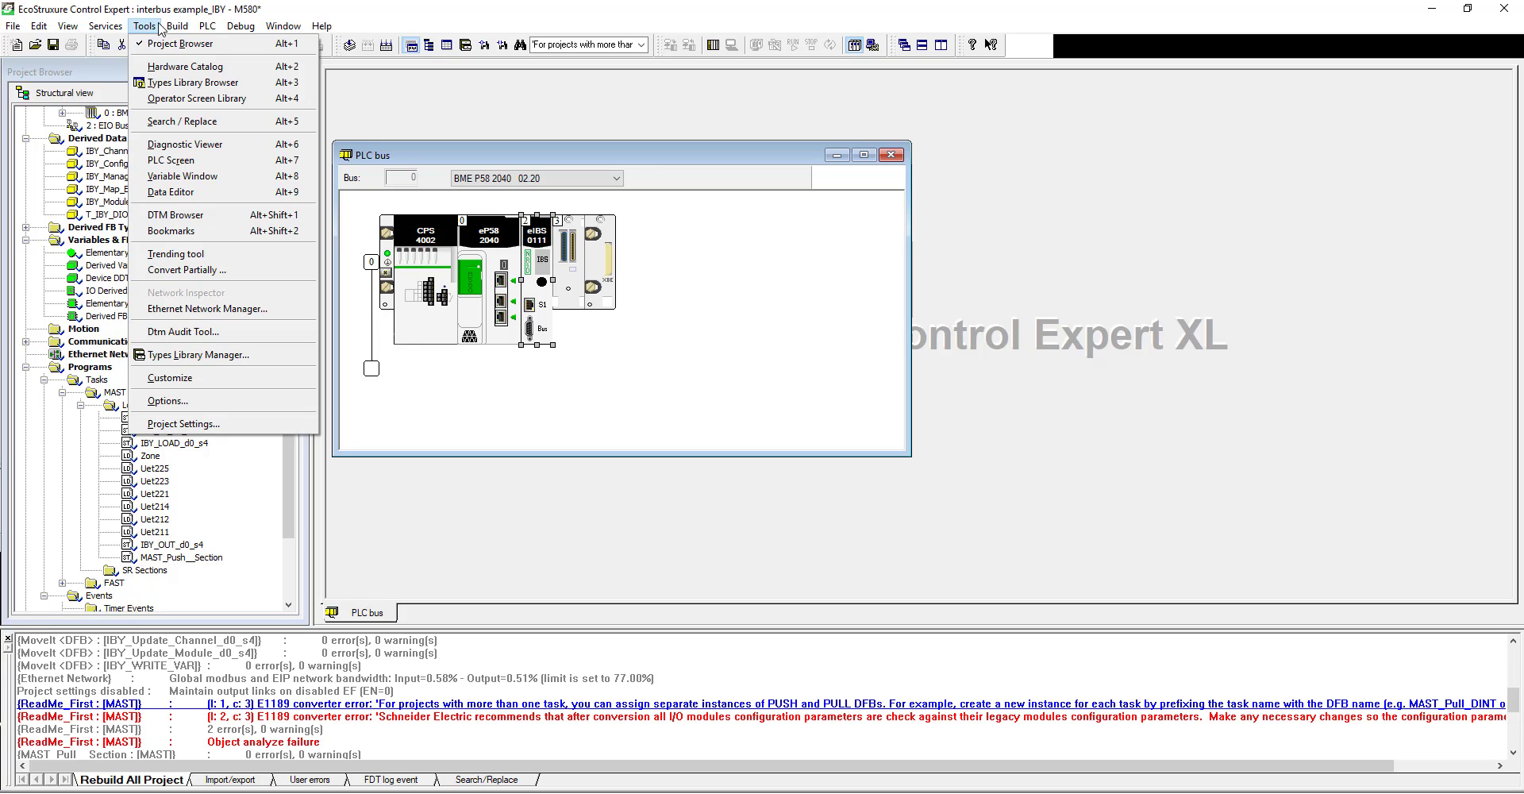
mouse_move(178, 26)
click(199, 98)
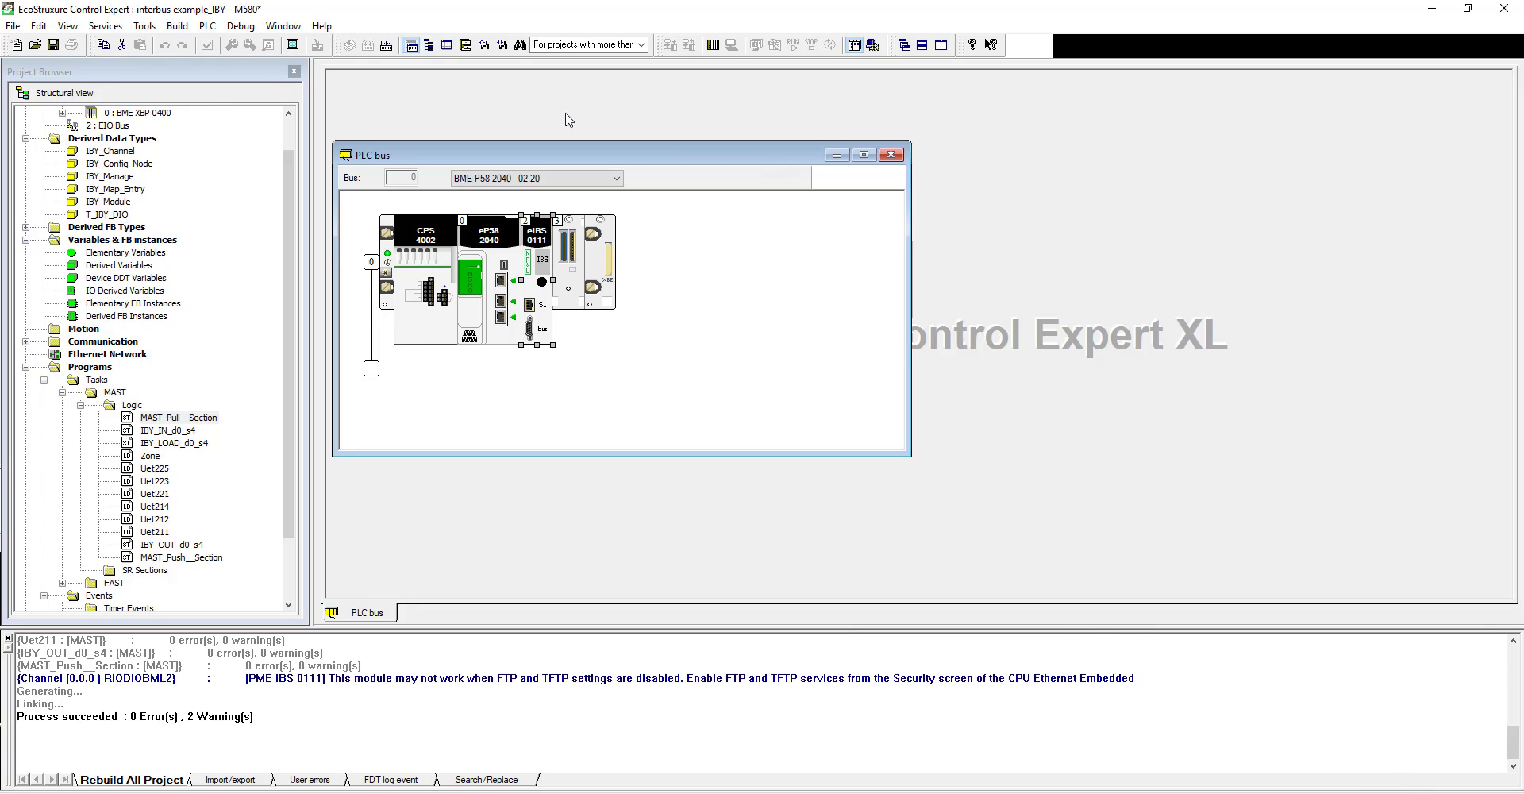
Start a project export and browse to C:\VMShare\_Interbus Process\_Field Test Example as the destination folder.
click(13, 25)
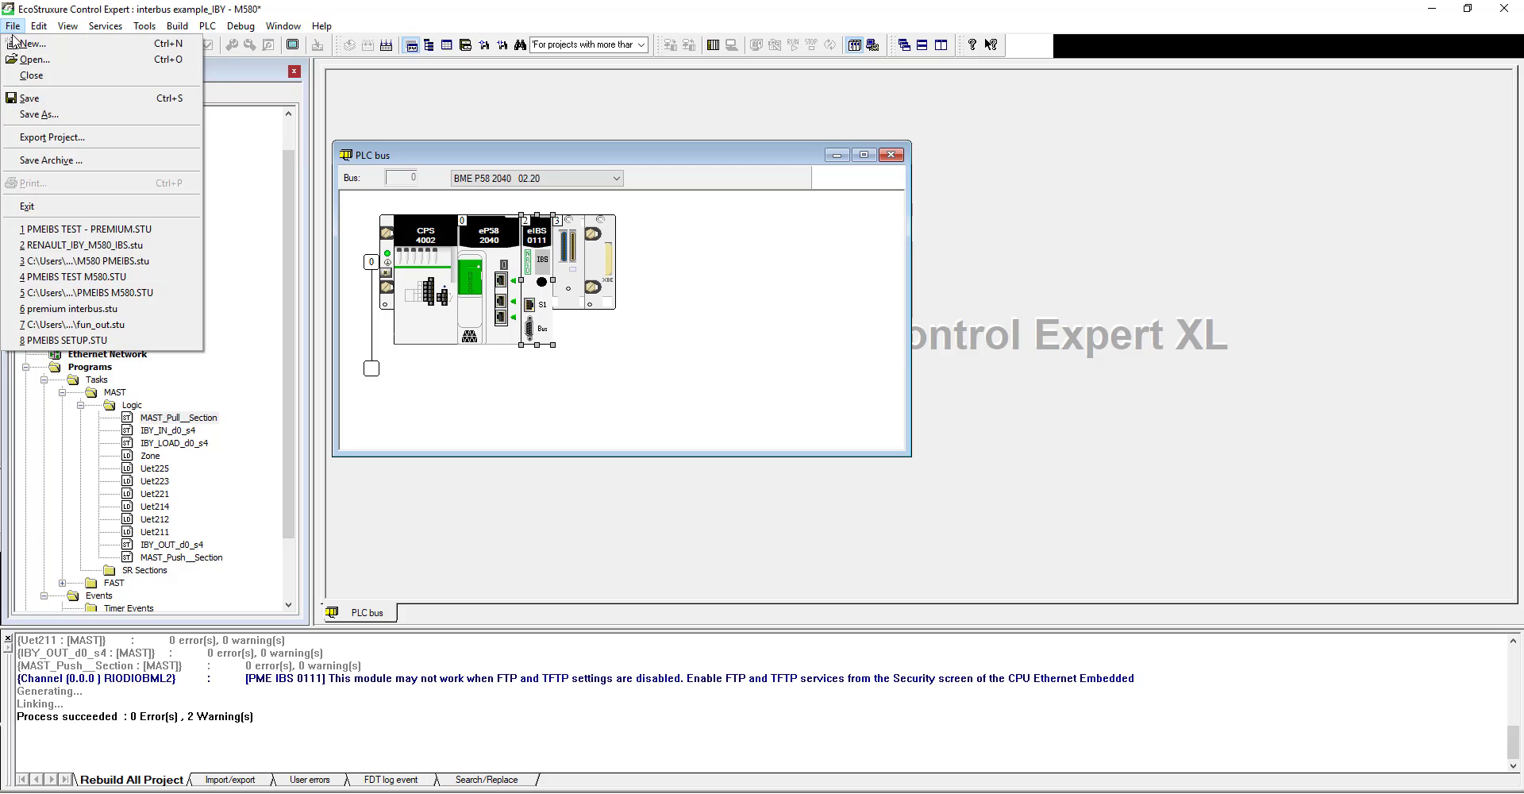
click(68, 138)
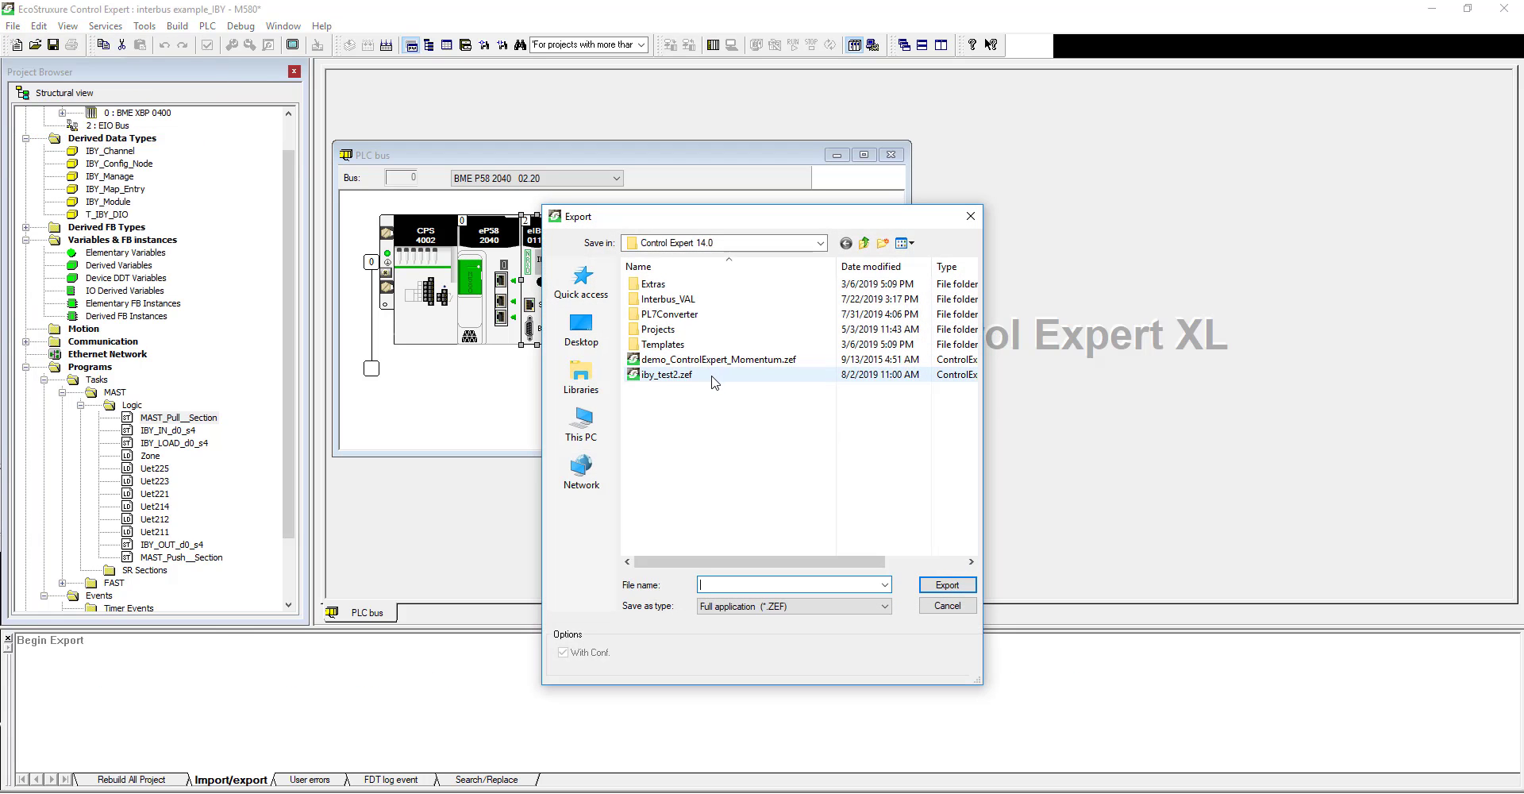
click(584, 433)
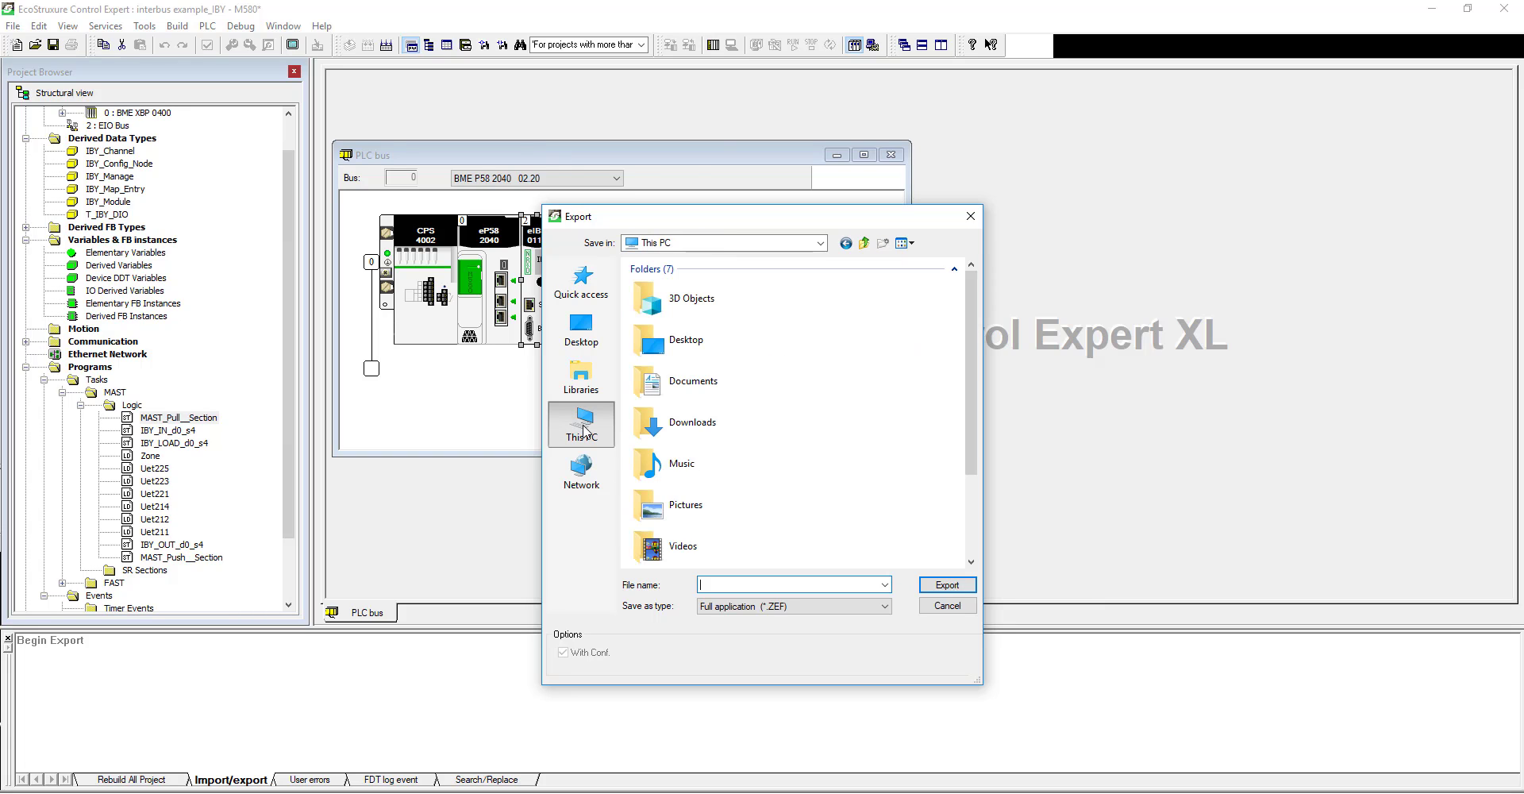
scroll(715, 504, down, 3)
double_click(719, 496)
scroll(715, 500, down, 2)
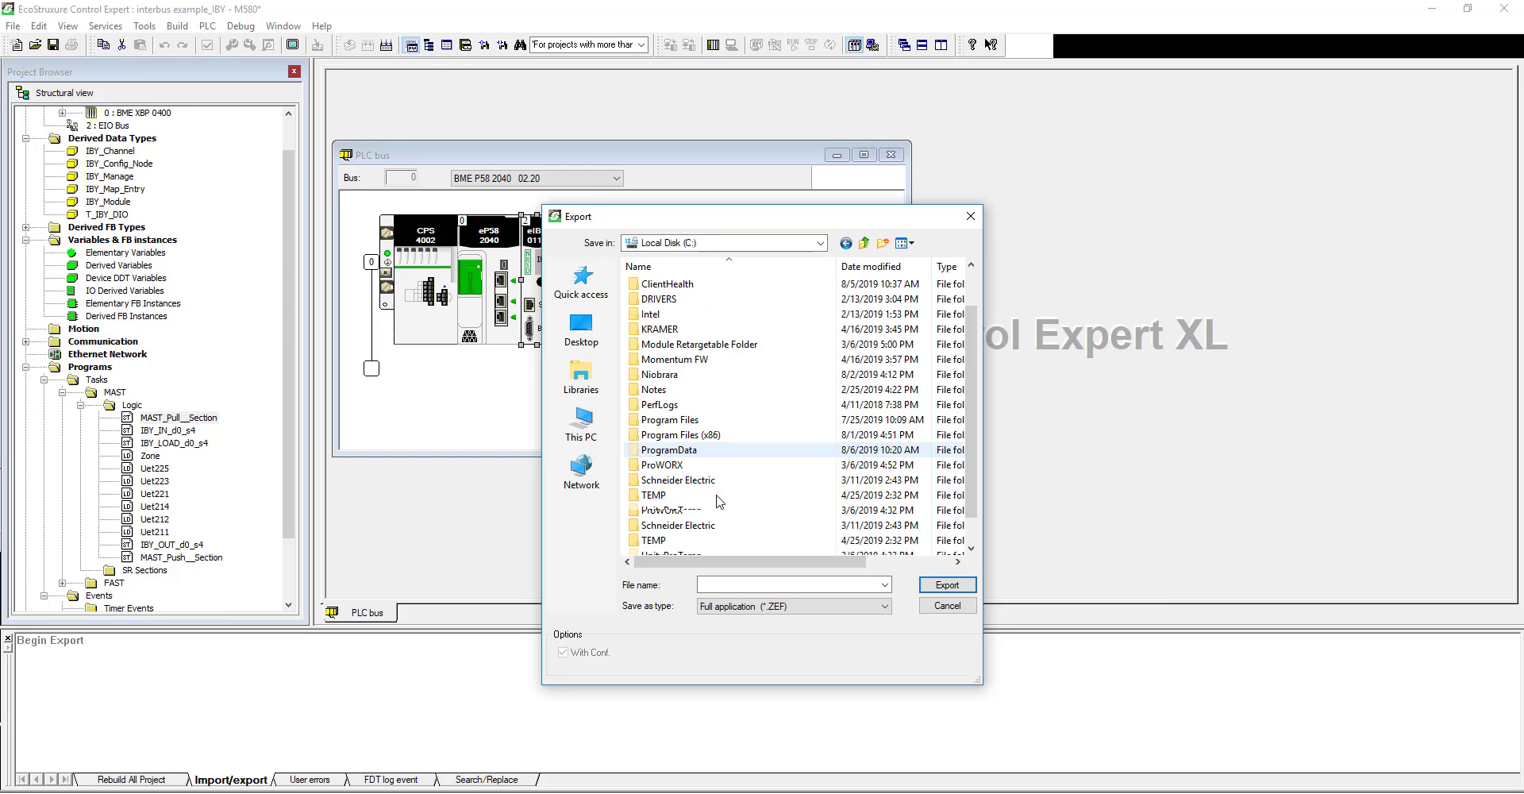
double_click(697, 525)
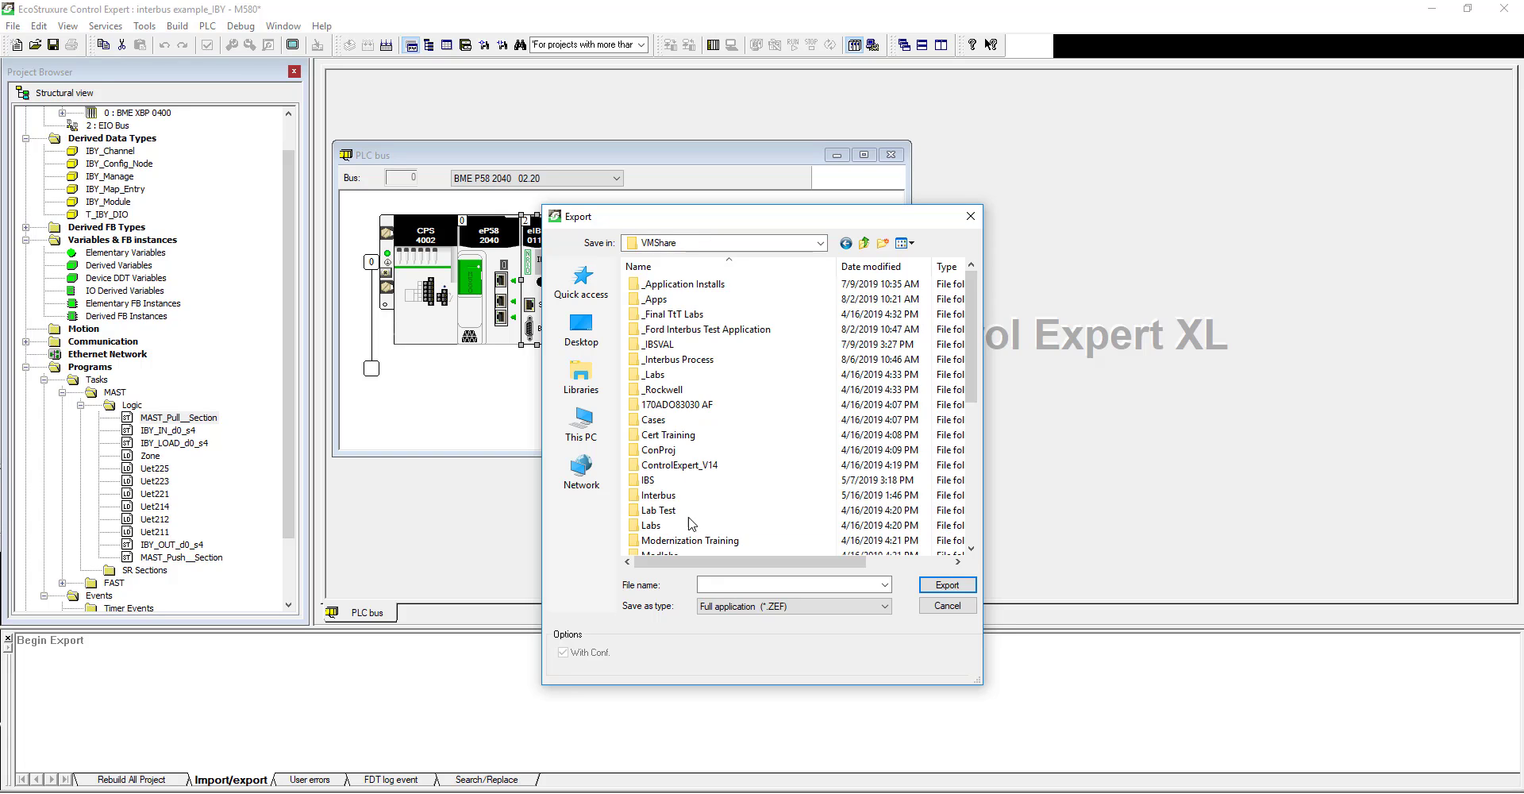
click(709, 285)
double_click(708, 285)
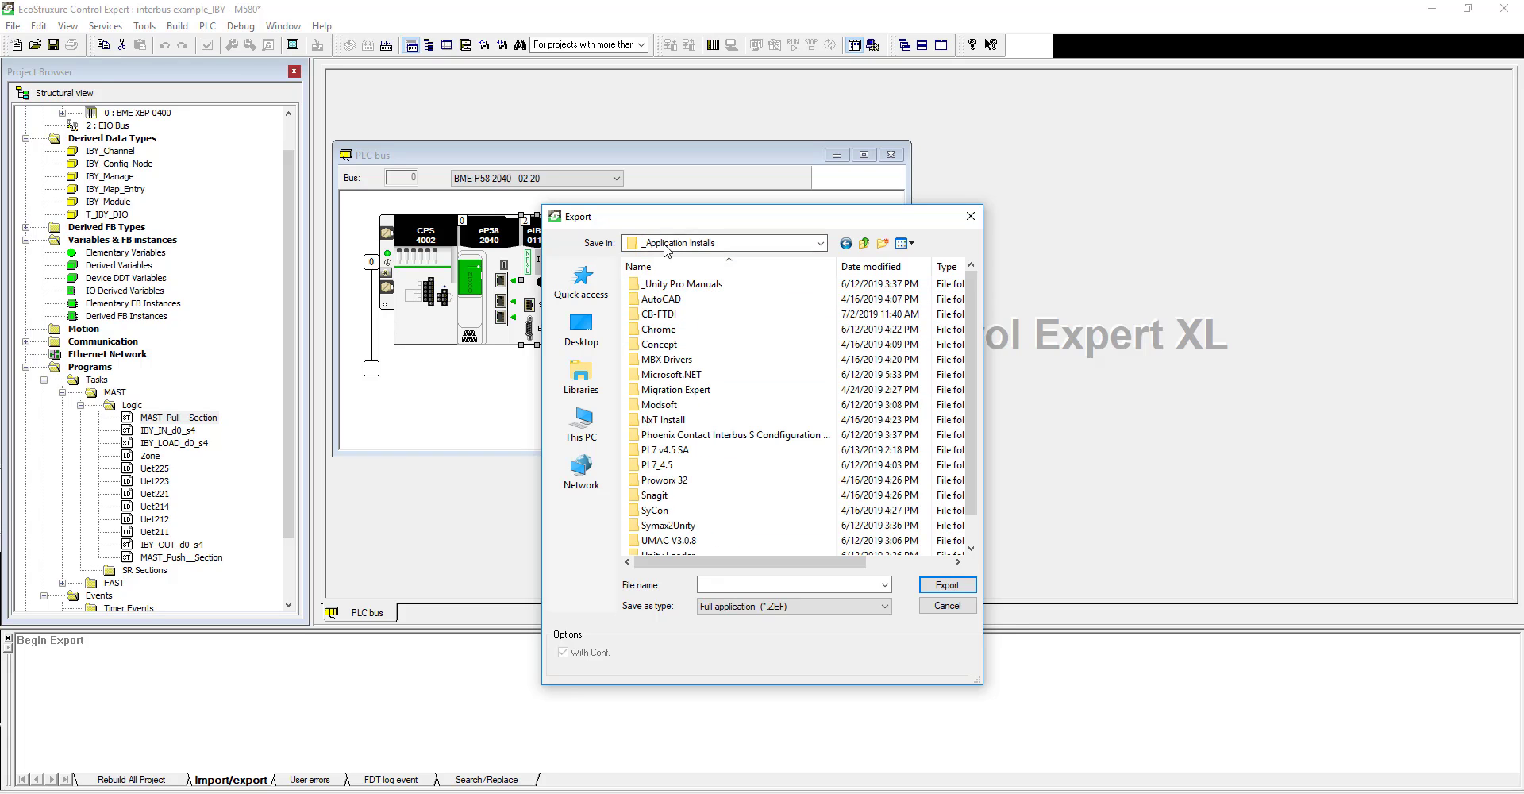
key(BackSpace)
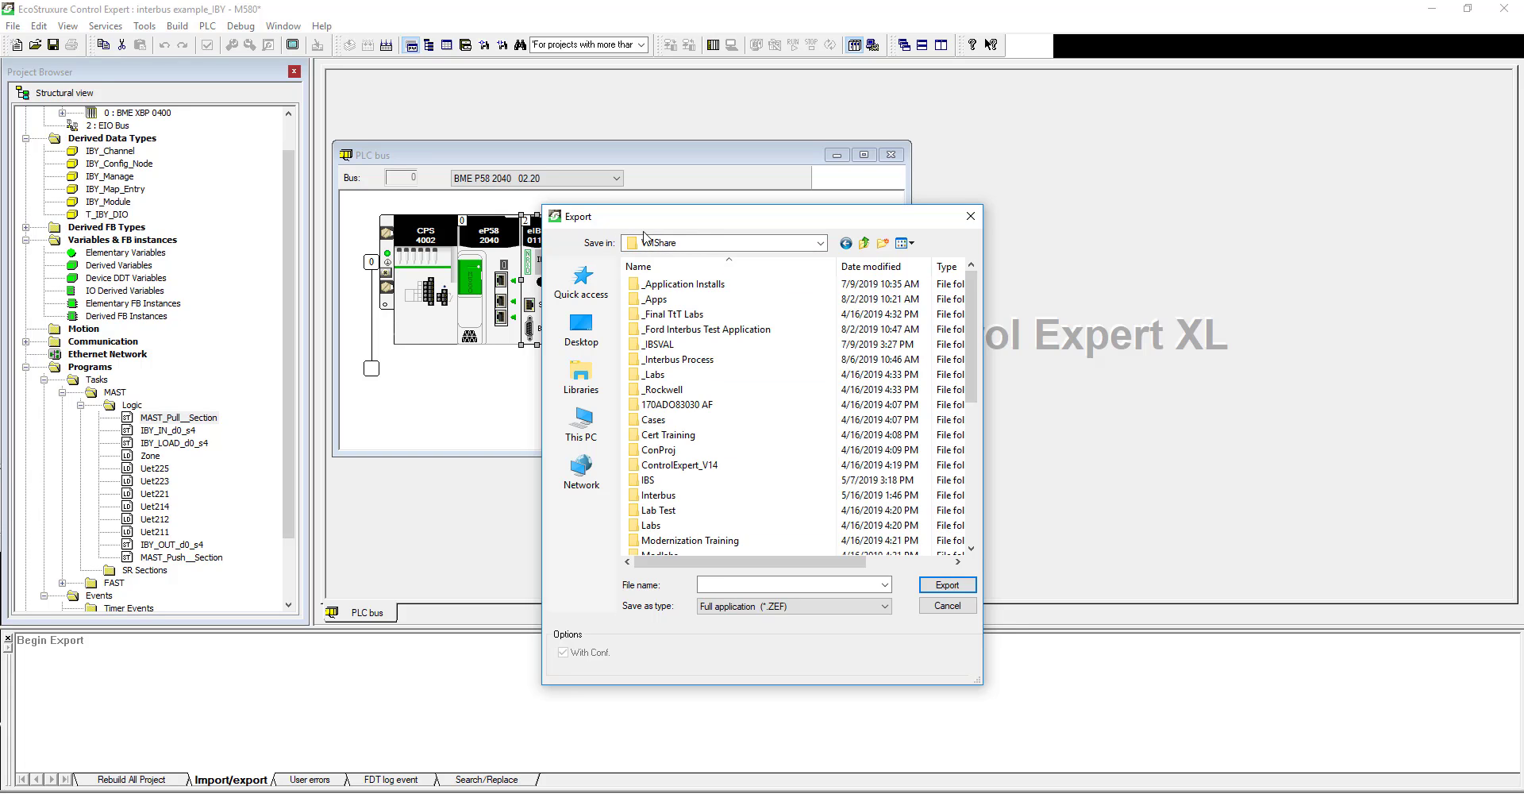
double_click(727, 357)
double_click(710, 286)
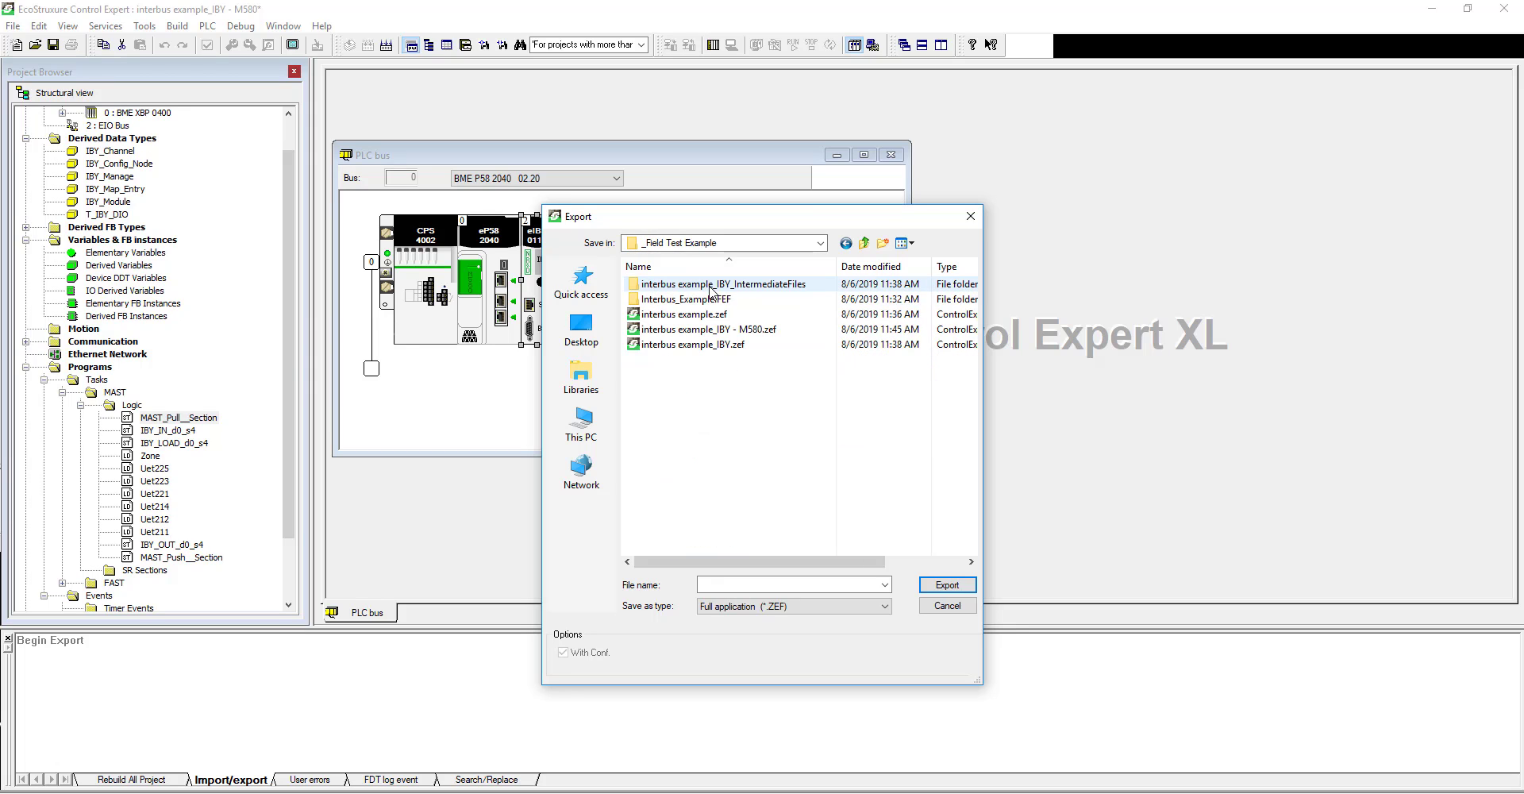
Name the export file interbus example_IBY - M580 PMEIBS.zef and export the full application.
click(738, 330)
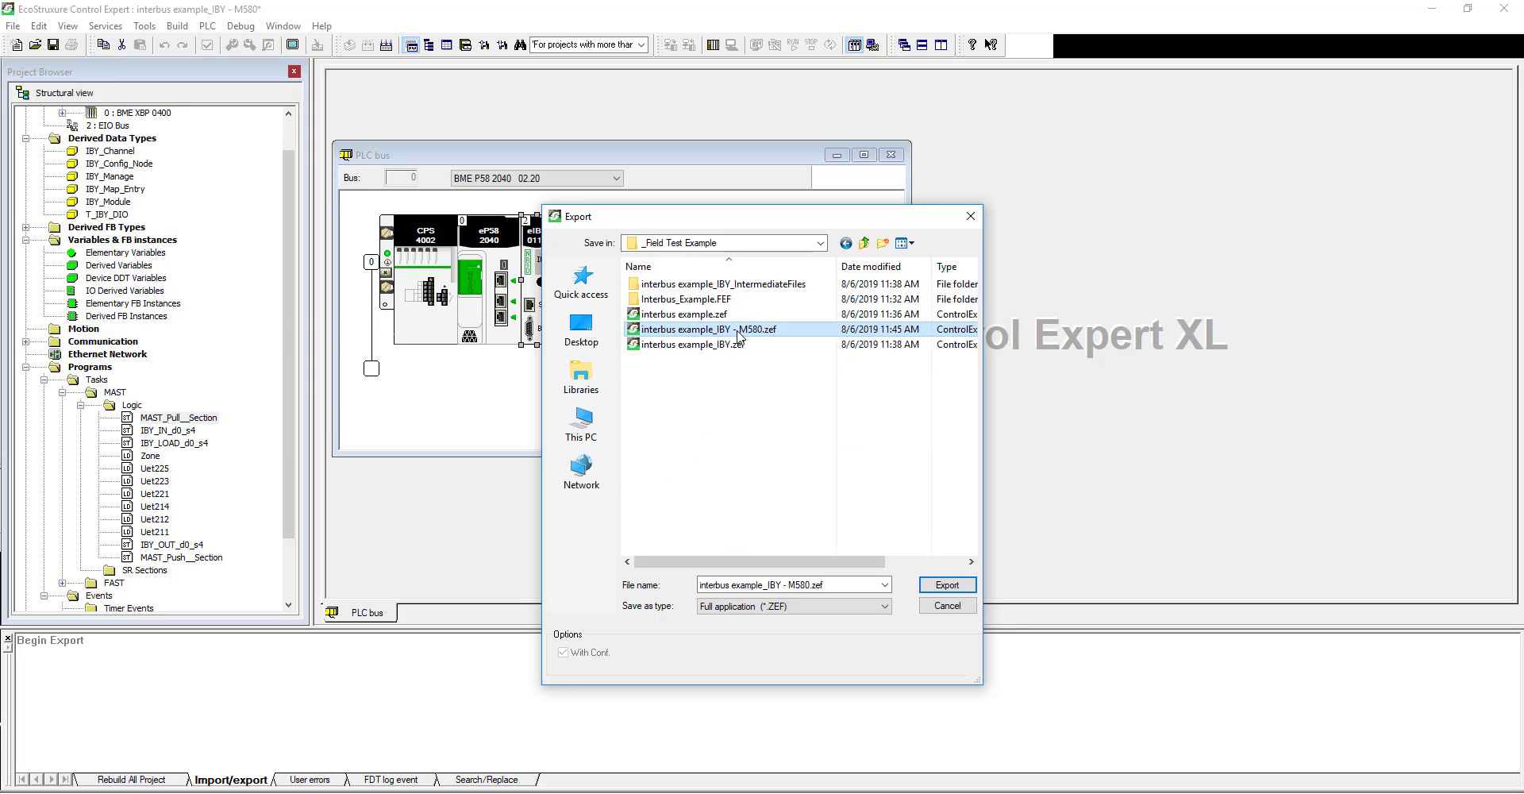
click(838, 584)
click(847, 583)
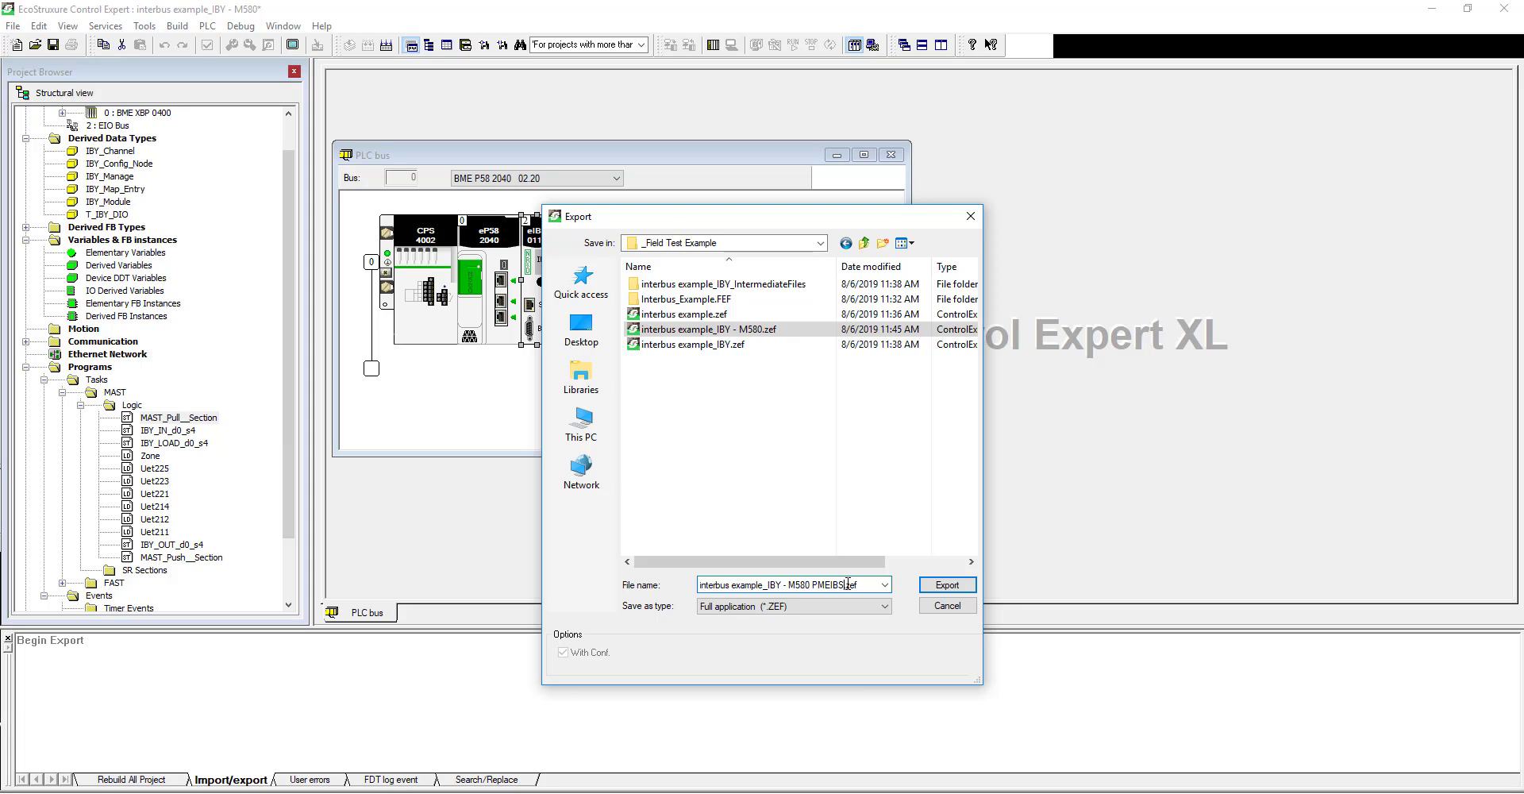
click(958, 587)
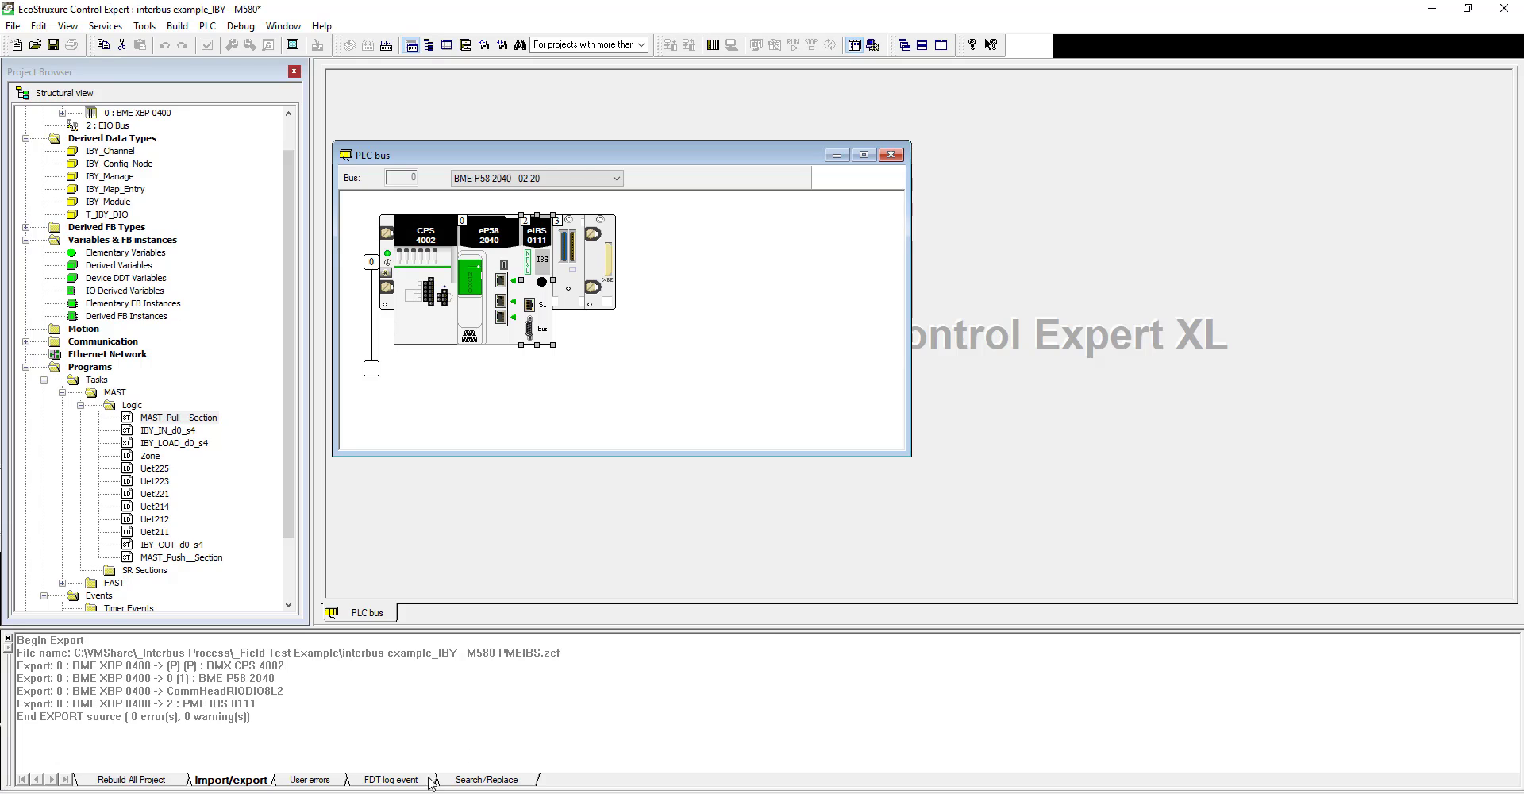
Switch to File Explorer, widen the Name column in _Field Test Example and locate interbus example_iby - m580 pmeibs.zef.
click(358, 791)
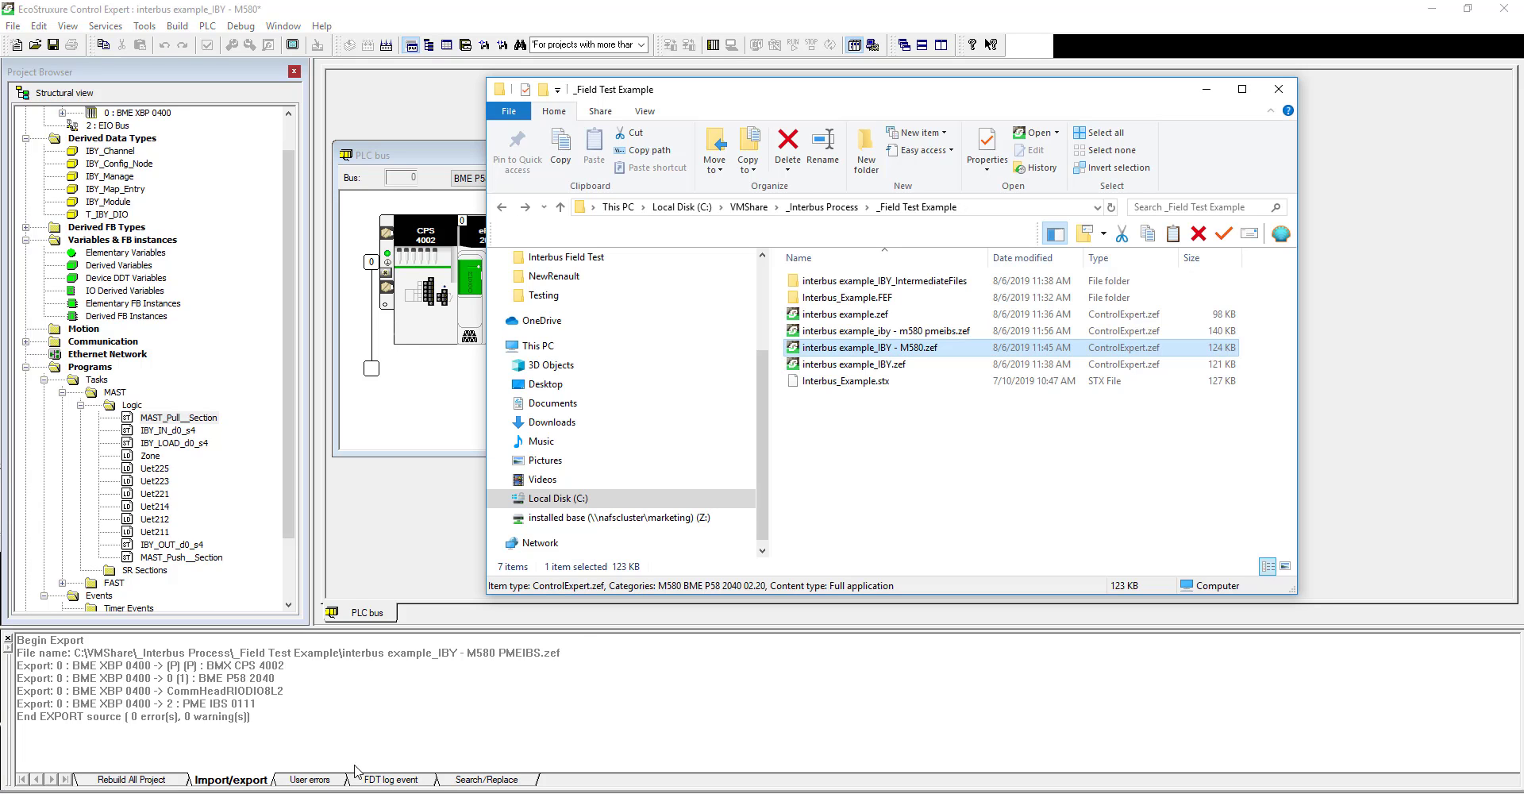
click(941, 467)
drag(984, 262, 1028, 262)
click(925, 334)
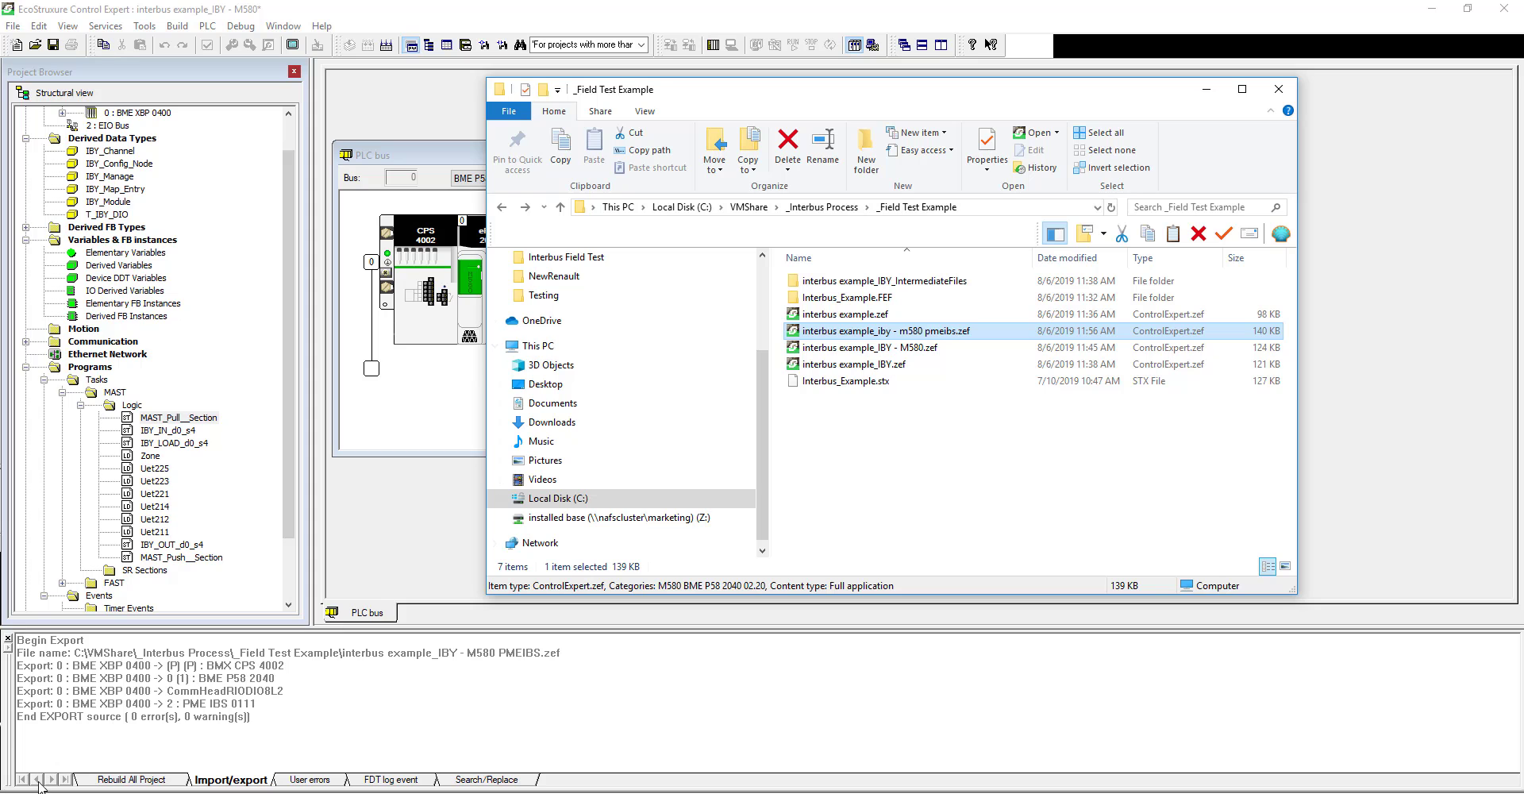
Launch Niobrara's Convert_IBY tool, then narrow its window and move it beside the file list.
key(super)
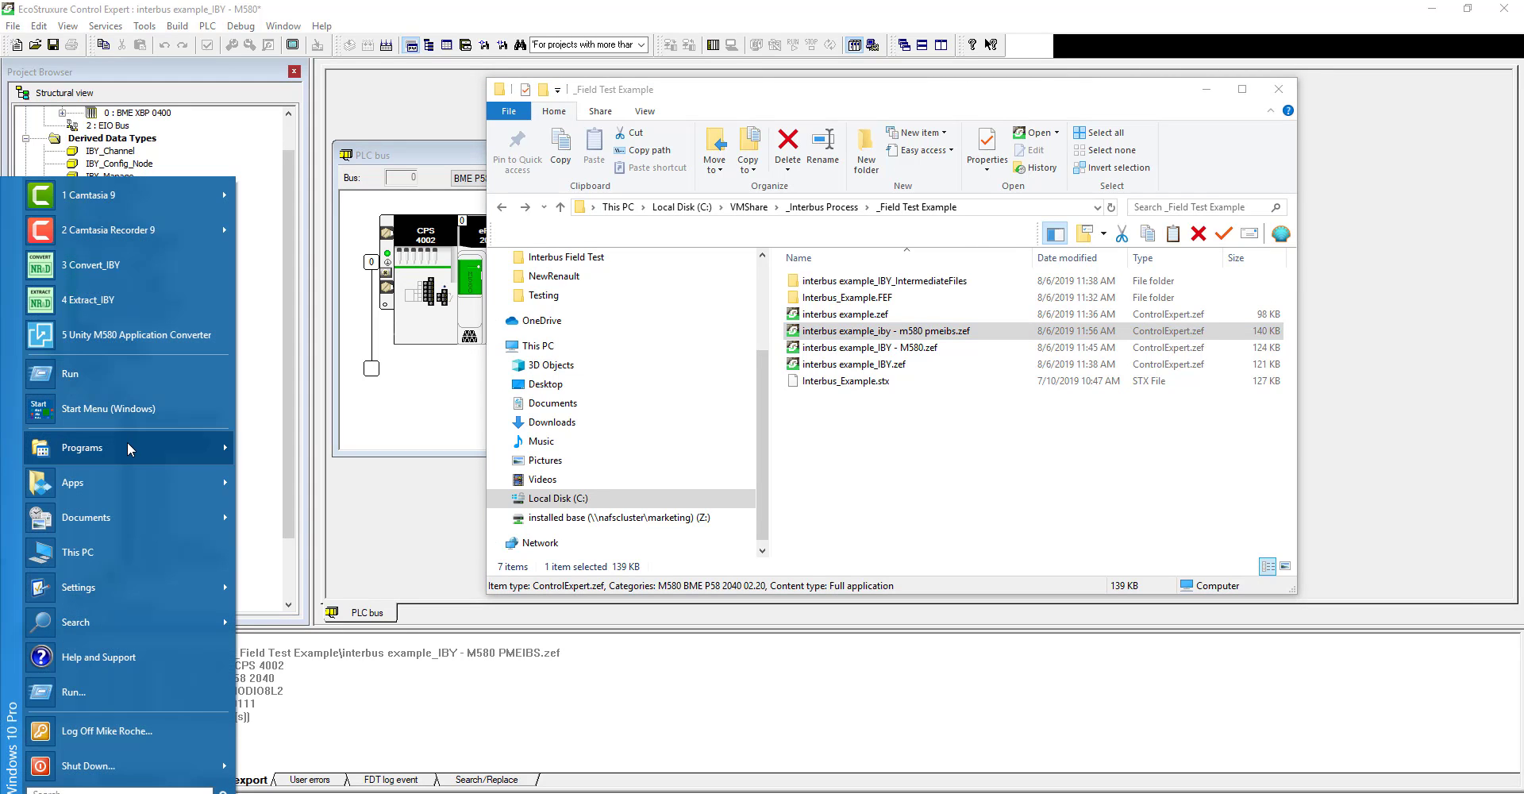
mouse_move(125, 446)
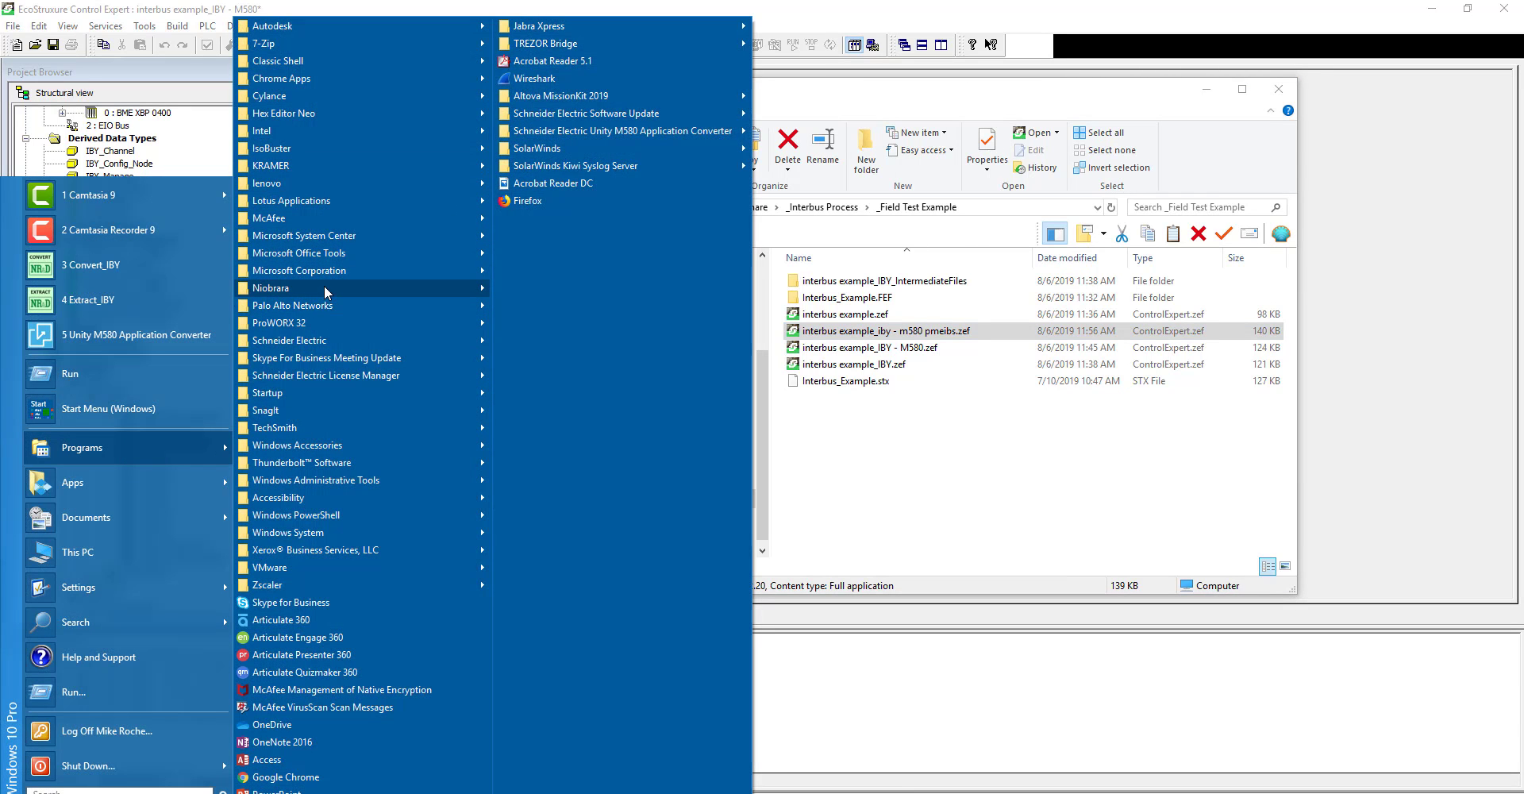
mouse_move(324, 287)
mouse_move(560, 290)
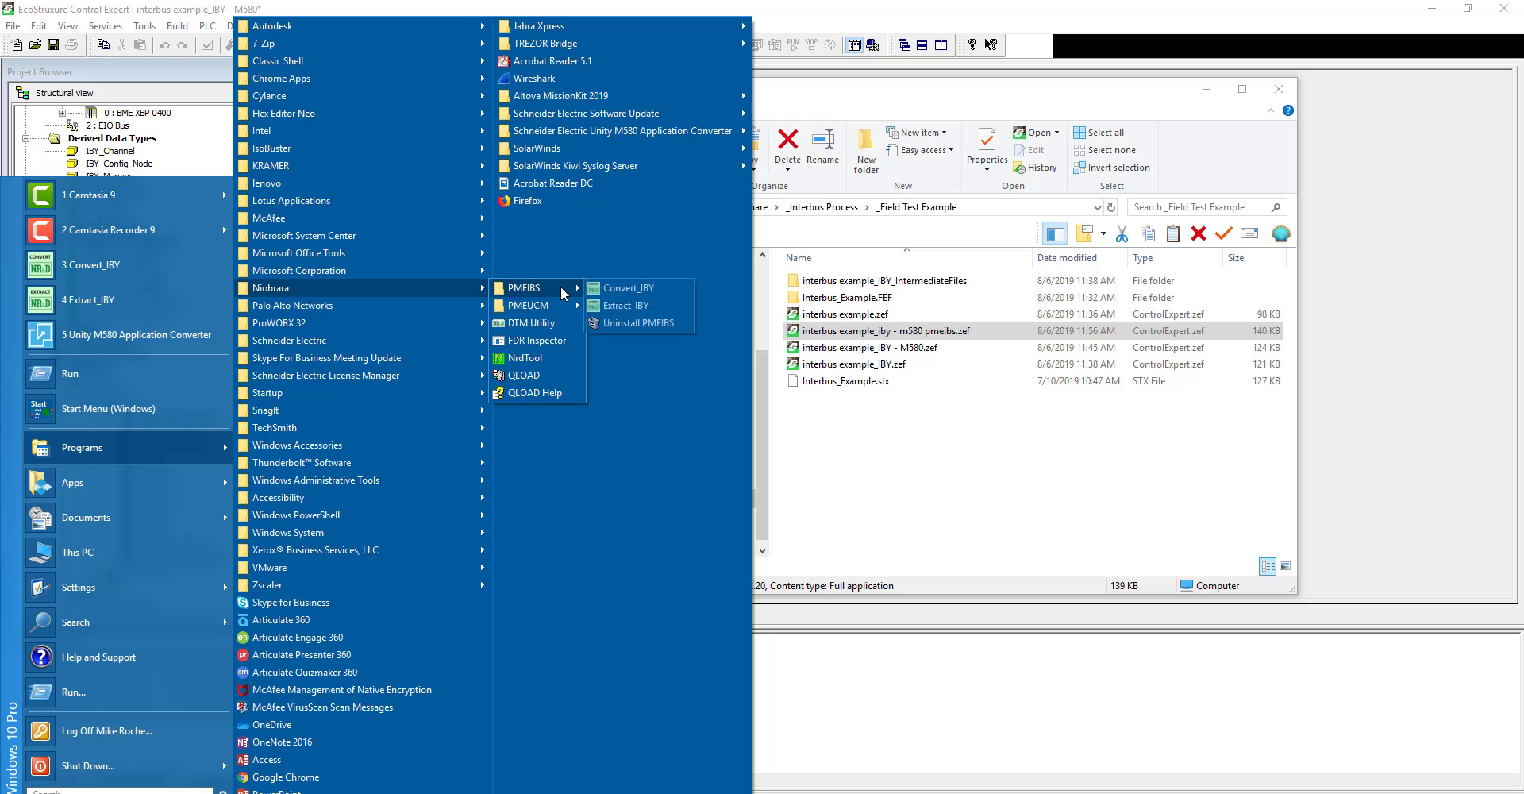
click(637, 291)
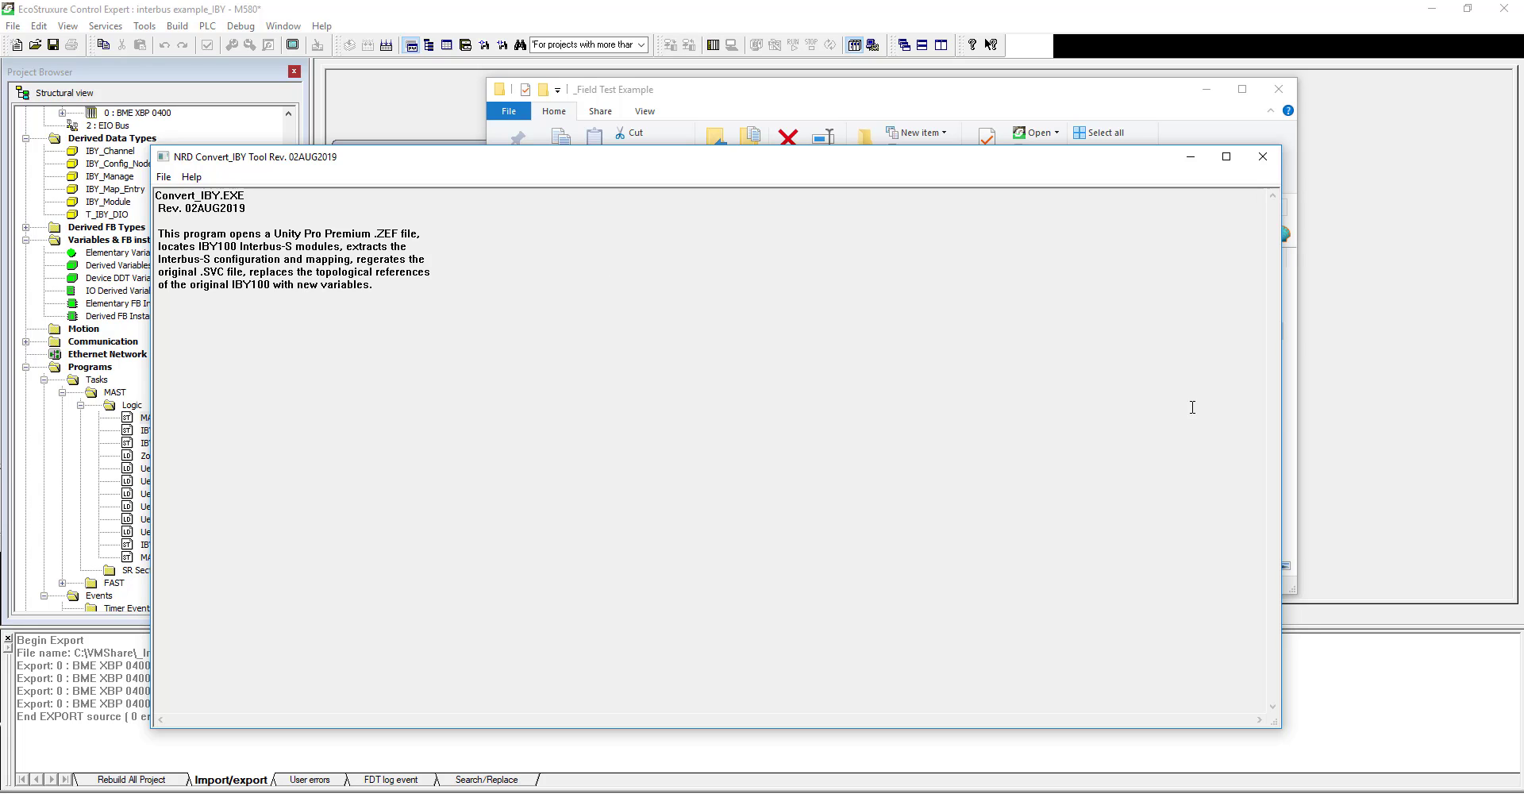
drag(1281, 412, 919, 430)
drag(693, 159, 554, 151)
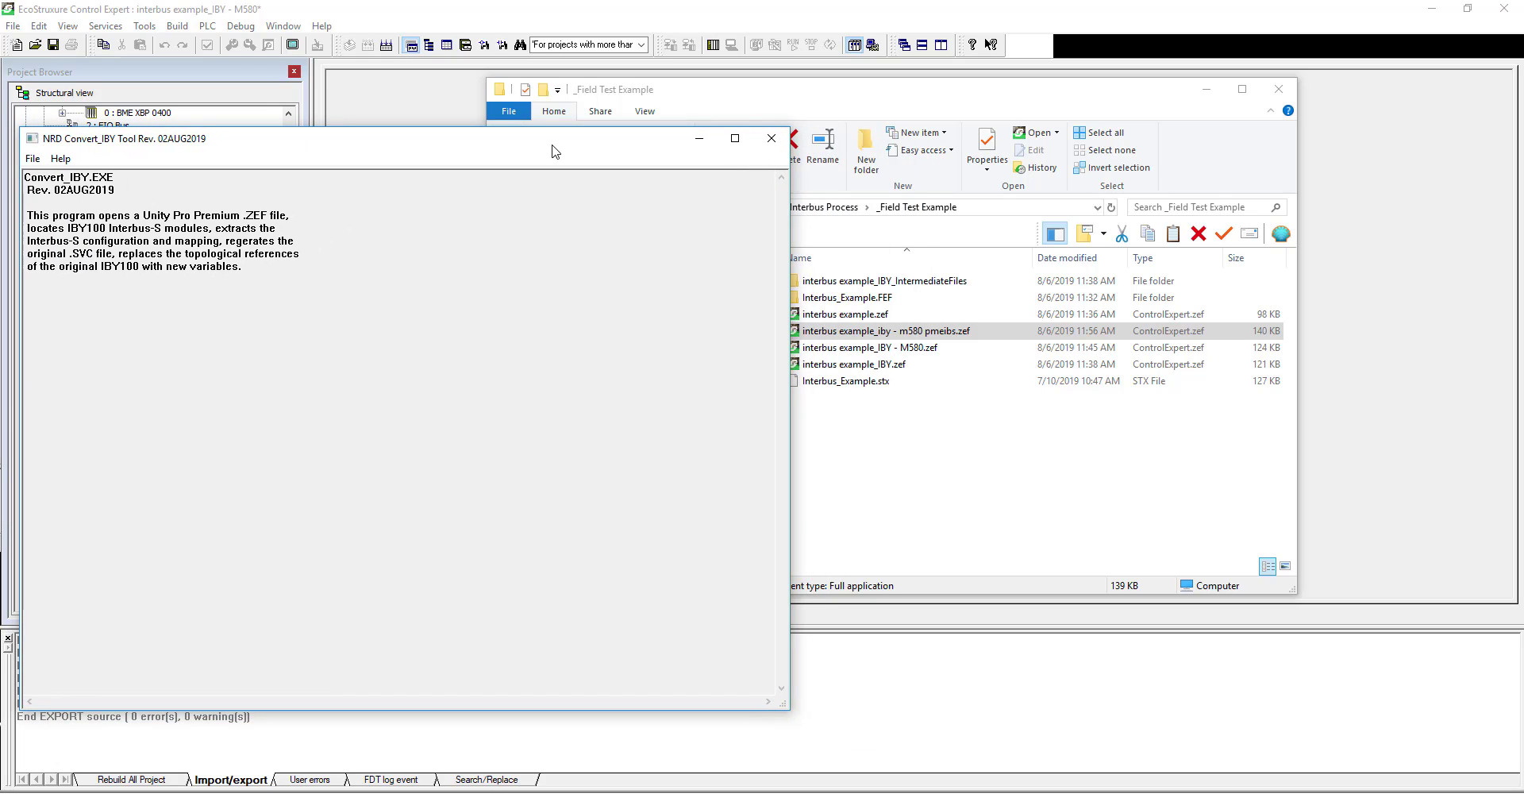
Convert interbus example_iby - m580 pmeibs.zef with the Convert_IBY tool and acknowledge the result.
click(881, 330)
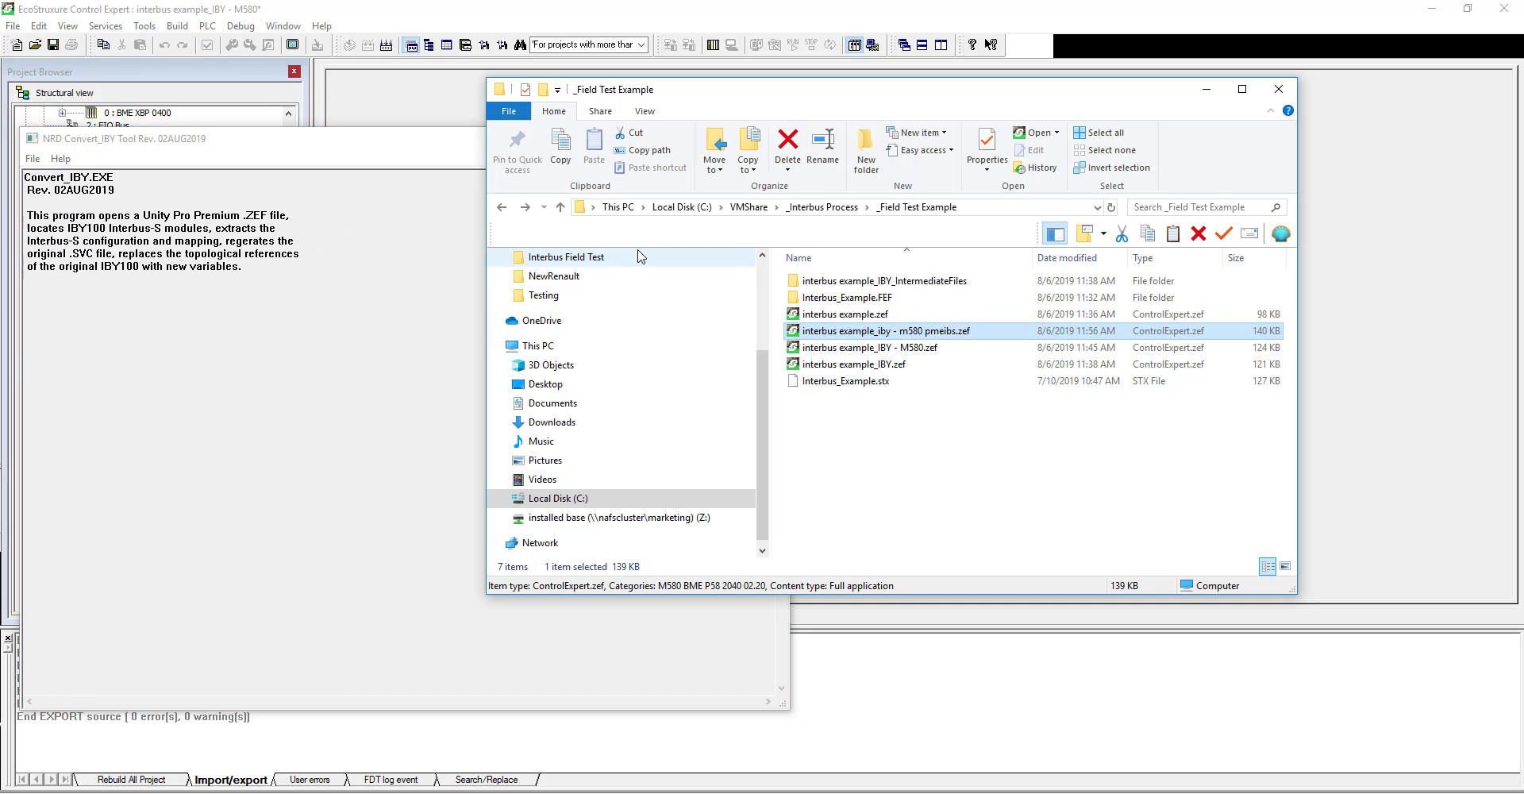
click(33, 158)
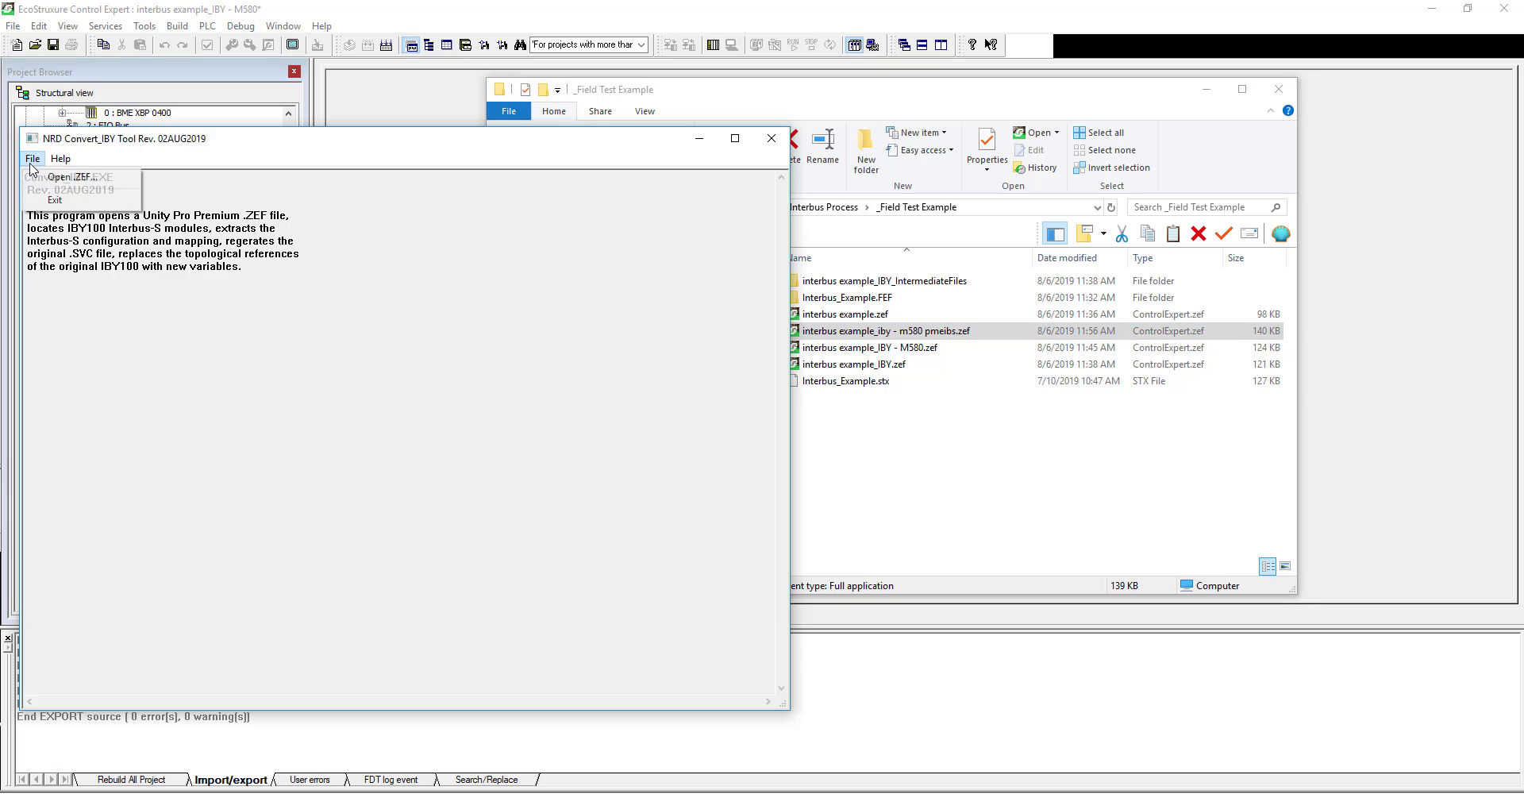
click(43, 183)
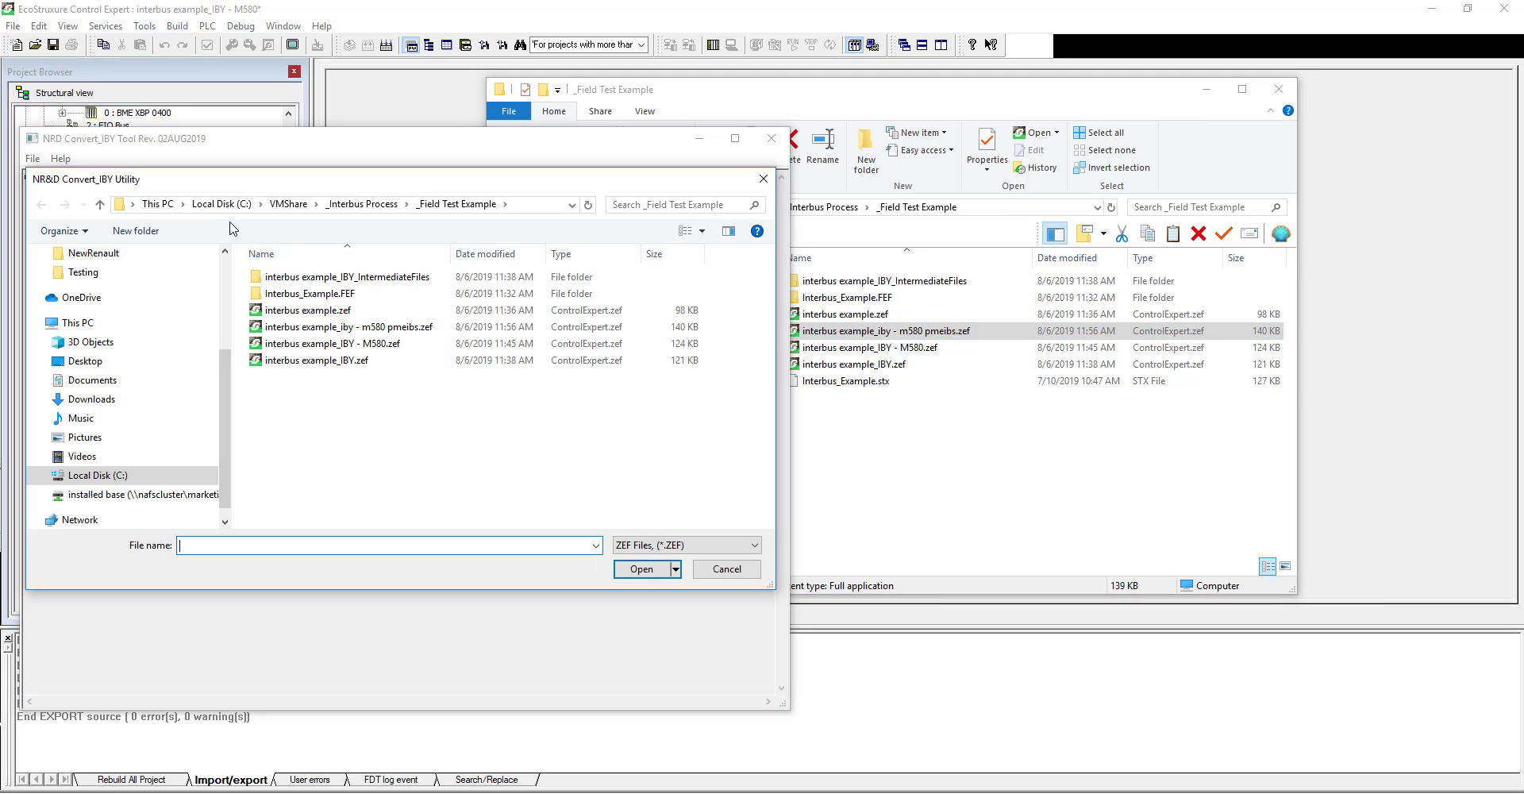
click(359, 328)
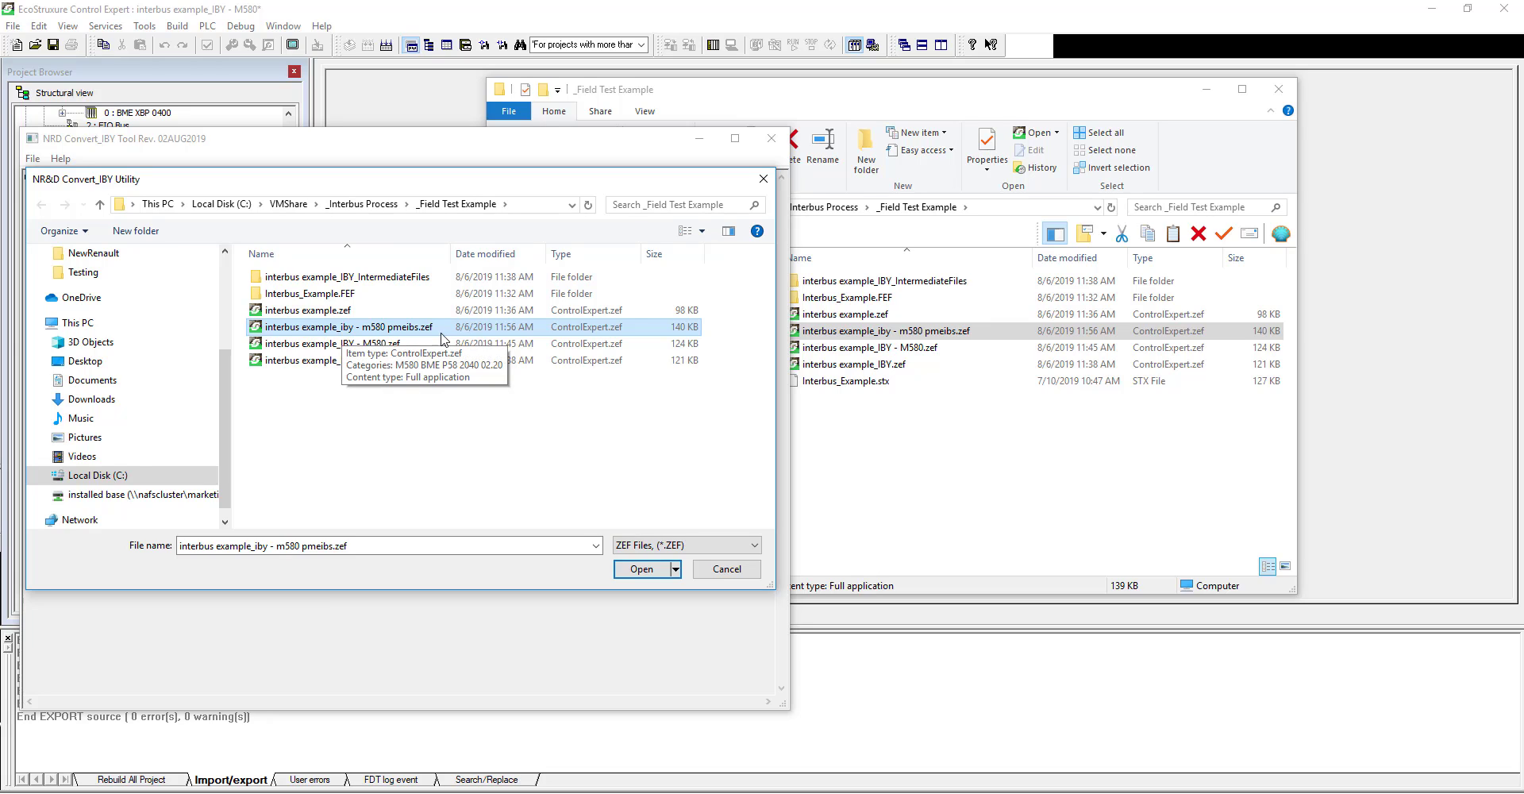
click(645, 569)
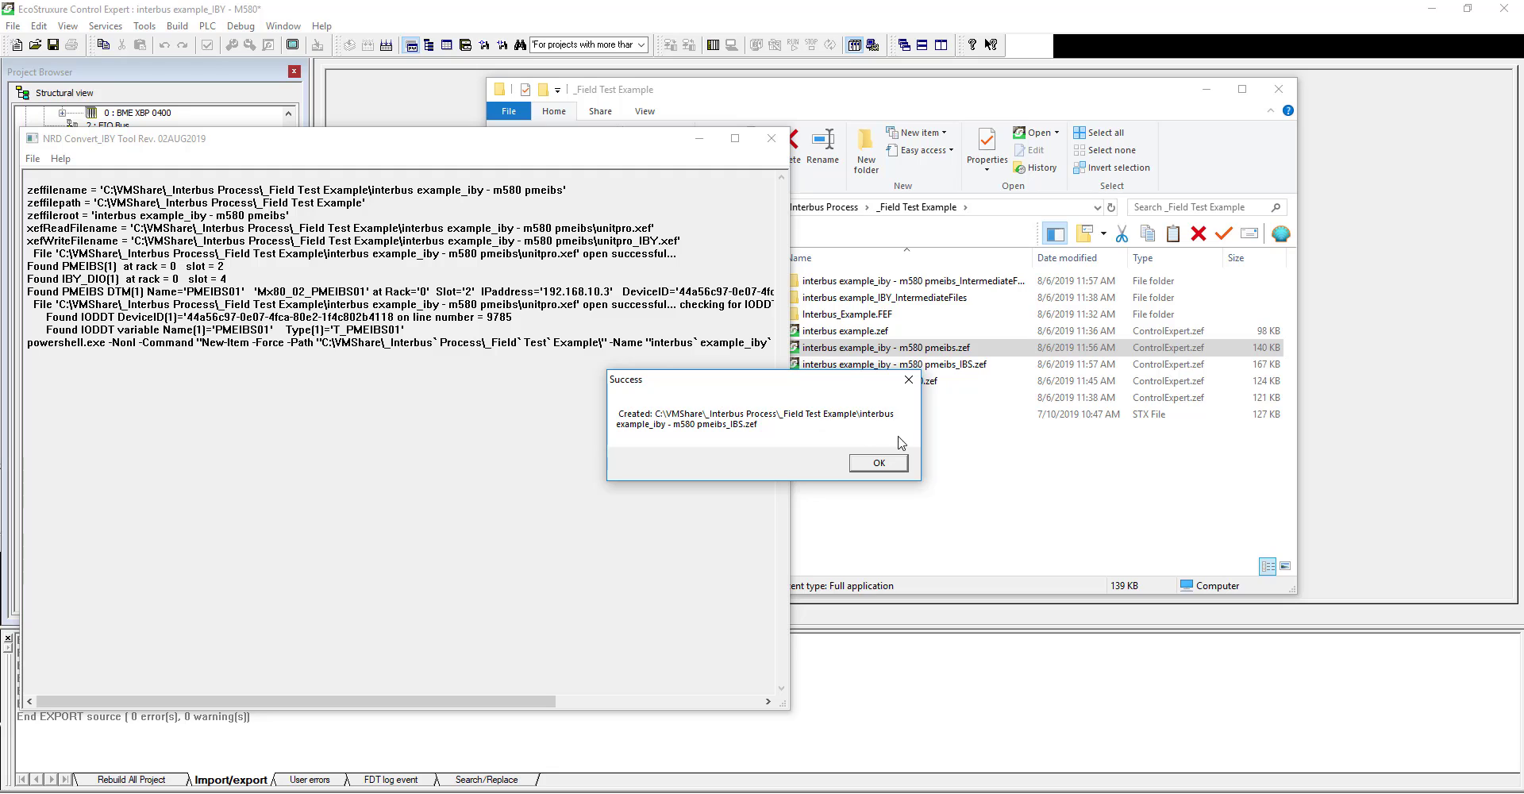
click(886, 465)
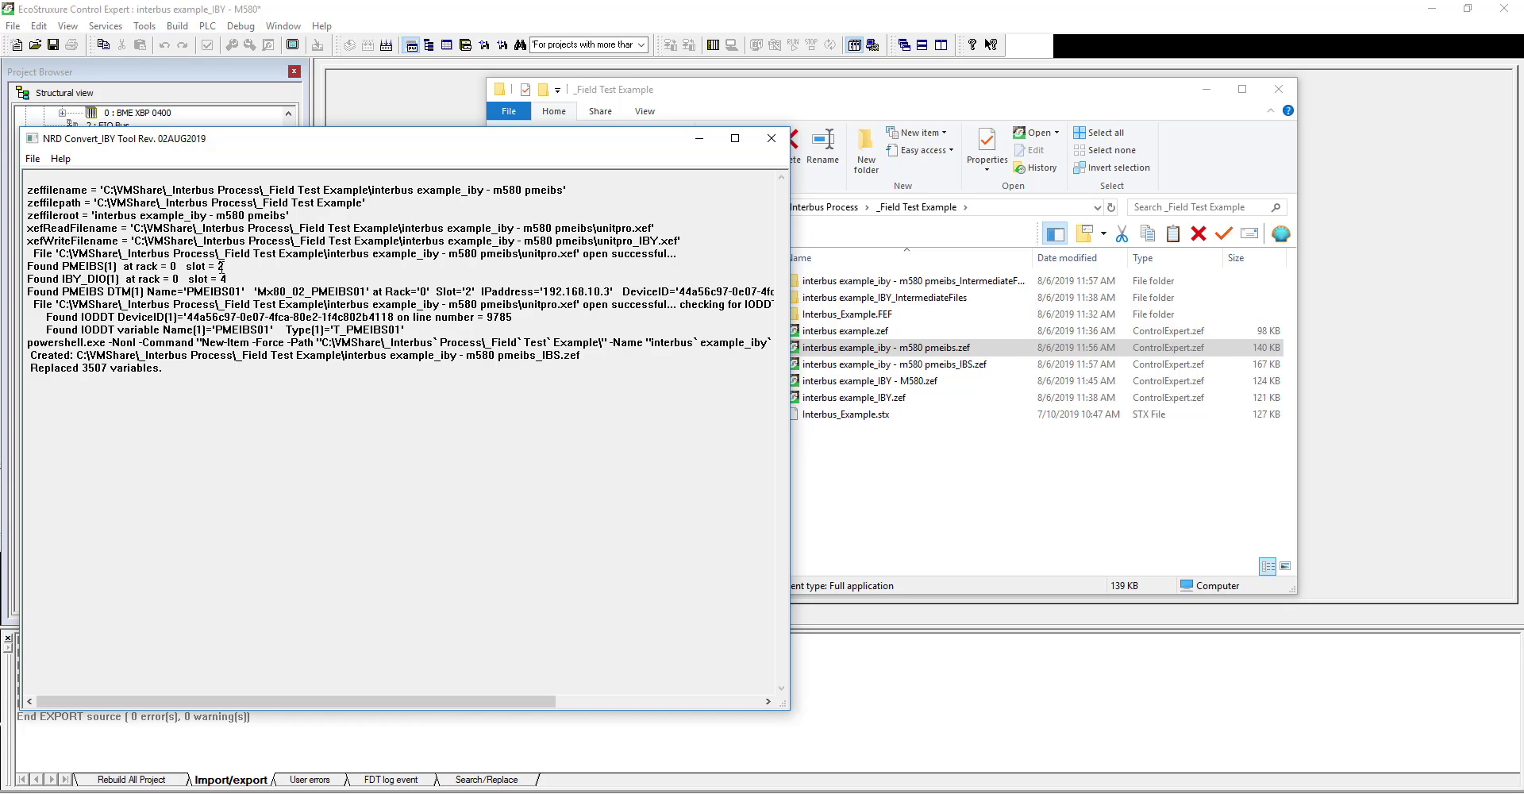
Minimize the Convert_IBY tool and locate interbus example_iby - m580 pmeibs_IBS.zef in the _Field Test Example folder.
click(699, 138)
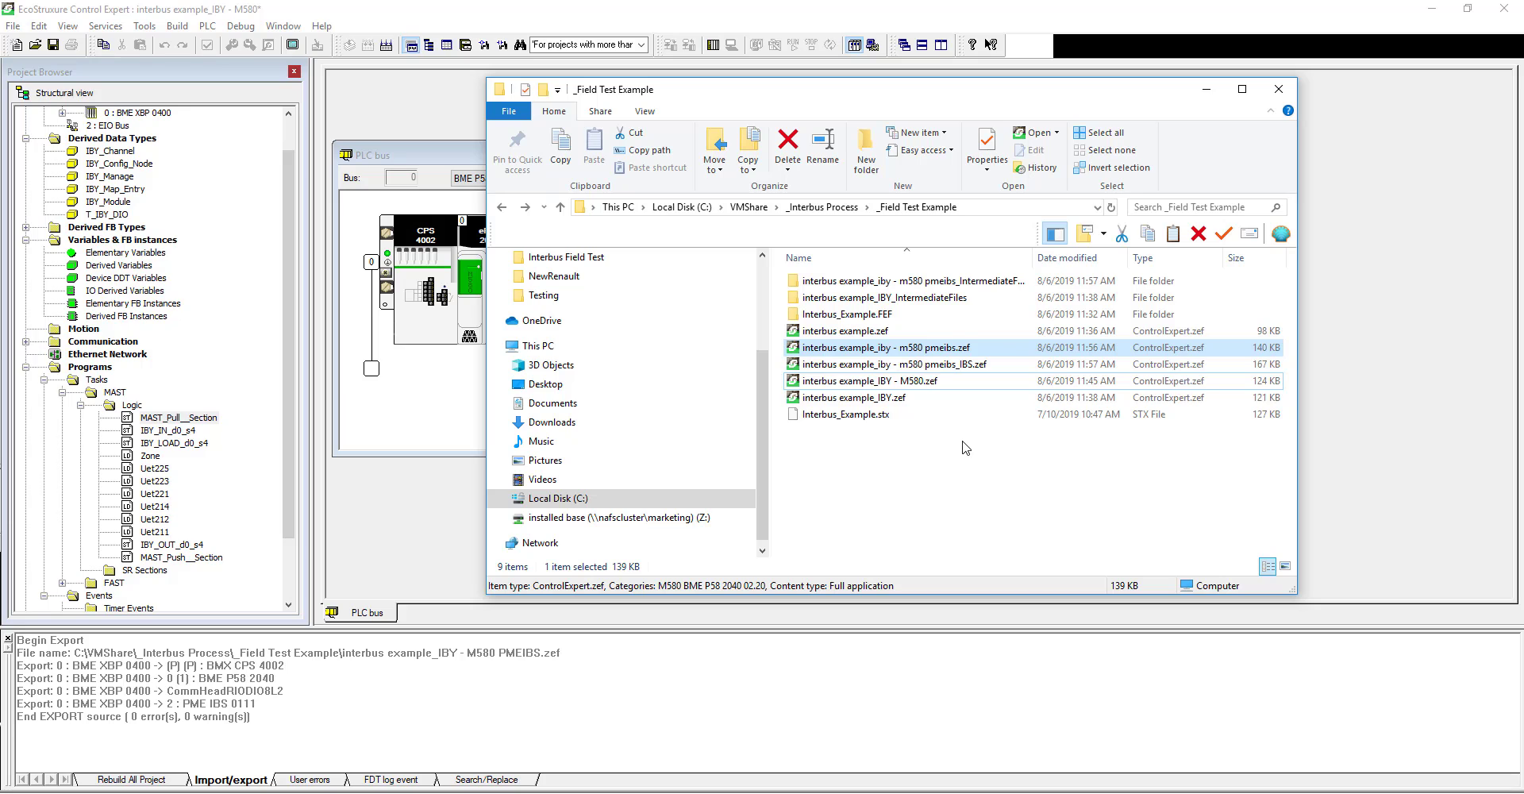
click(981, 367)
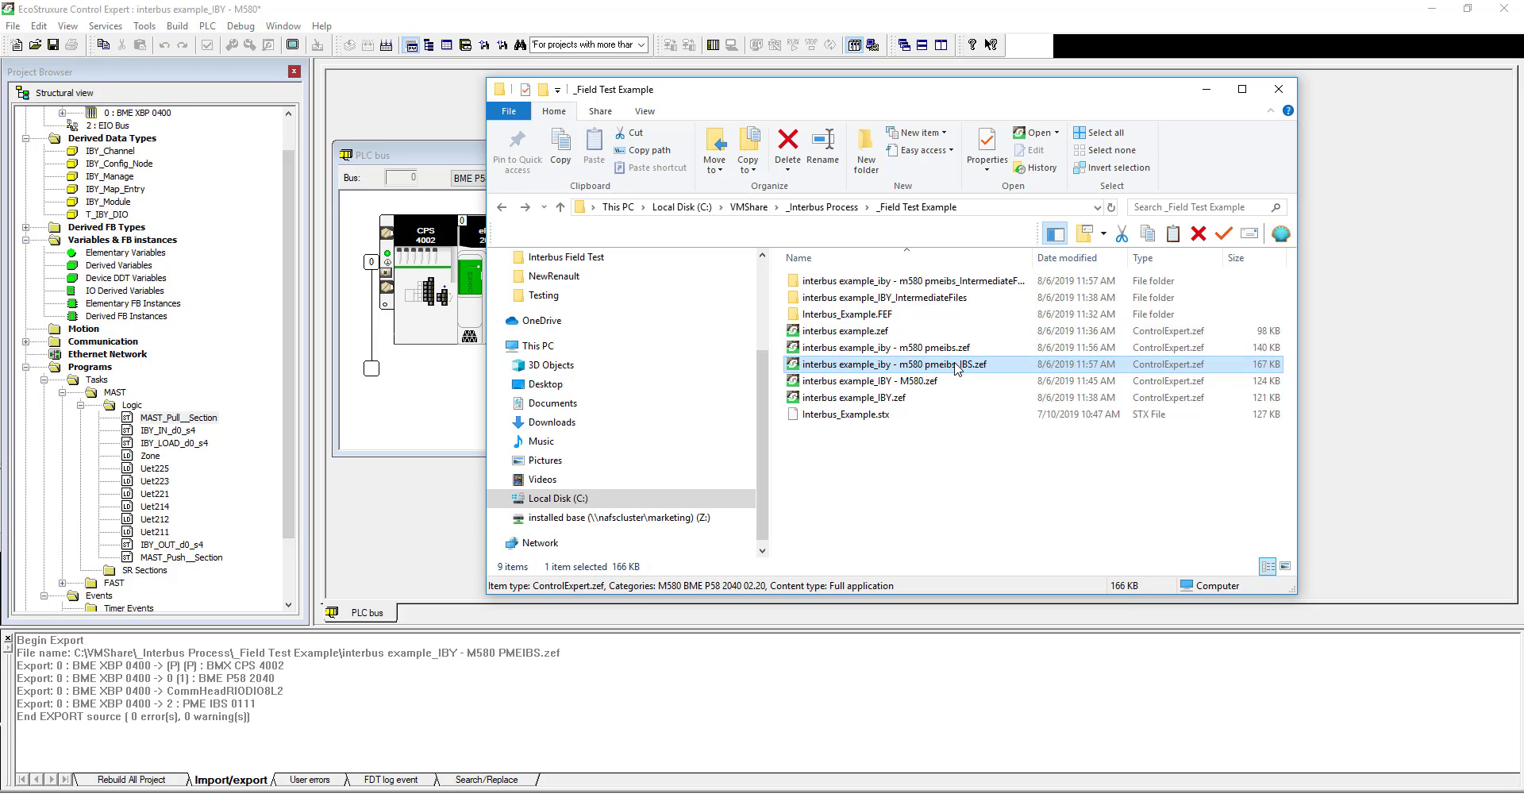
Switch back to Control Expert and close the interbus example_IBY - M580 project without saving its changes.
click(475, 122)
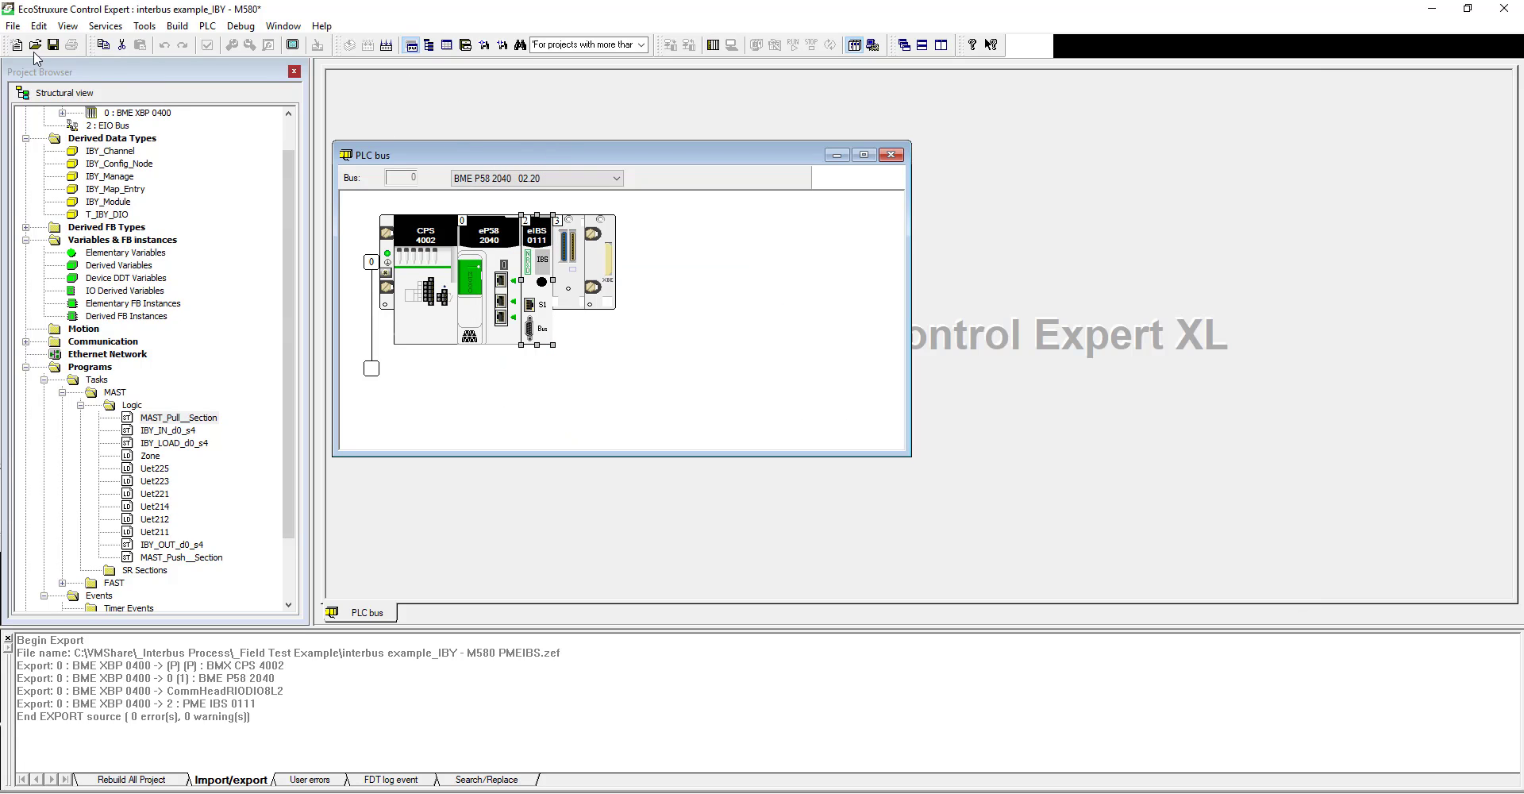
click(13, 25)
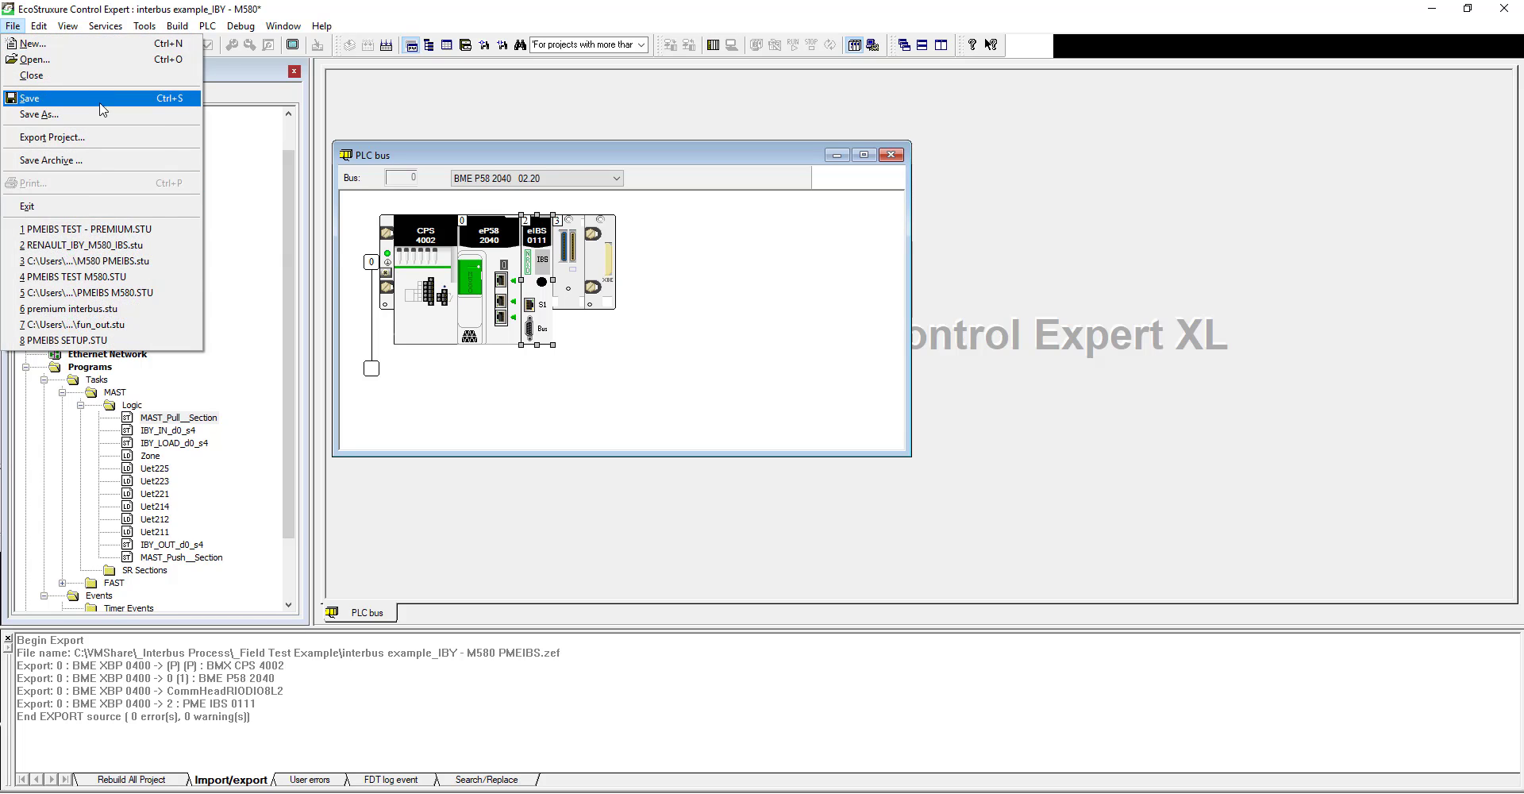
click(102, 75)
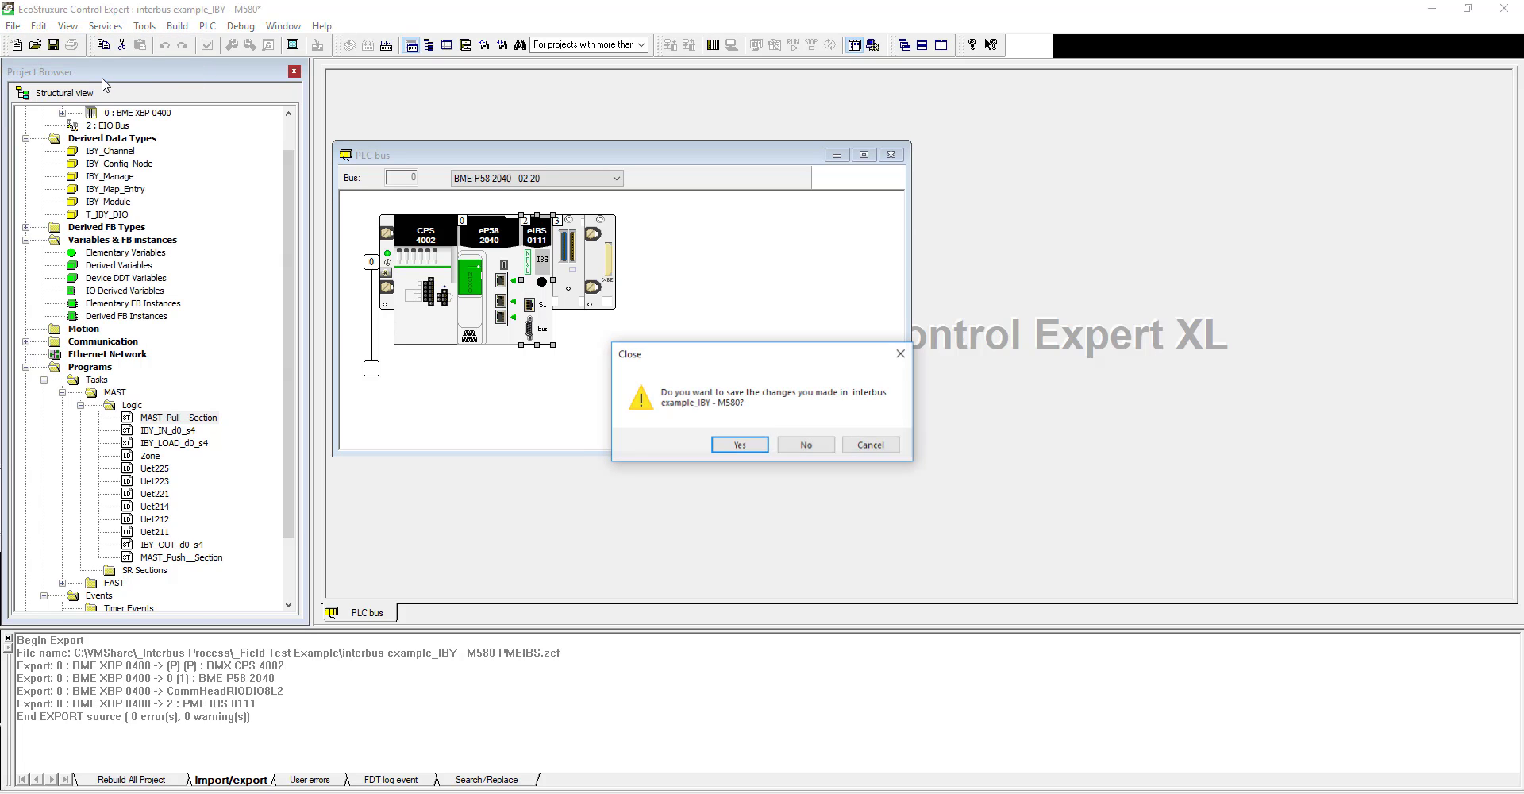
click(807, 443)
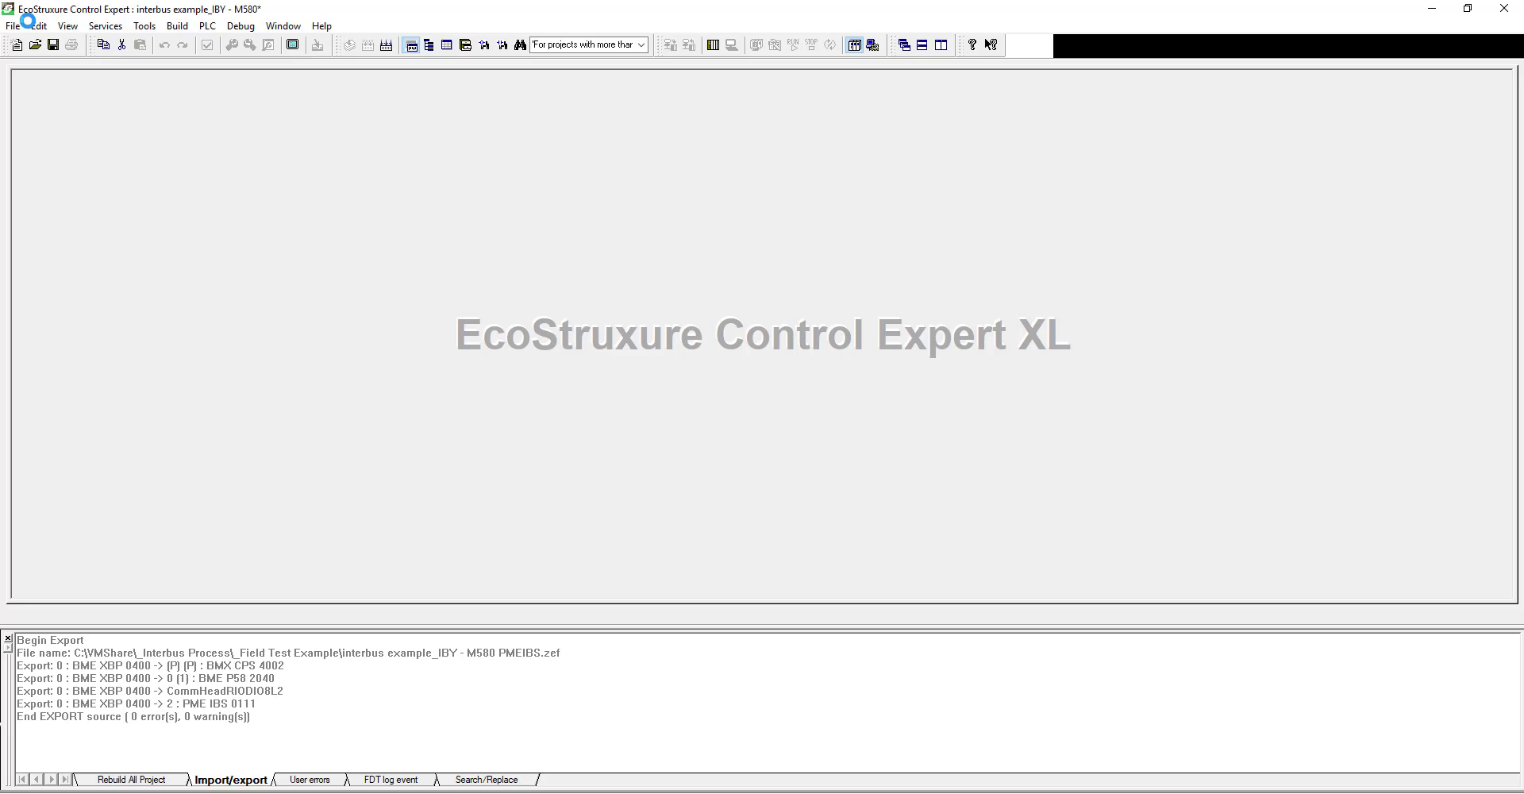
Open interbus example_iby - m580 pmeibs_IBS.zef from _Field Test Example, filtering for Full Application Exchange Files.
click(17, 27)
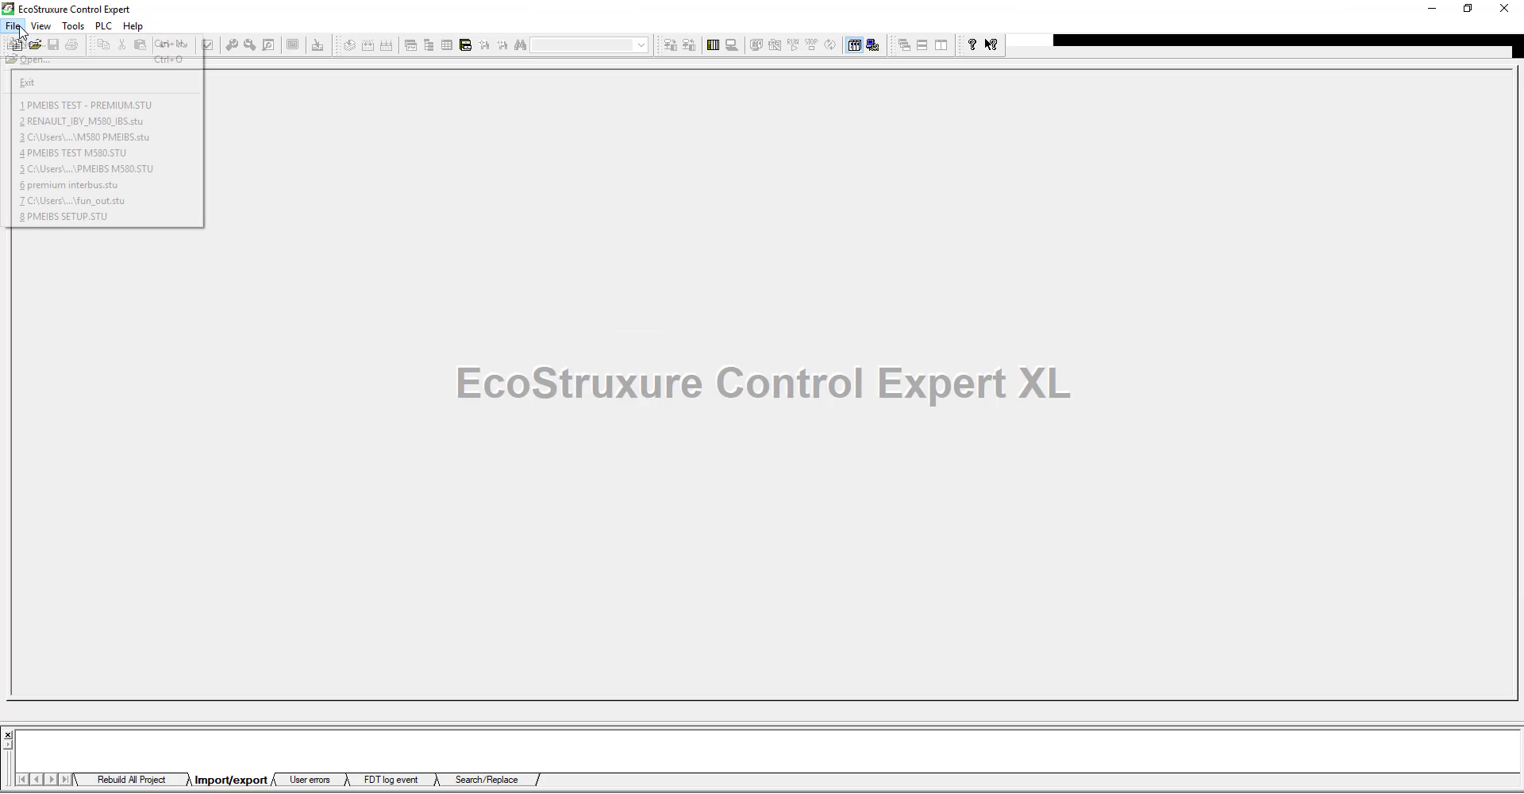
click(60, 60)
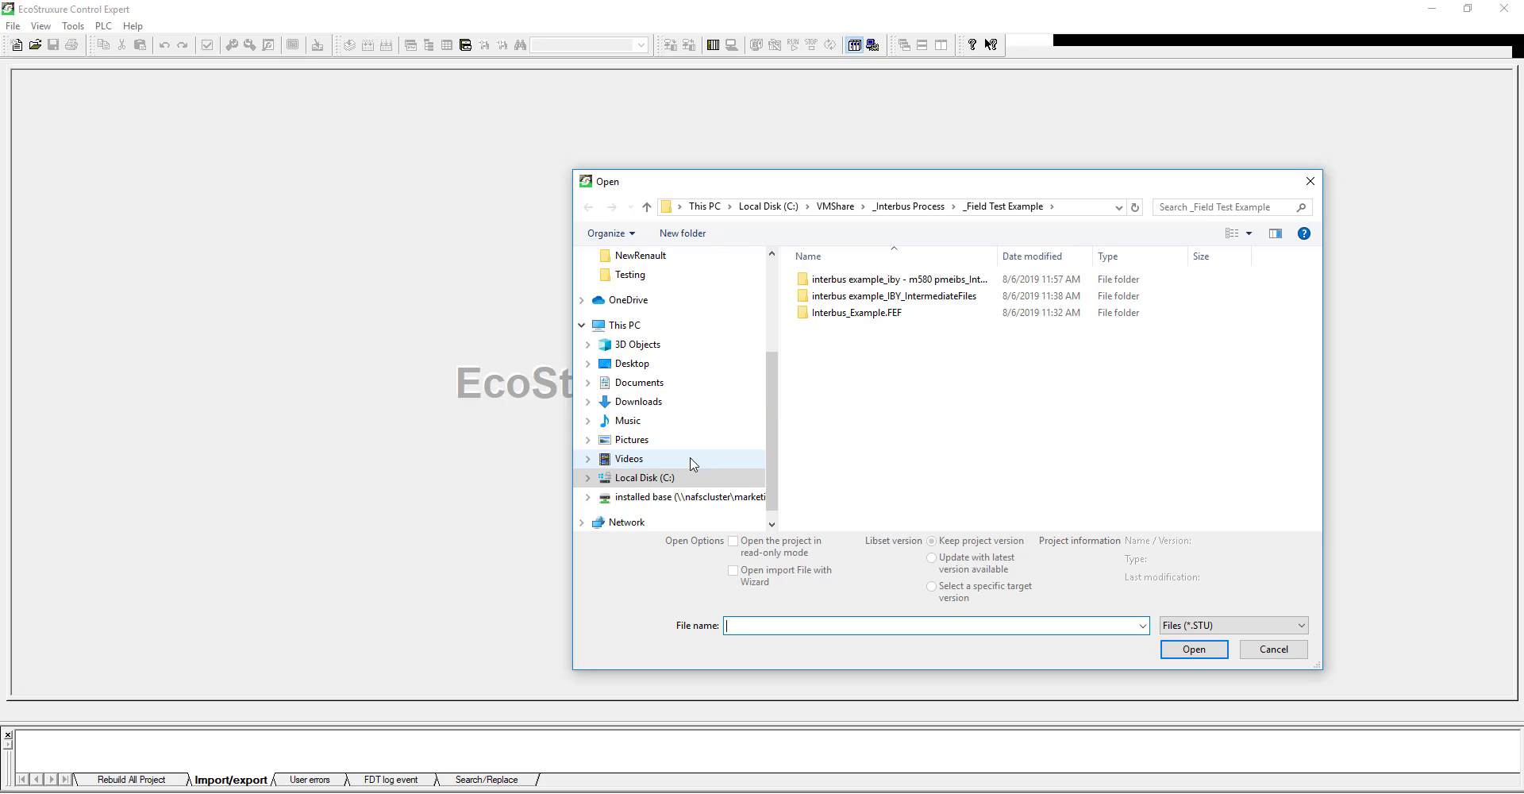
click(1220, 625)
click(1230, 648)
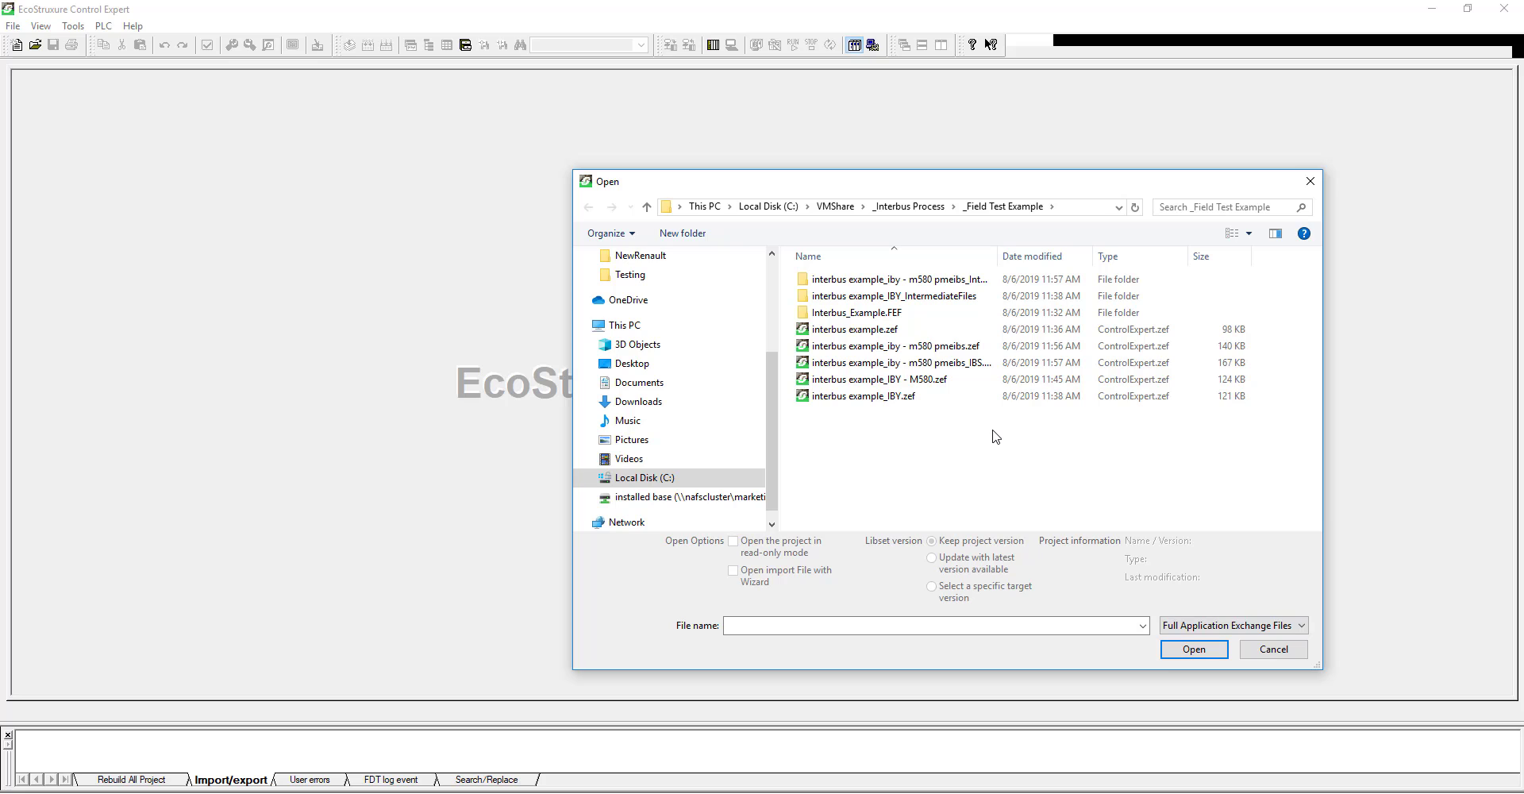
drag(997, 256, 1056, 259)
click(964, 363)
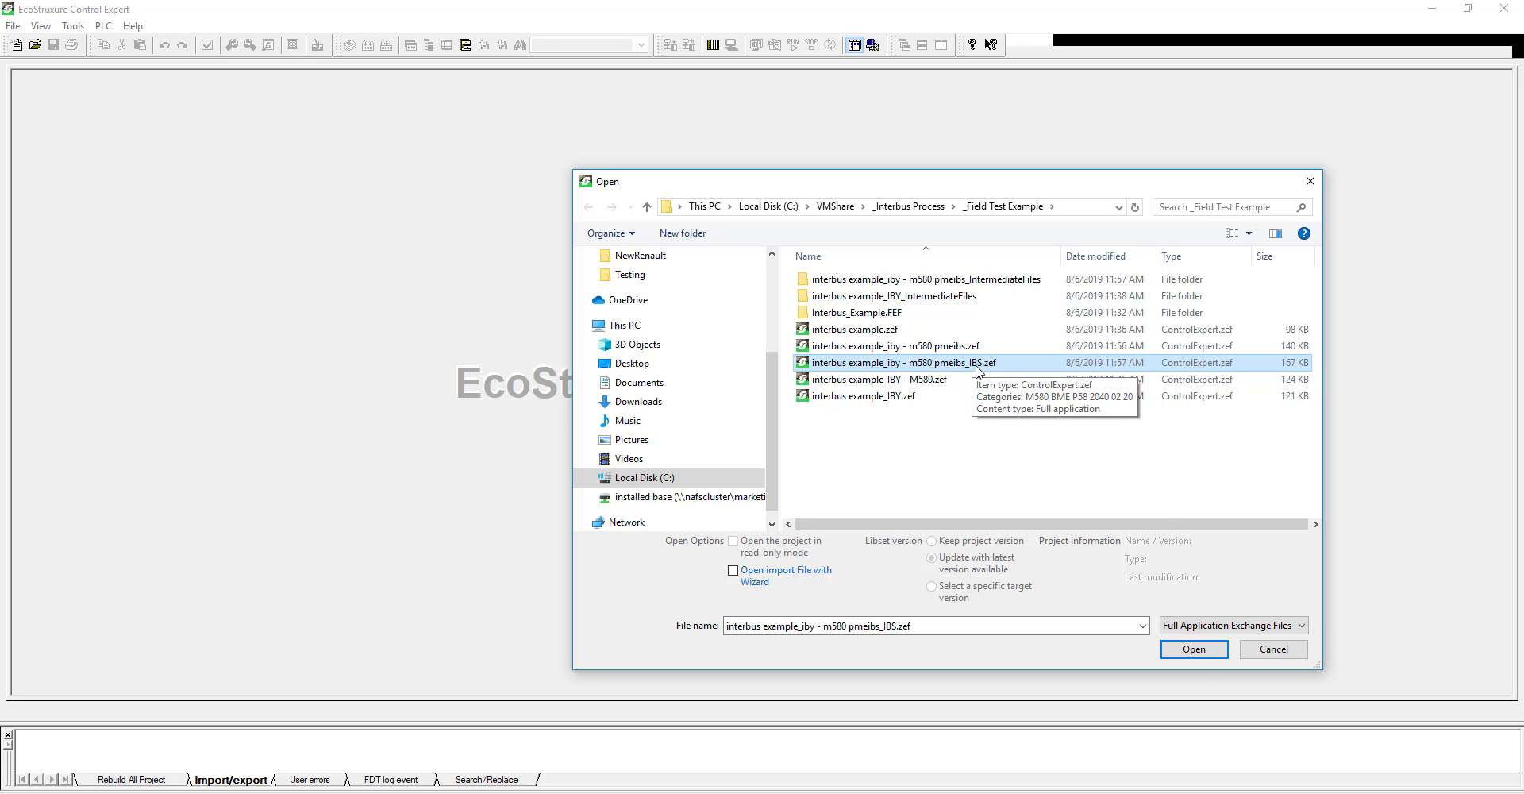
click(1193, 649)
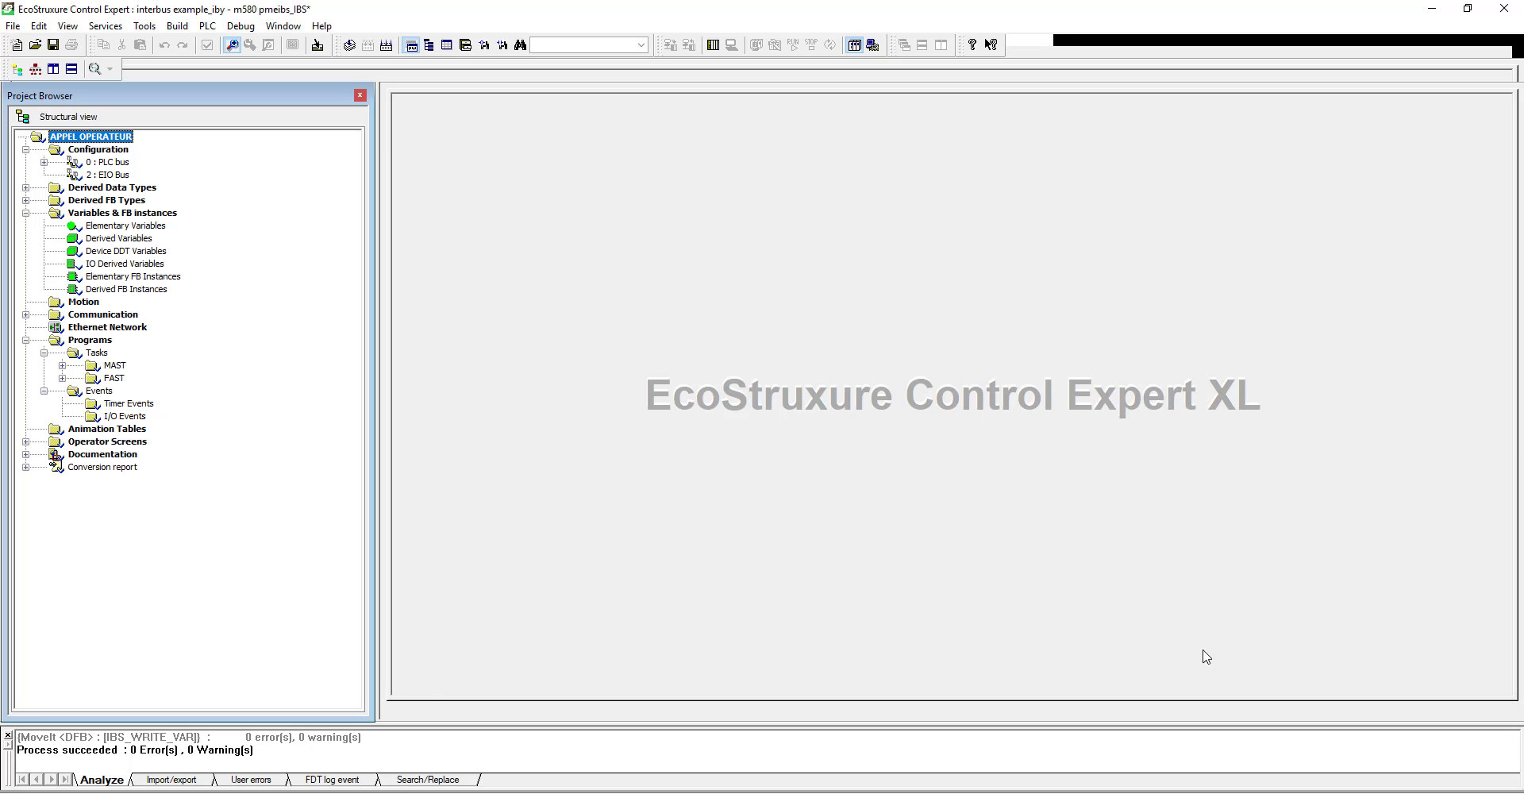
Display the PLC bus configuration for rack BME XBP 0400 and close the Hardware Catalog.
click(43, 162)
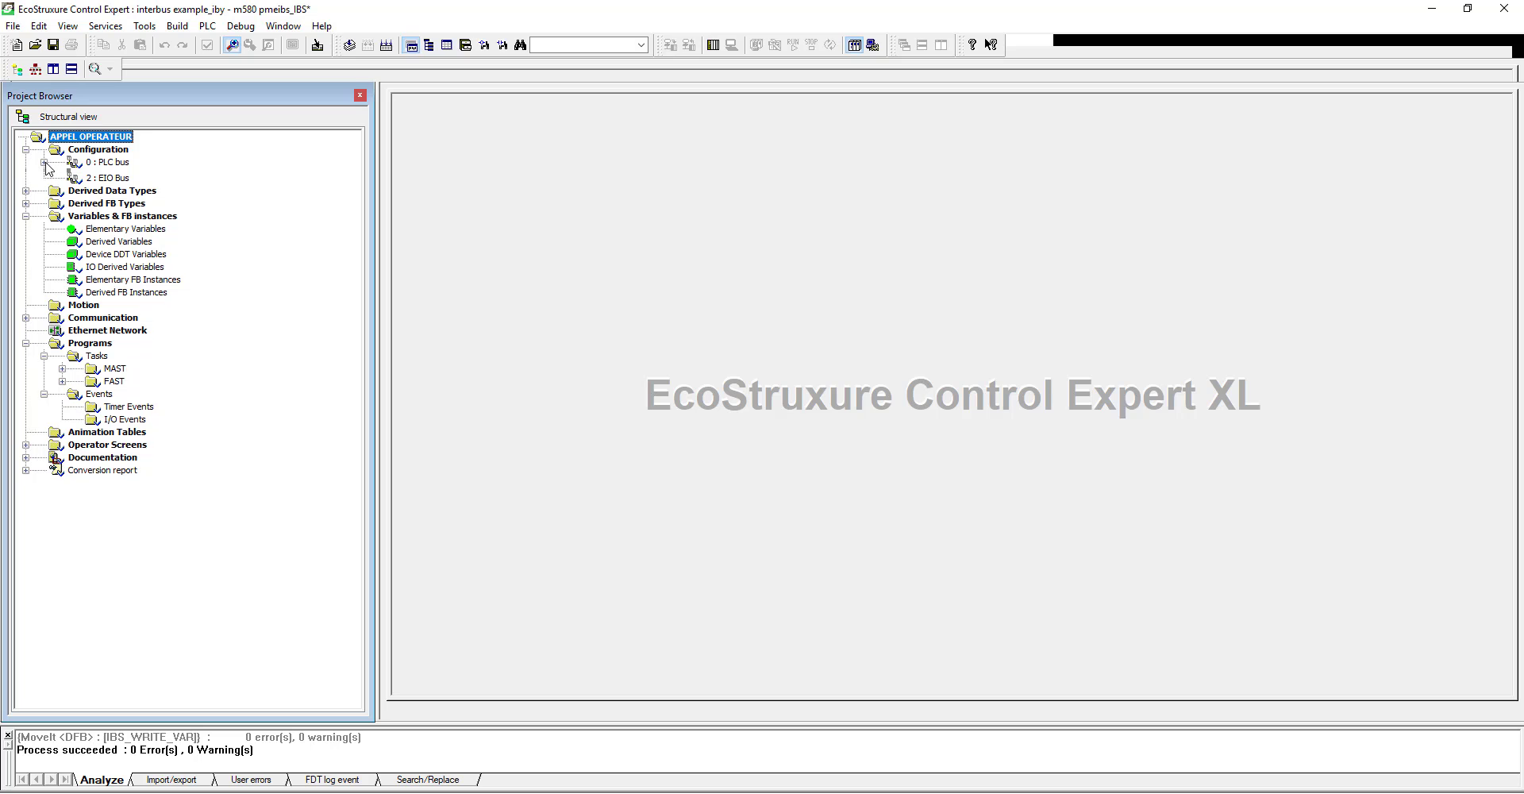
double_click(115, 175)
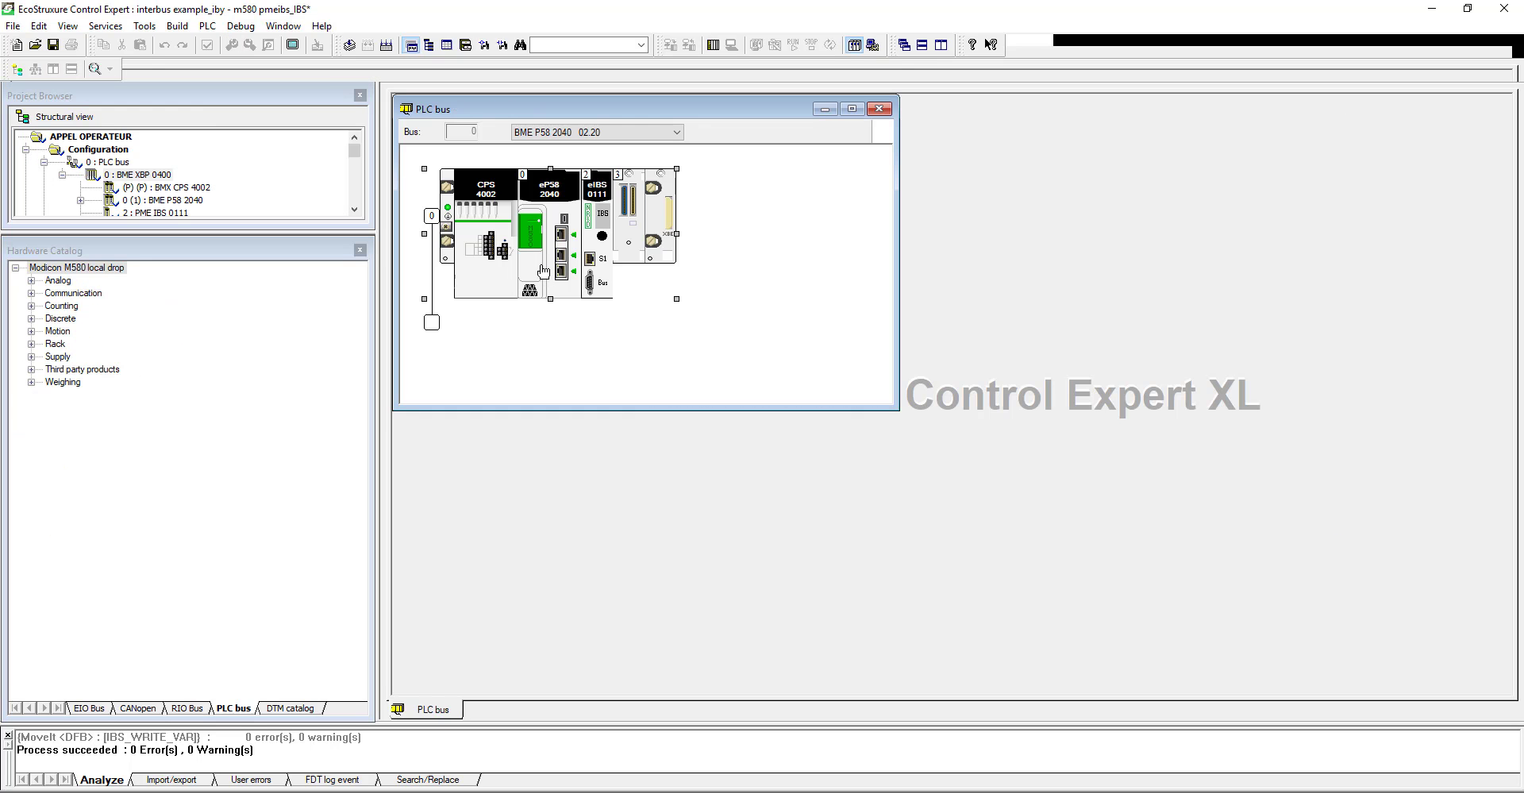
click(359, 250)
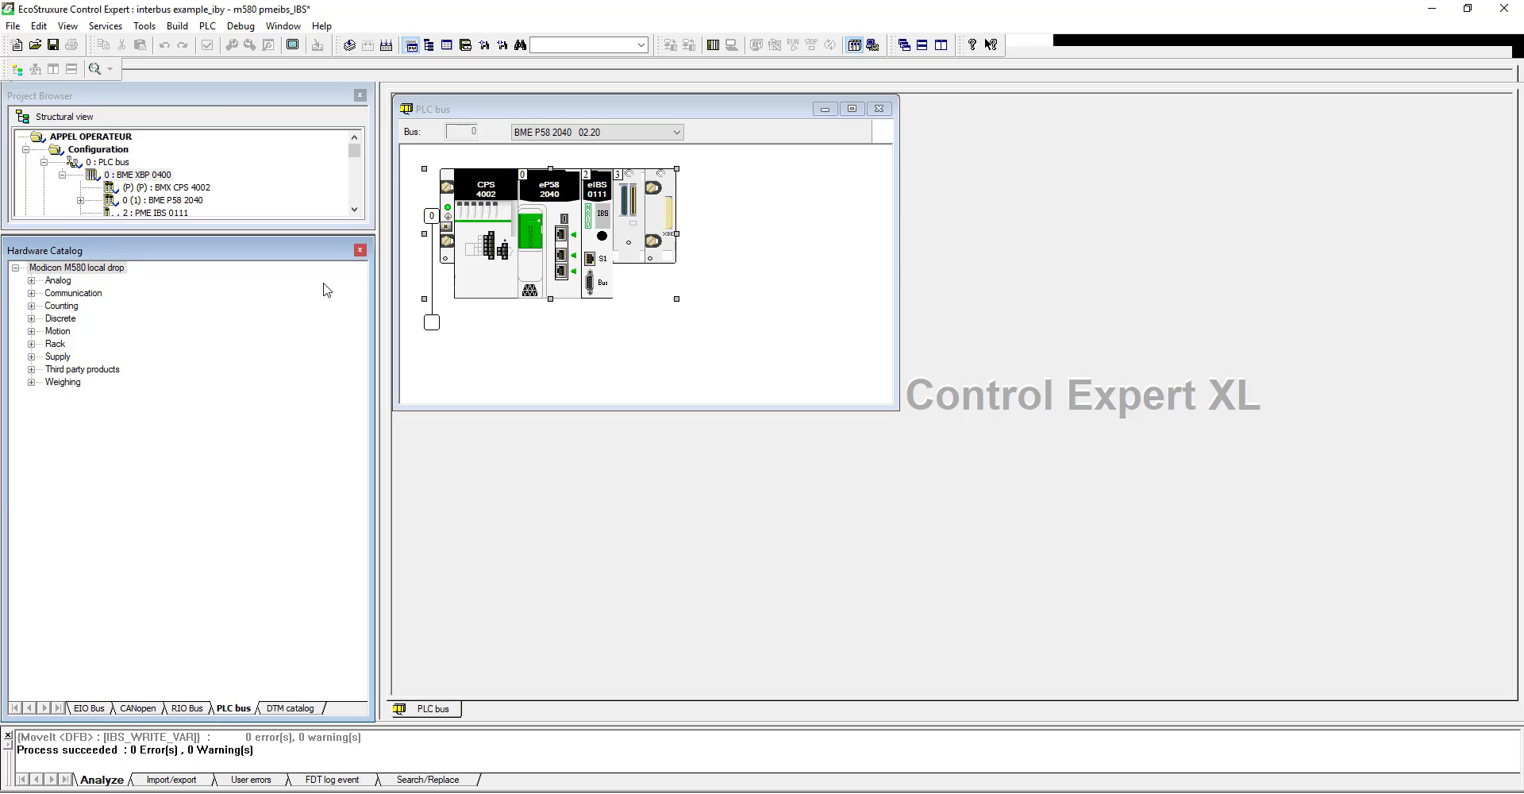
Expand the MAST task's Logic folder and go through its pull, push and IBS_IN, IBS_LOAD and IBS_OUT sections.
click(61, 429)
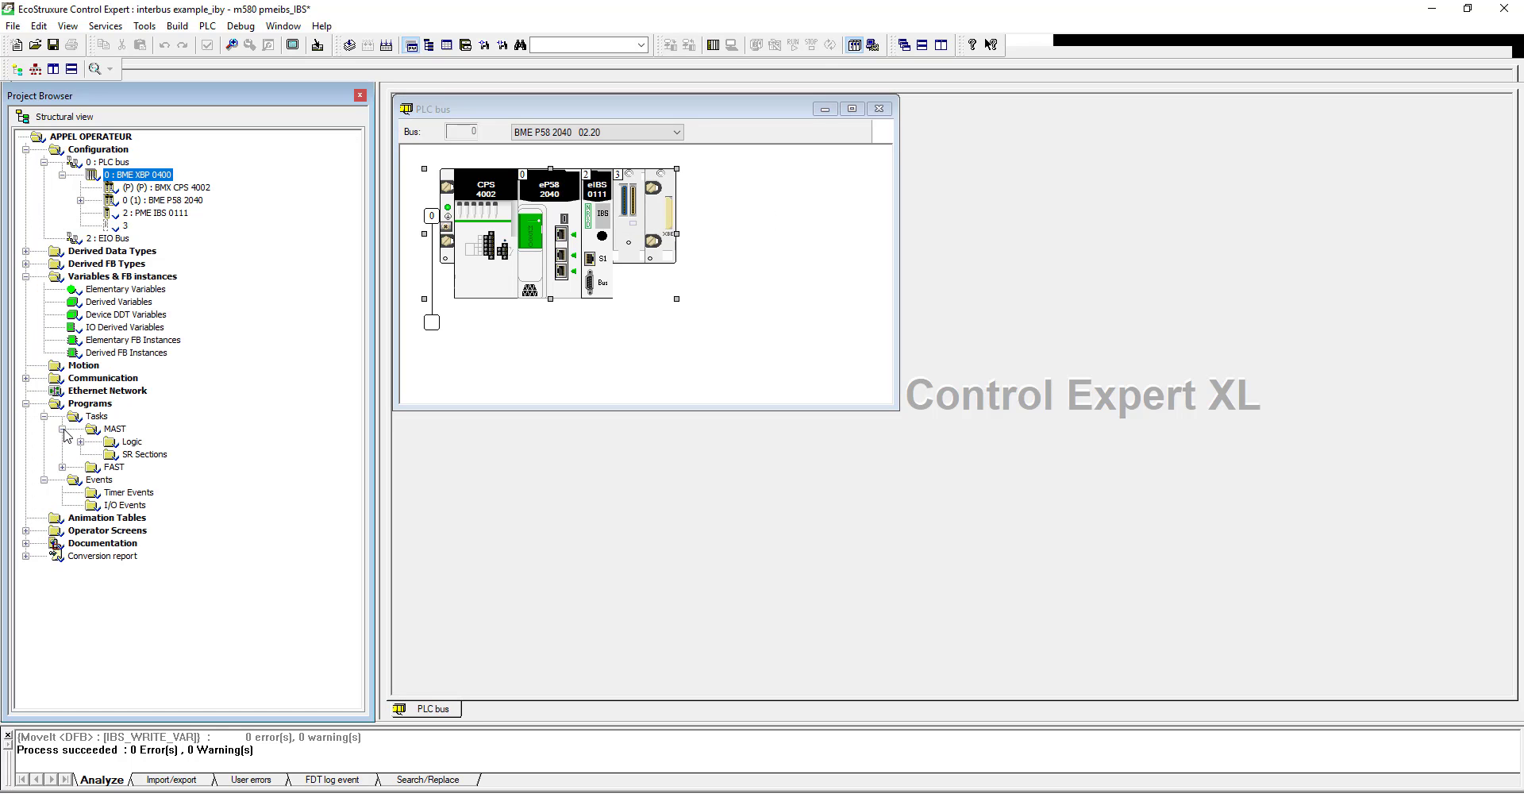
click(80, 441)
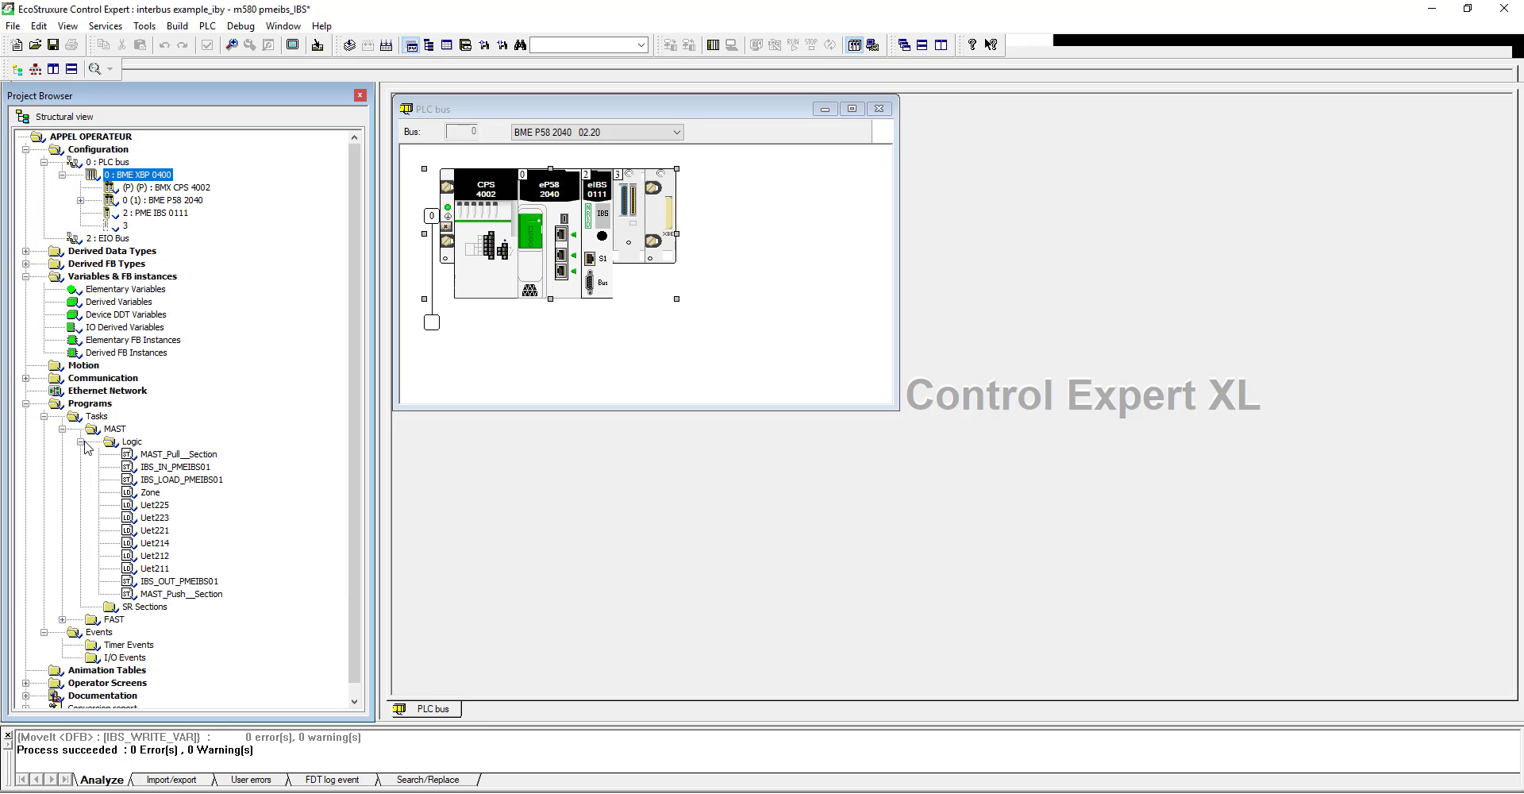
click(189, 455)
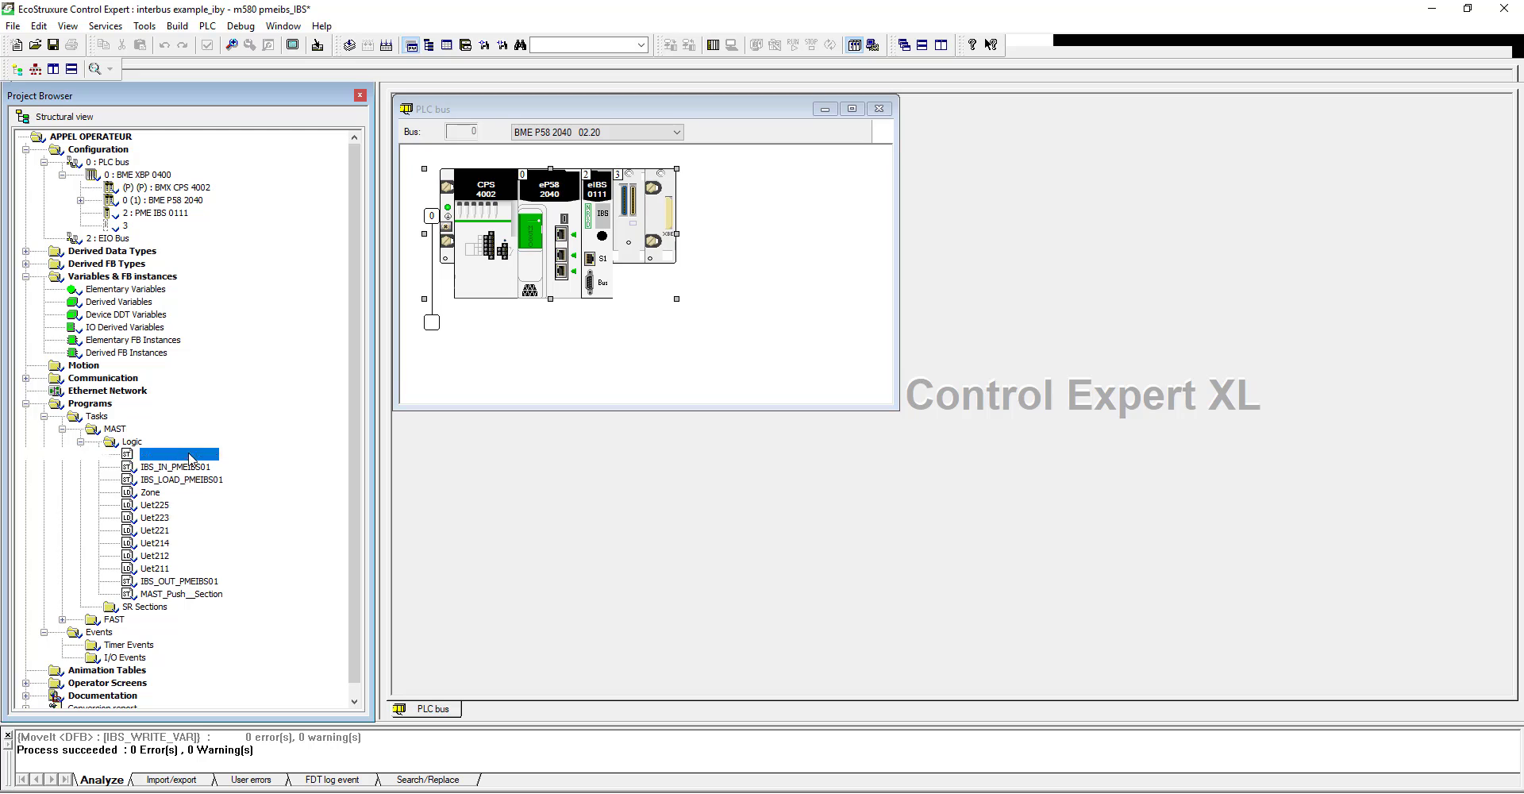
click(205, 596)
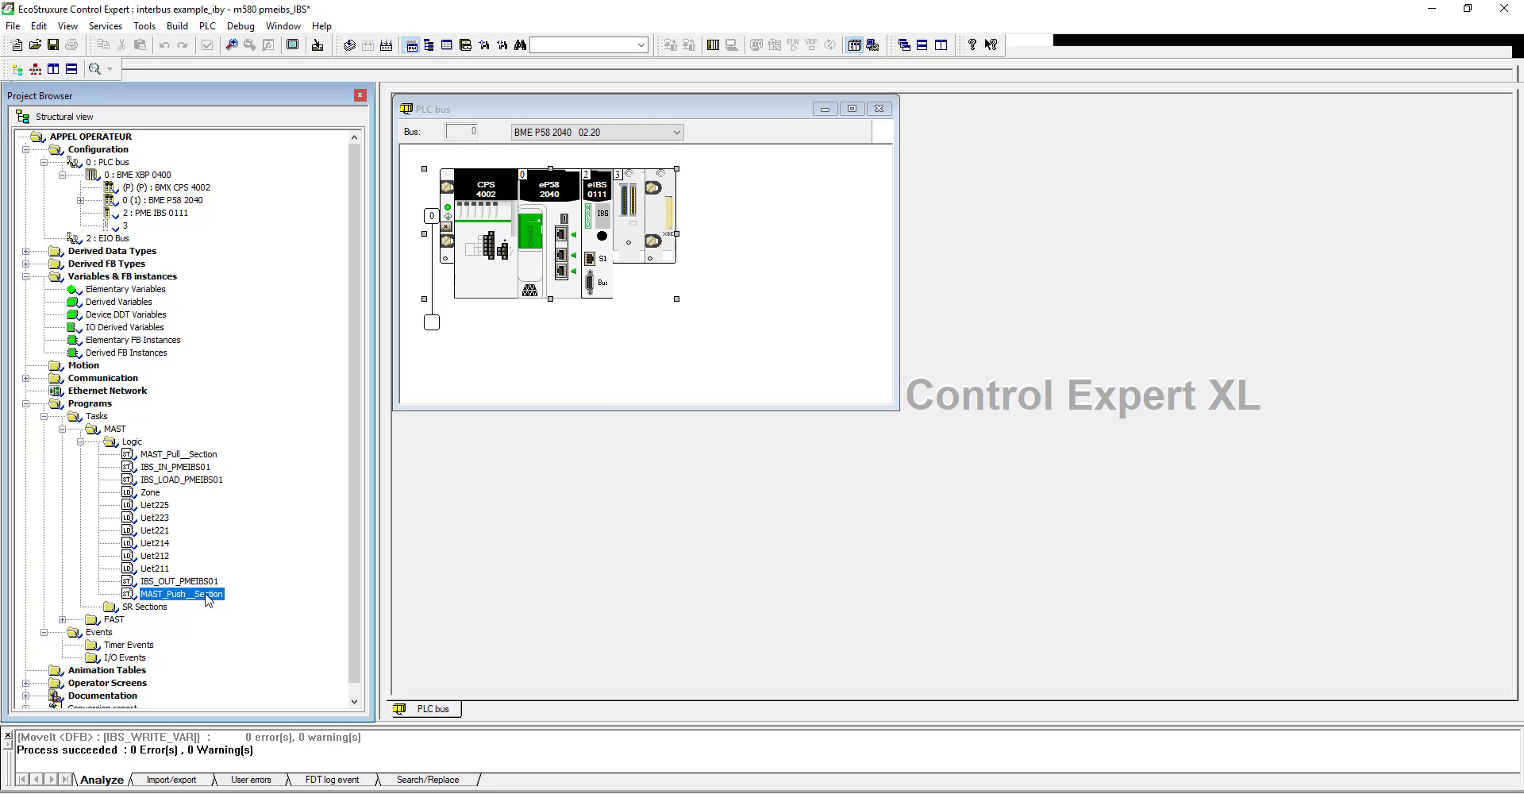
click(180, 467)
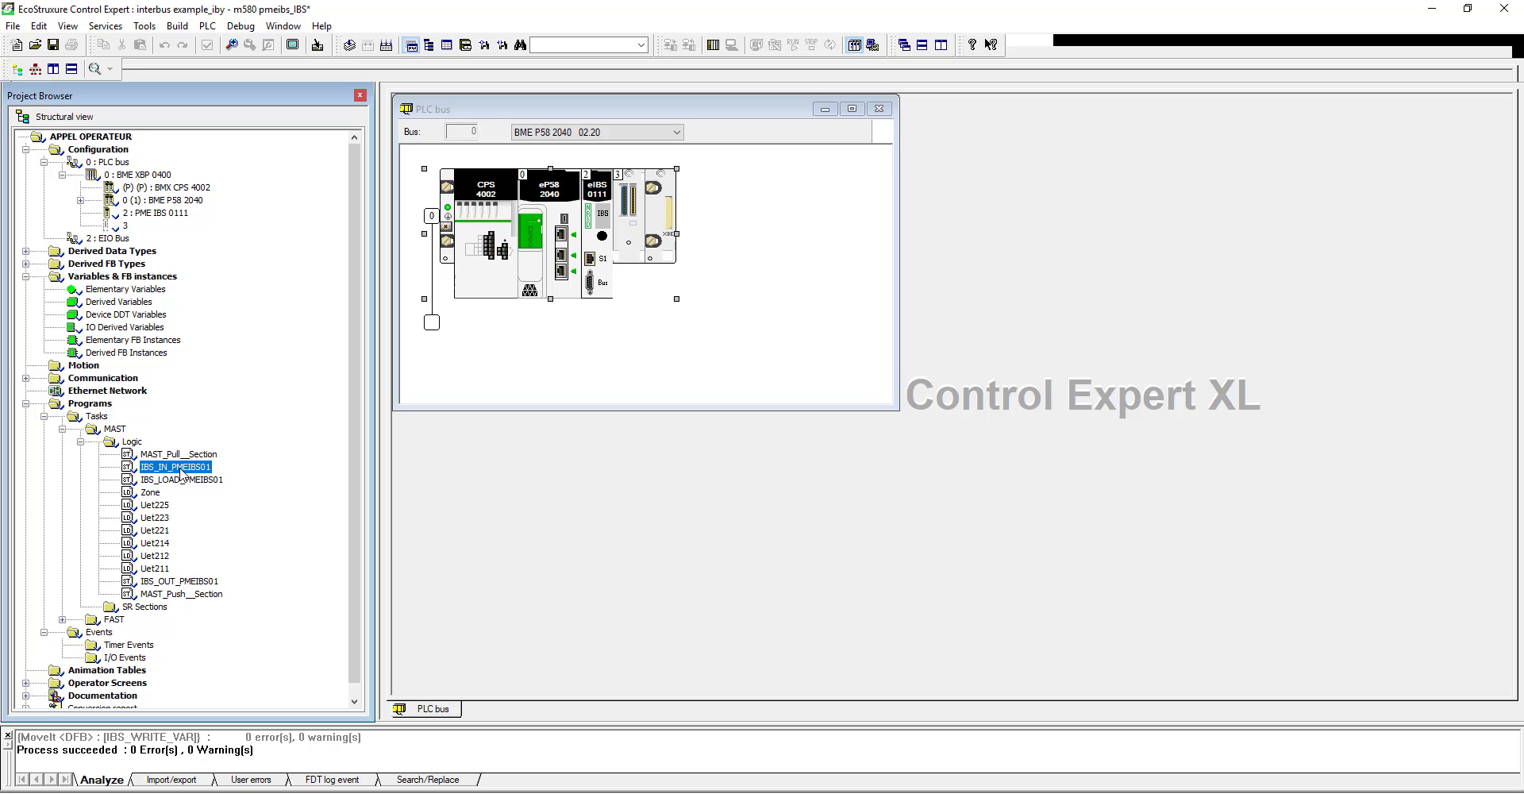
click(180, 482)
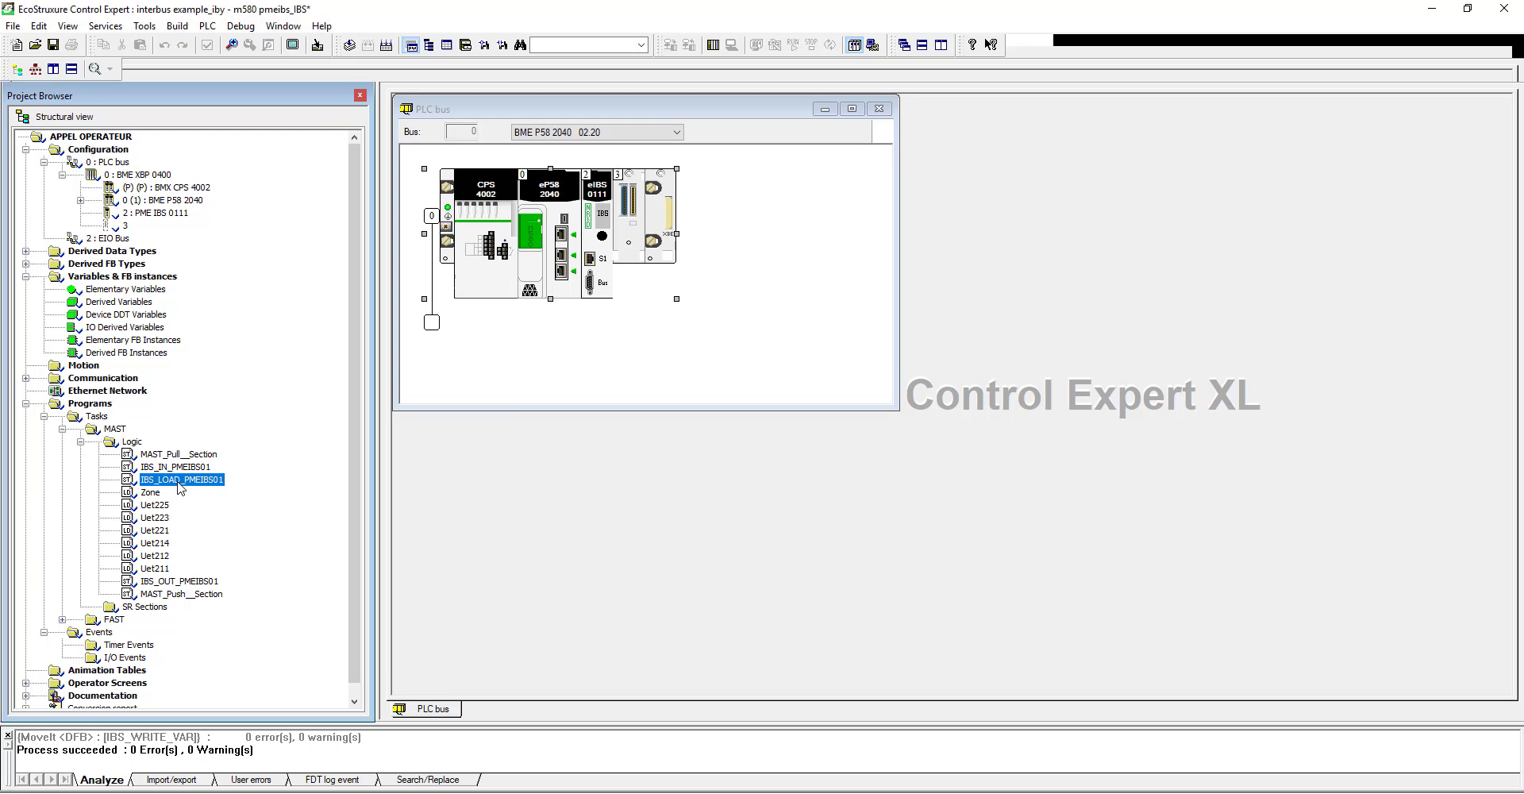
click(188, 583)
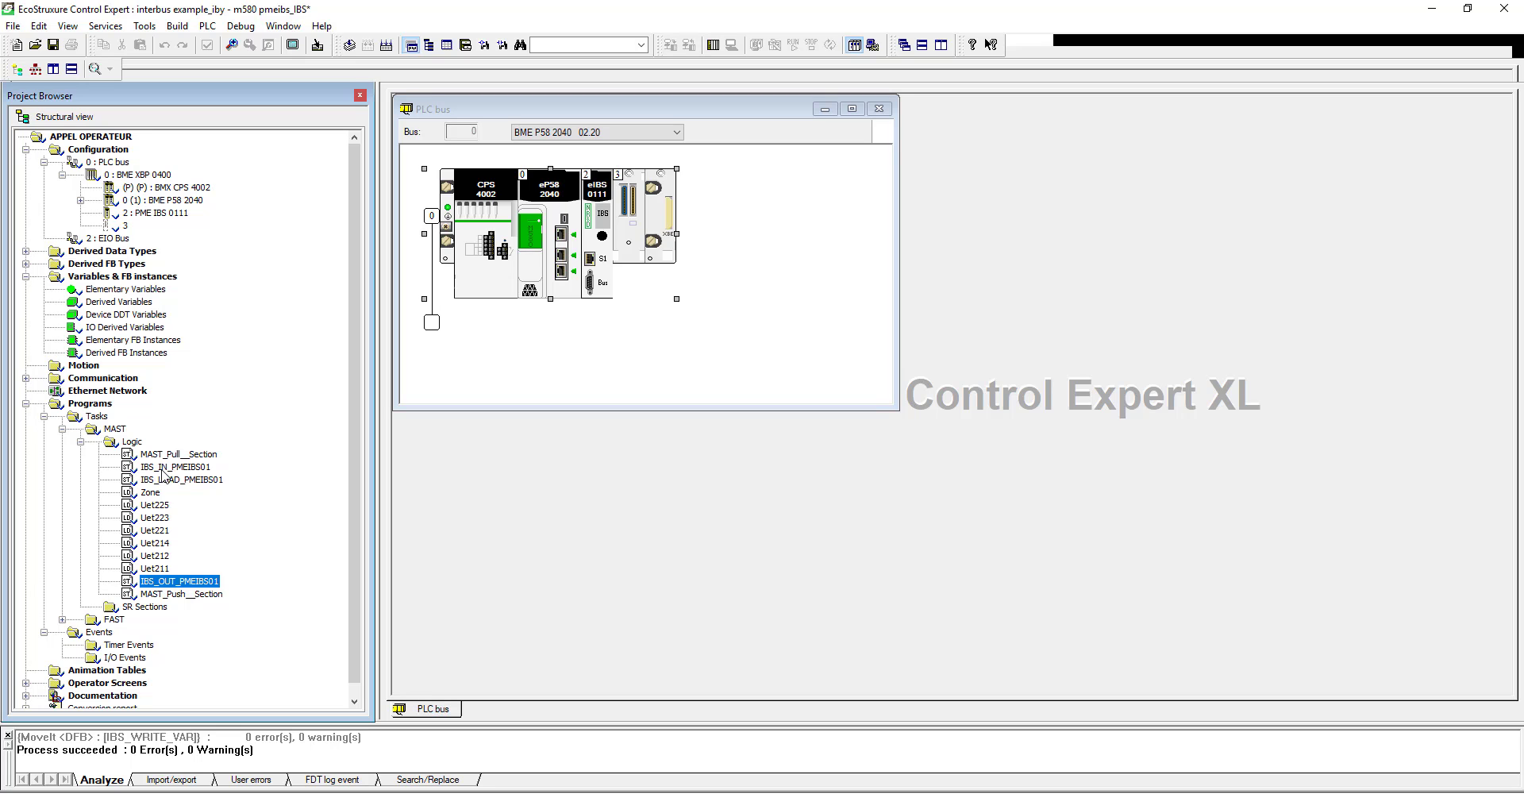
Open IBS_IN_PMEIBS01 and IBS_OUT_PMEIBS01, place one below the other, and examine their input and output variable assignments.
double_click(162, 467)
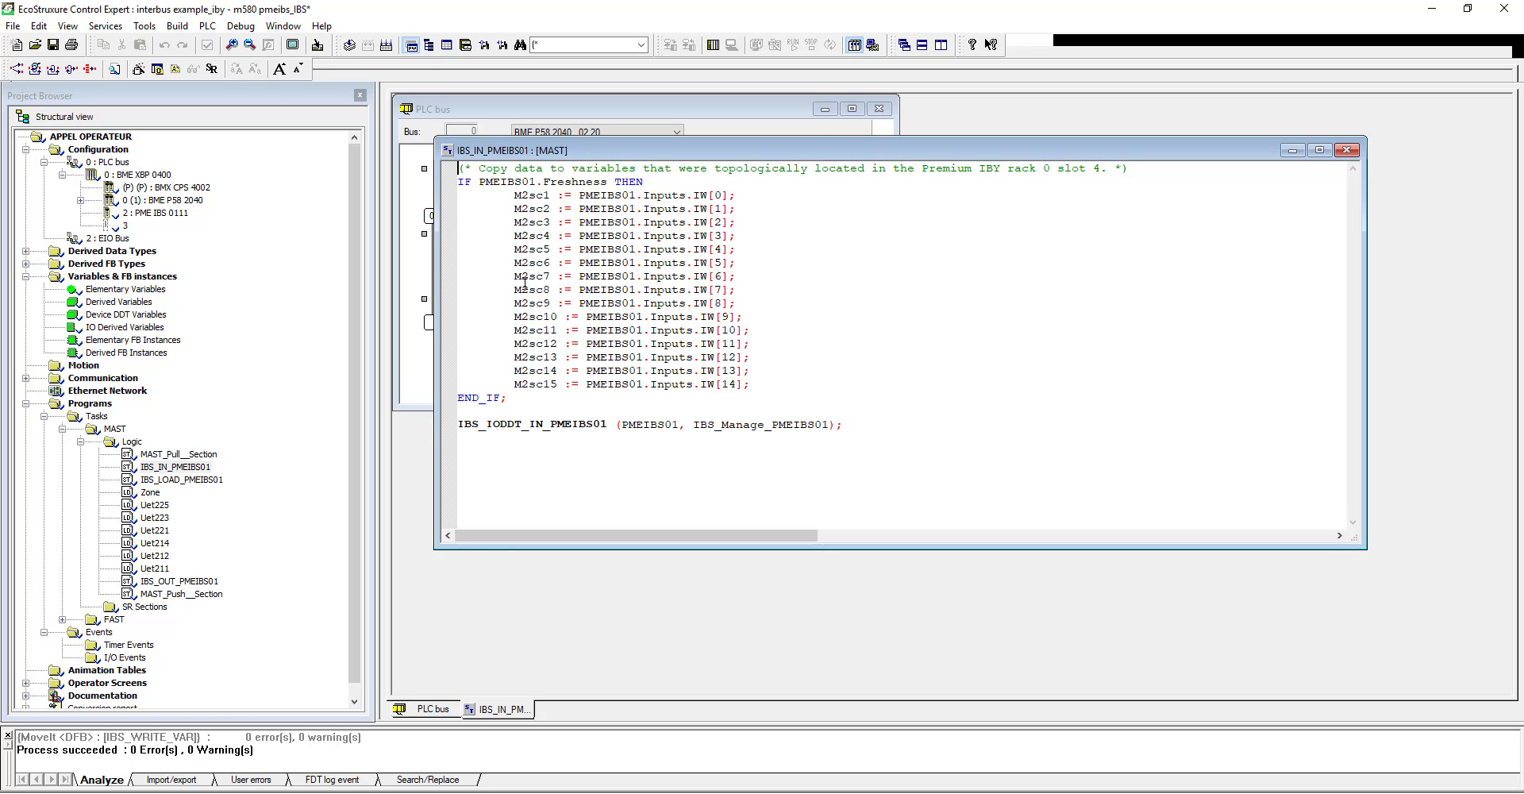
double_click(518, 195)
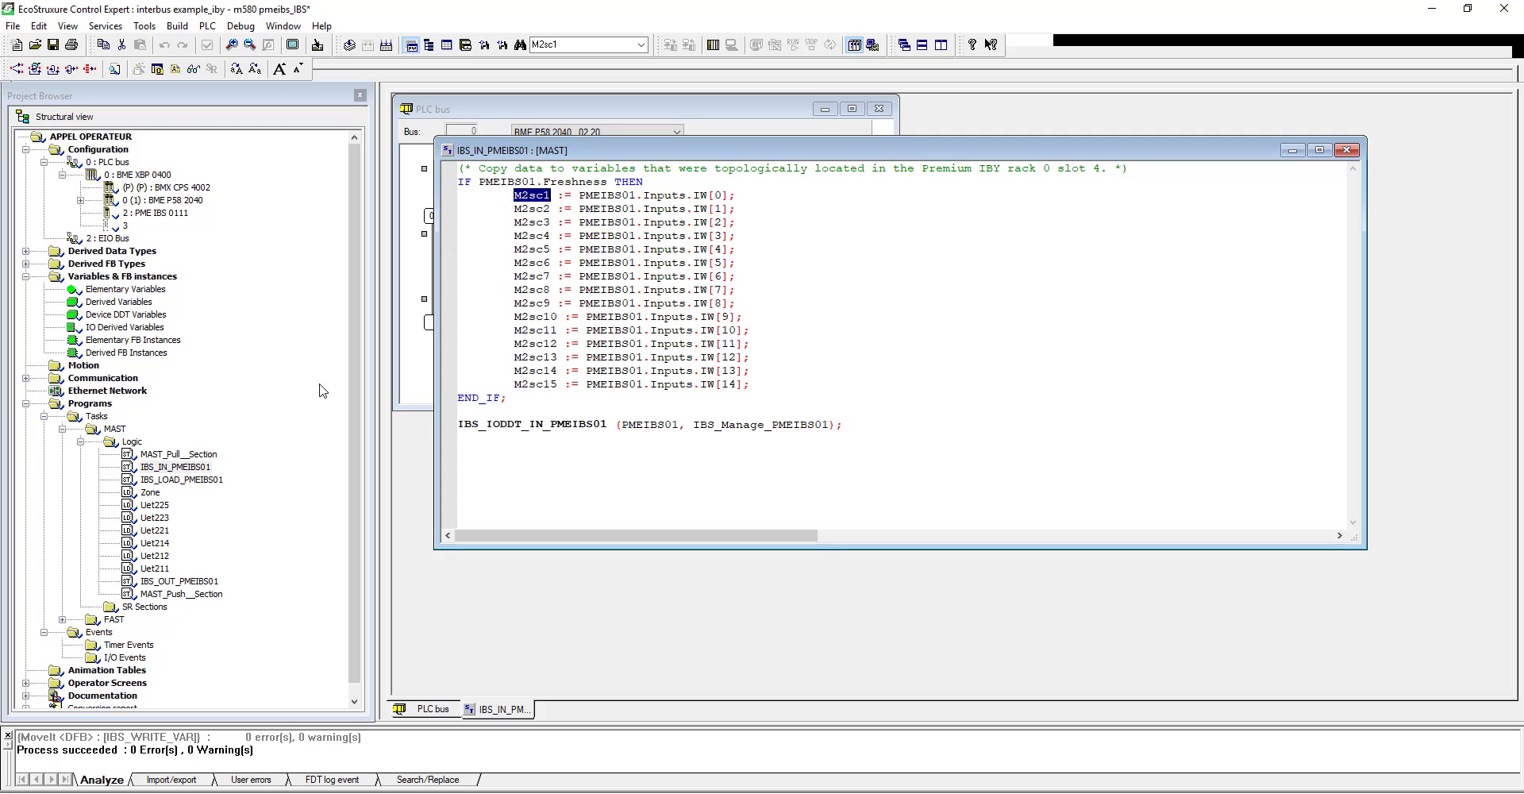
double_click(178, 581)
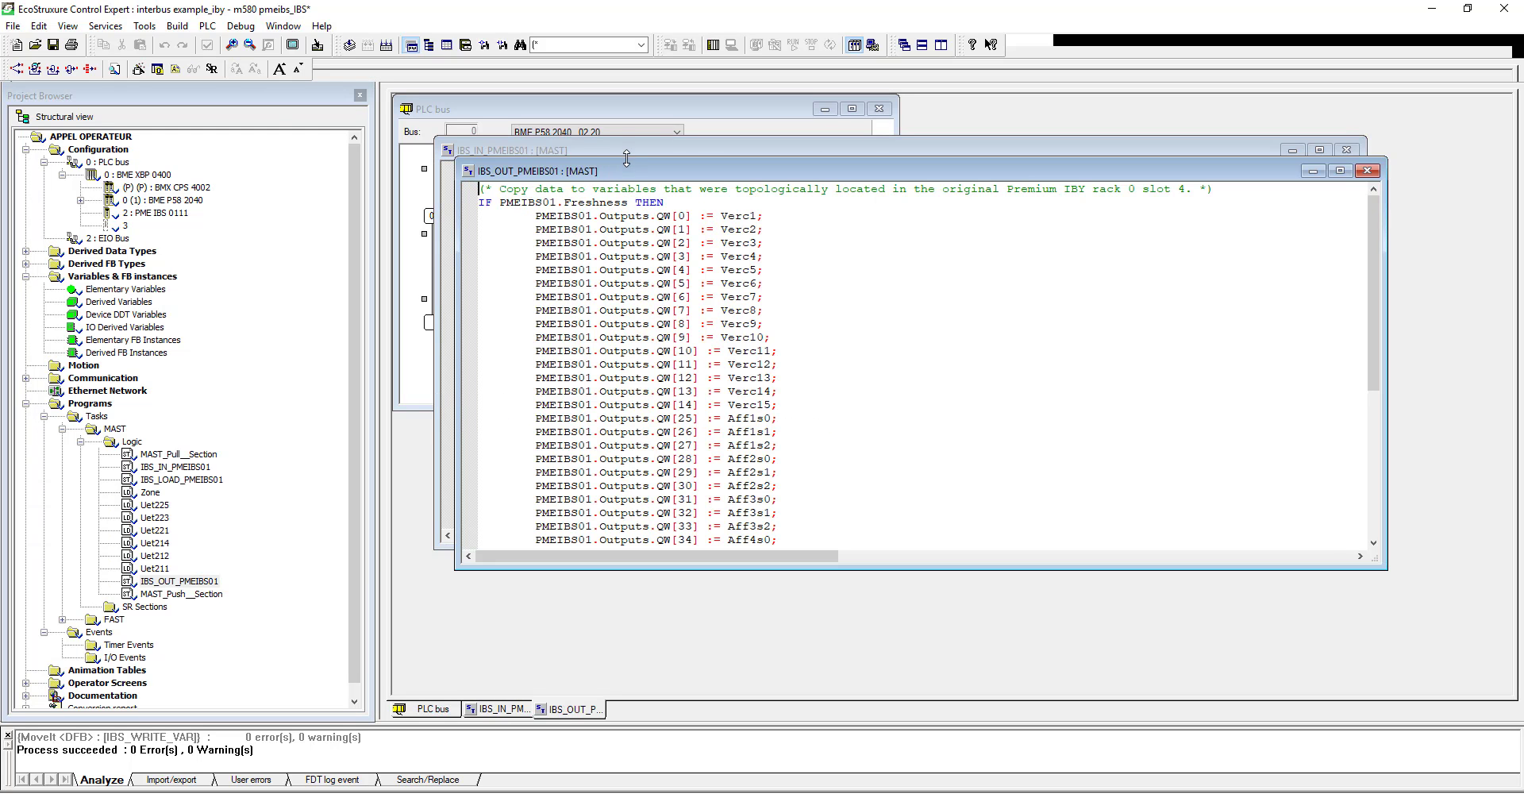
drag(664, 173, 643, 429)
click(658, 225)
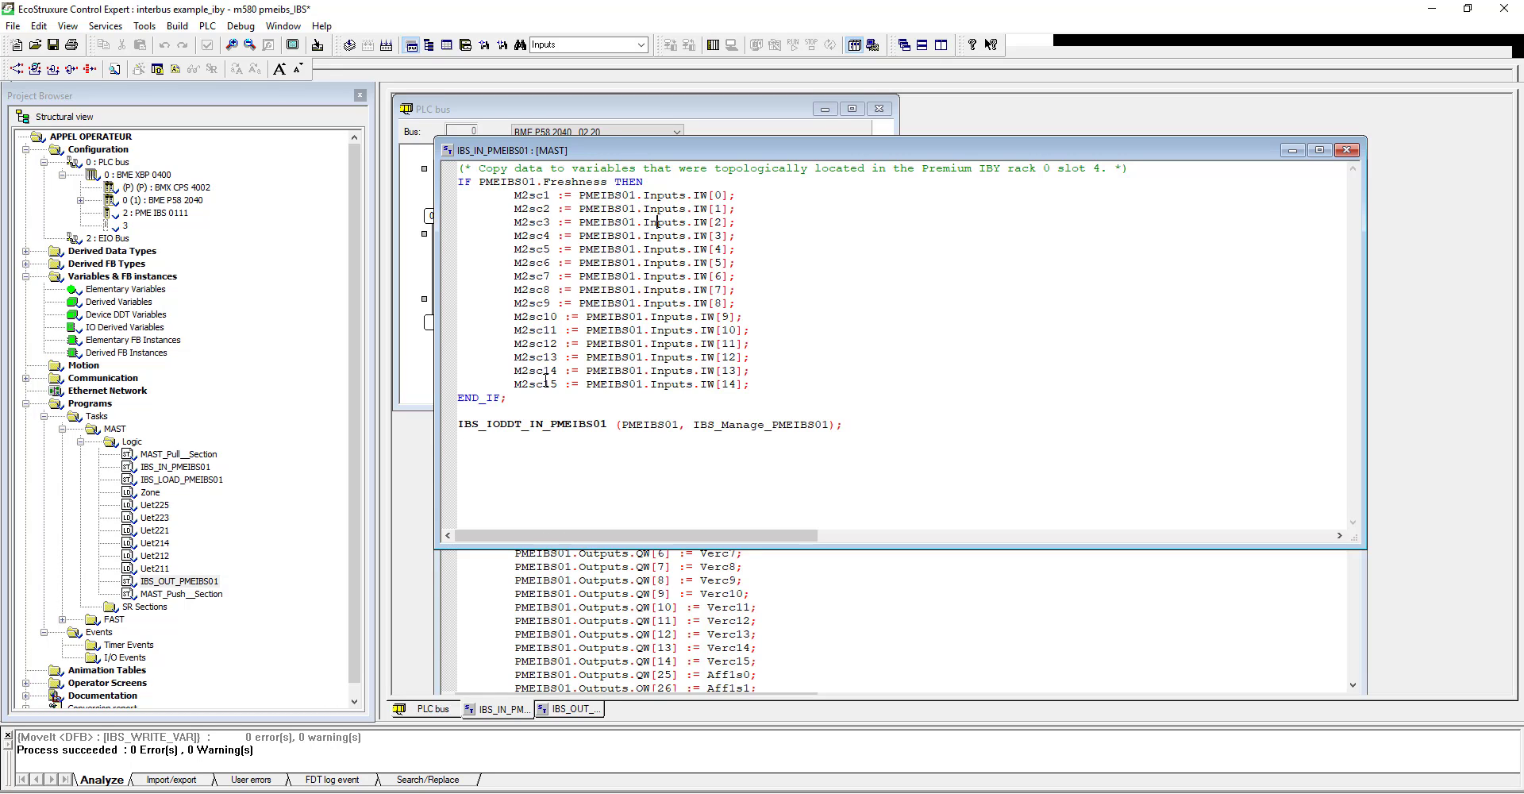
drag(528, 371, 556, 385)
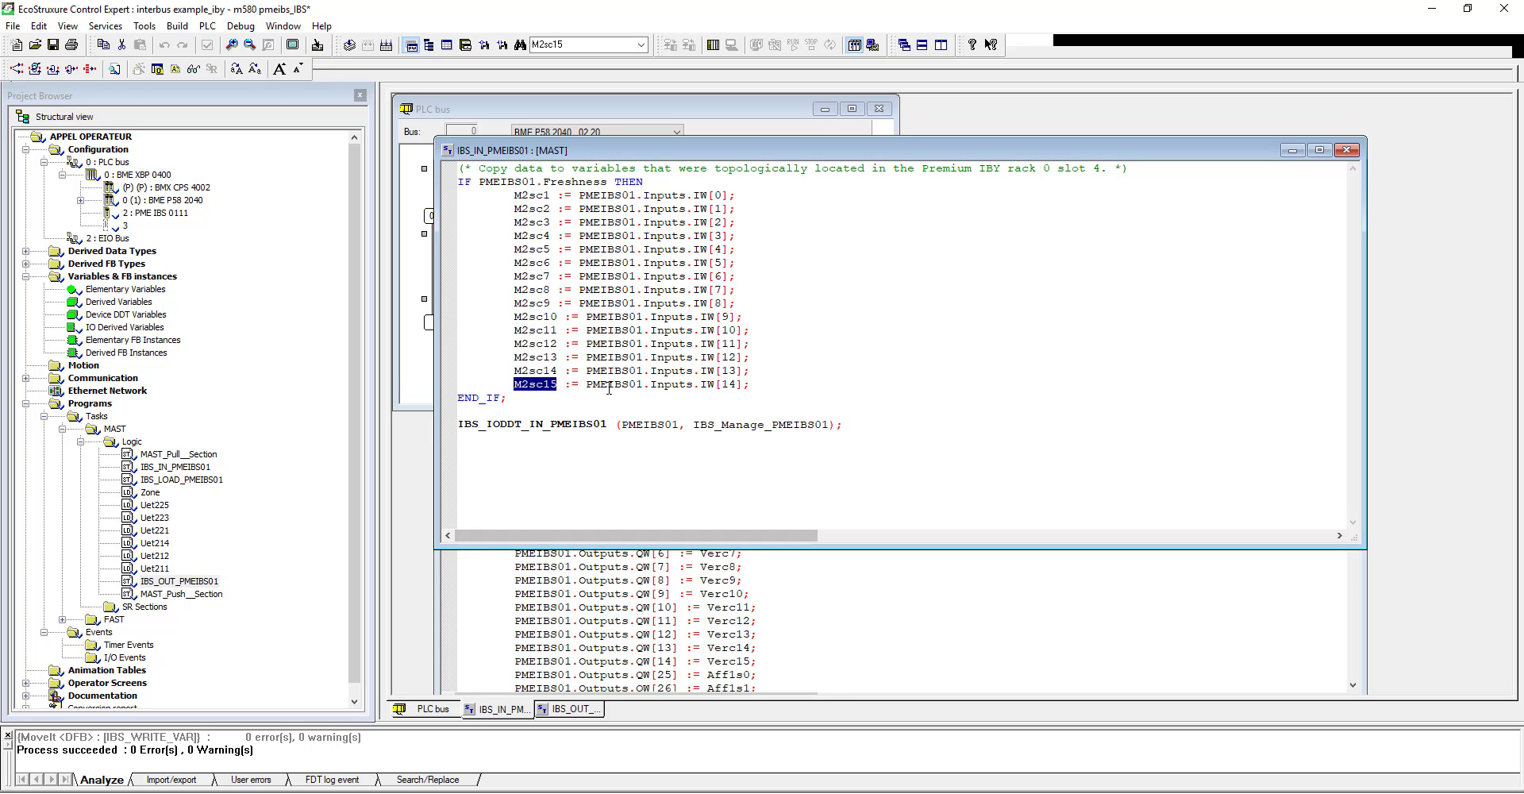
click(585, 592)
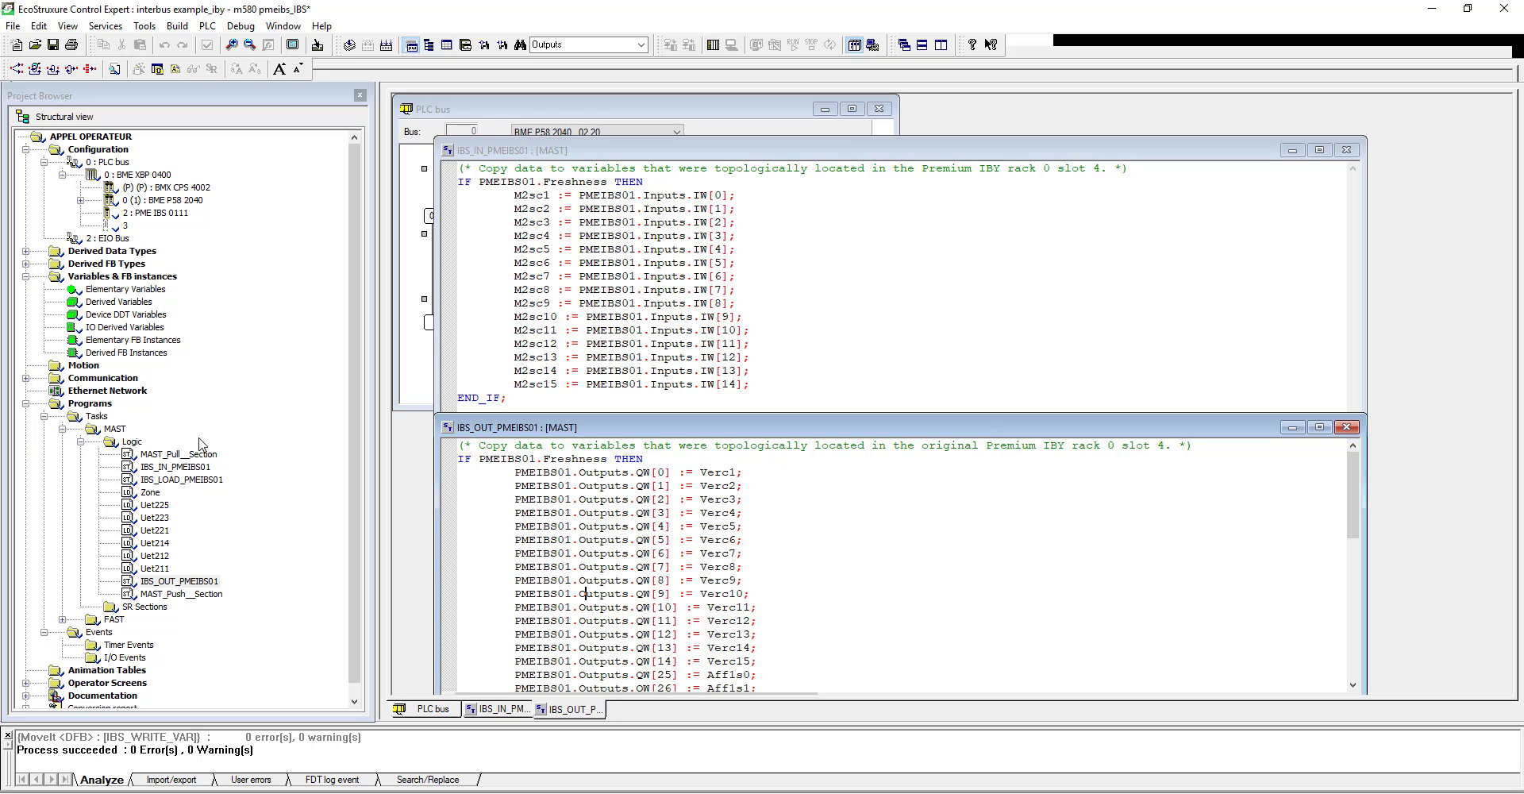
Open the IBS_LOAD_PMEIBS01 section and examine the configuration entries it writes for the first Interbus nodes.
click(166, 480)
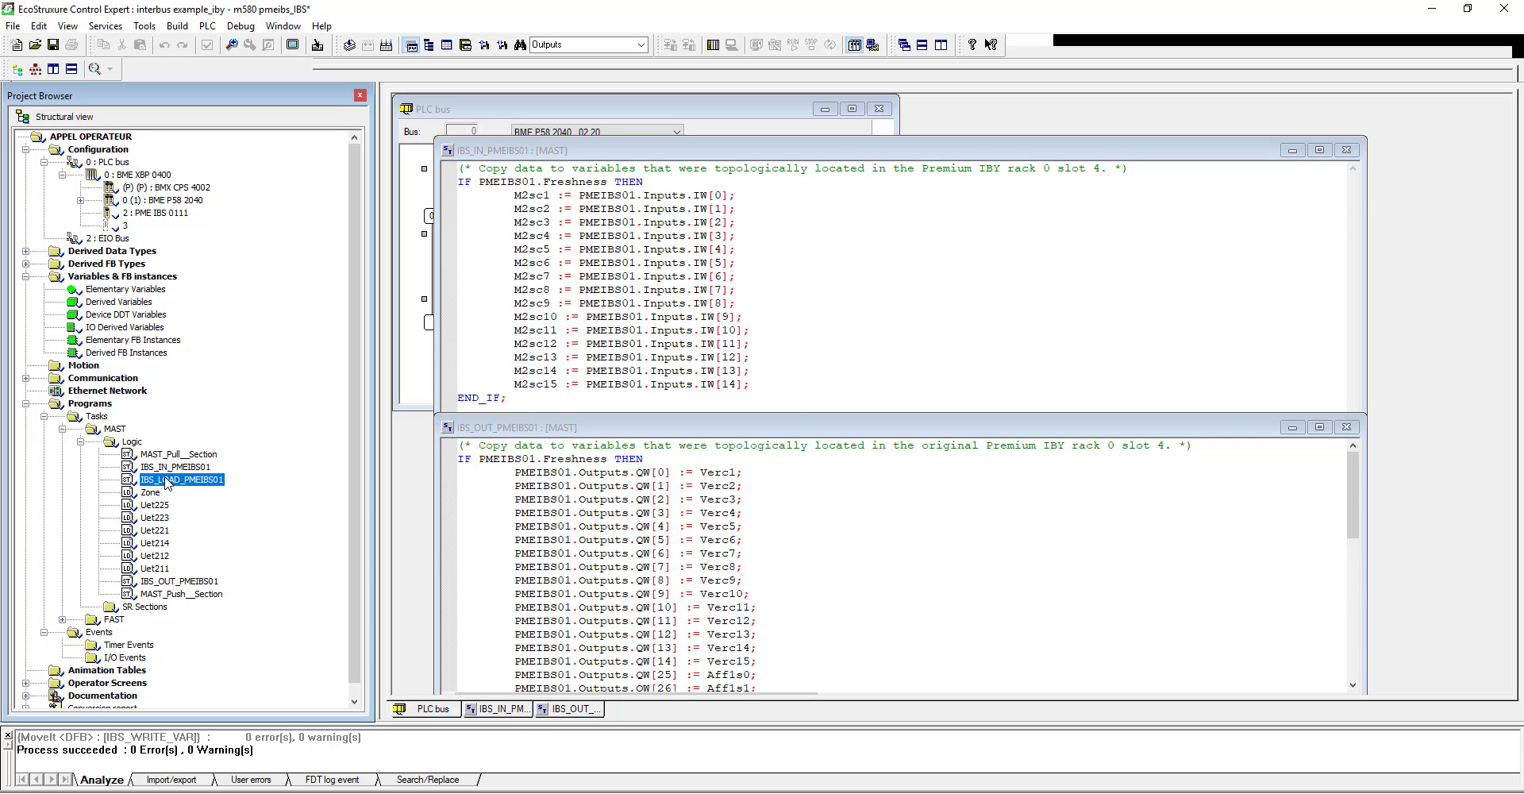
double_click(166, 480)
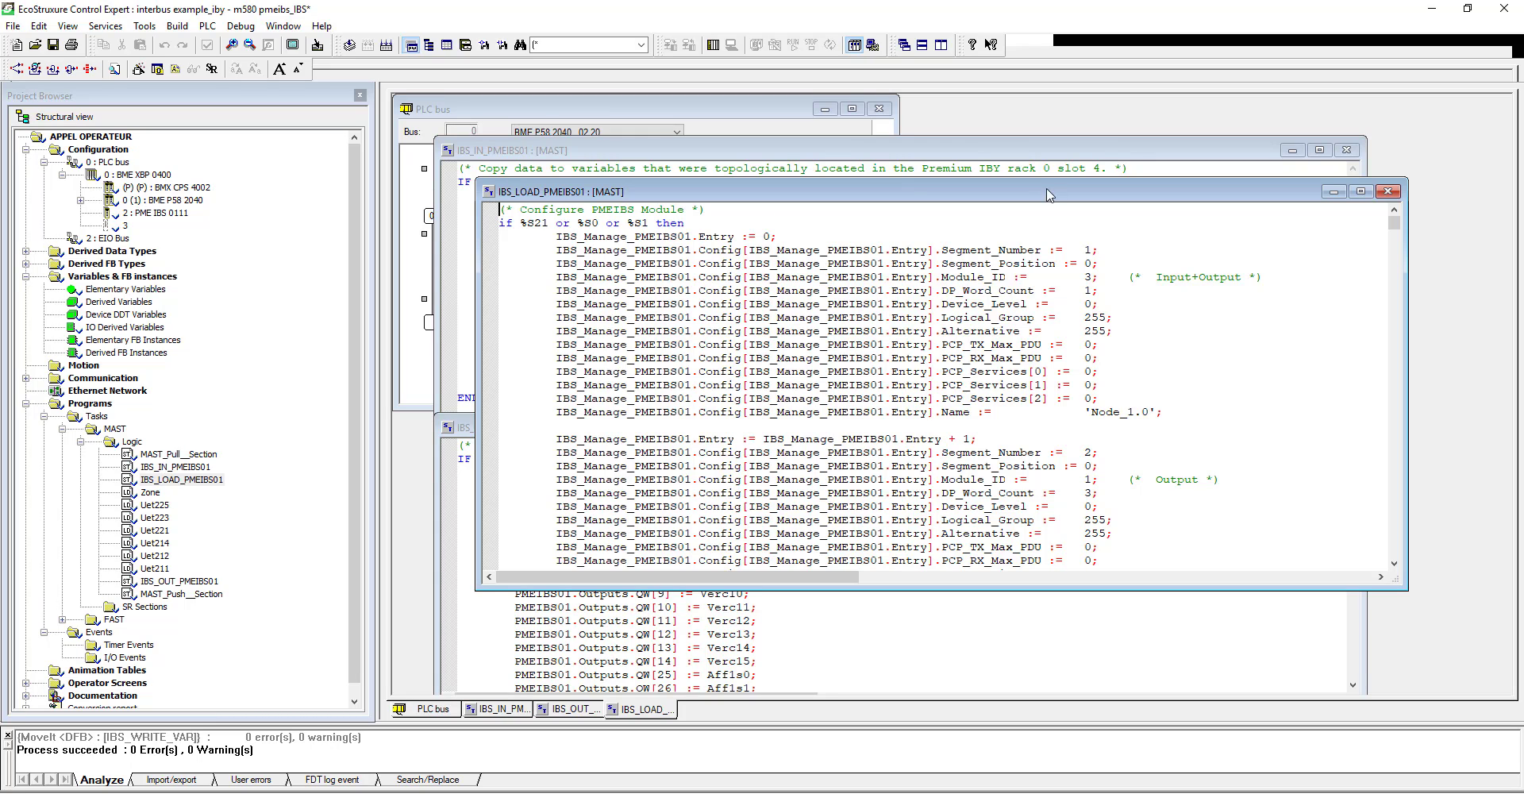
click(1090, 249)
double_click(1088, 248)
drag(1085, 451, 1102, 412)
scroll(1103, 452, down, 6)
scroll(1034, 372, up, 4)
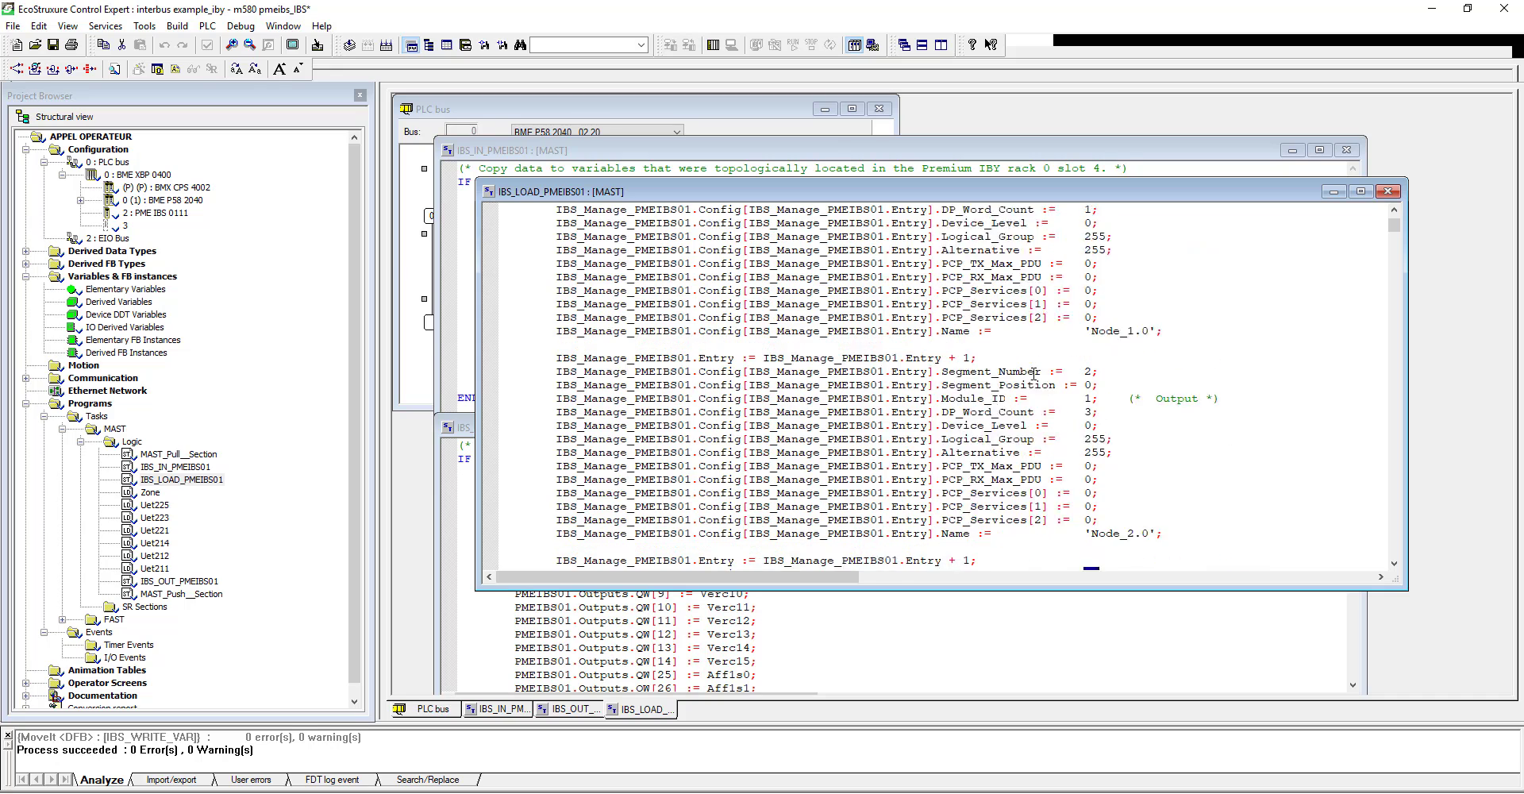
scroll(1034, 371, up, 2)
click(1042, 276)
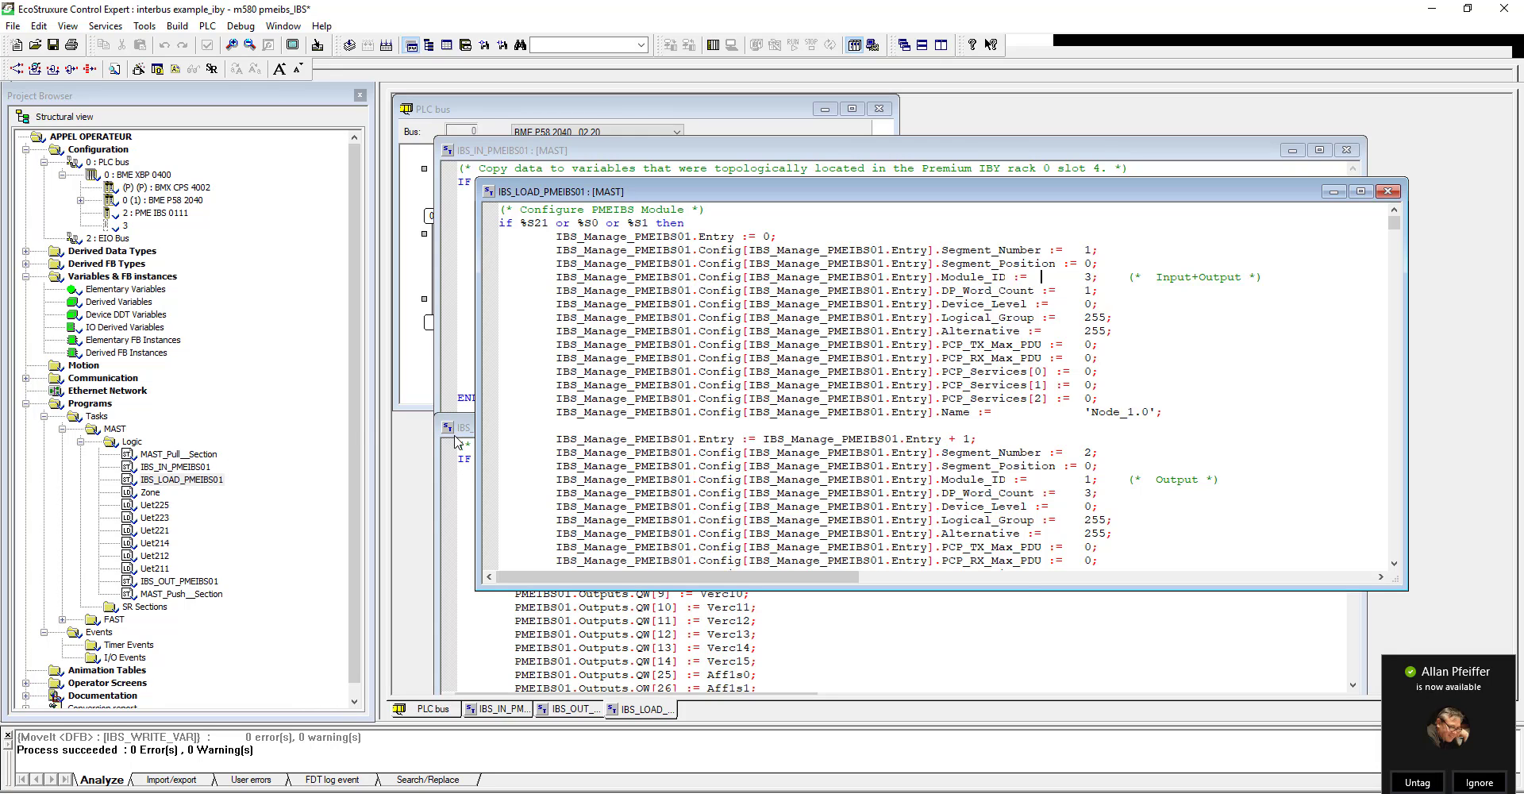
Dismiss the contact notification and rebuild the entire converted project.
click(1479, 783)
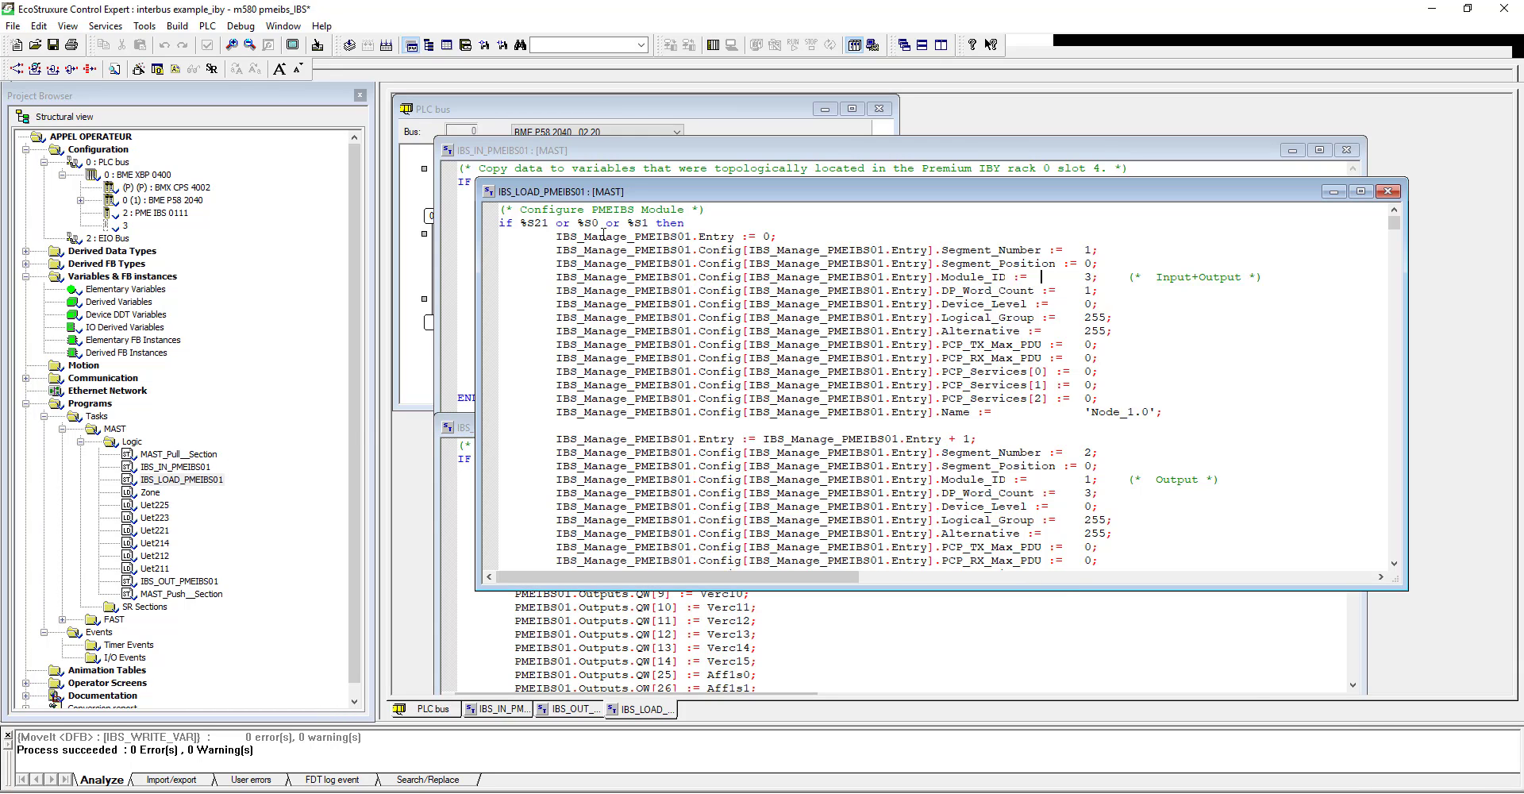
click(185, 37)
click(215, 98)
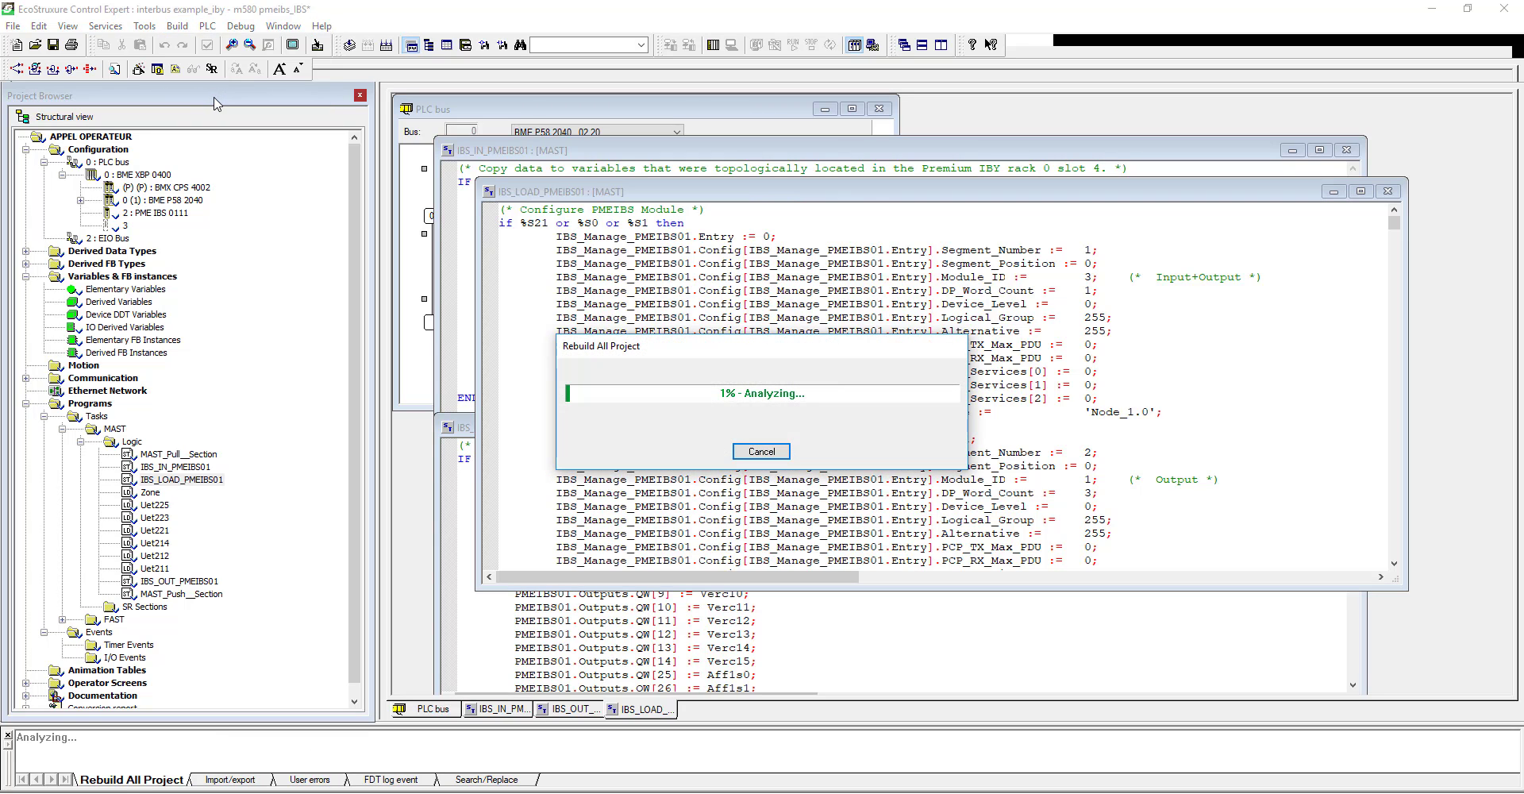